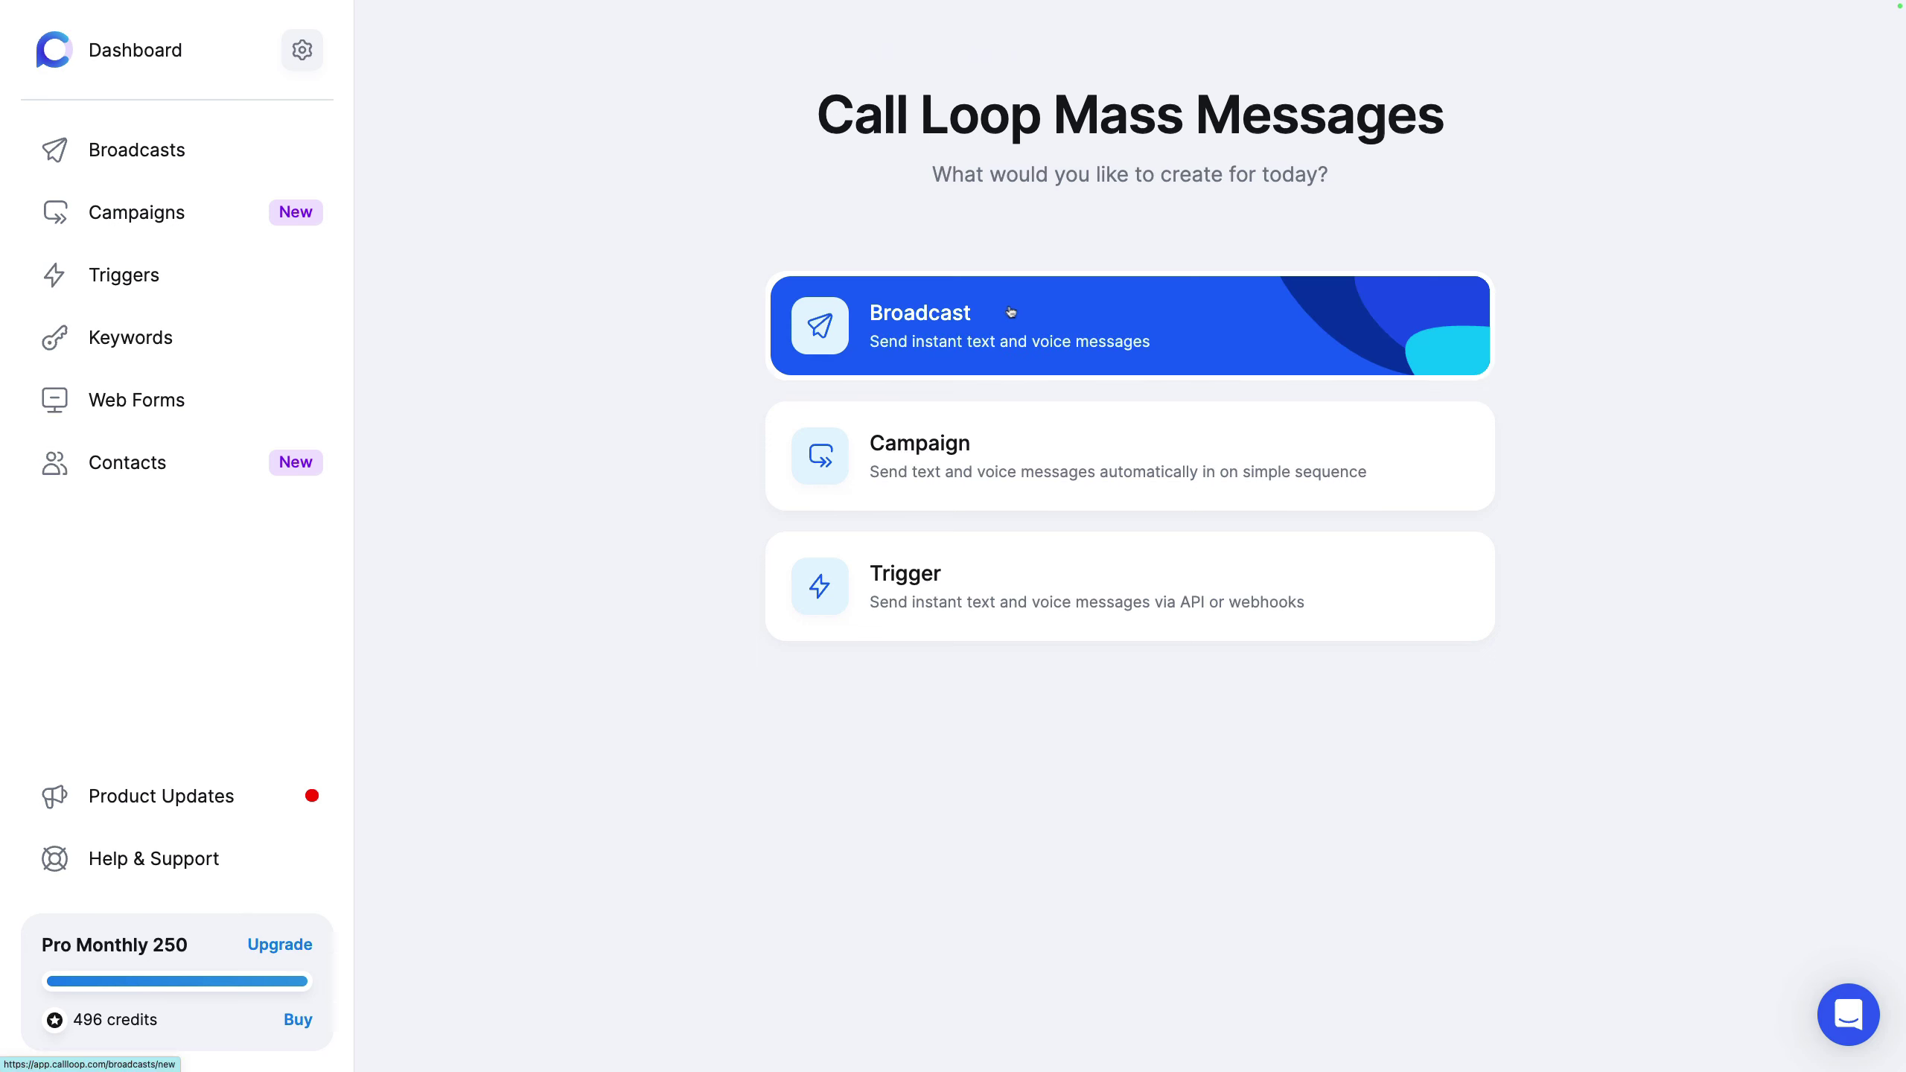
Step: Start a new broadcast and look at the Voice and Ringless options before returning to SMS
left_click(1013, 311)
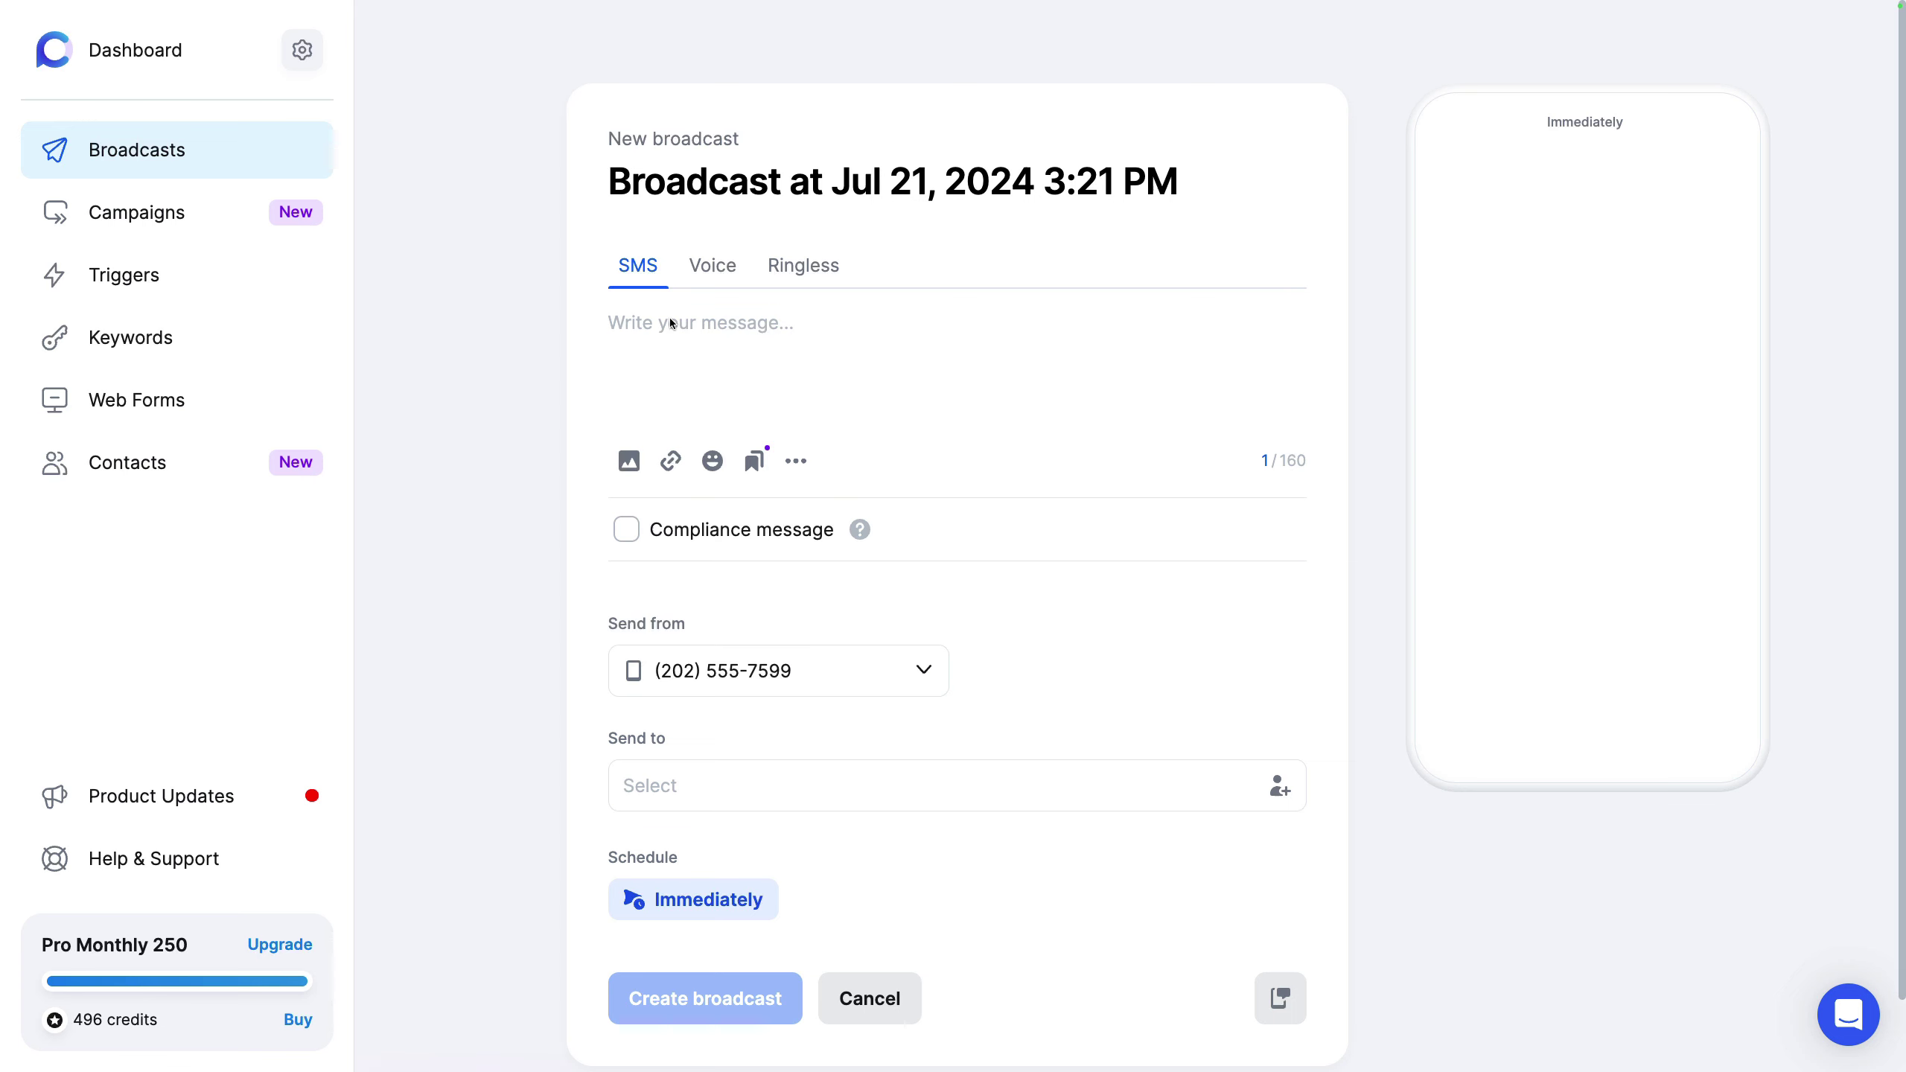
left_click(725, 269)
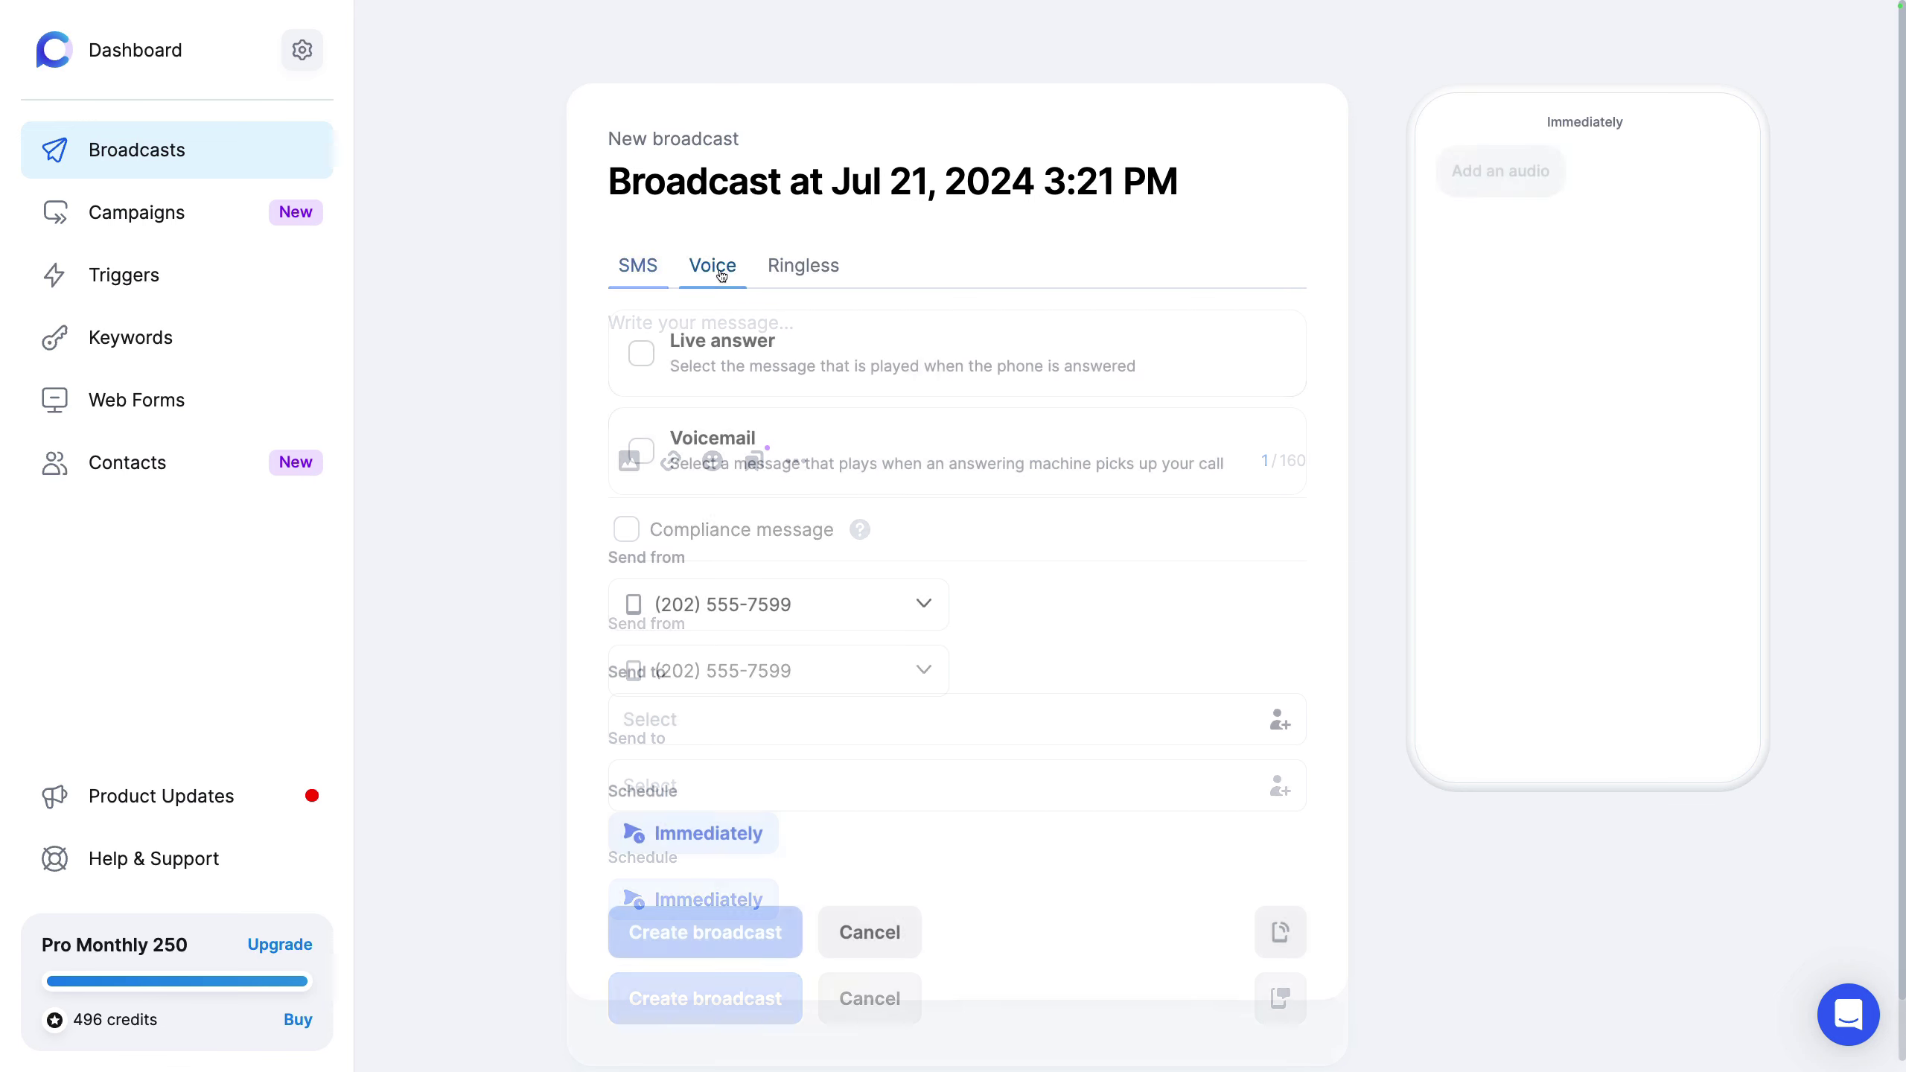
left_click(825, 272)
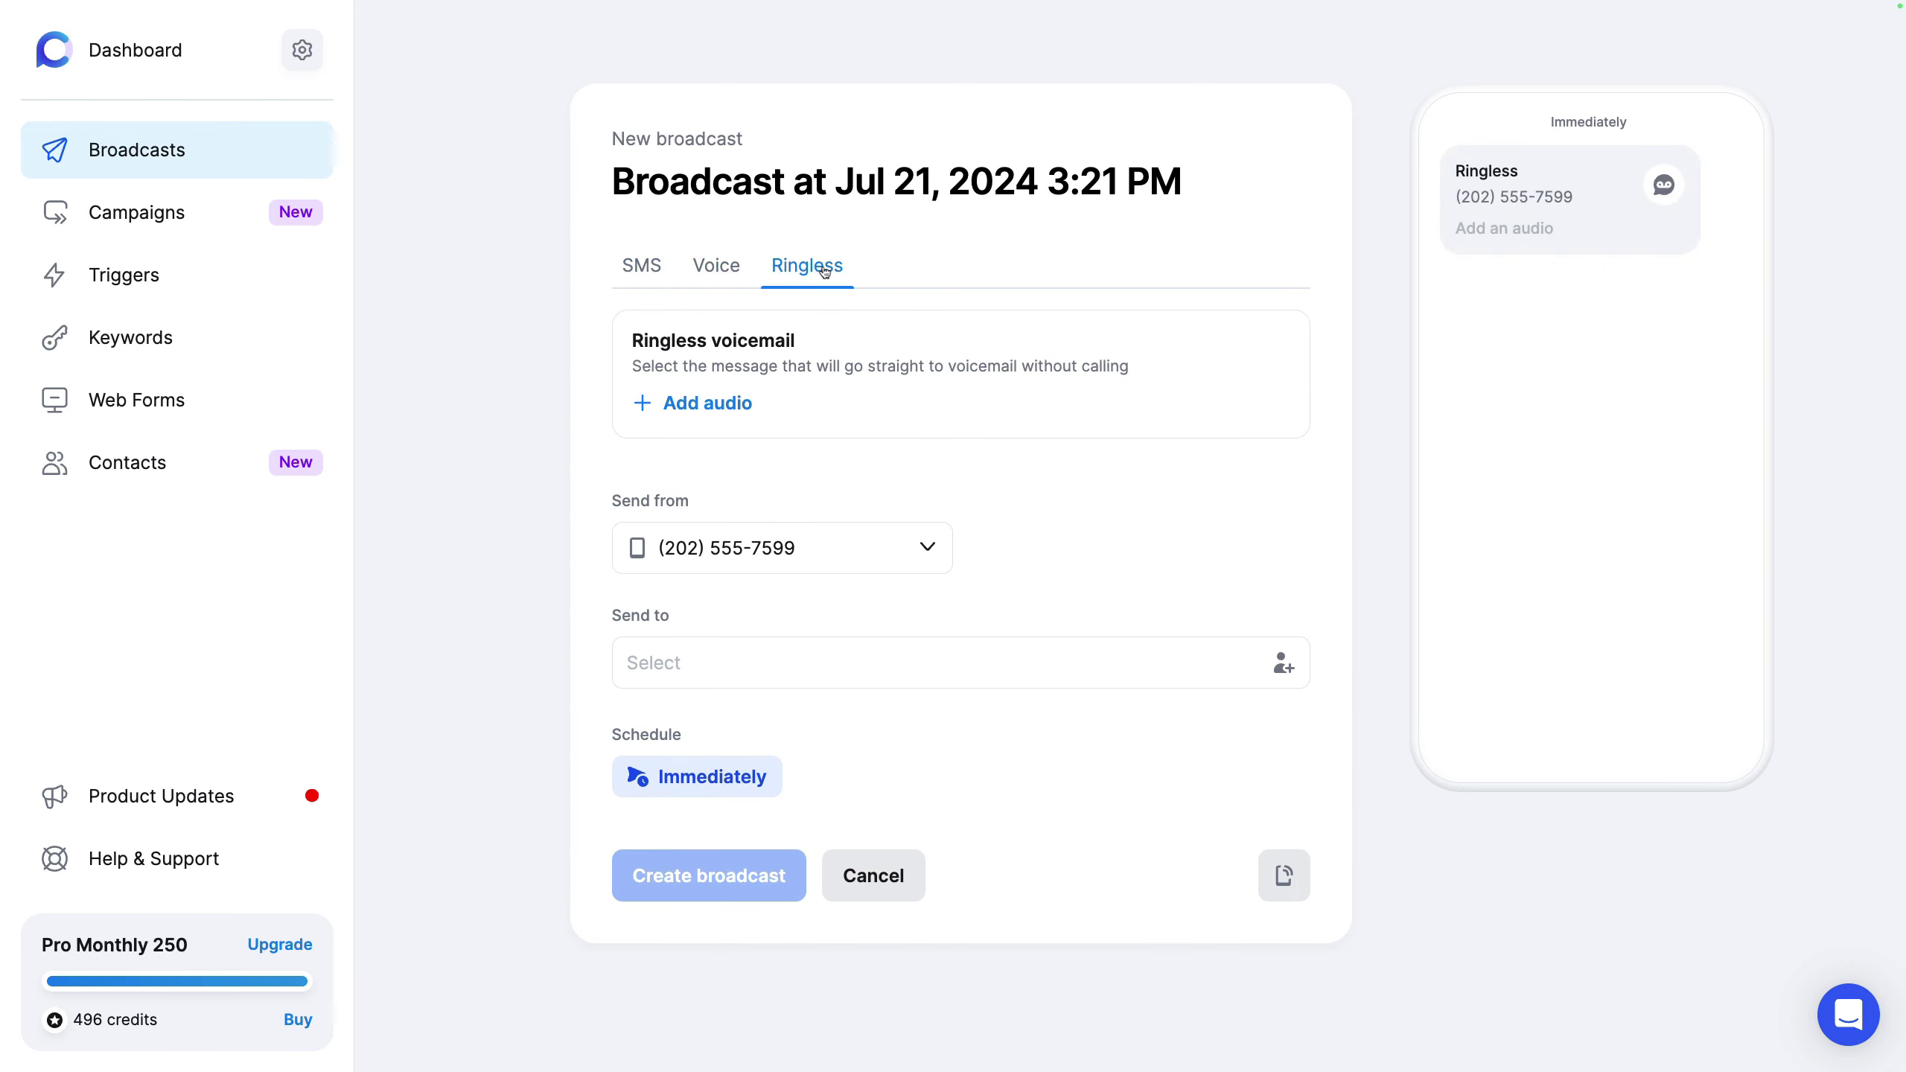
left_click(637, 267)
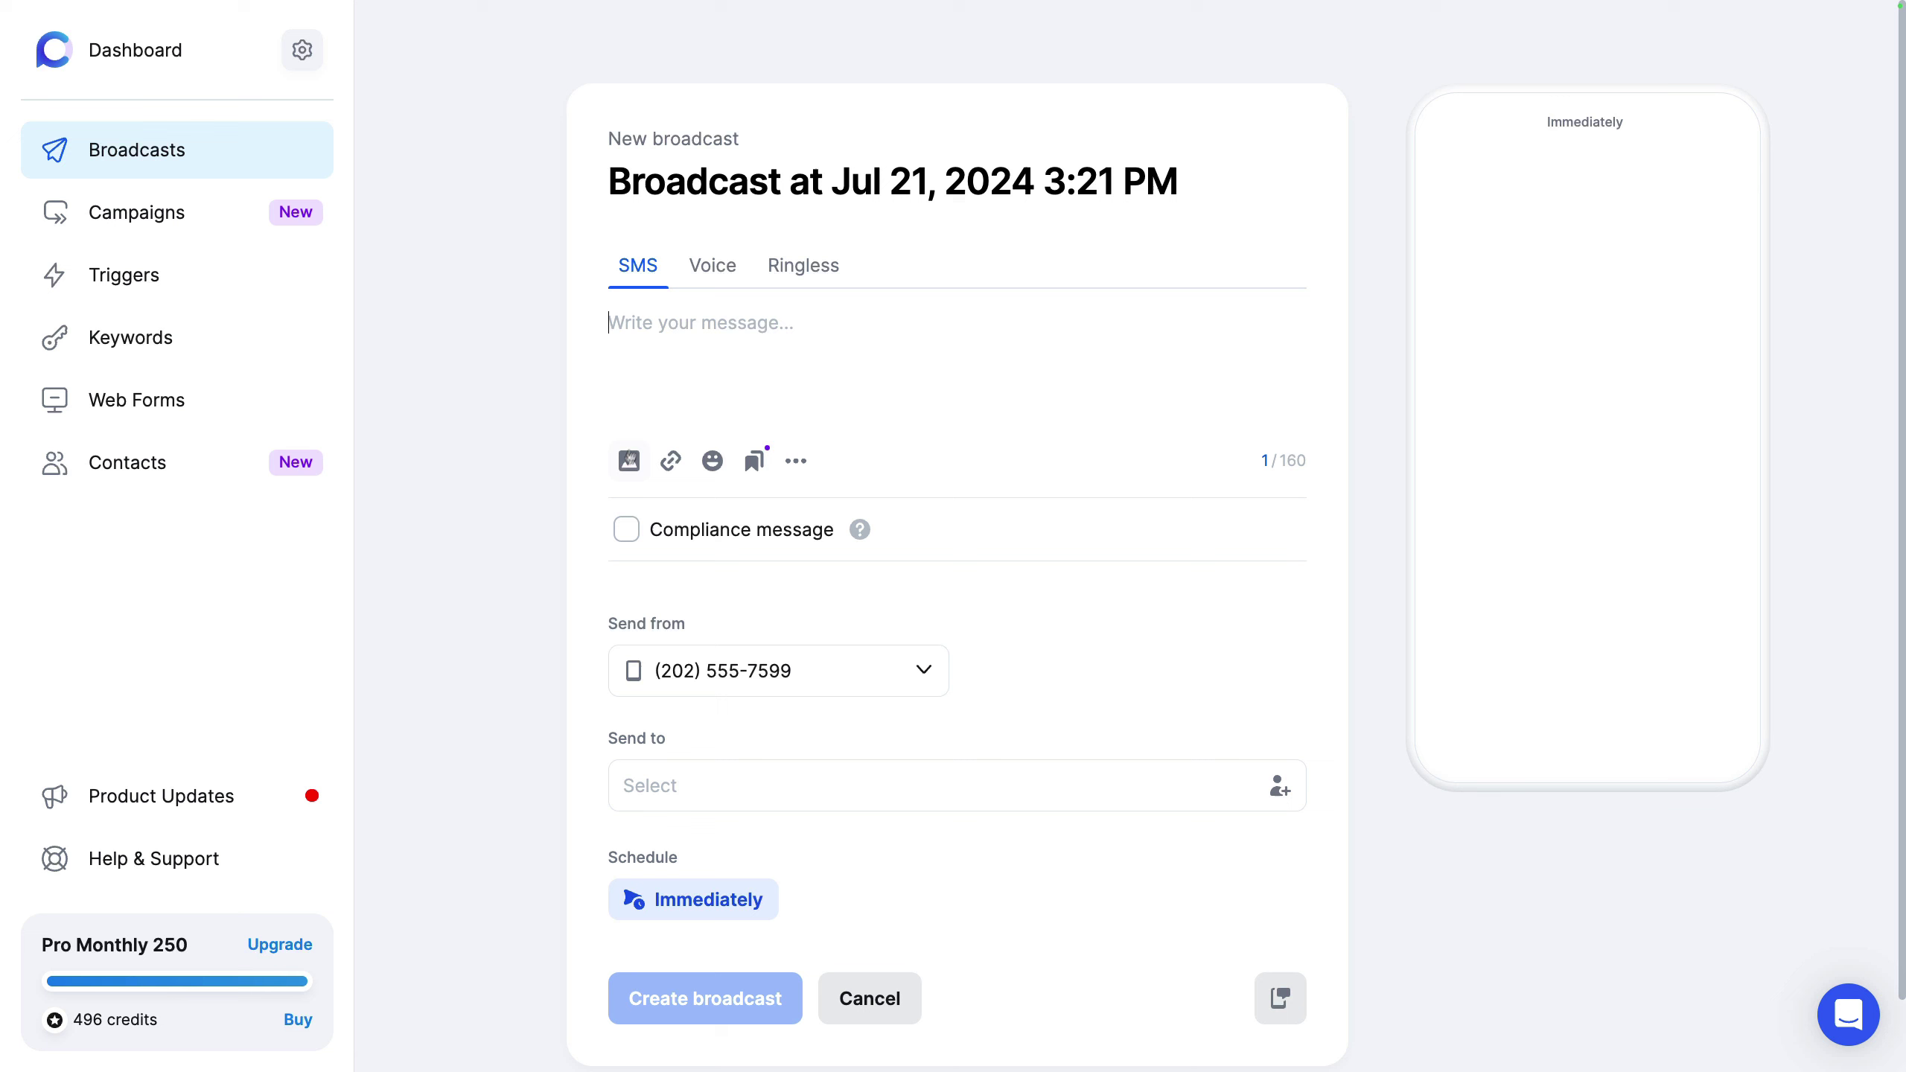
Step: Attach the Call Loop logo from My images to the SMS
left_click(628, 462)
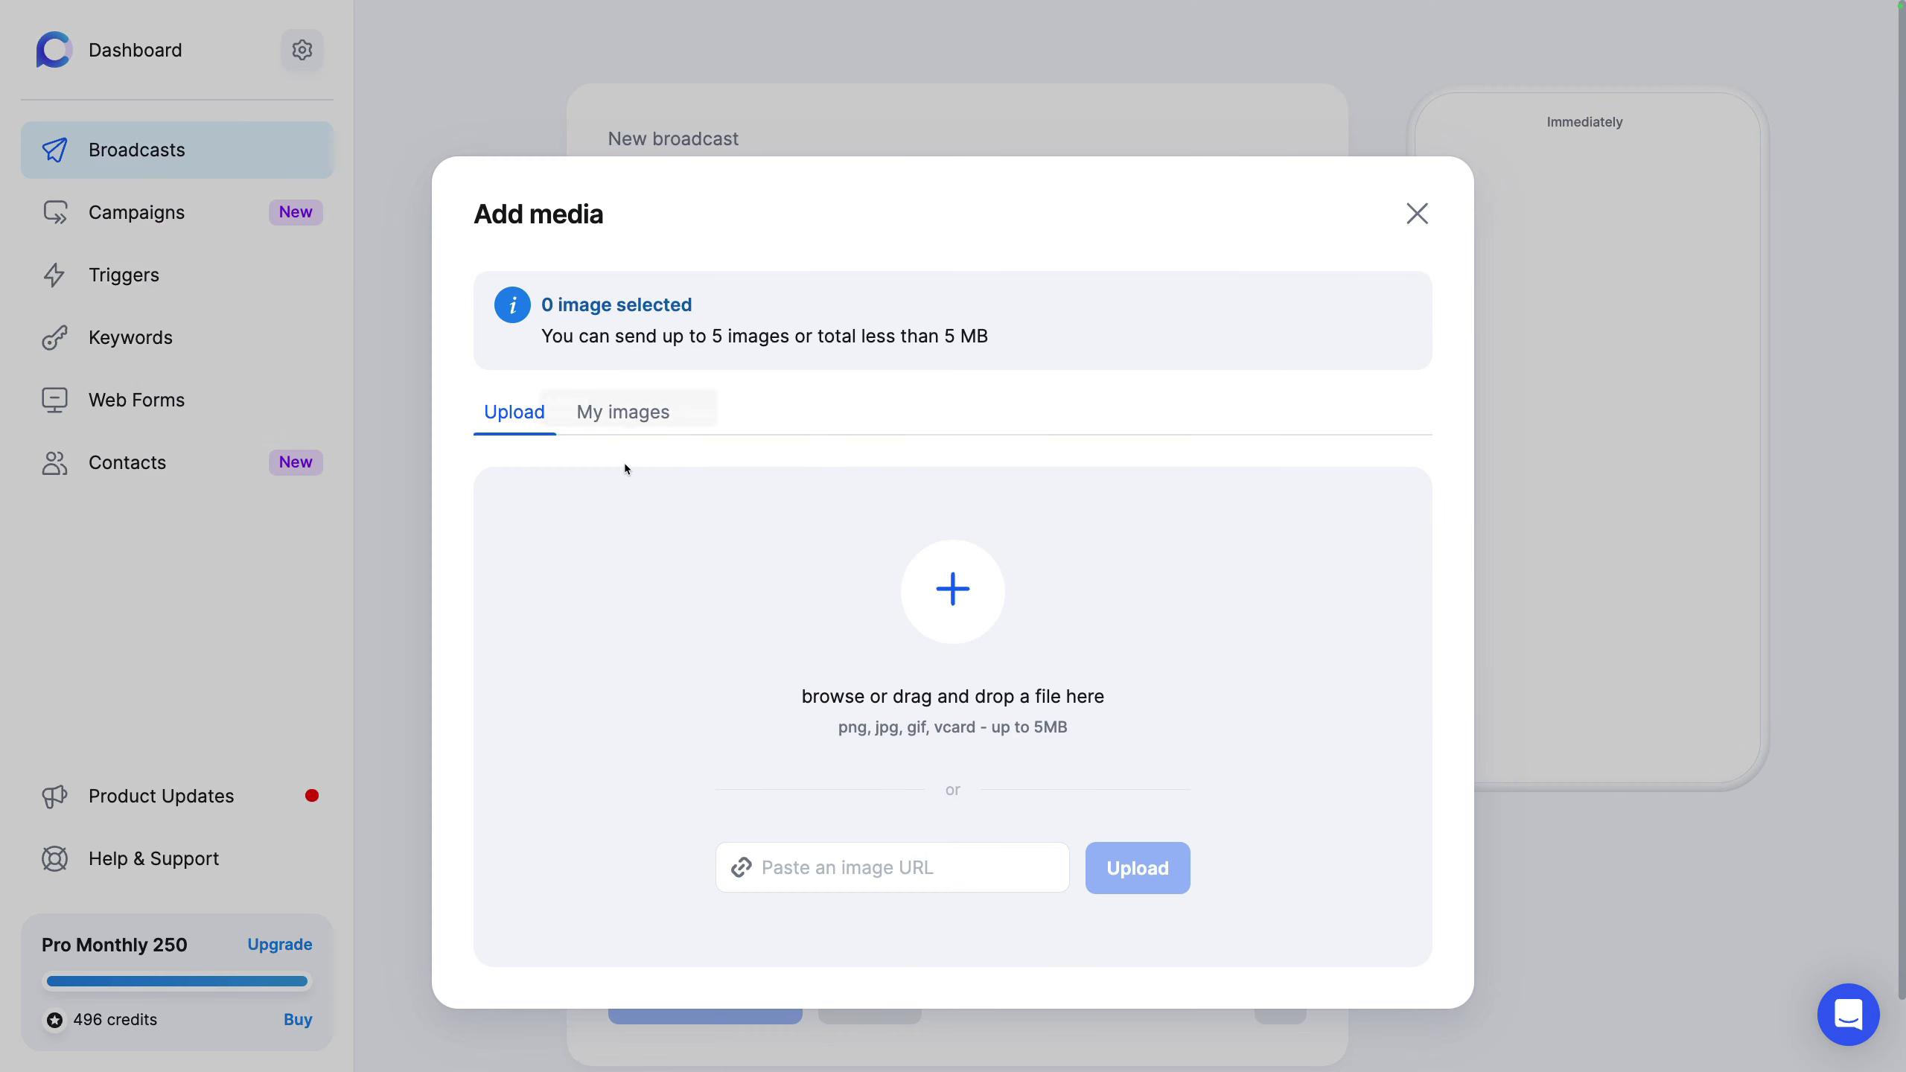
left_click(612, 421)
left_click(563, 531)
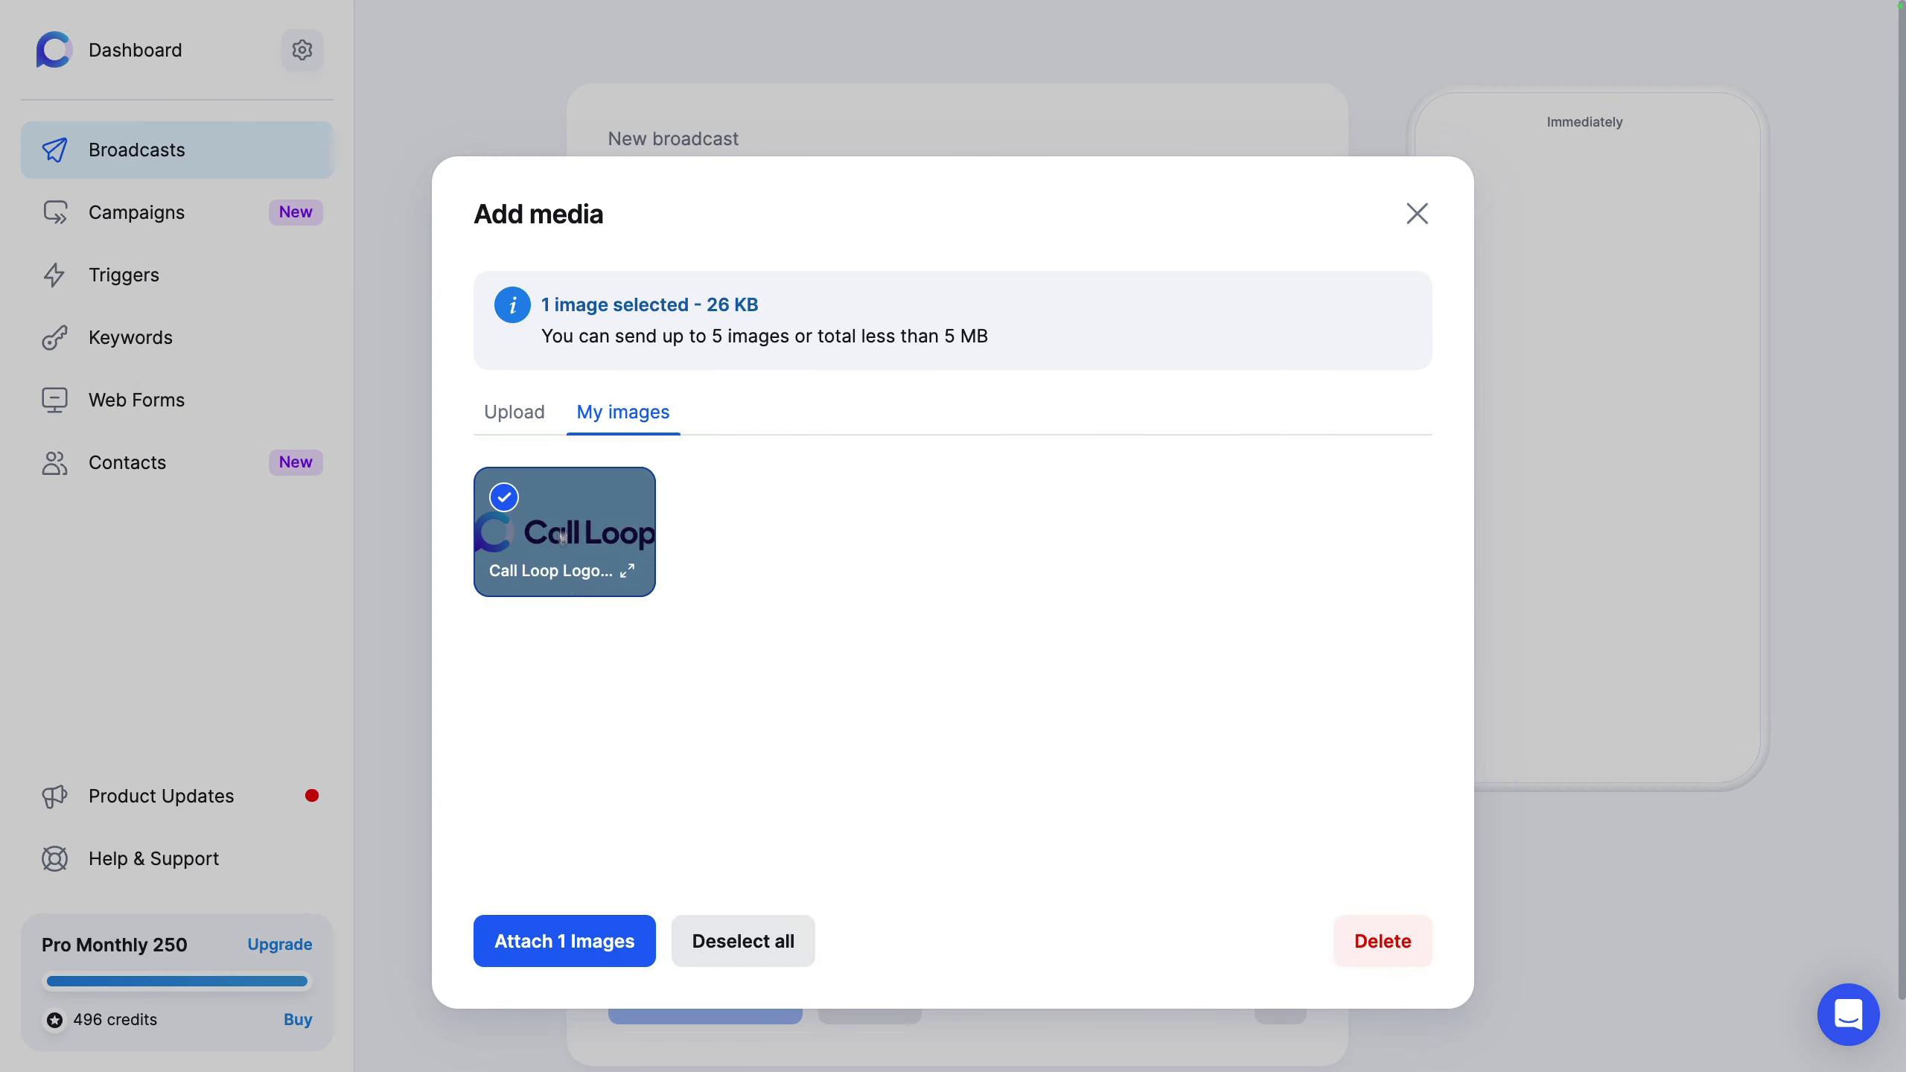
left_click(579, 941)
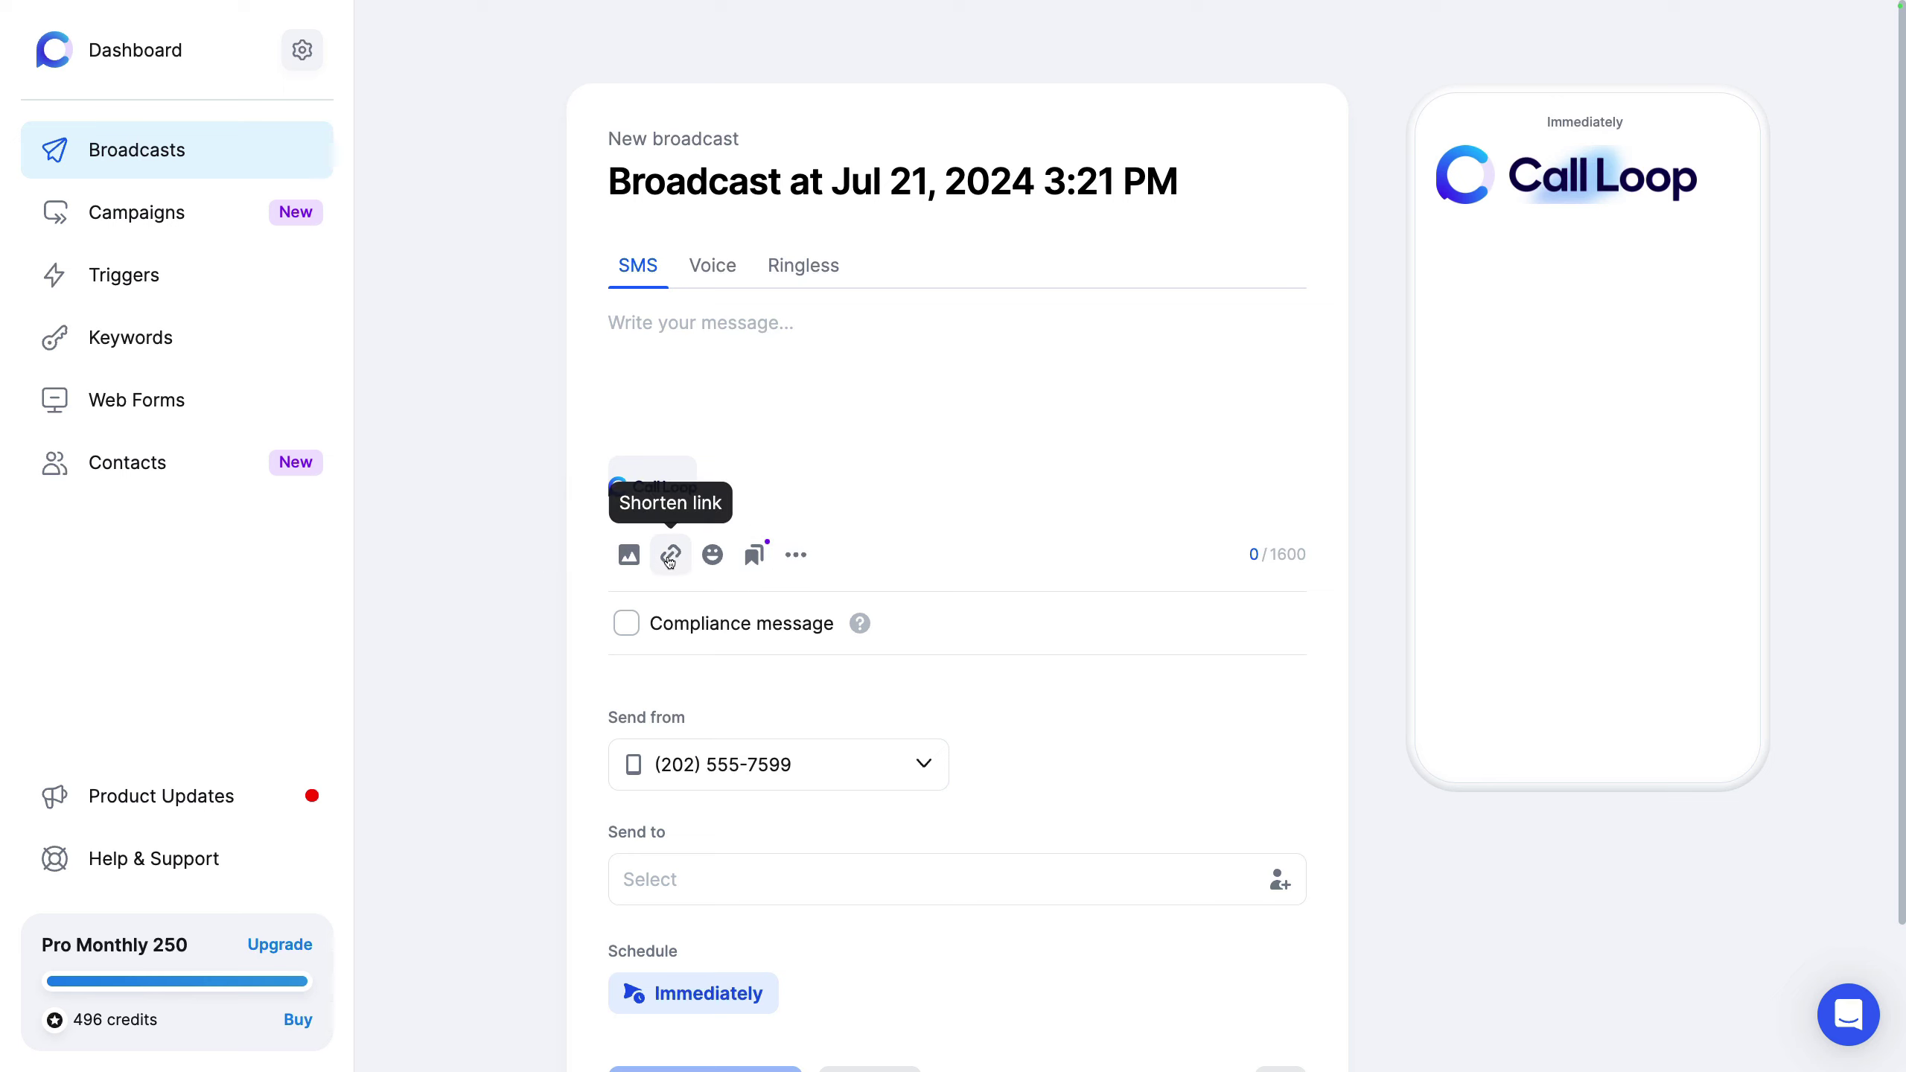
Step: Insert a grinning emoji into the message and bring up the message templates
left_click(712, 554)
left_click(572, 785)
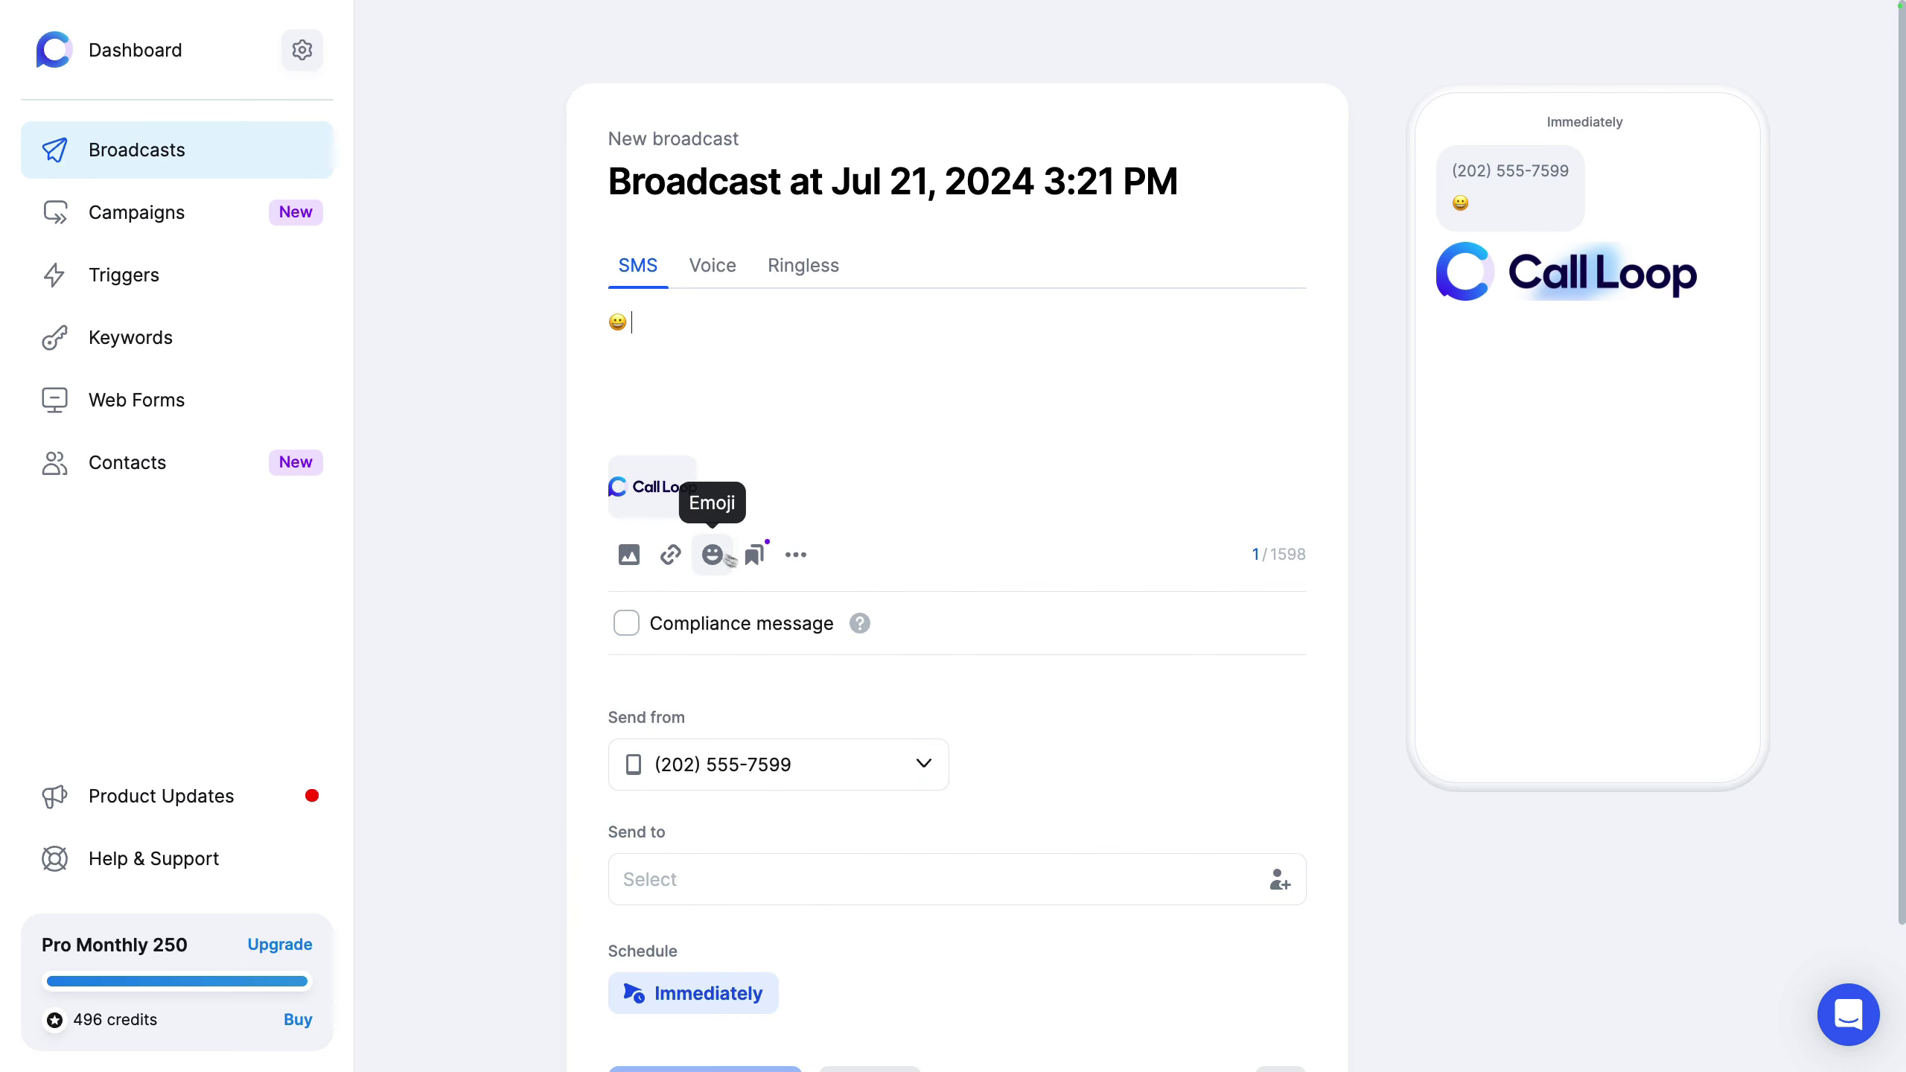
left_click(754, 554)
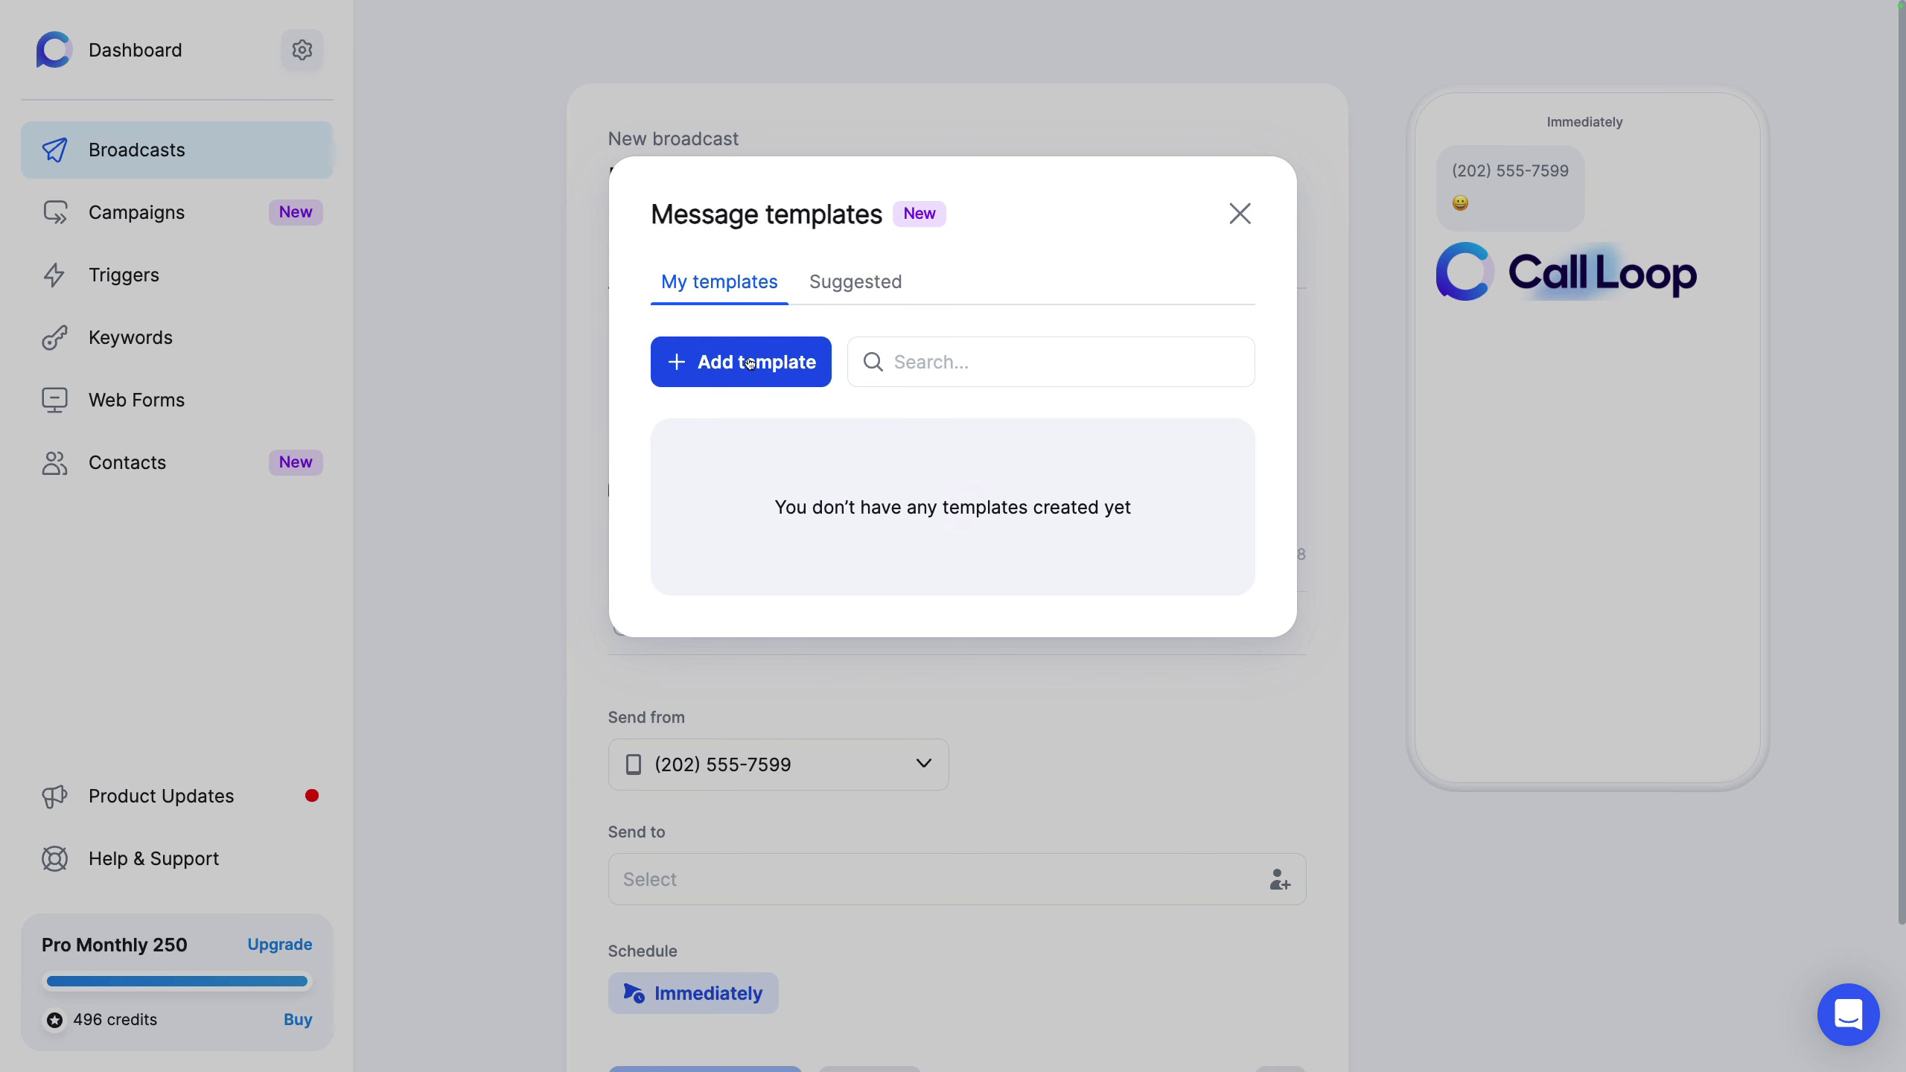
Step: Insert the Suggested Appointment Reminder template, give First Name the fallback 'there', and erase [link here]
left_click(874, 285)
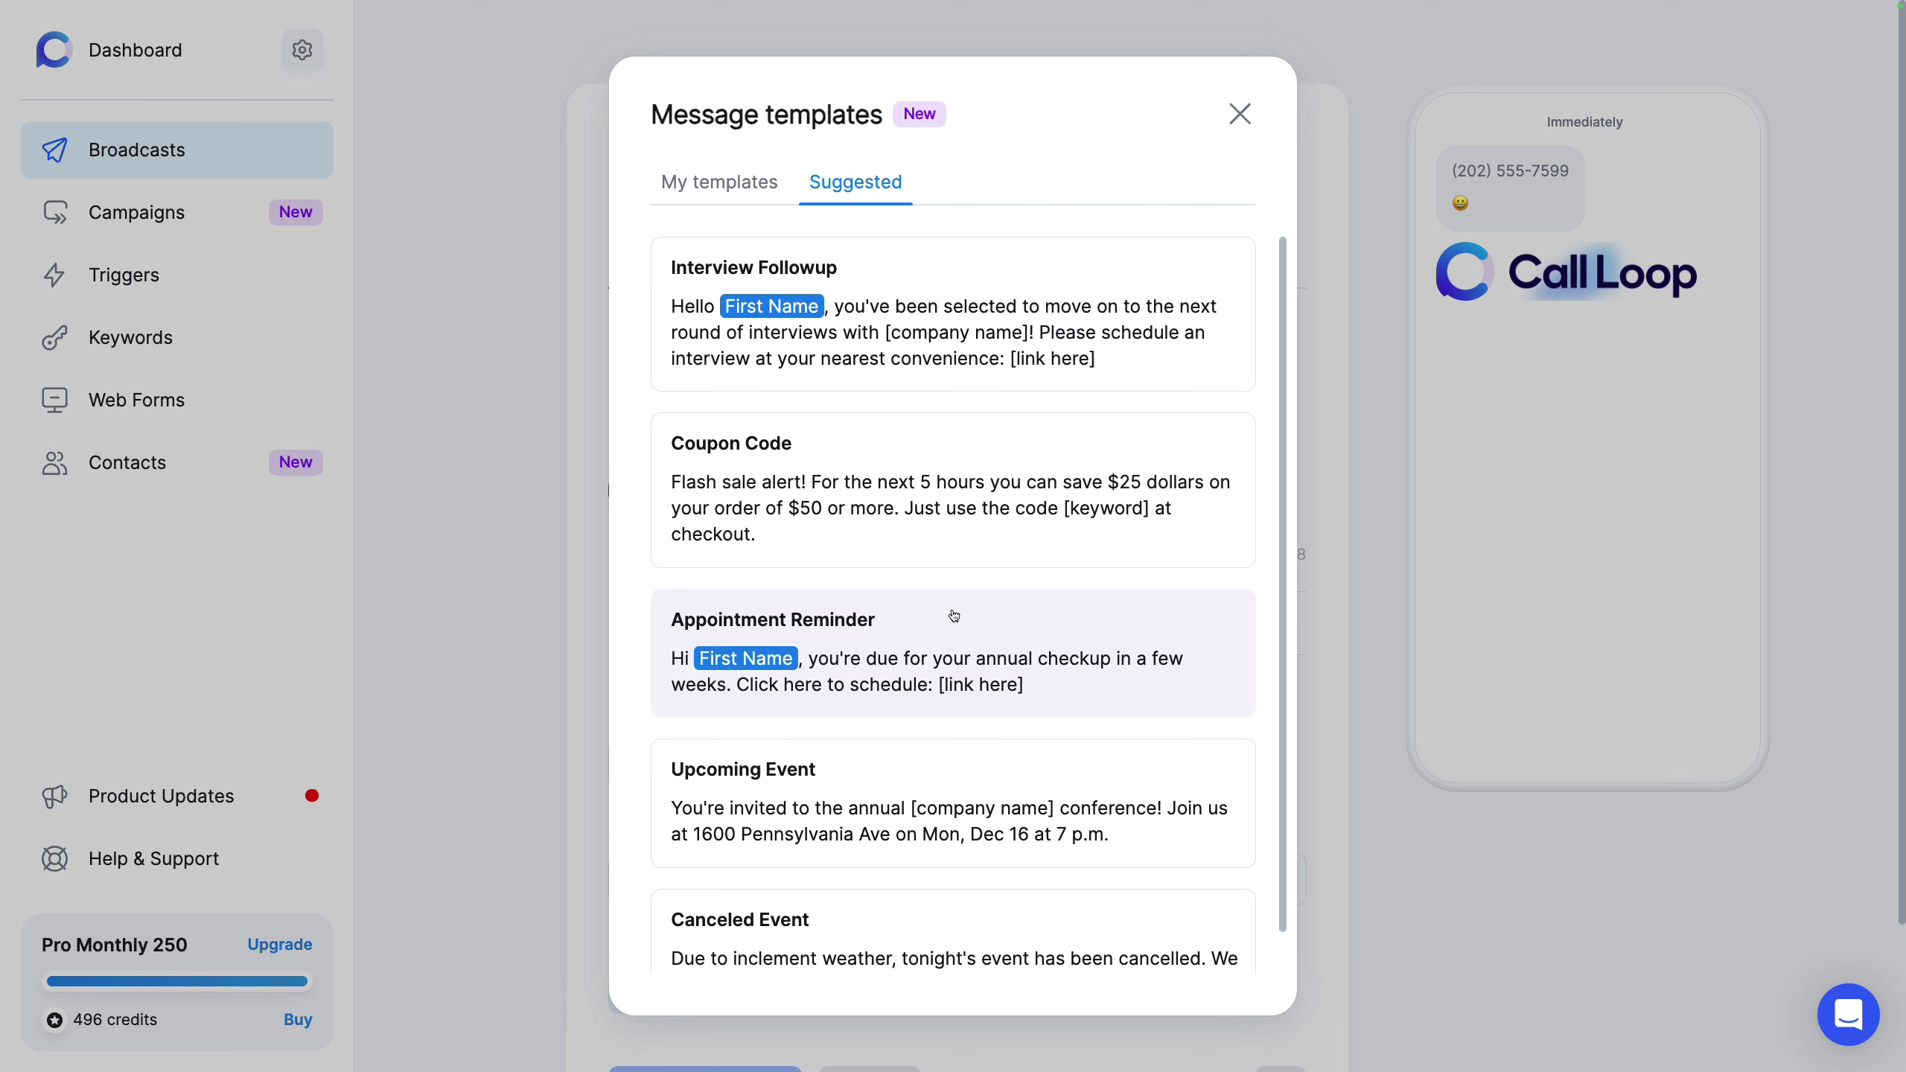
left_click(935, 628)
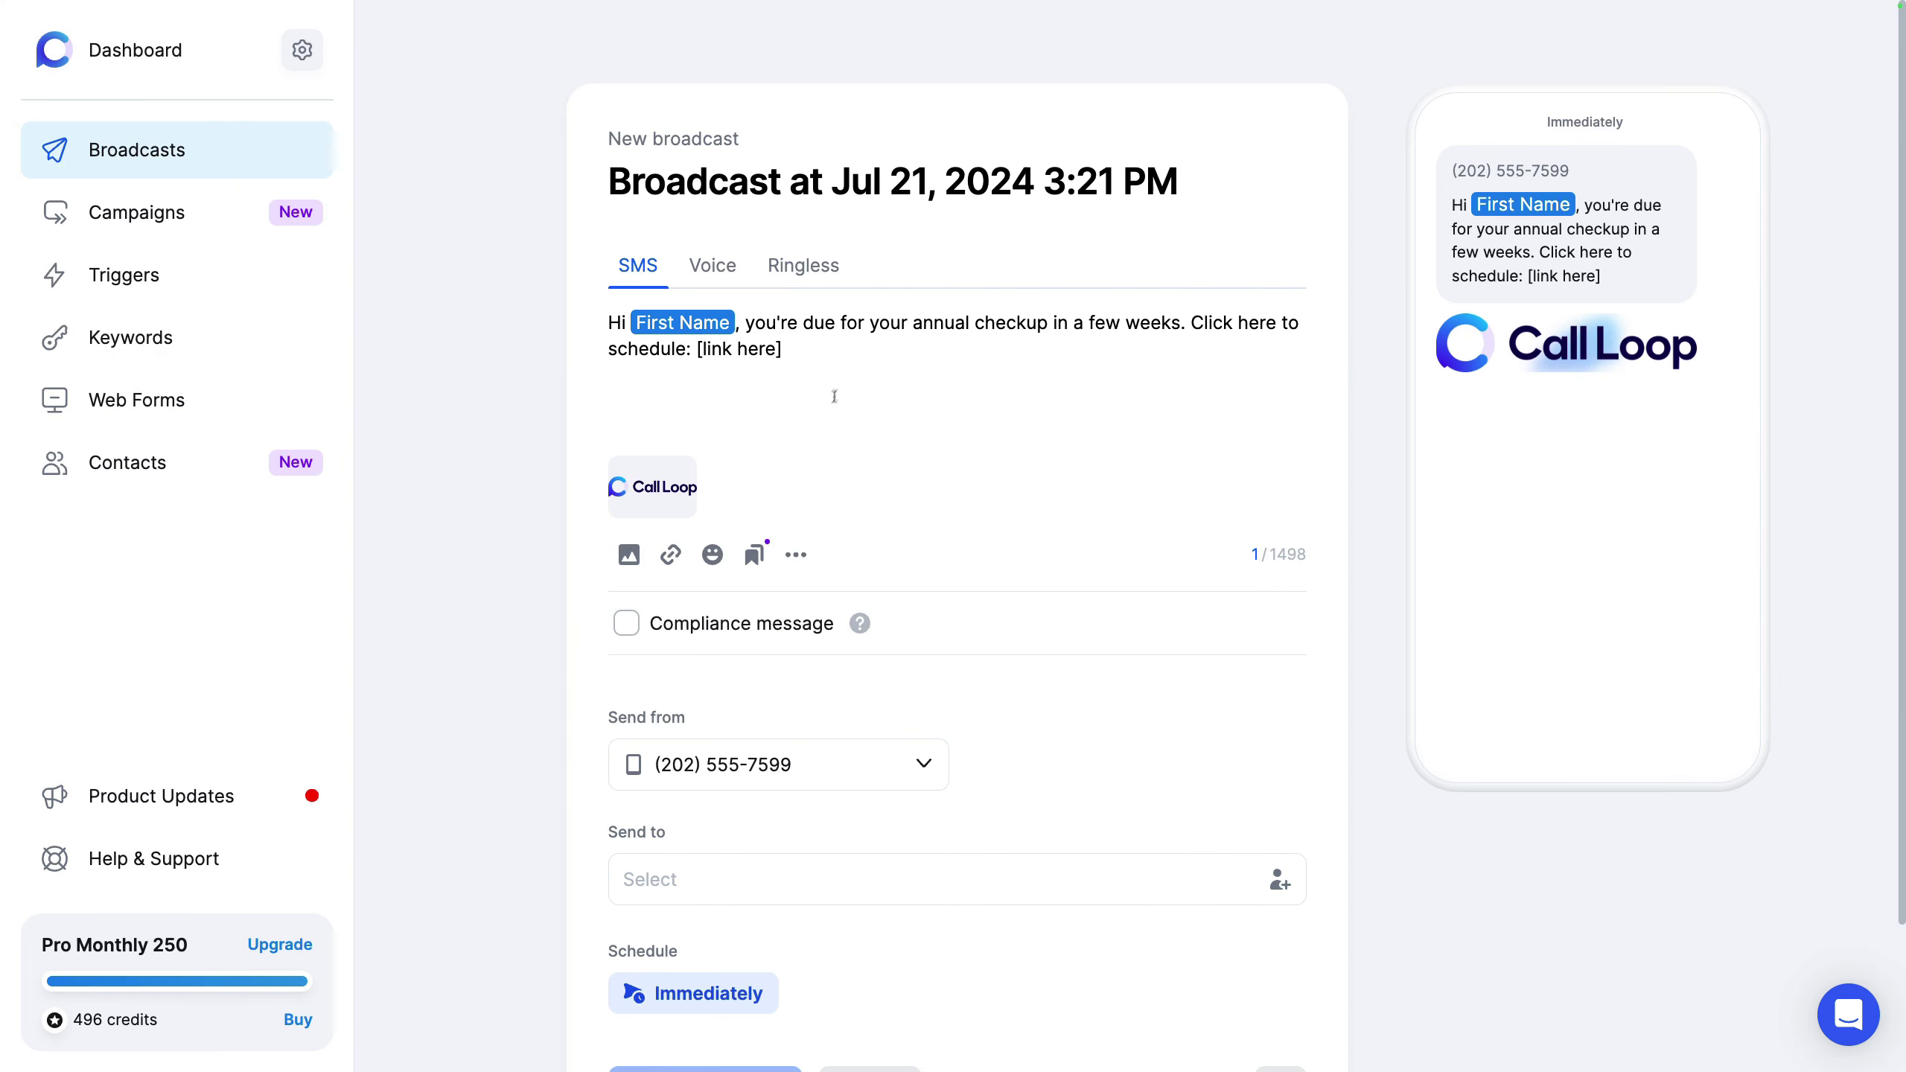
left_click(717, 323)
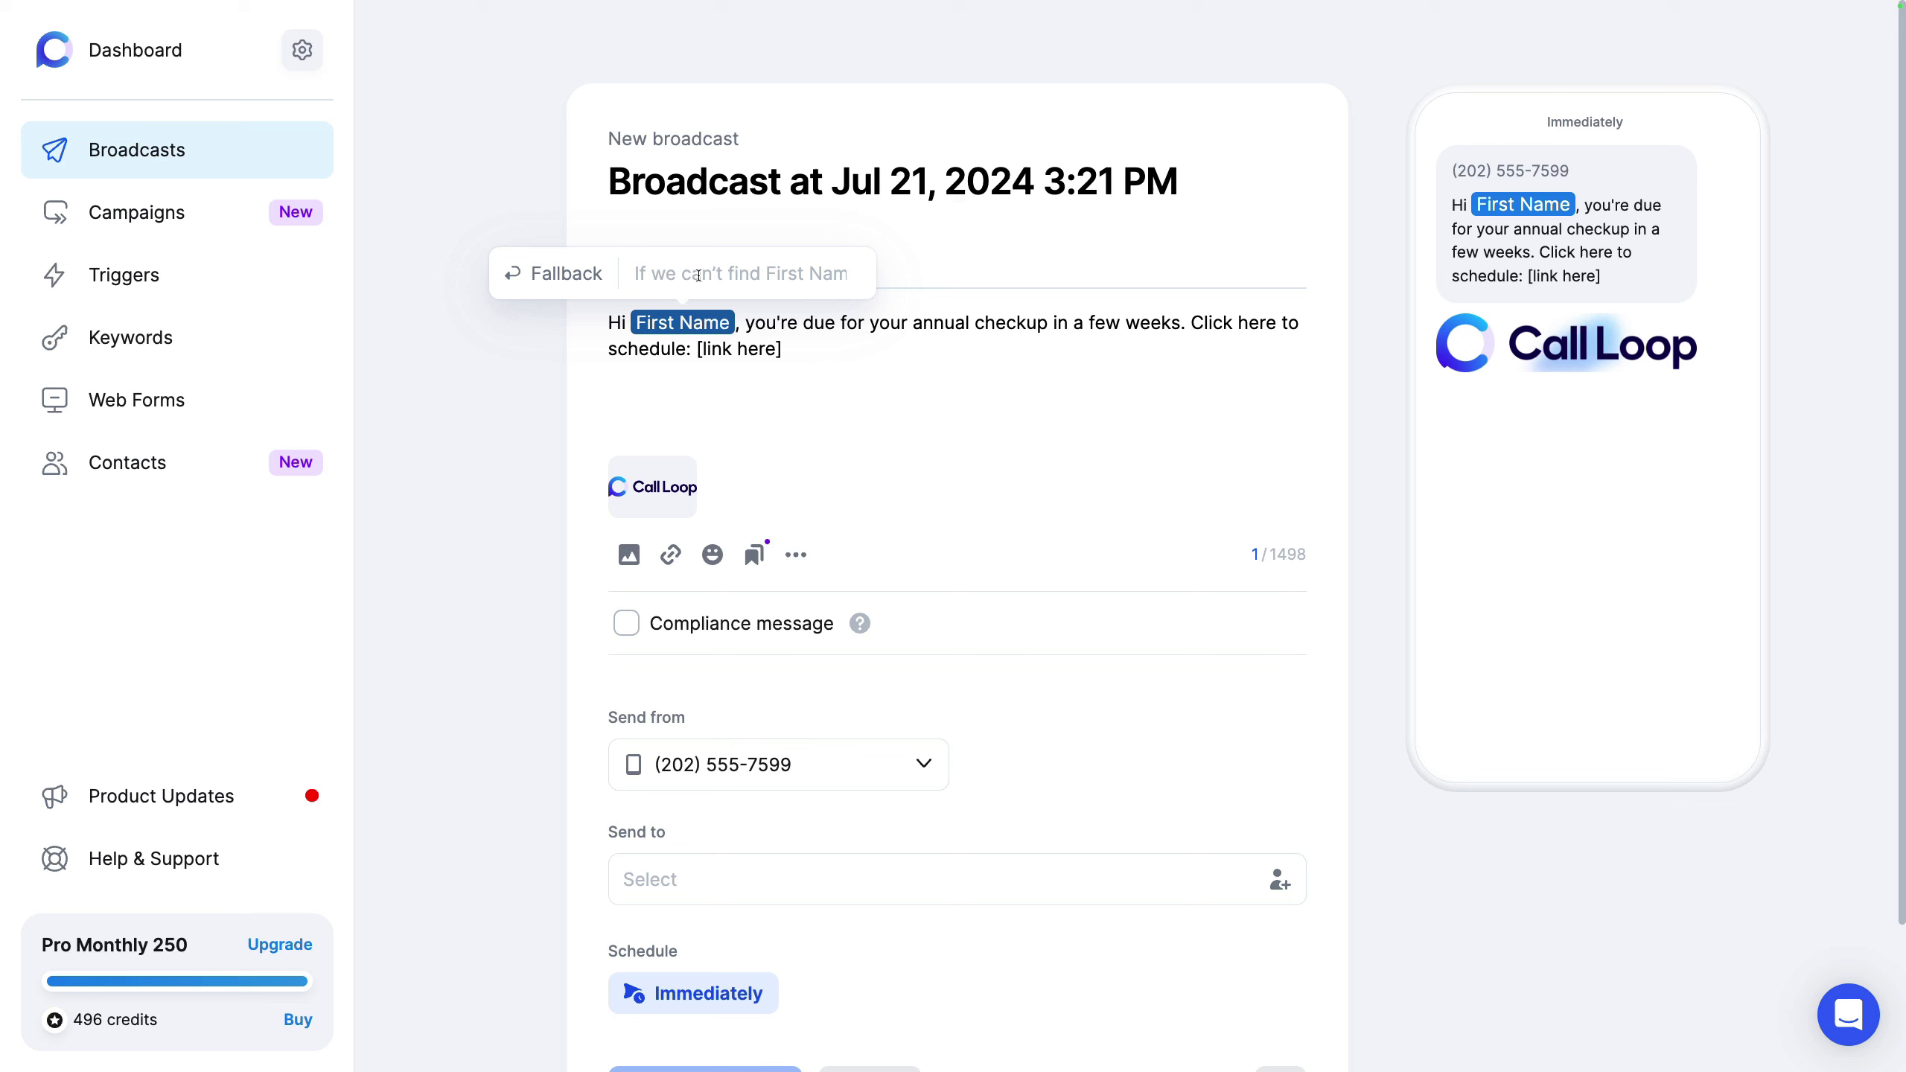
type("there")
key("Return")
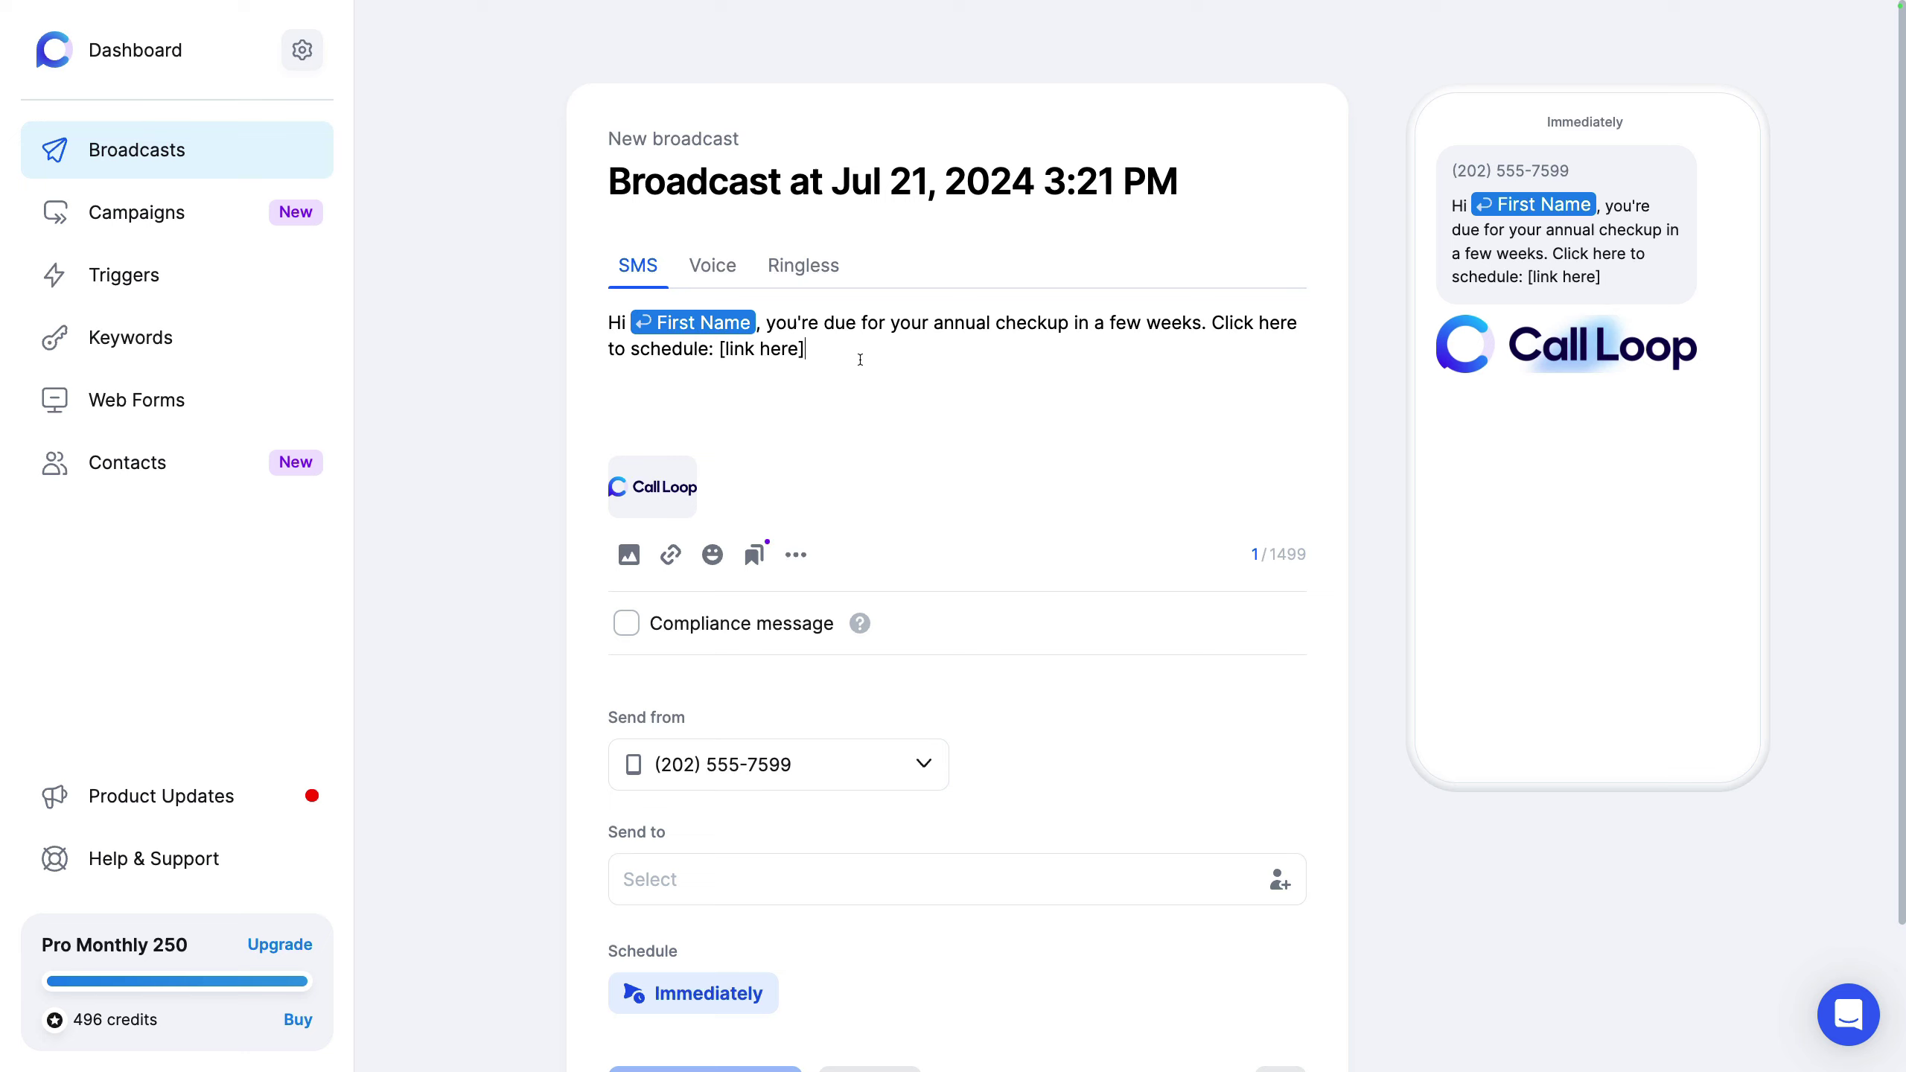
key("BackSpace")
key("BackSpace")
key("BackSpace")
key("BackSpace")
key("BackSpace")
key("BackSpace")
key("BackSpace")
key("BackSpace")
key("BackSpace")
key("BackSpace")
key("BackSpace")
key("BackSpace")
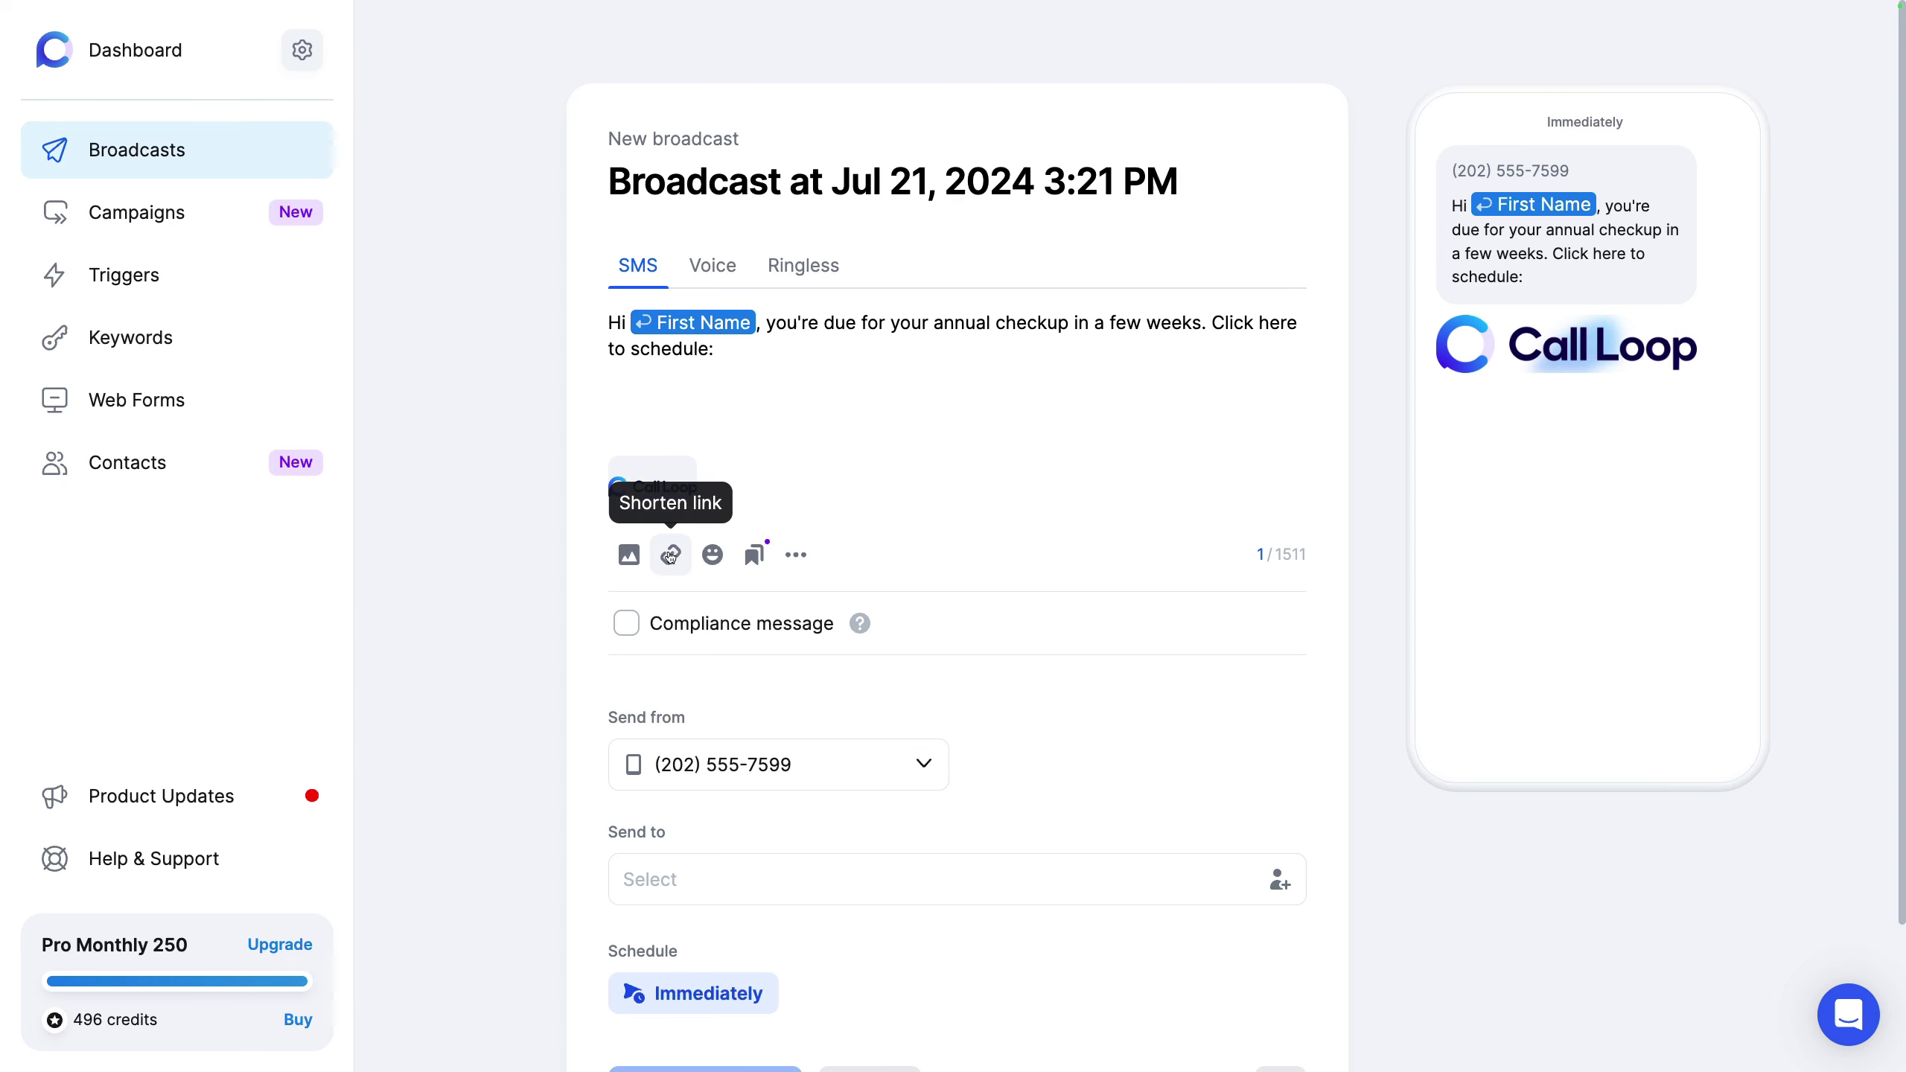
Step: Paste the reporting page URL and shorten it to cllp.cc/dkn7H7qs
type("https://www.callloop.com/features/reporting")
mouse_move(966, 353)
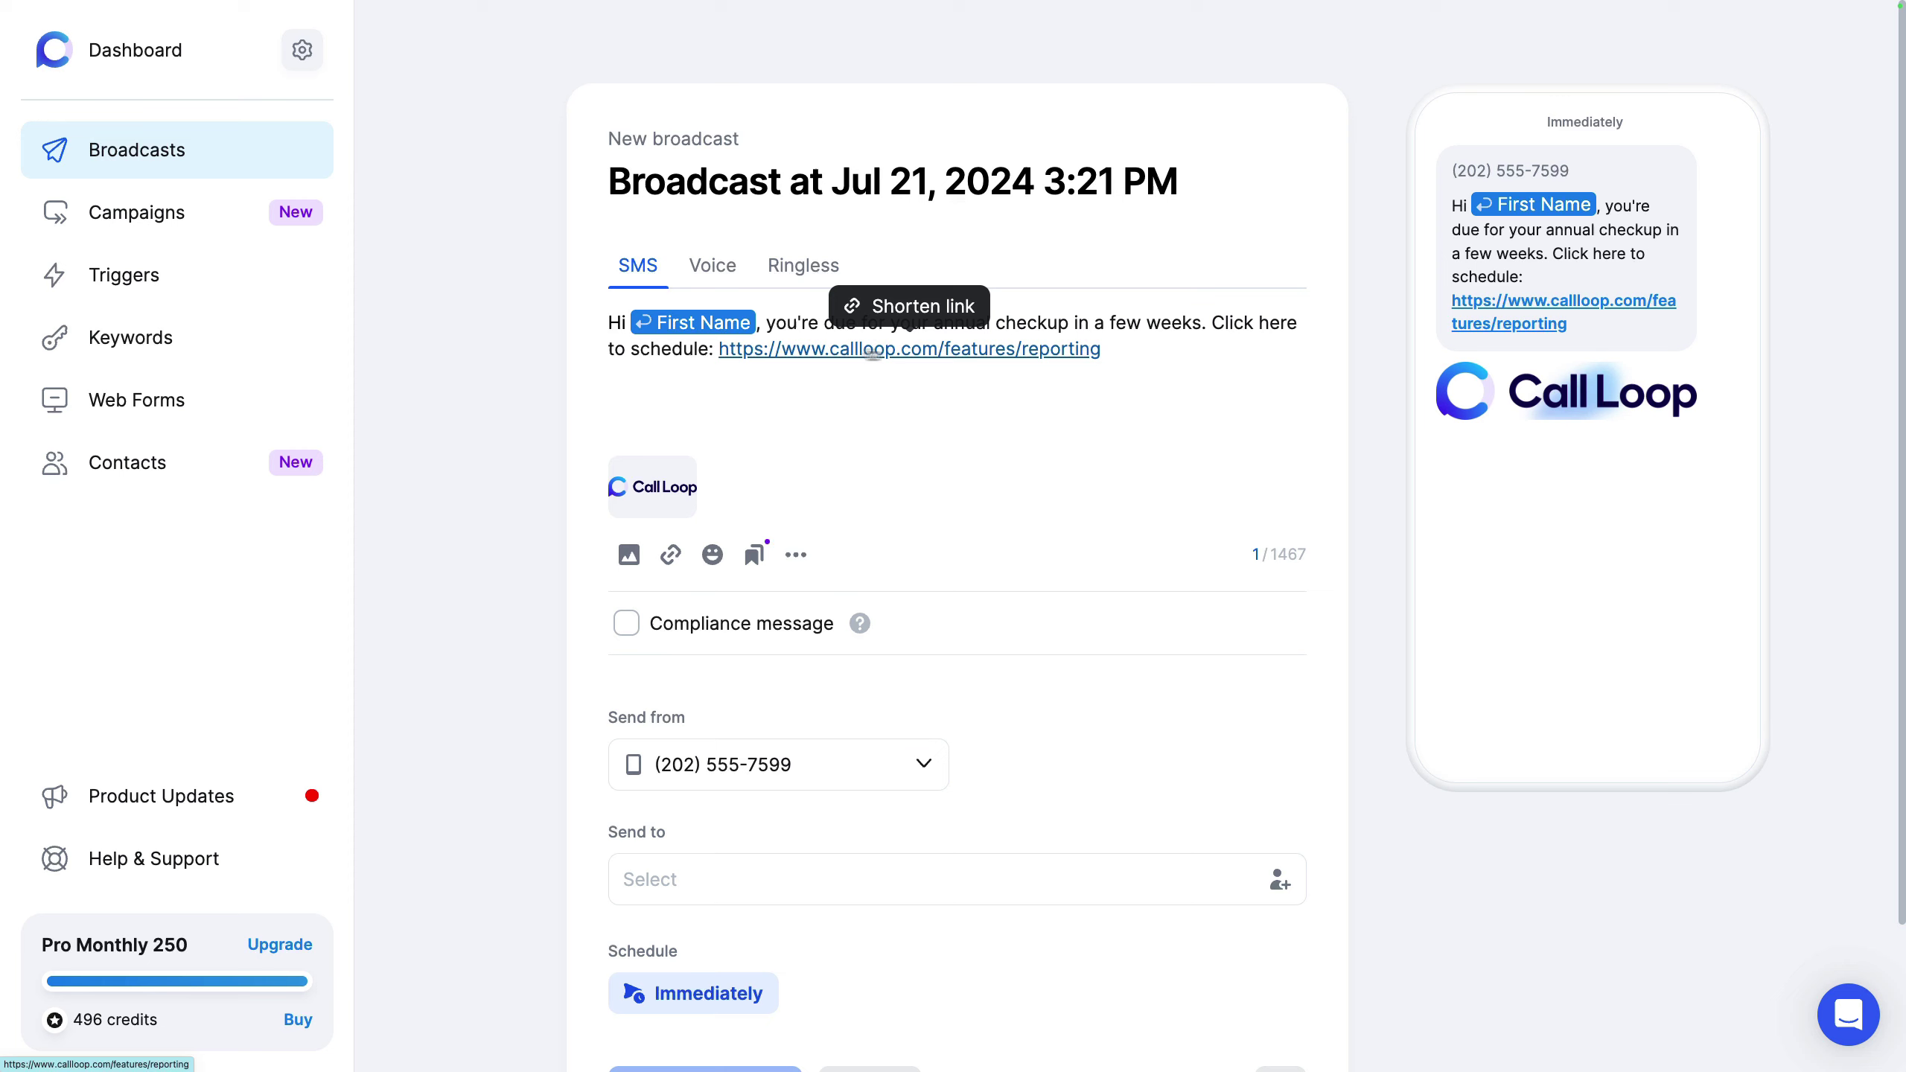
left_click(910, 304)
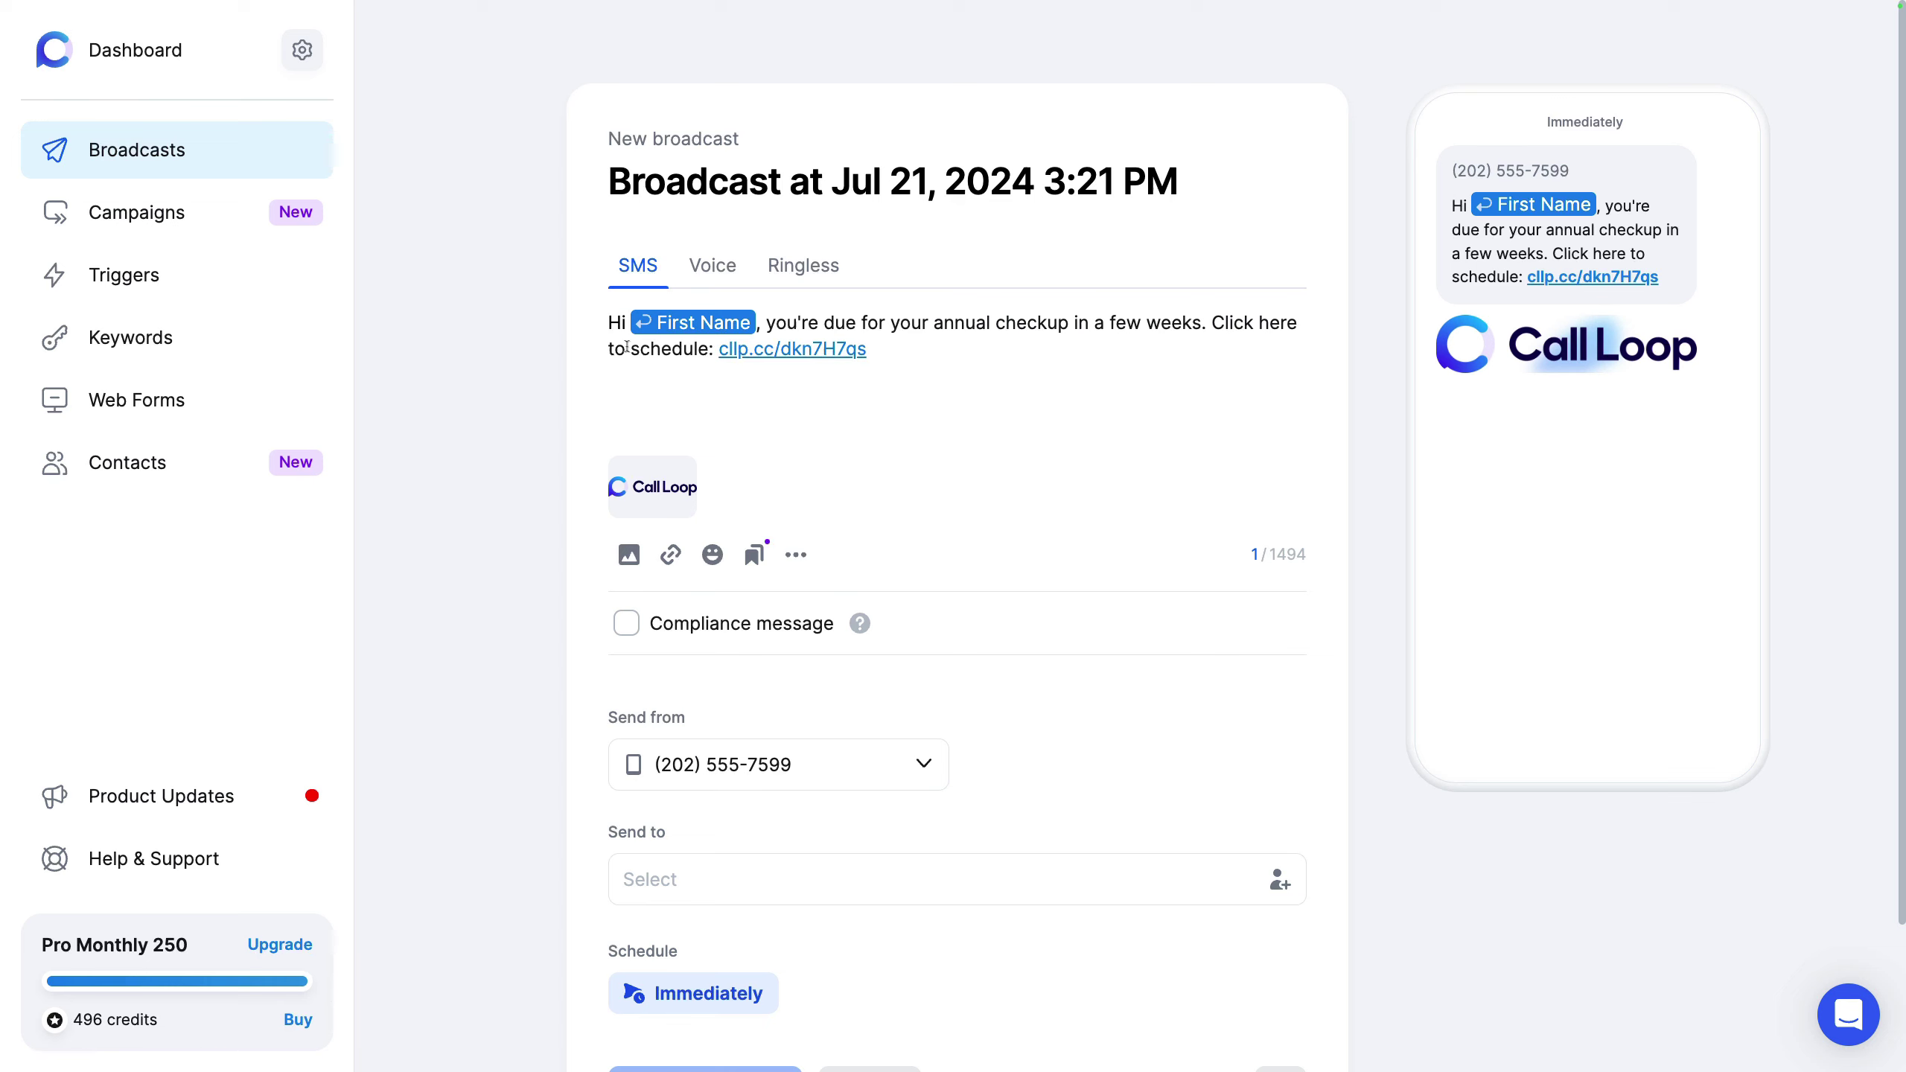
Step: Check the First Name fallback and browse the Personalize fields in the extra options menu
left_click(694, 323)
left_click(795, 554)
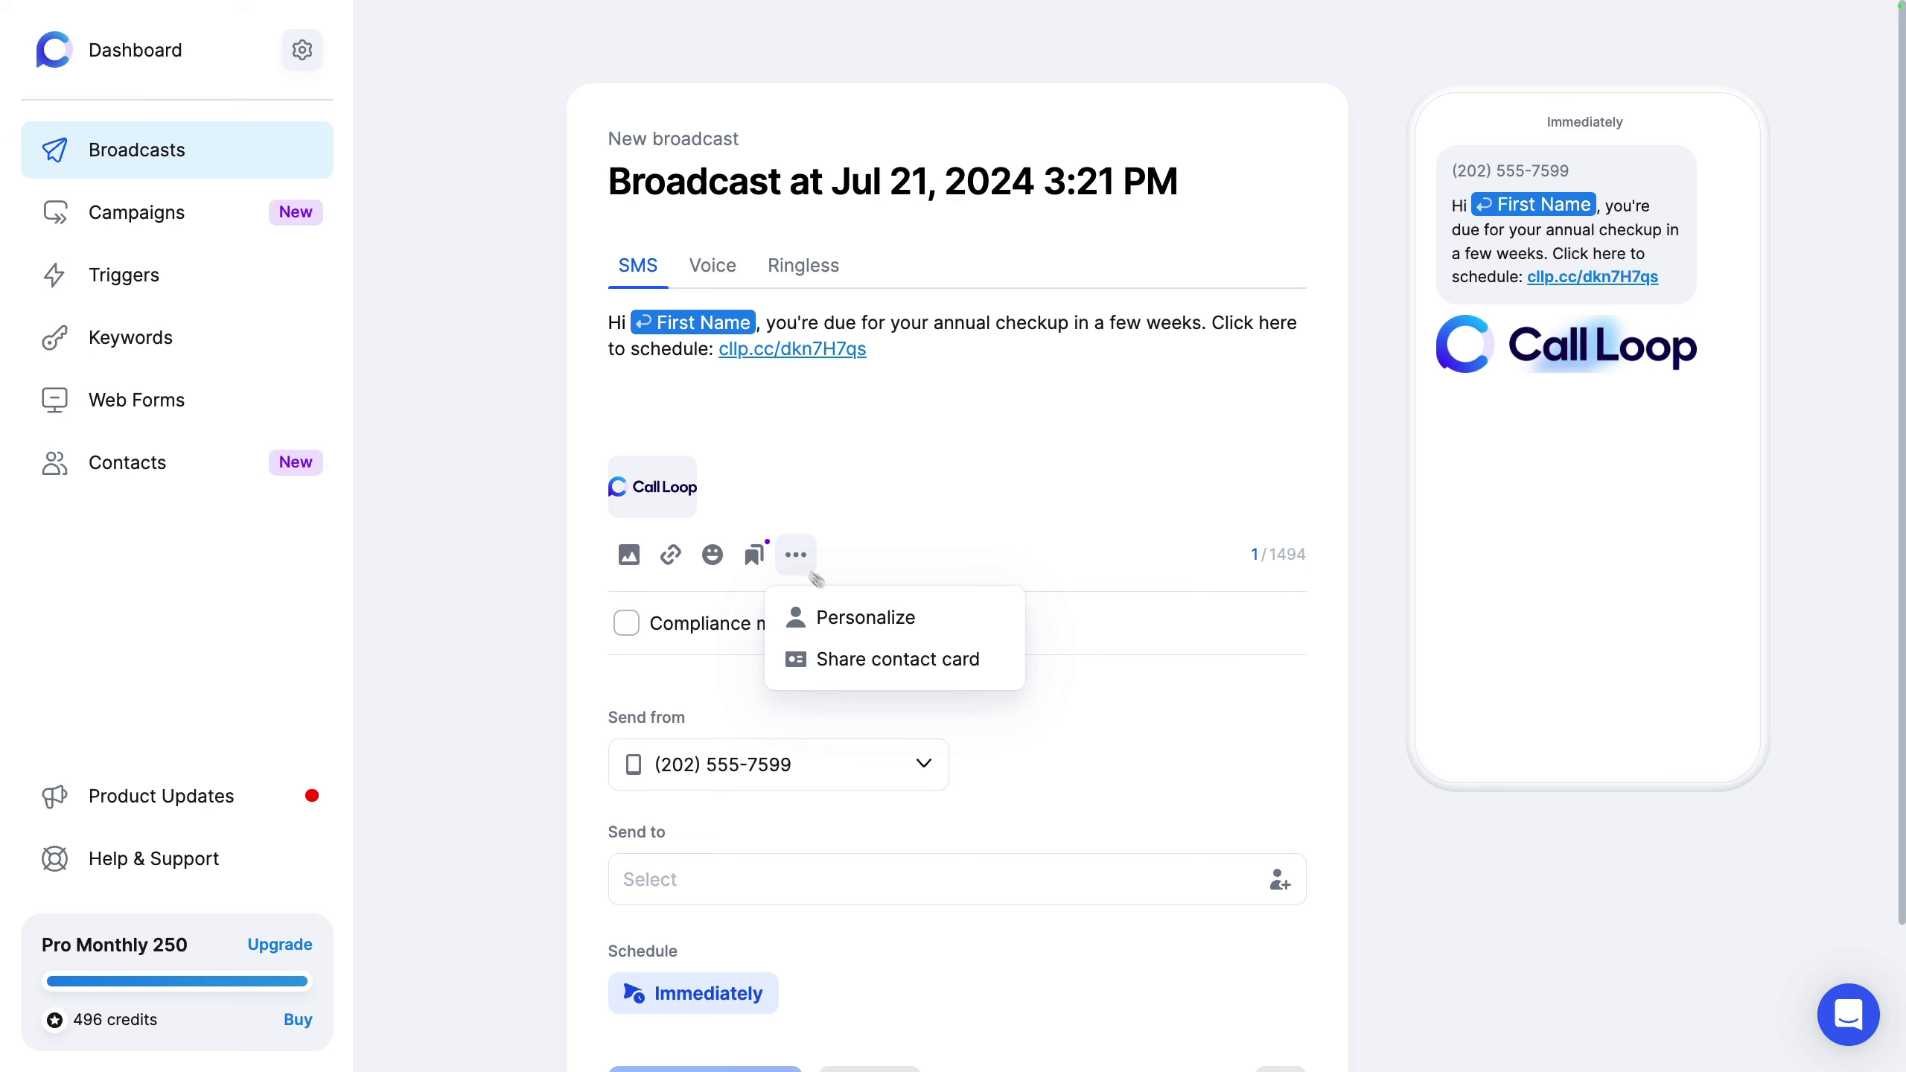
left_click(885, 620)
scroll(945, 833, "down", 1)
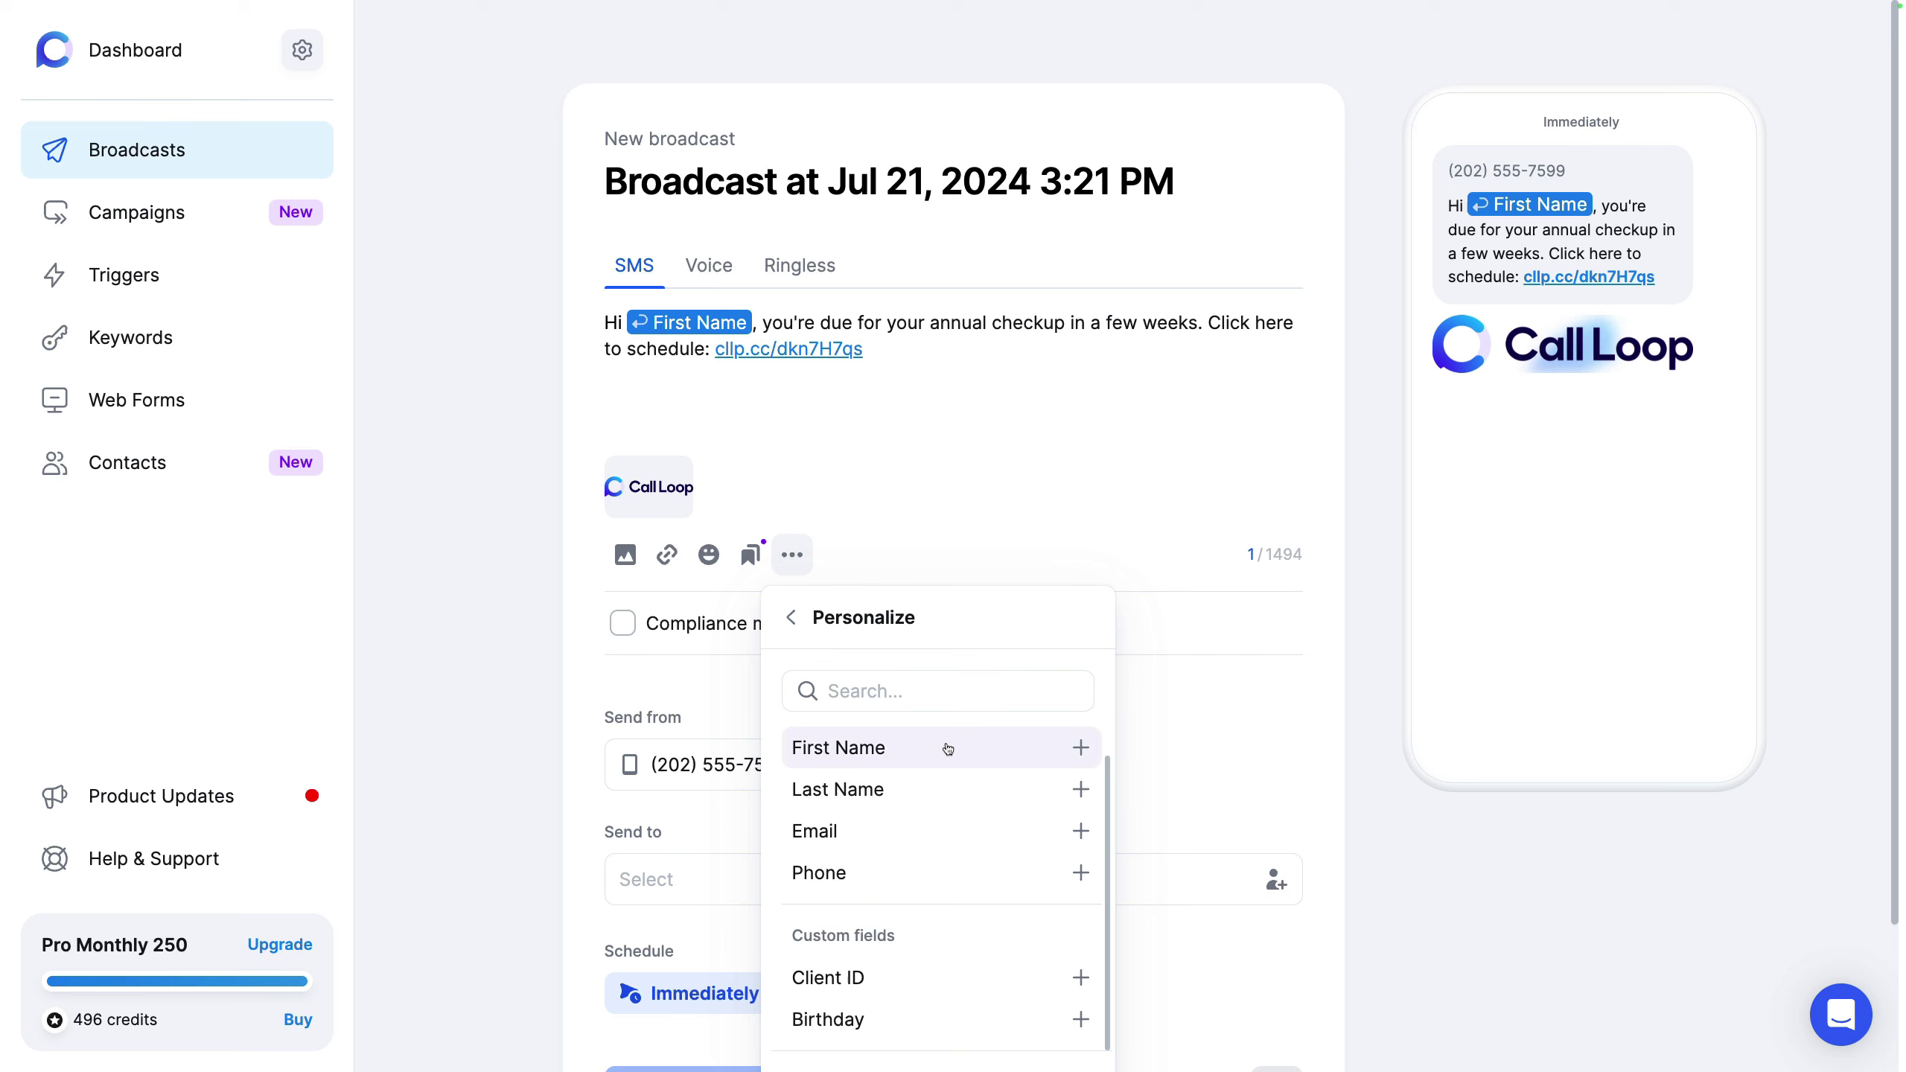
left_click(811, 630)
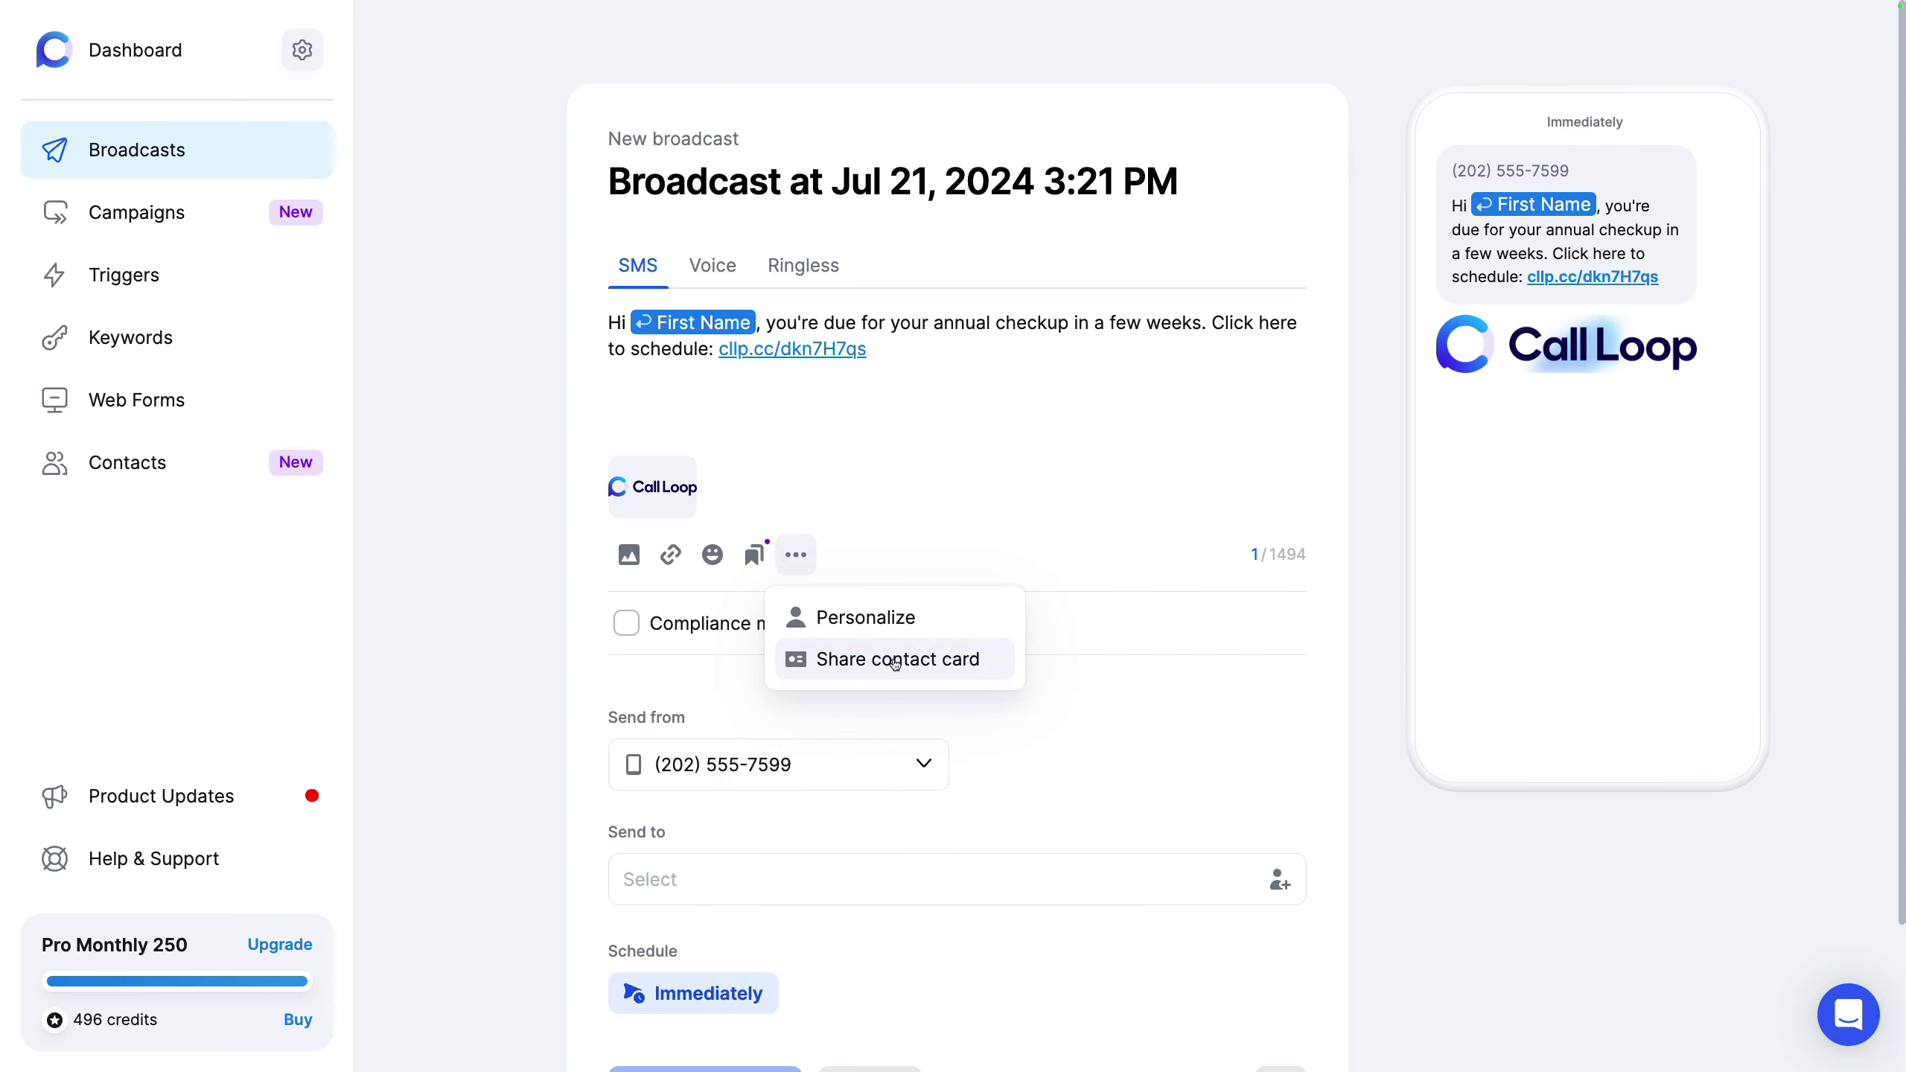
Step: Attach the company contact card and review its prefilled contact details, address and social links
left_click(894, 661)
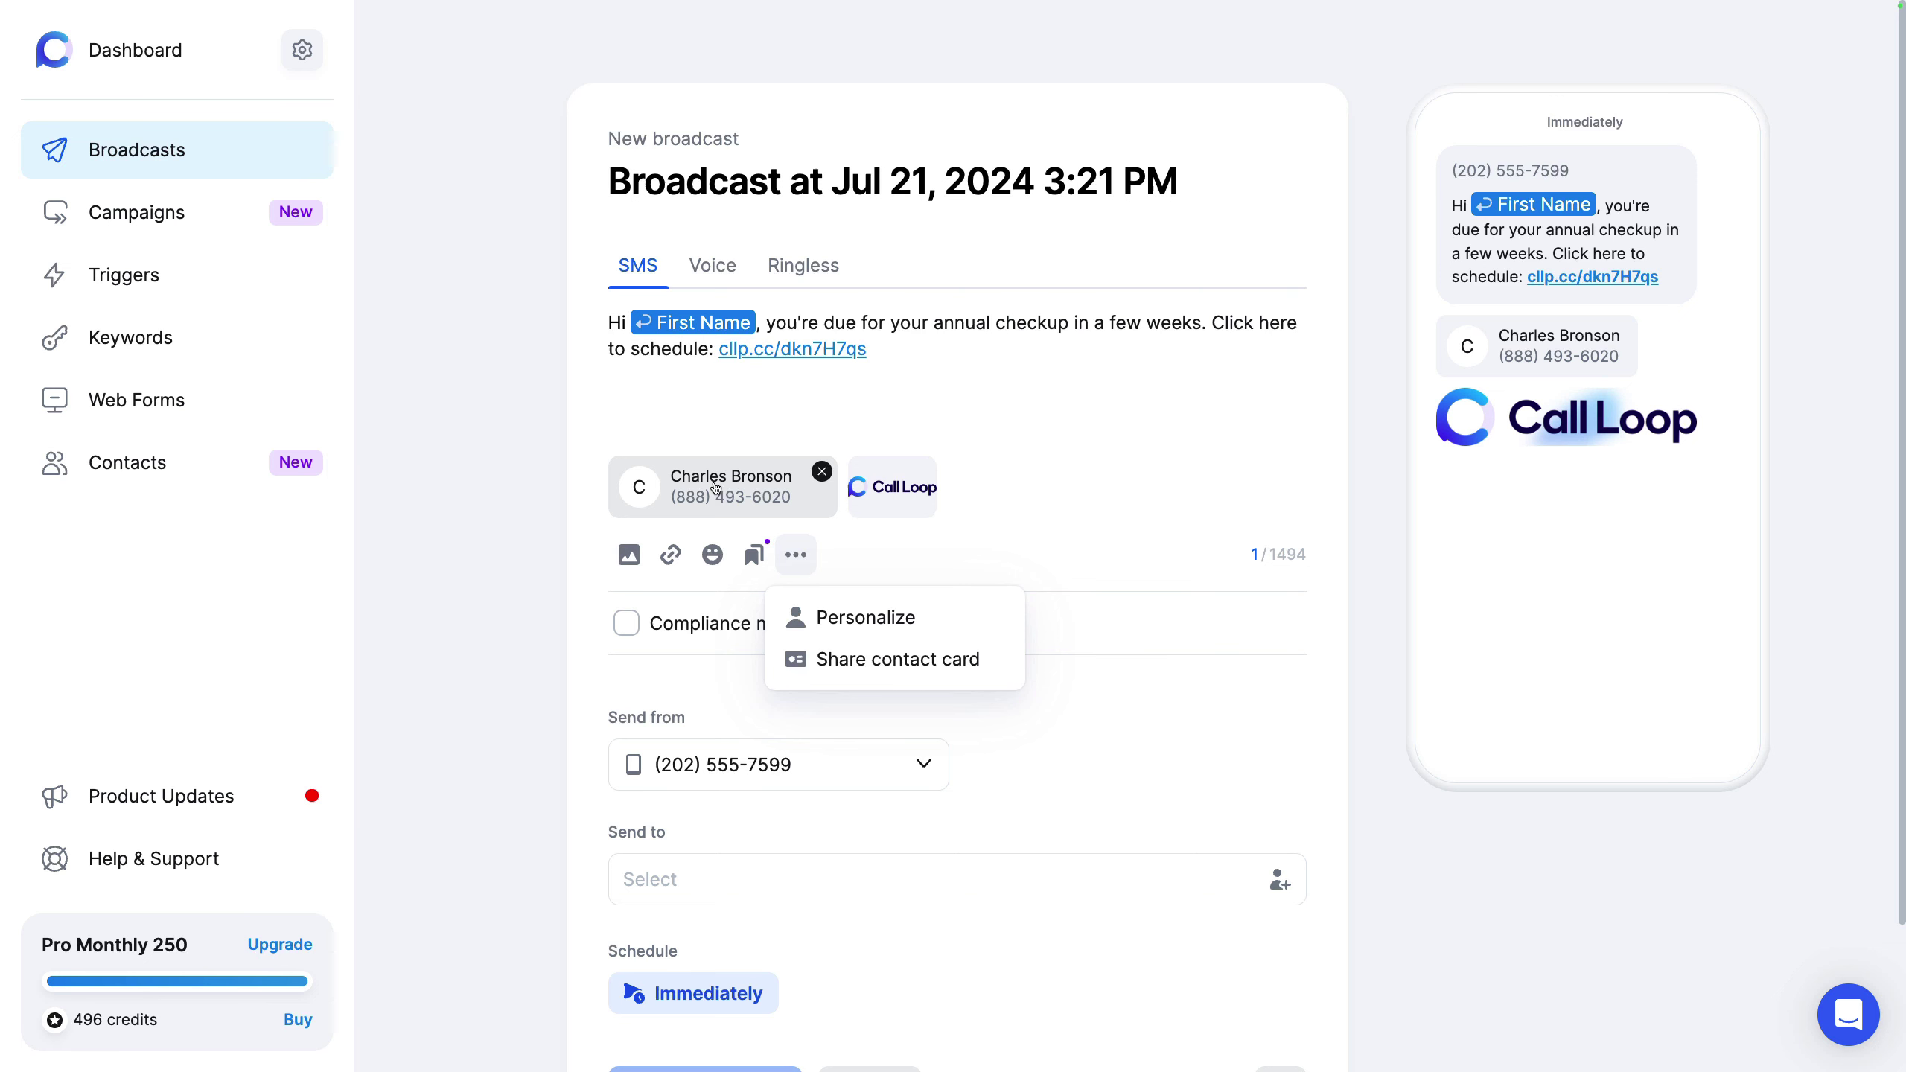
left_click(715, 486)
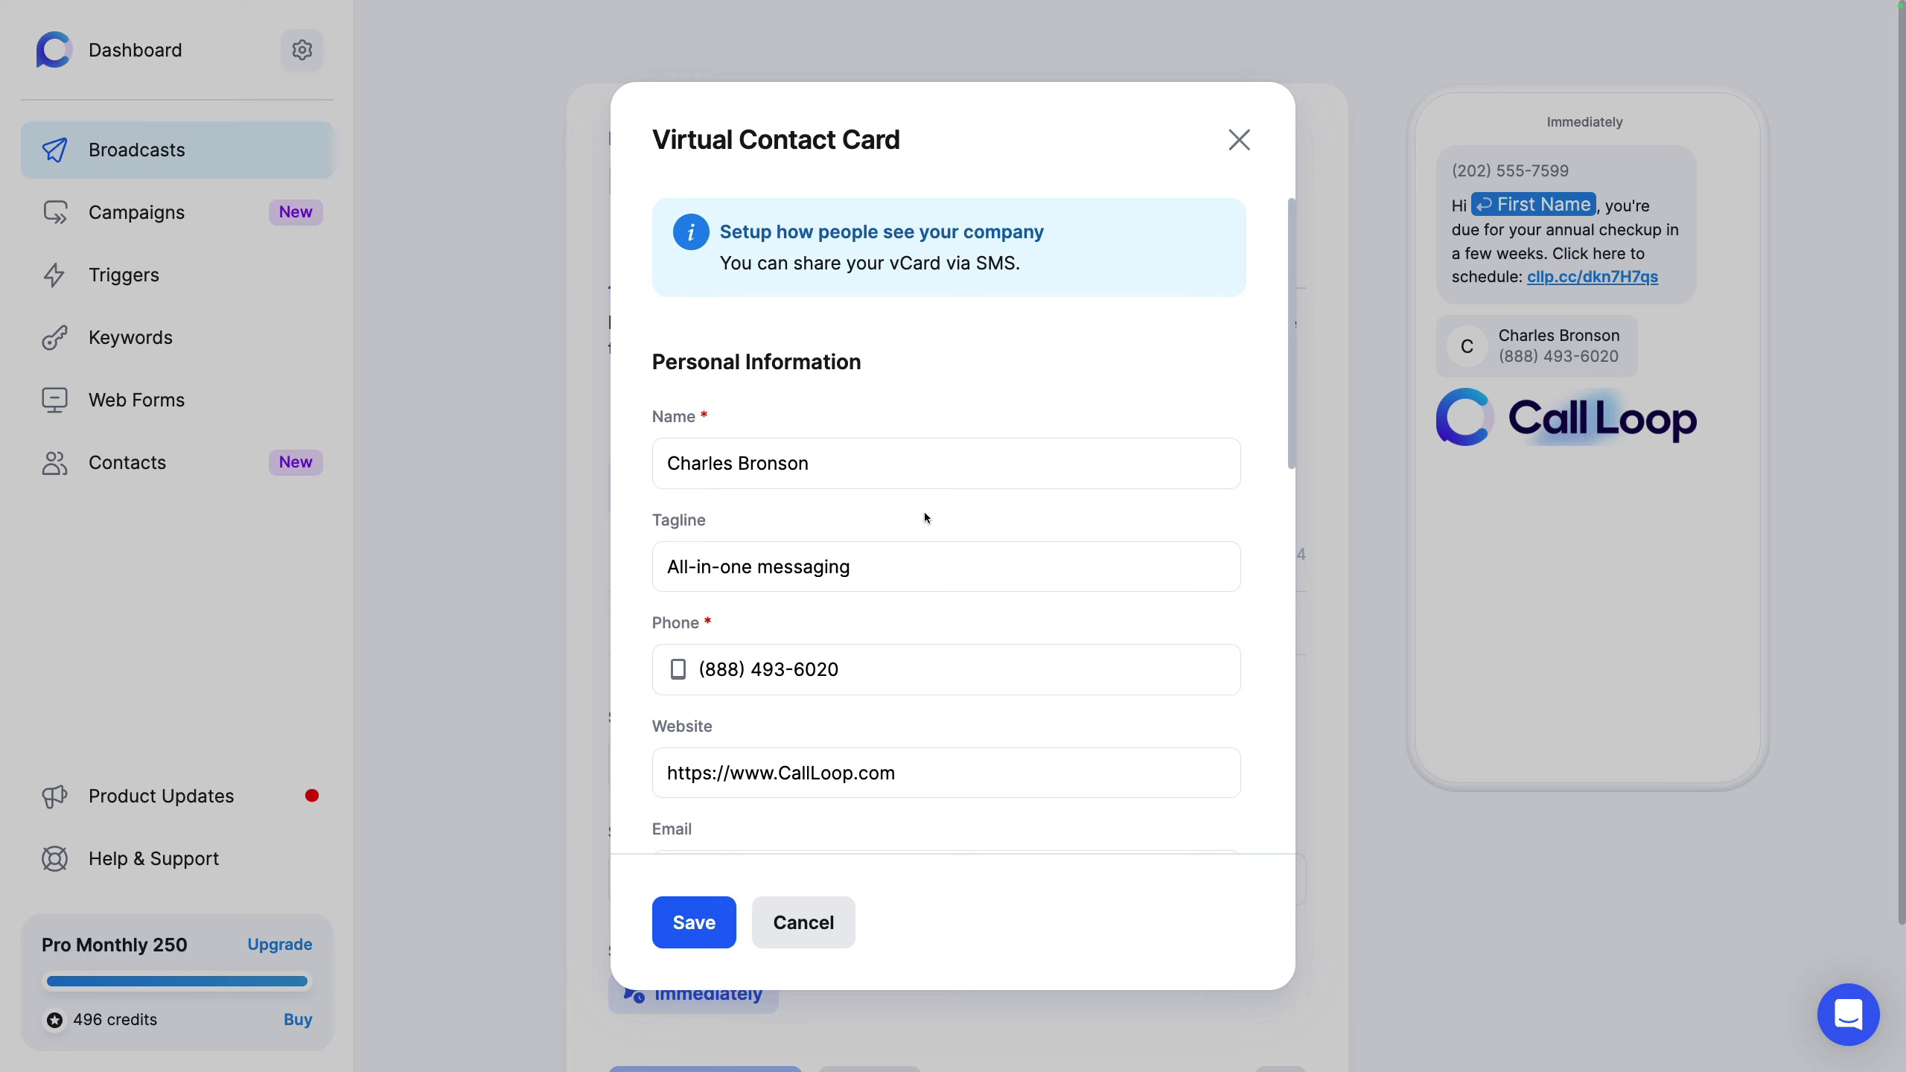
scroll(925, 517, "down", 5)
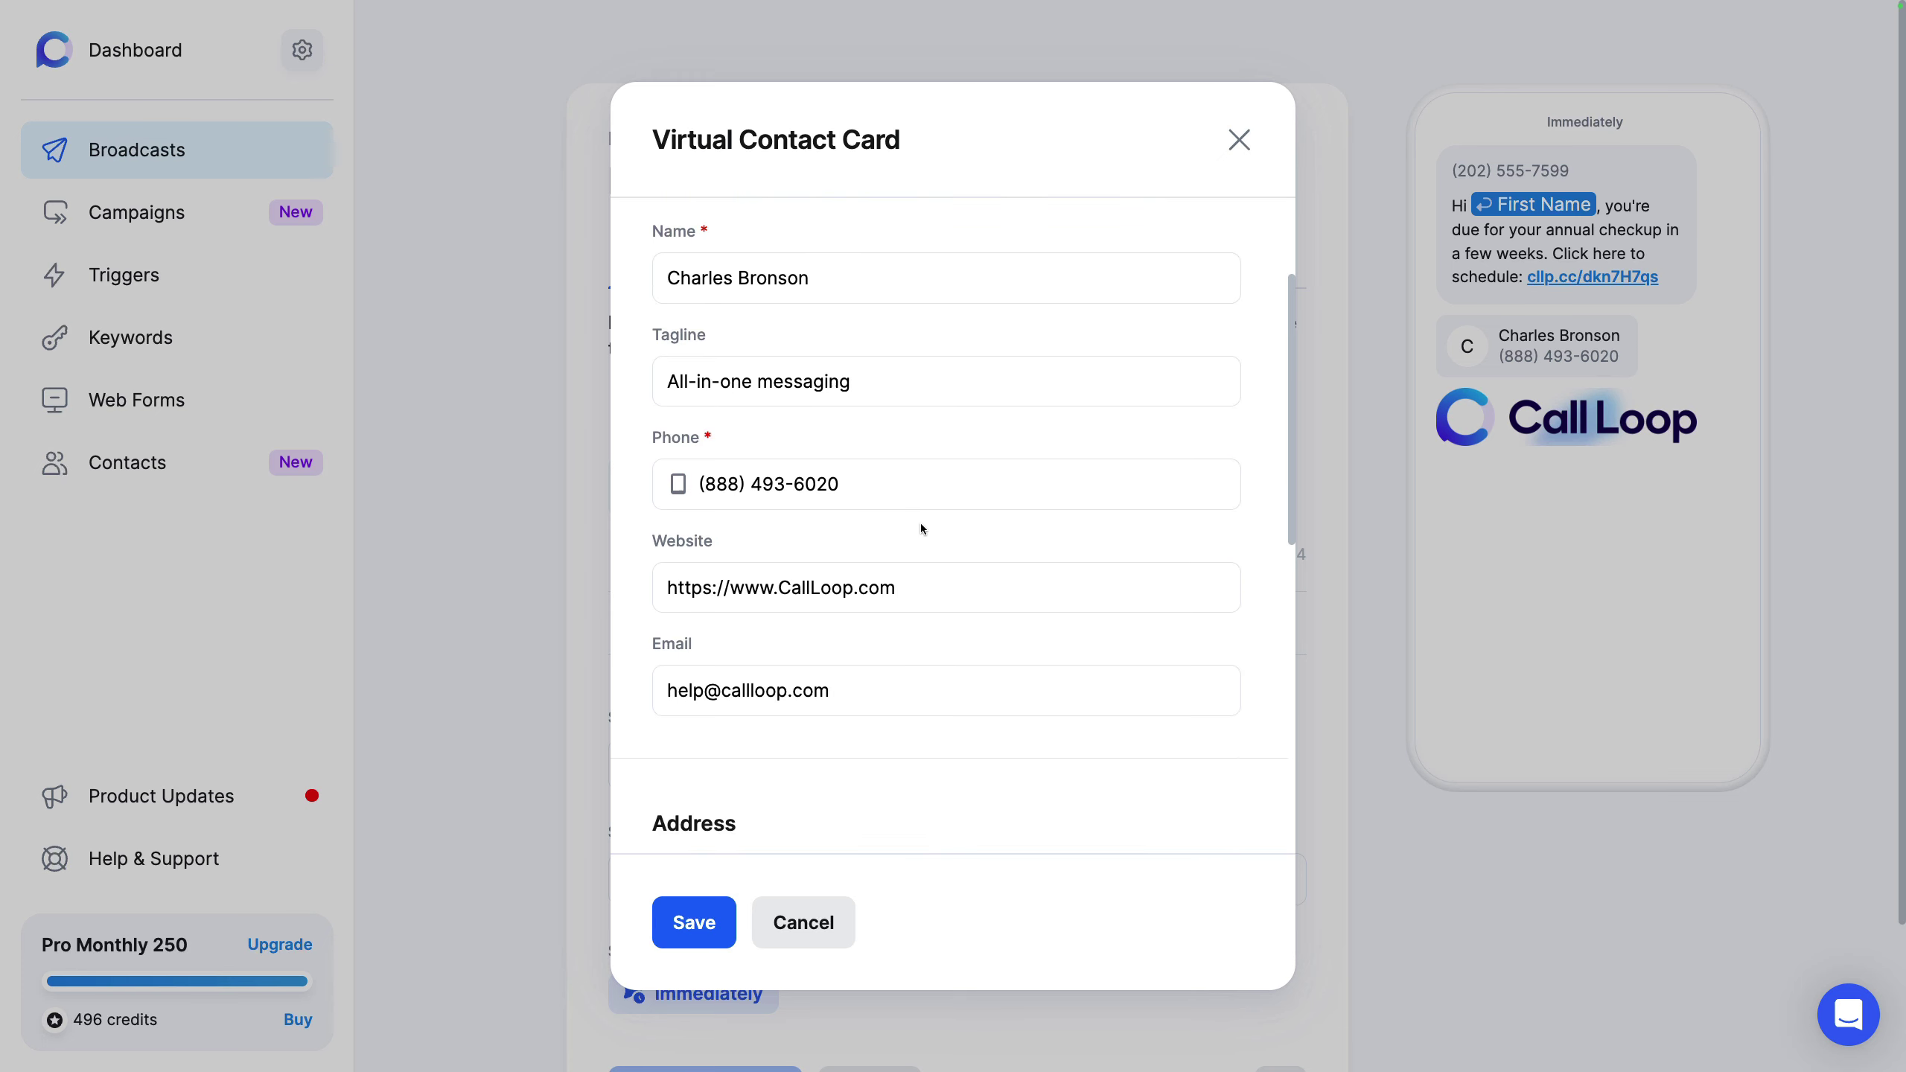
scroll(922, 525, "down", 8)
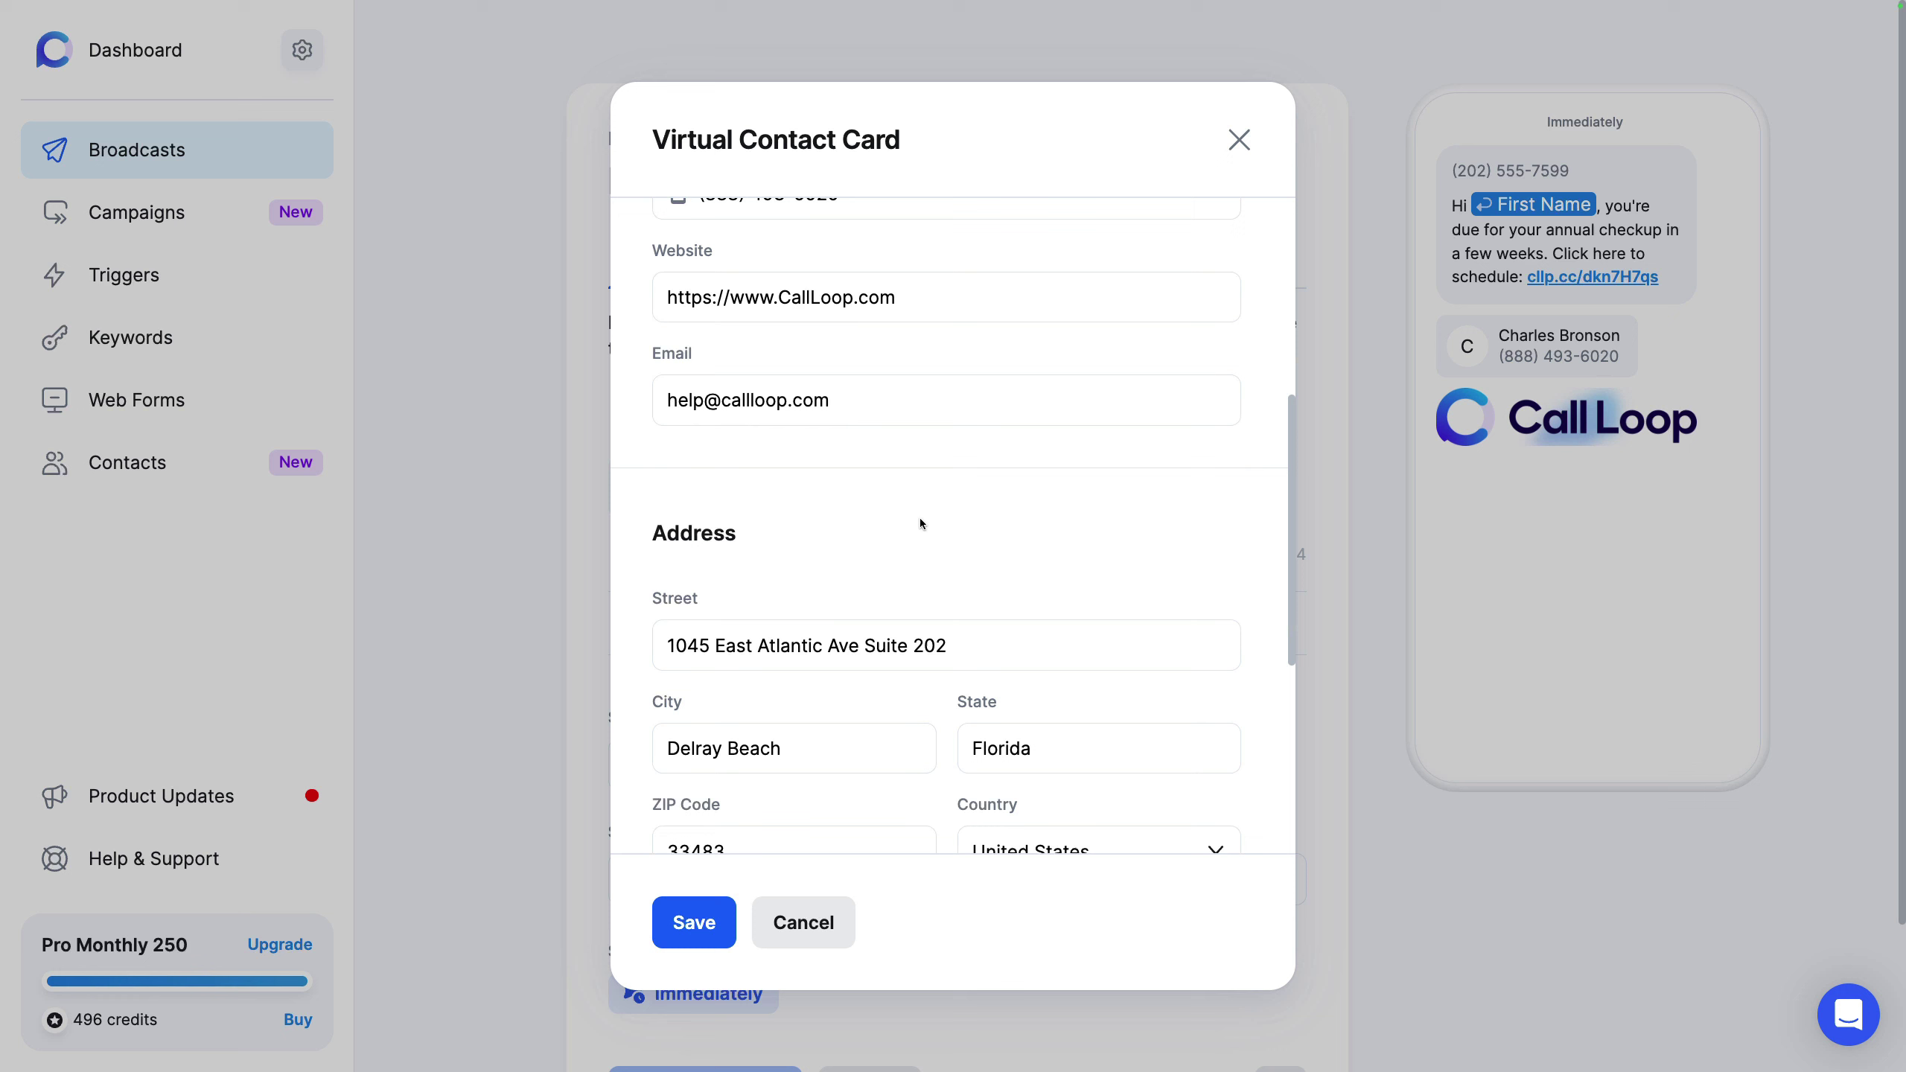
scroll(921, 519, "down", 8)
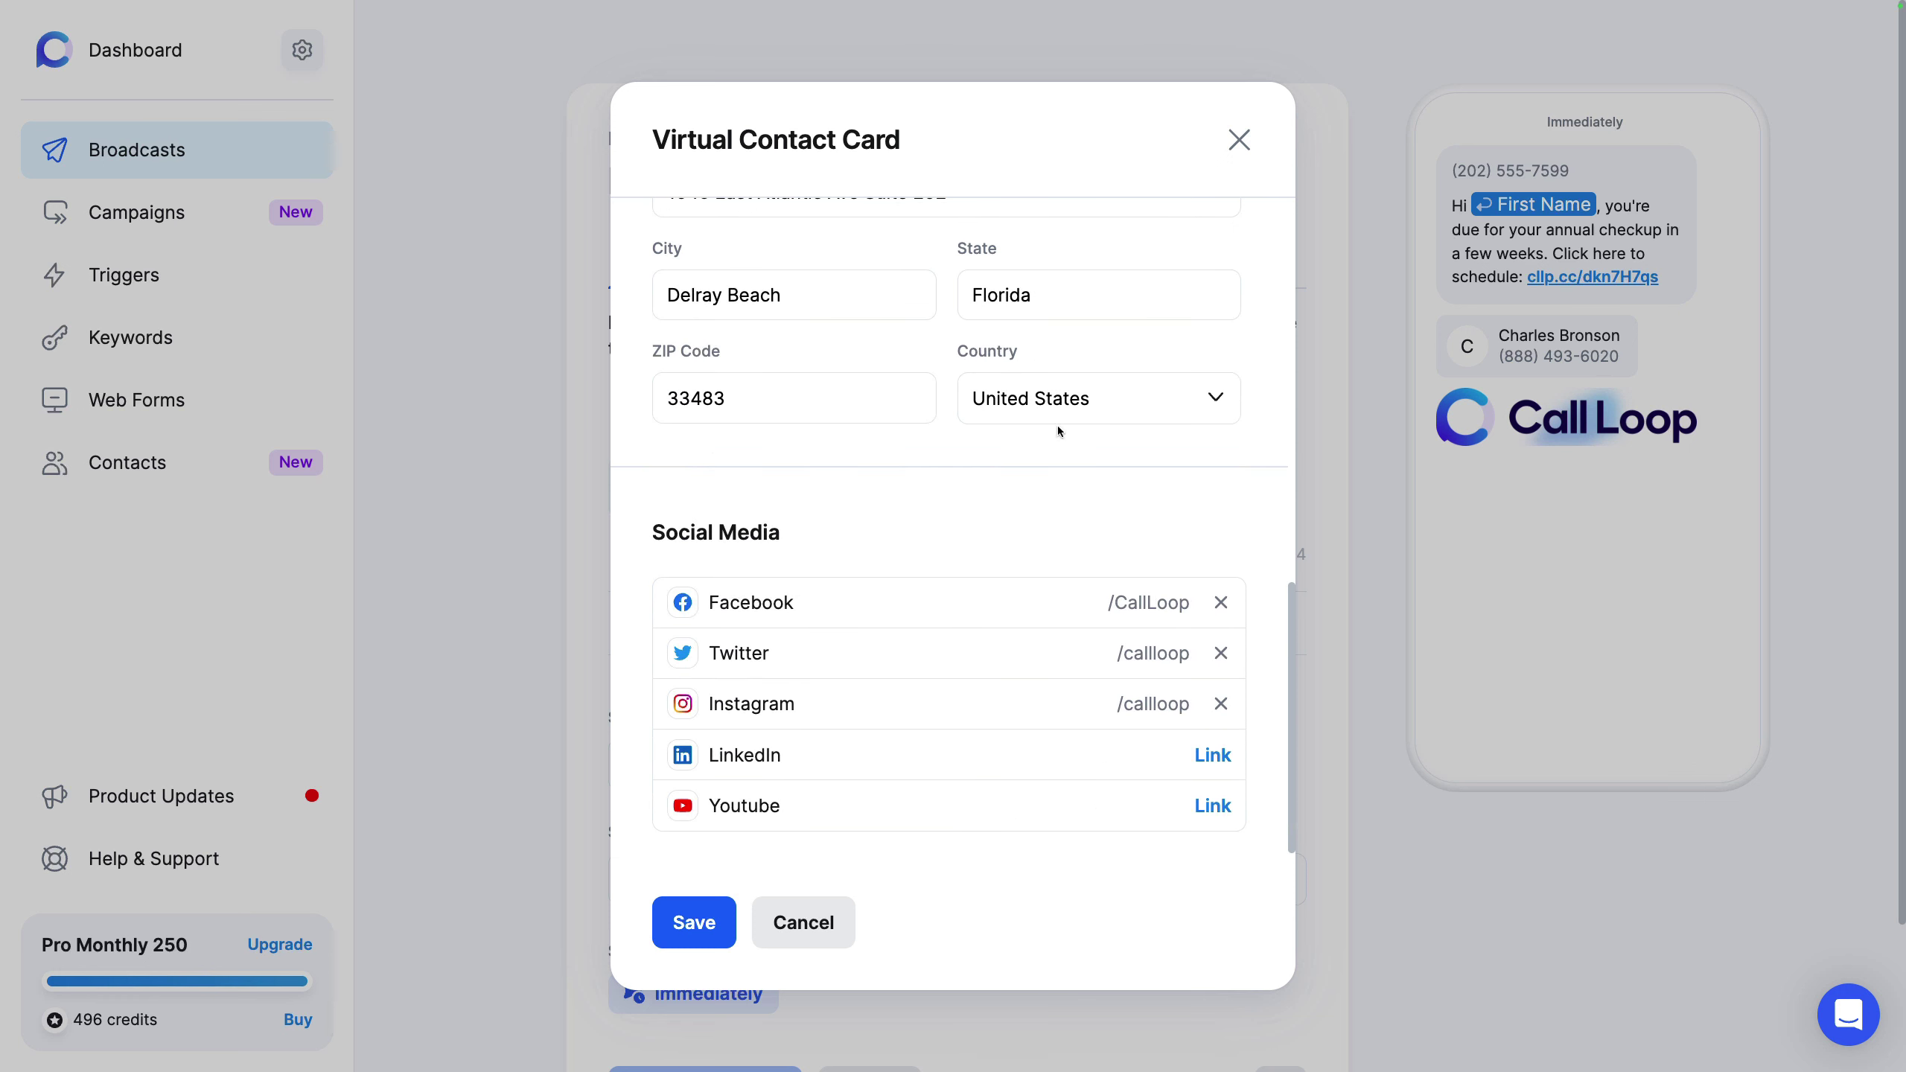
left_click(1239, 141)
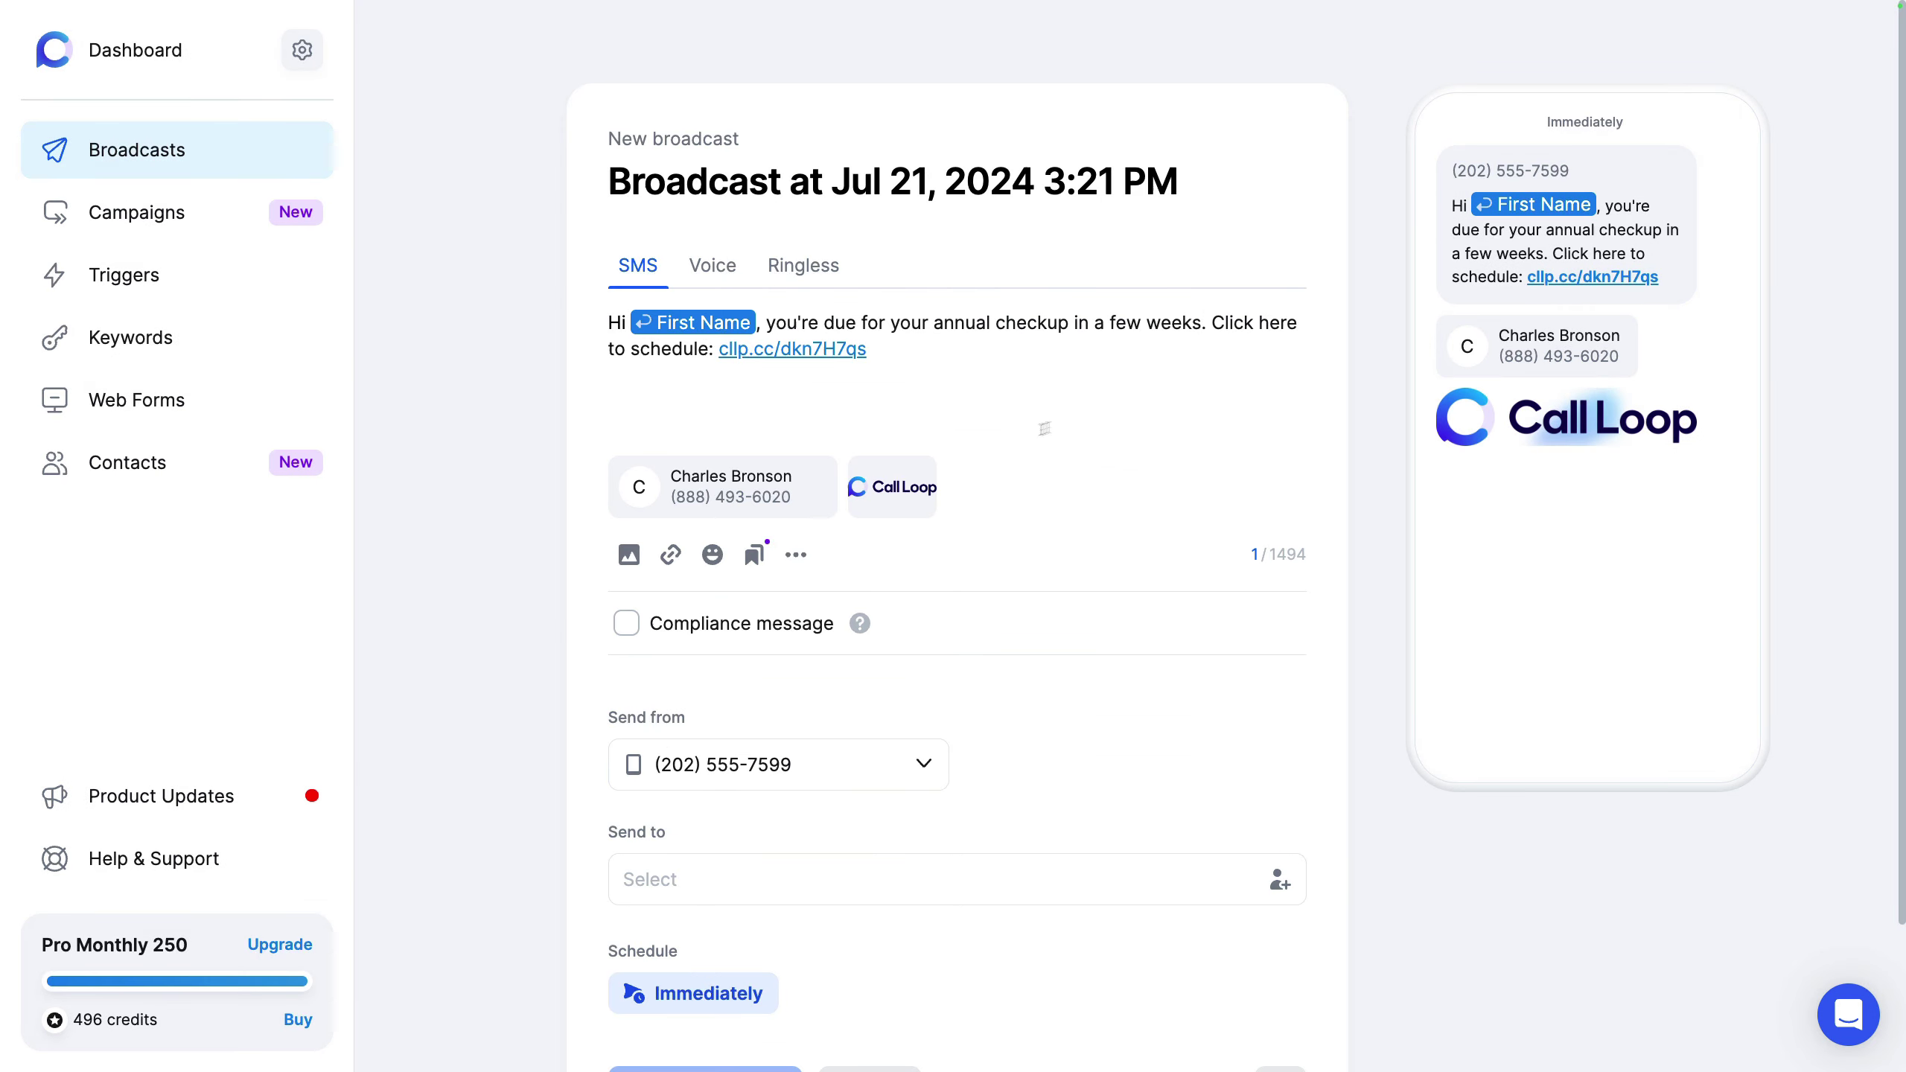
left_click(671, 634)
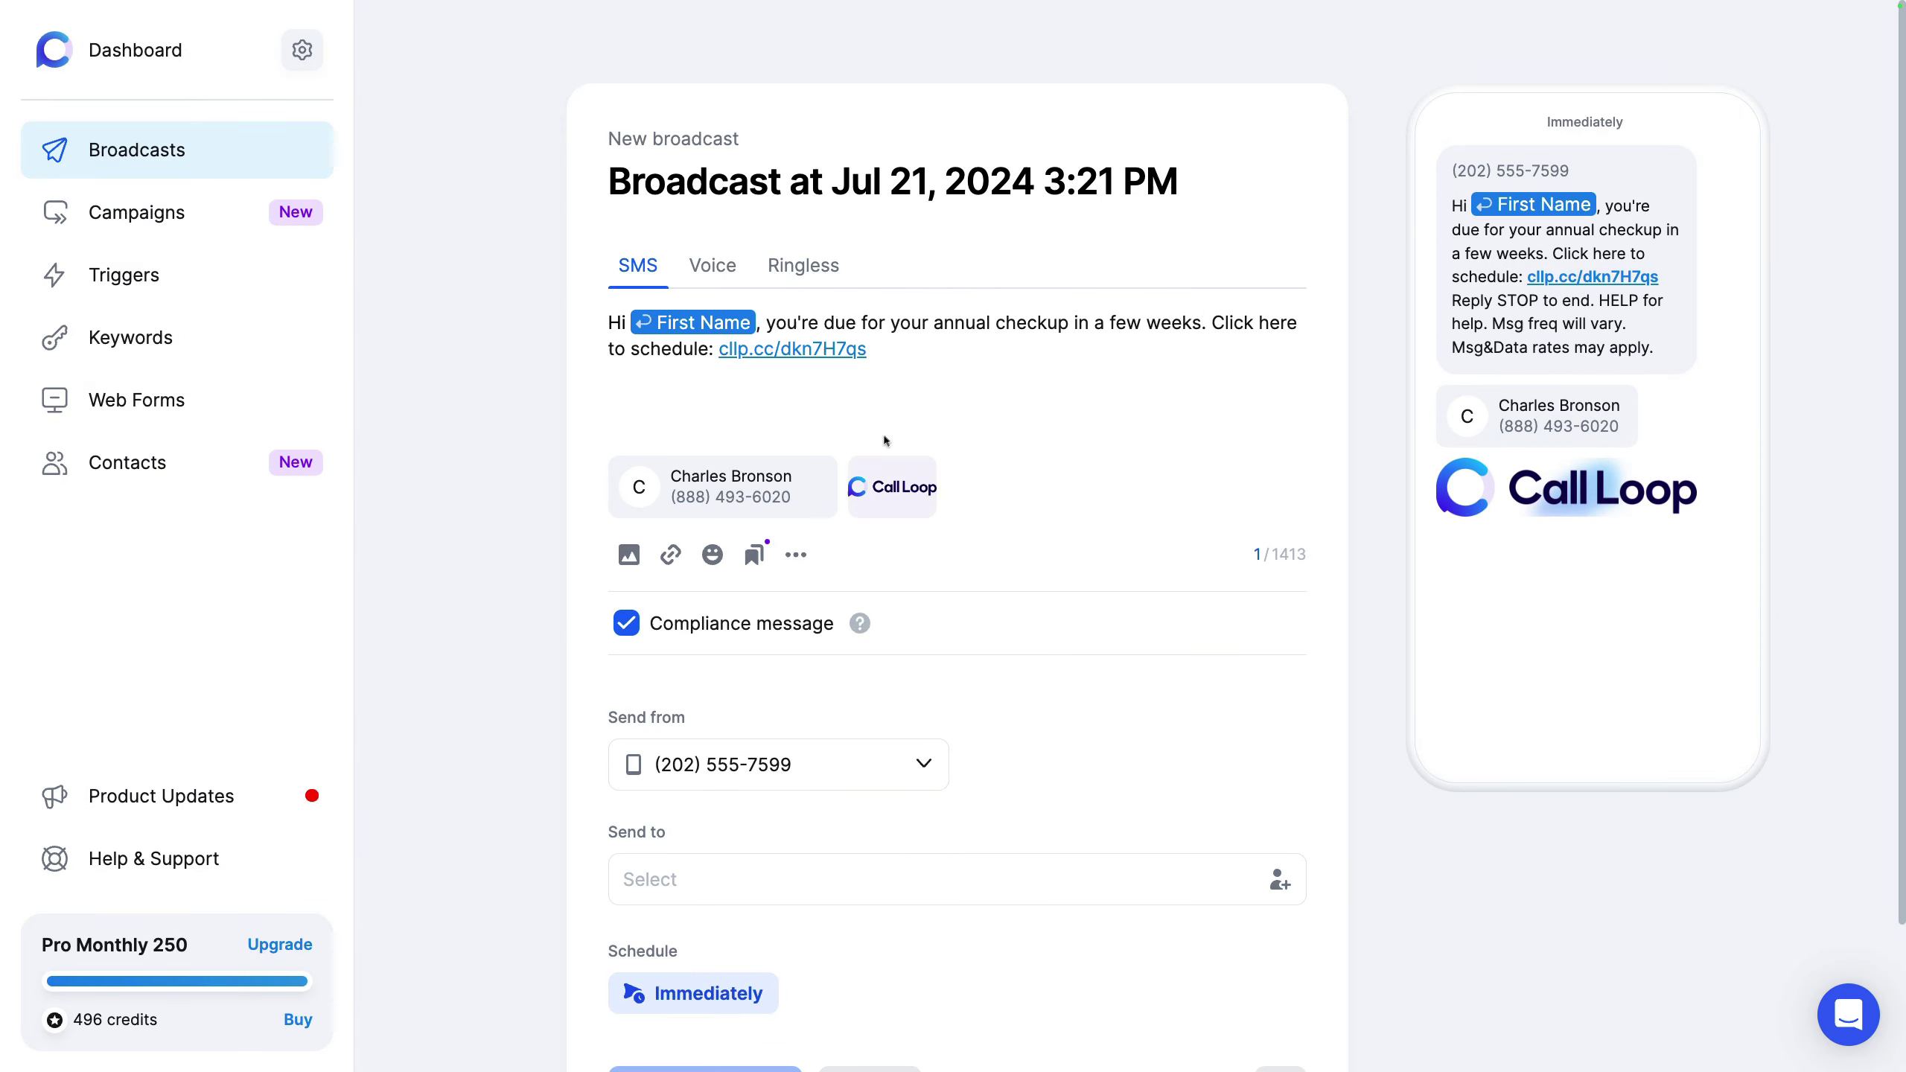
left_click(934, 392)
key("Return")
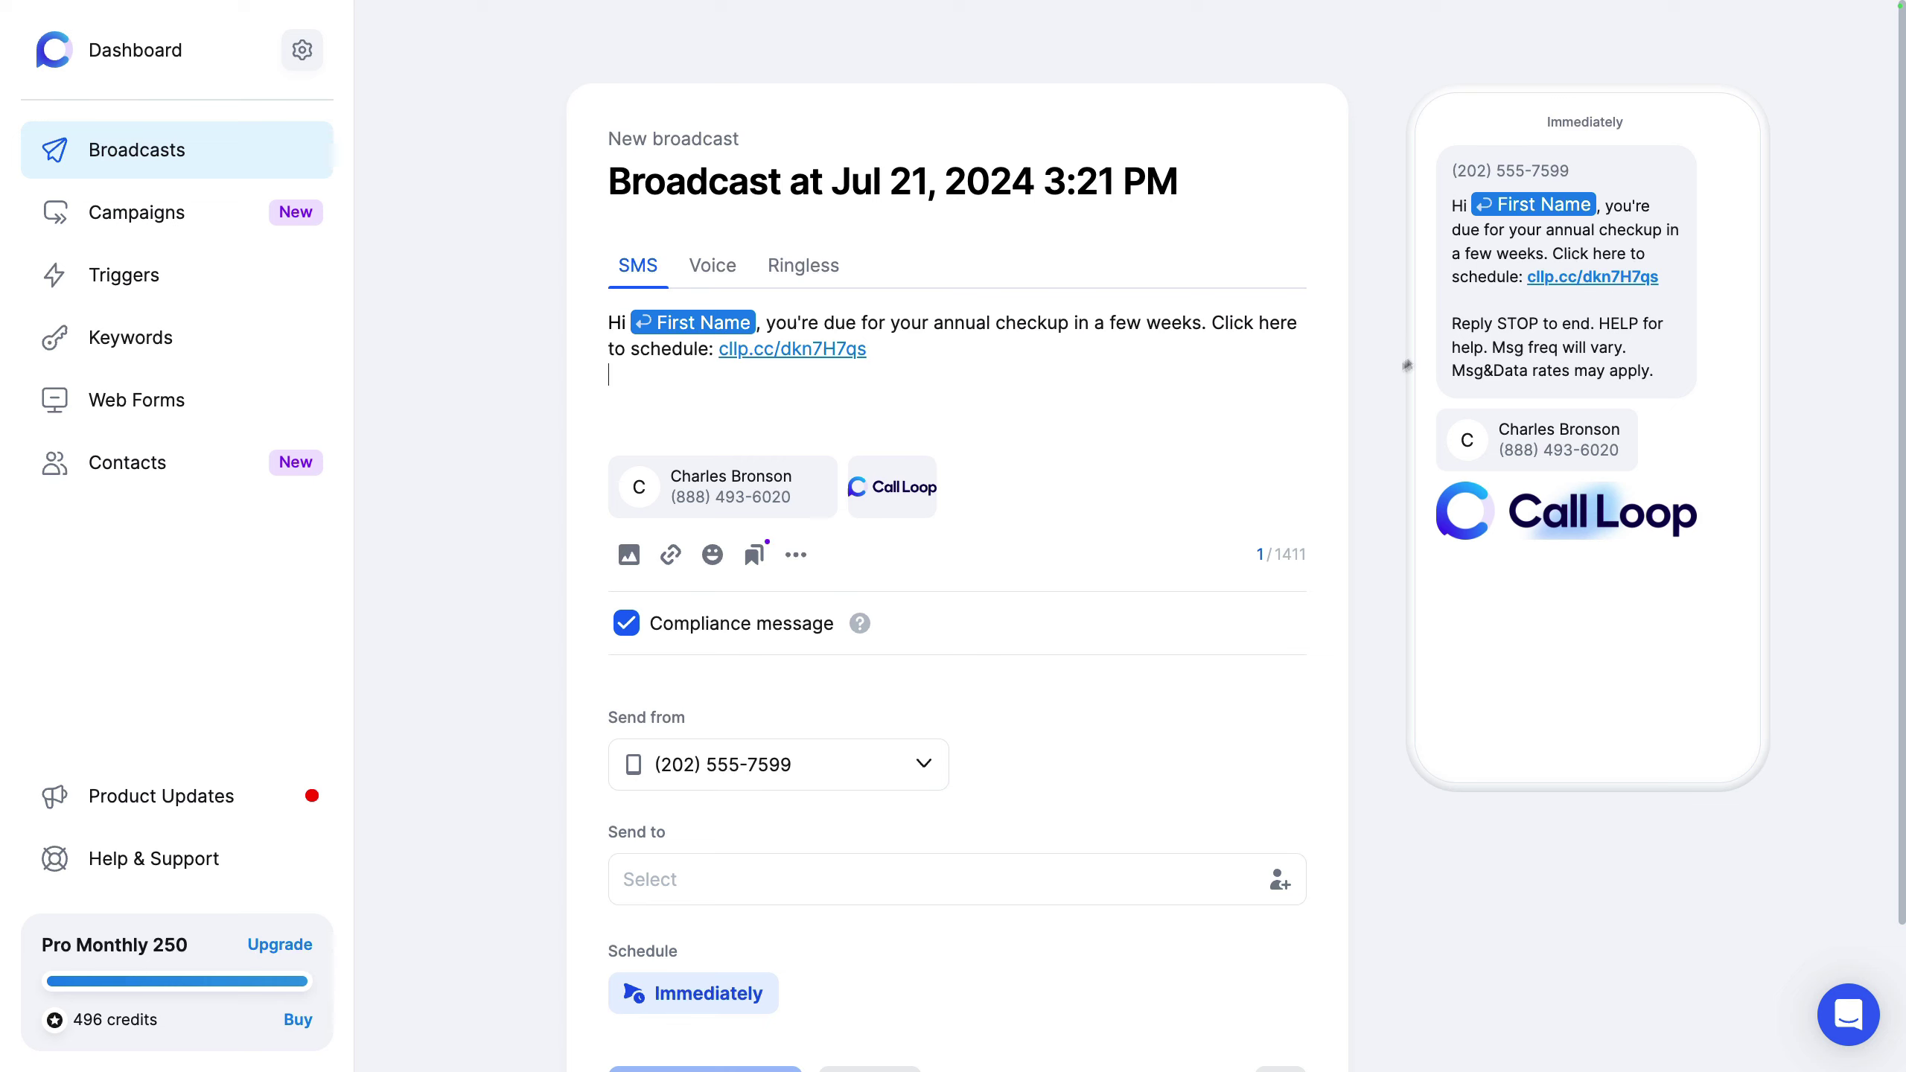
left_click_drag(1453, 324, 1658, 371)
left_click(1661, 360)
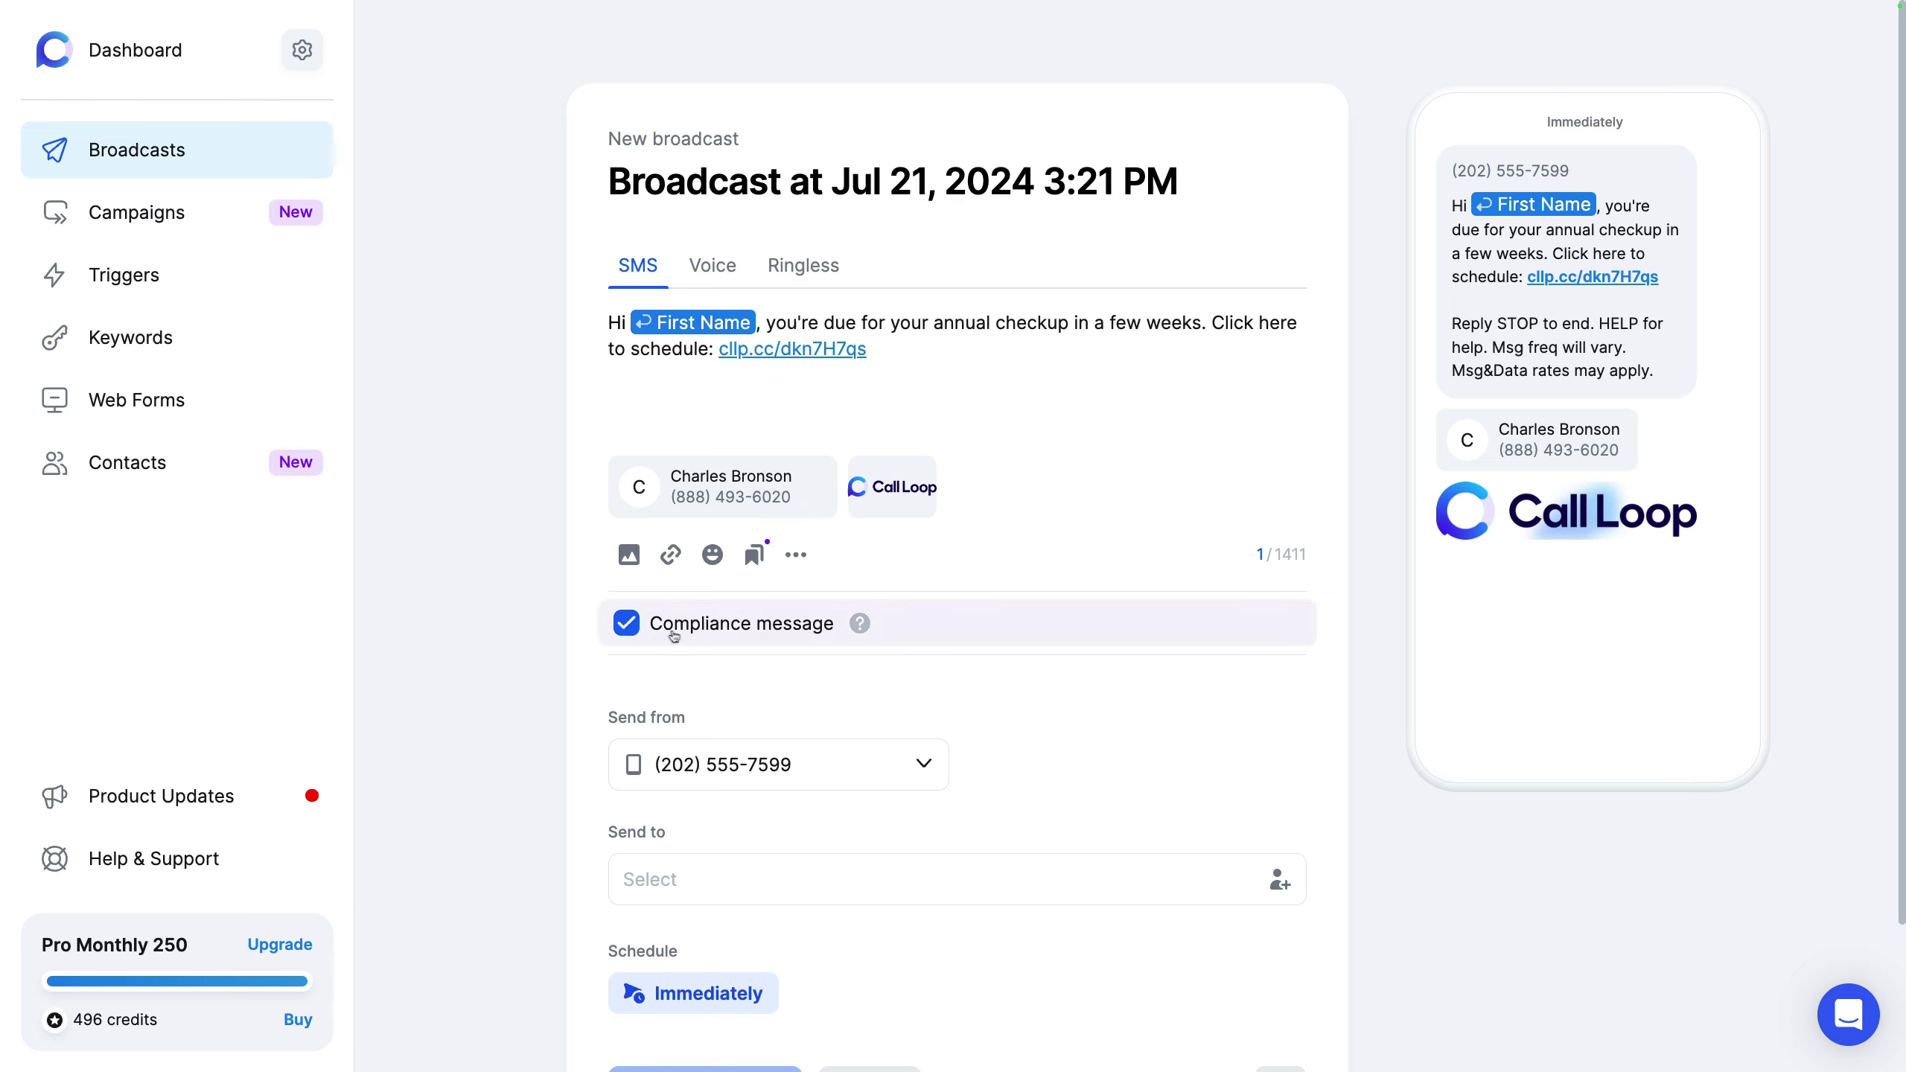
left_click(621, 628)
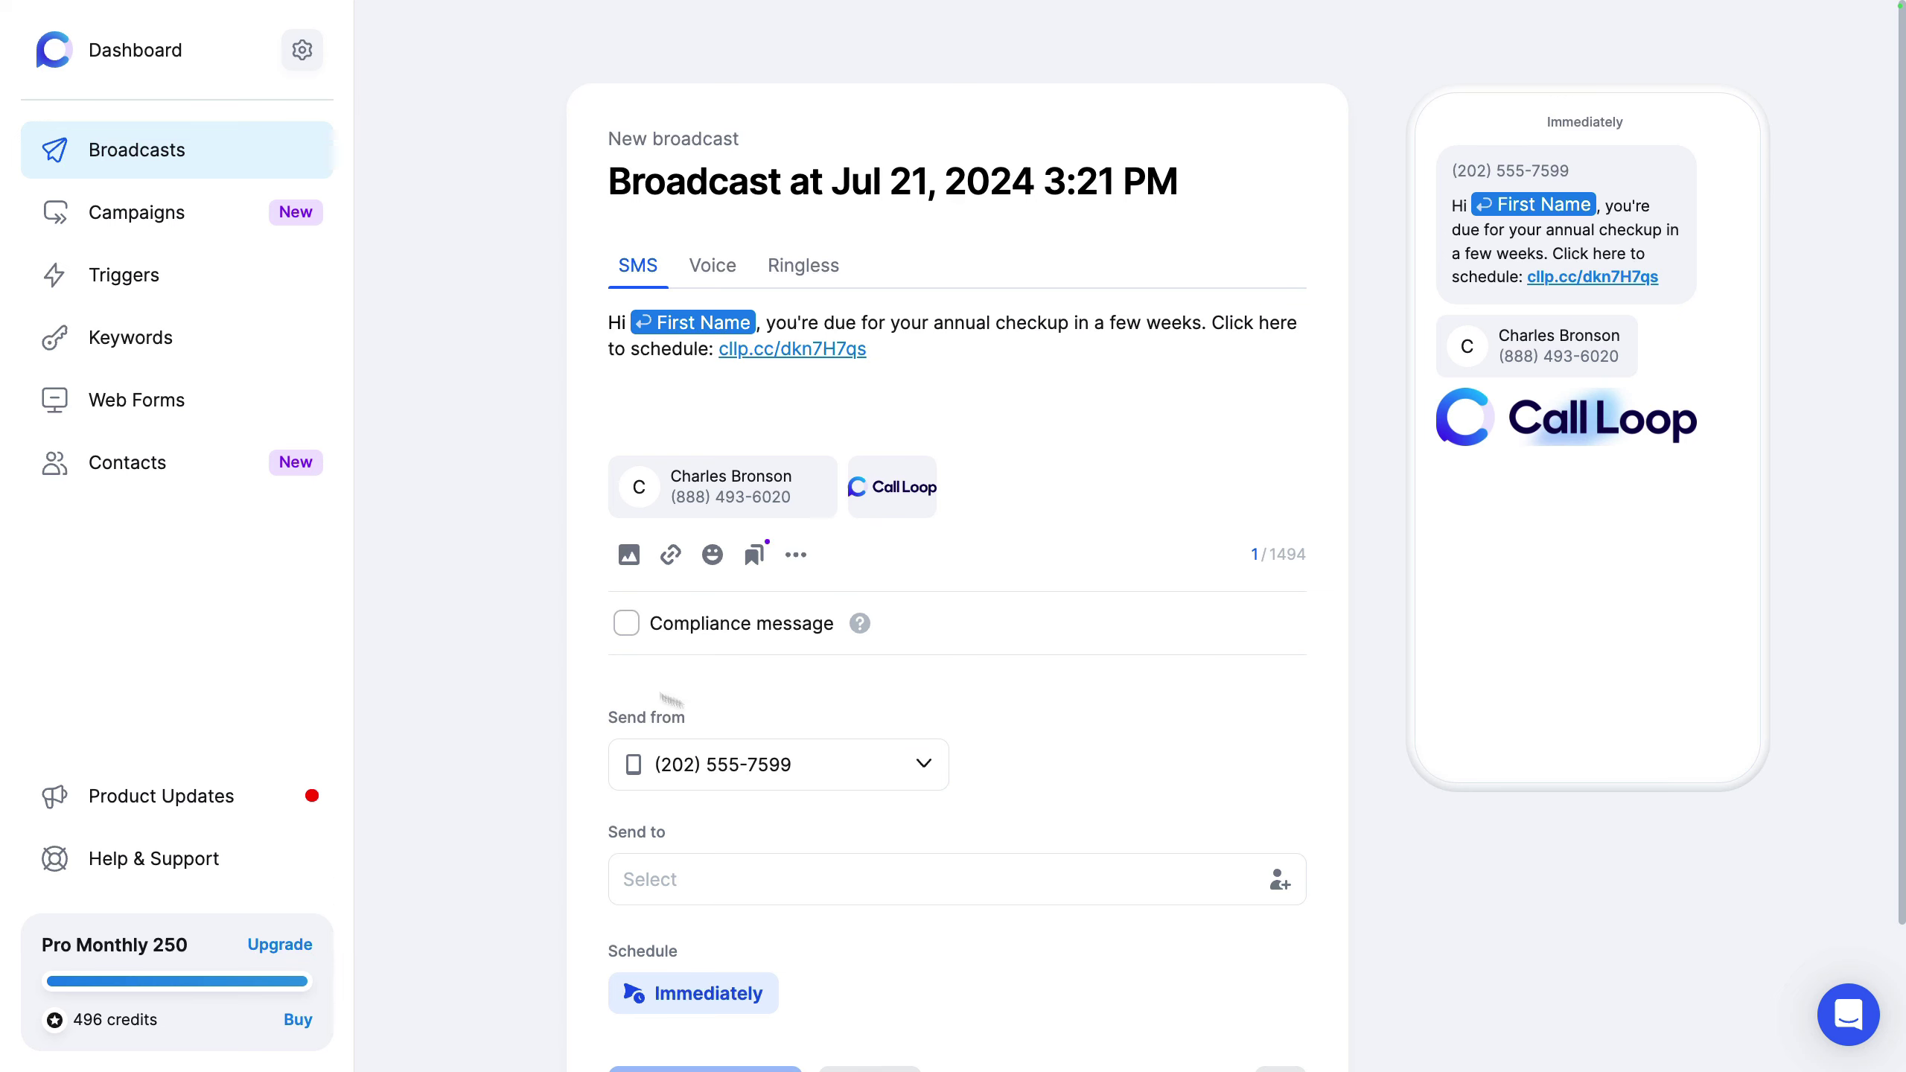
left_click(877, 751)
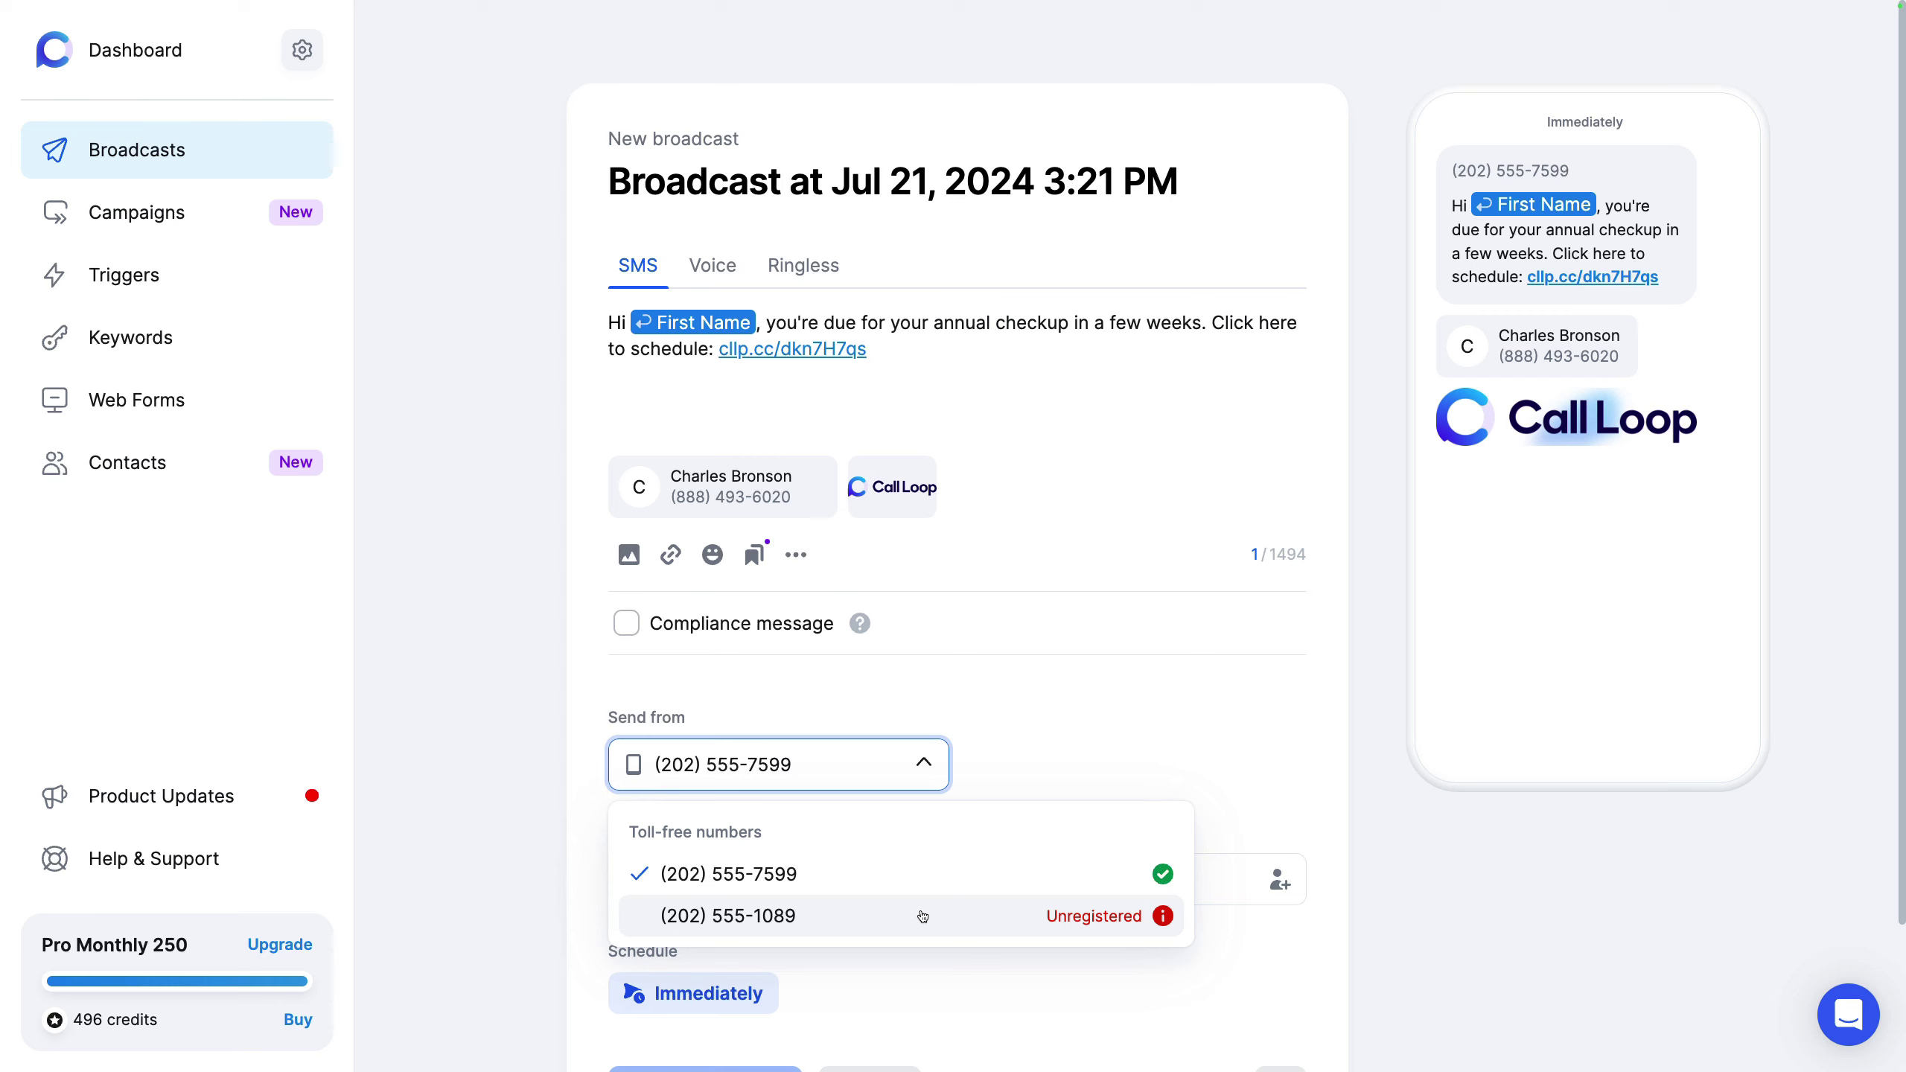
left_click(948, 691)
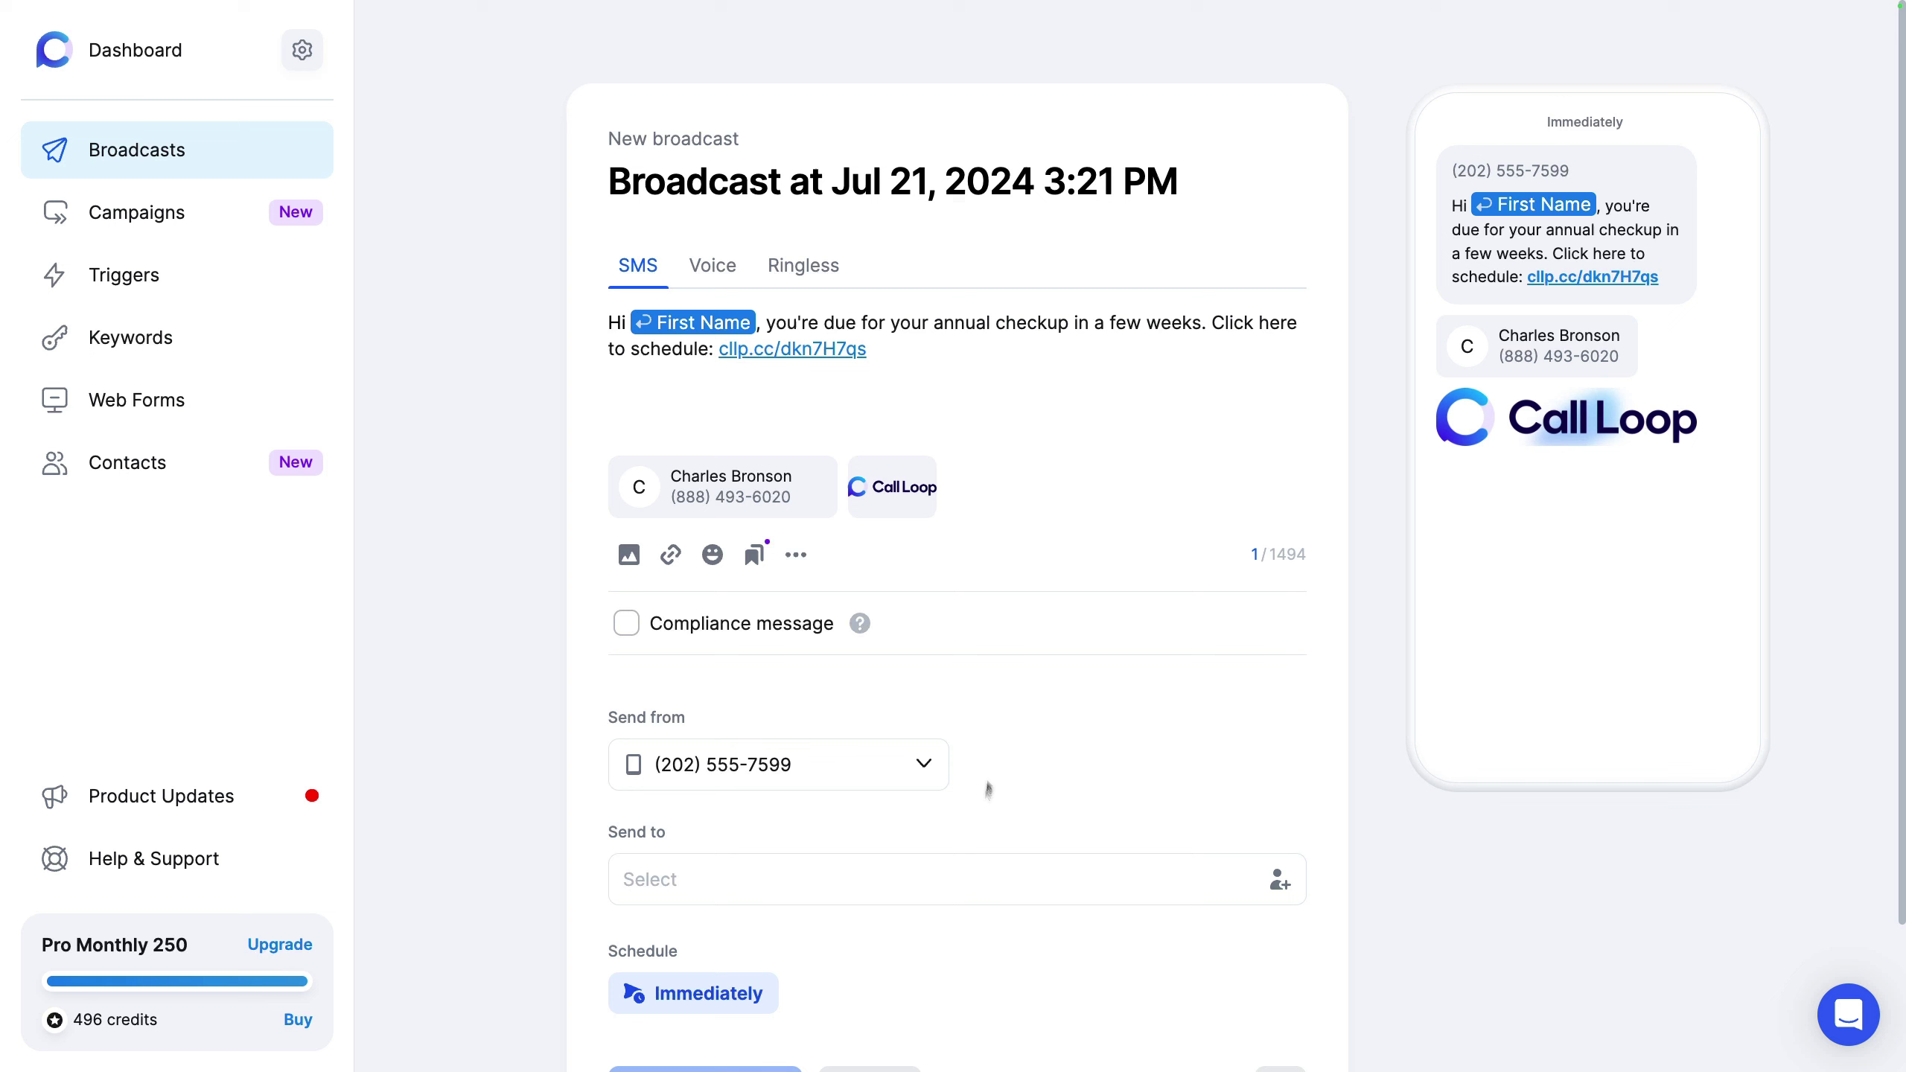
Step: Add the Promo list (133) and one individual contact as recipients
left_click(944, 882)
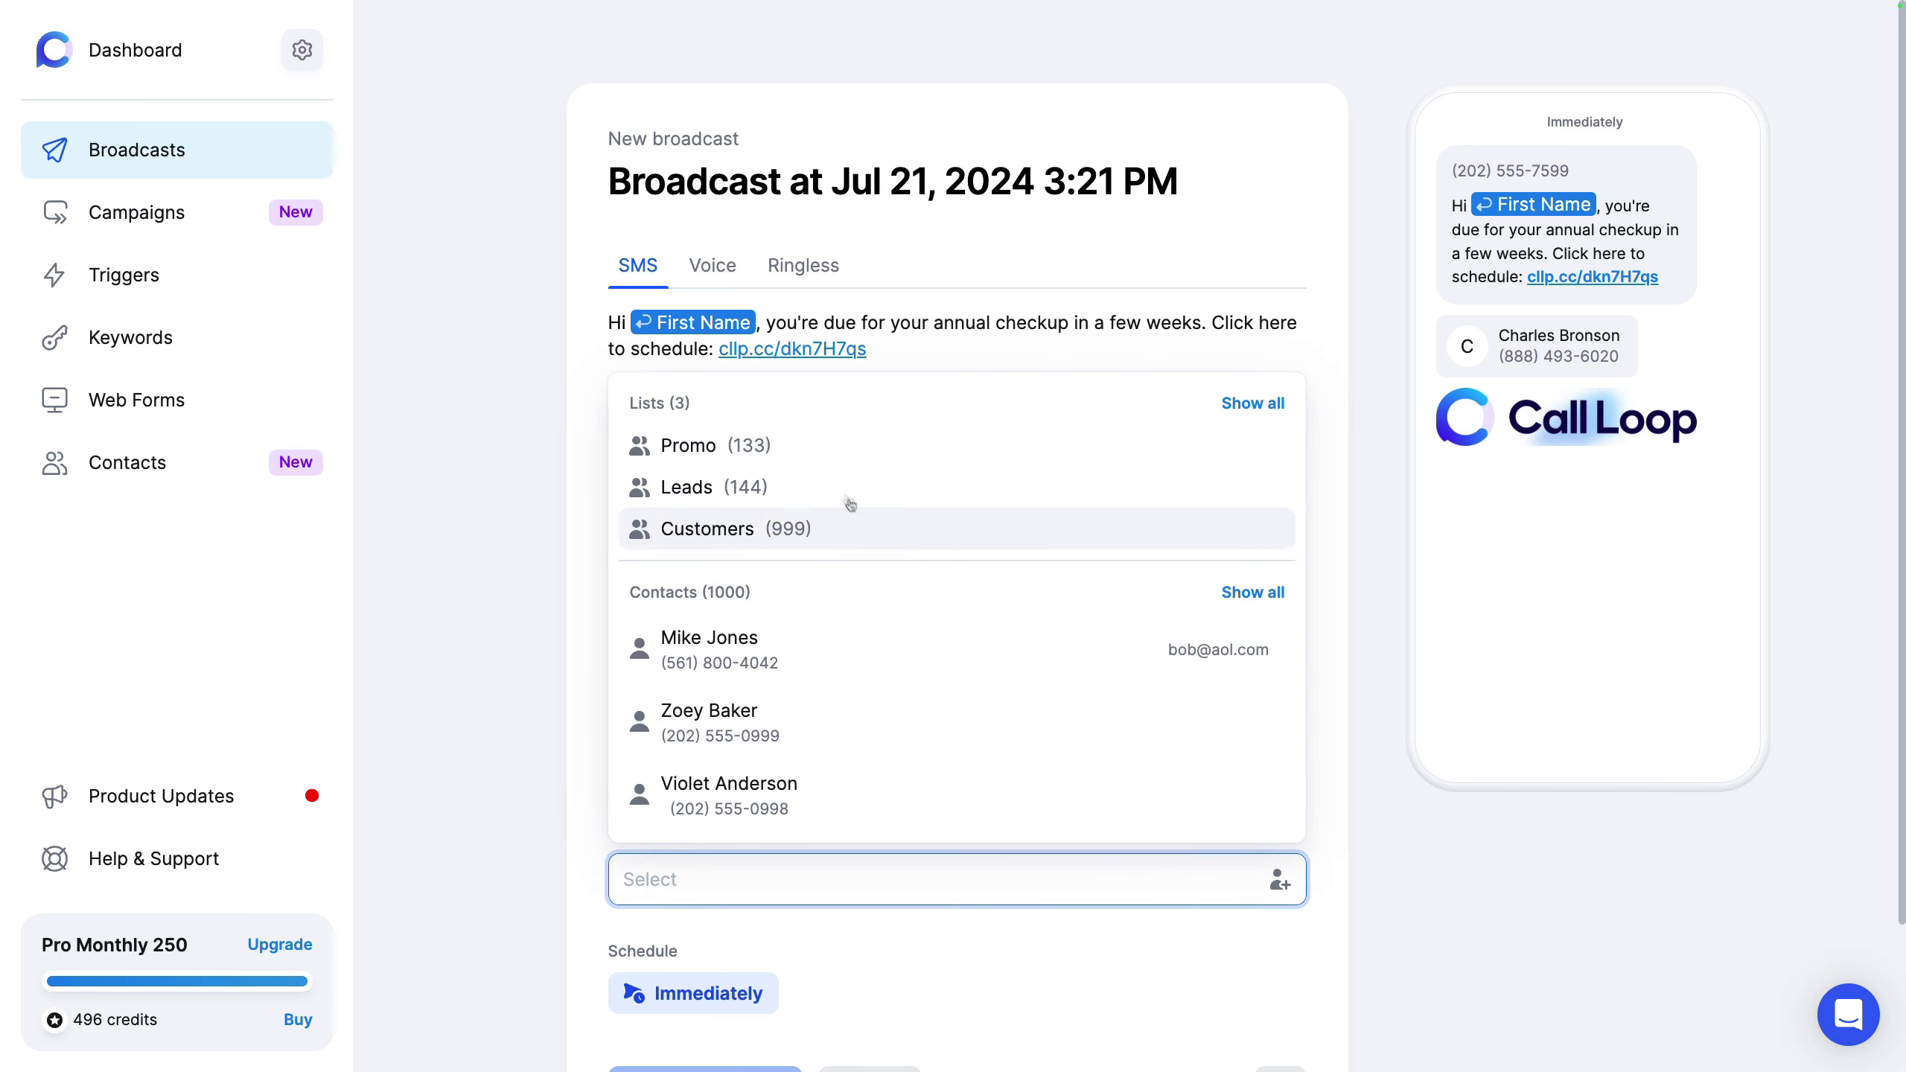
left_click(766, 446)
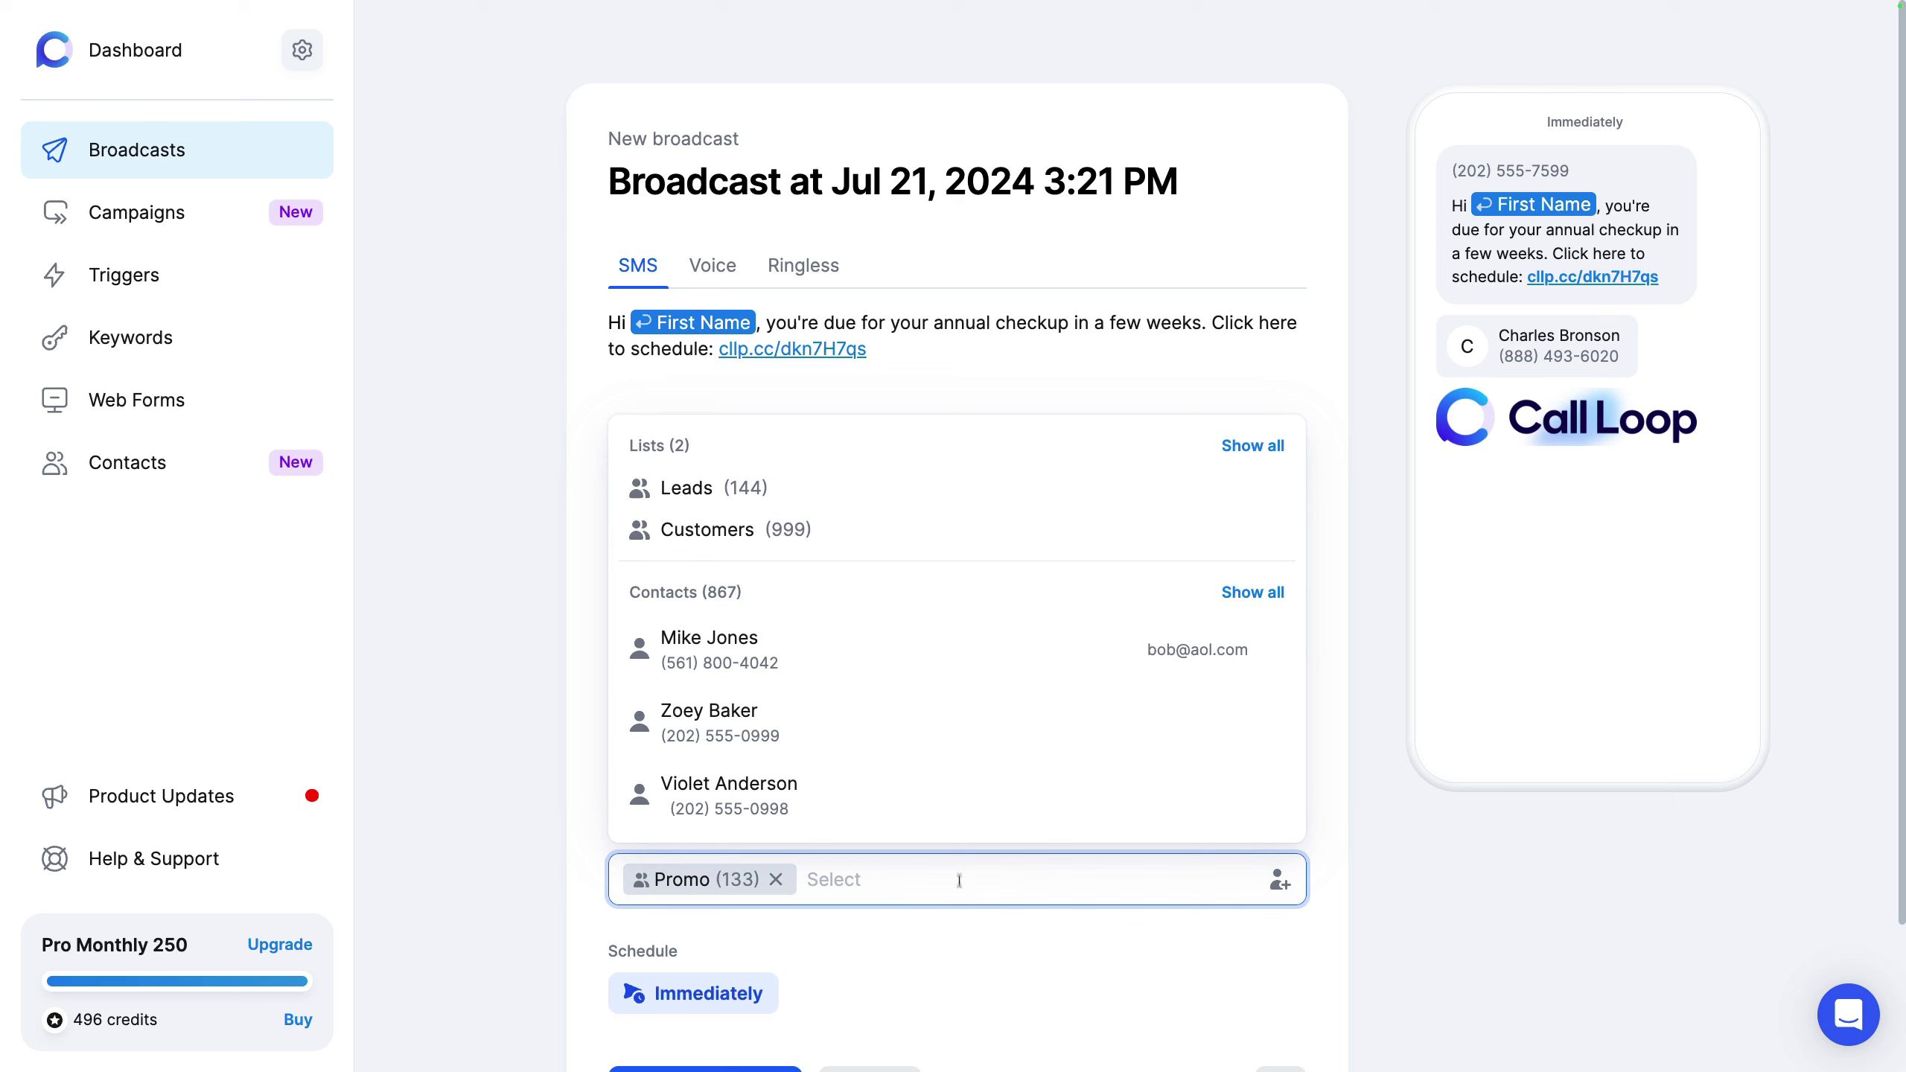
left_click(856, 657)
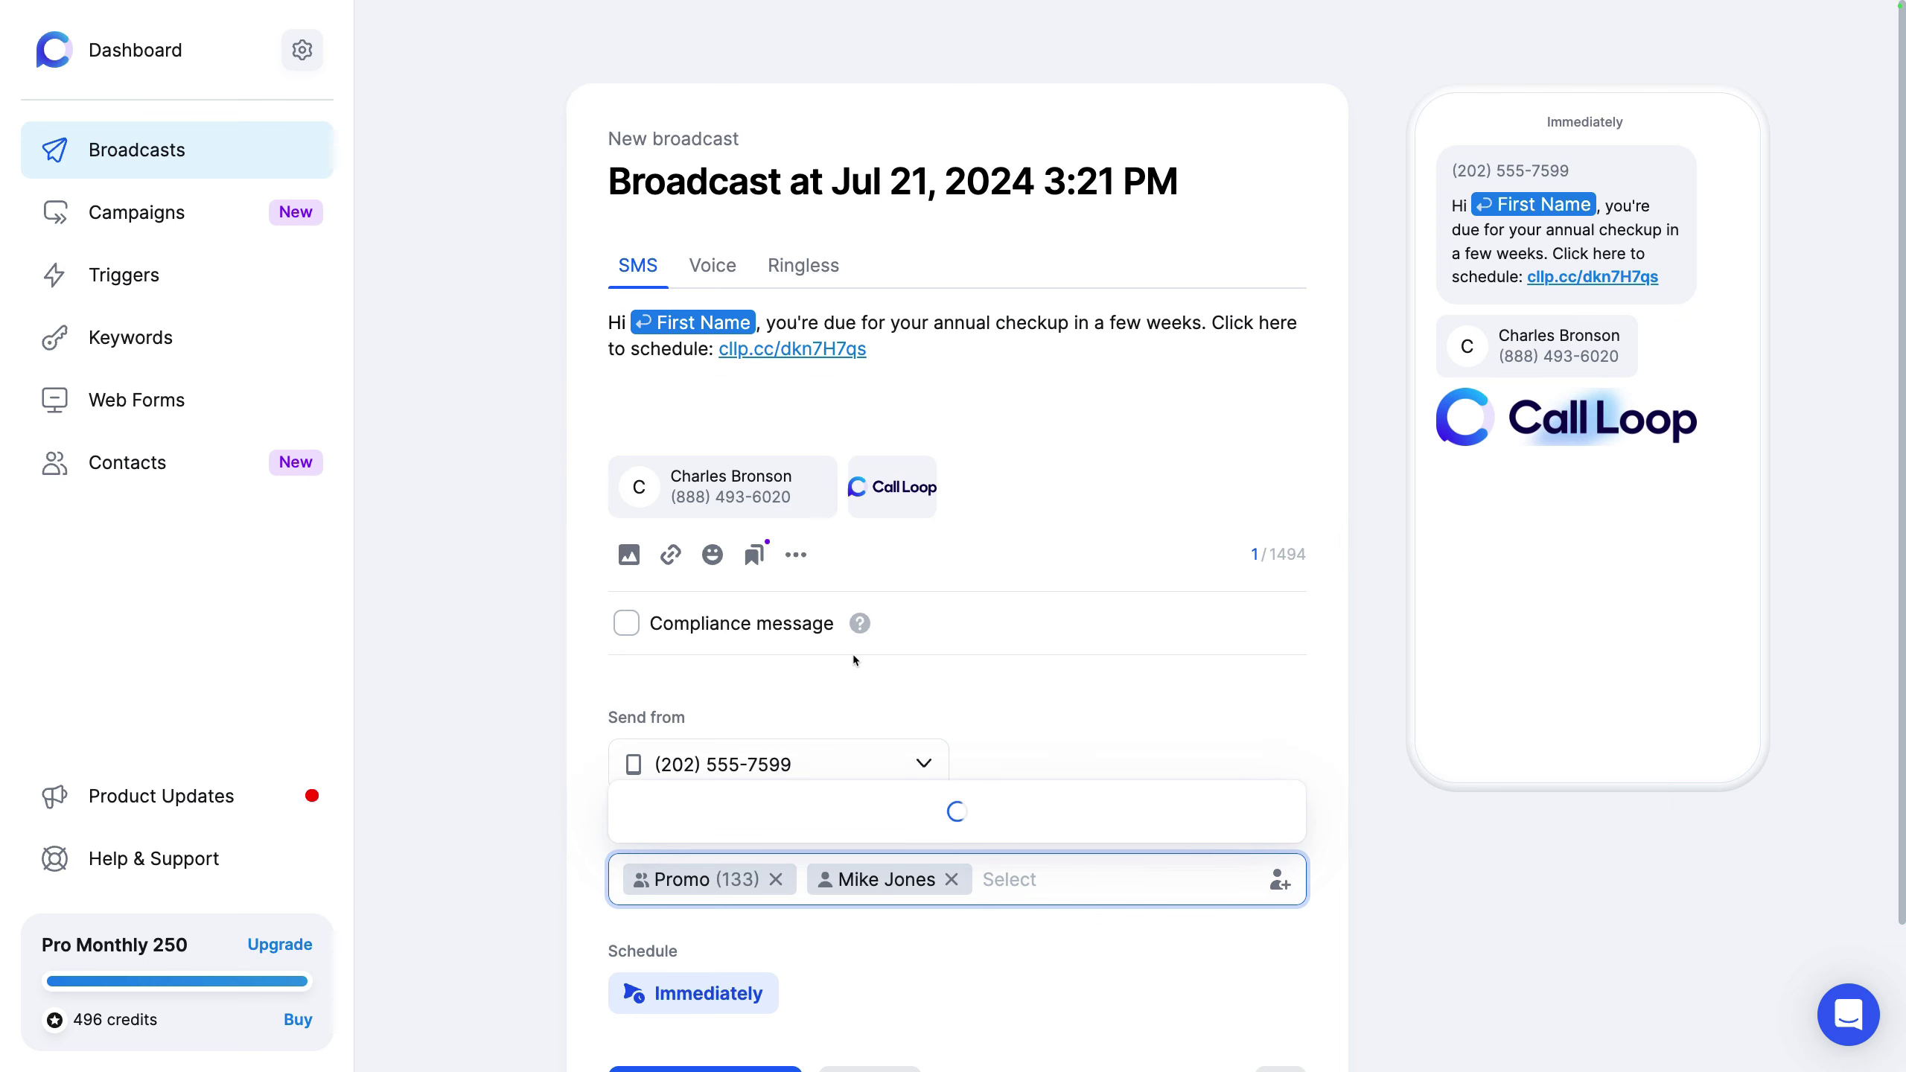
left_click(1343, 885)
Step: Open the Import contacts dialog and close it without uploading a file
left_click(1278, 884)
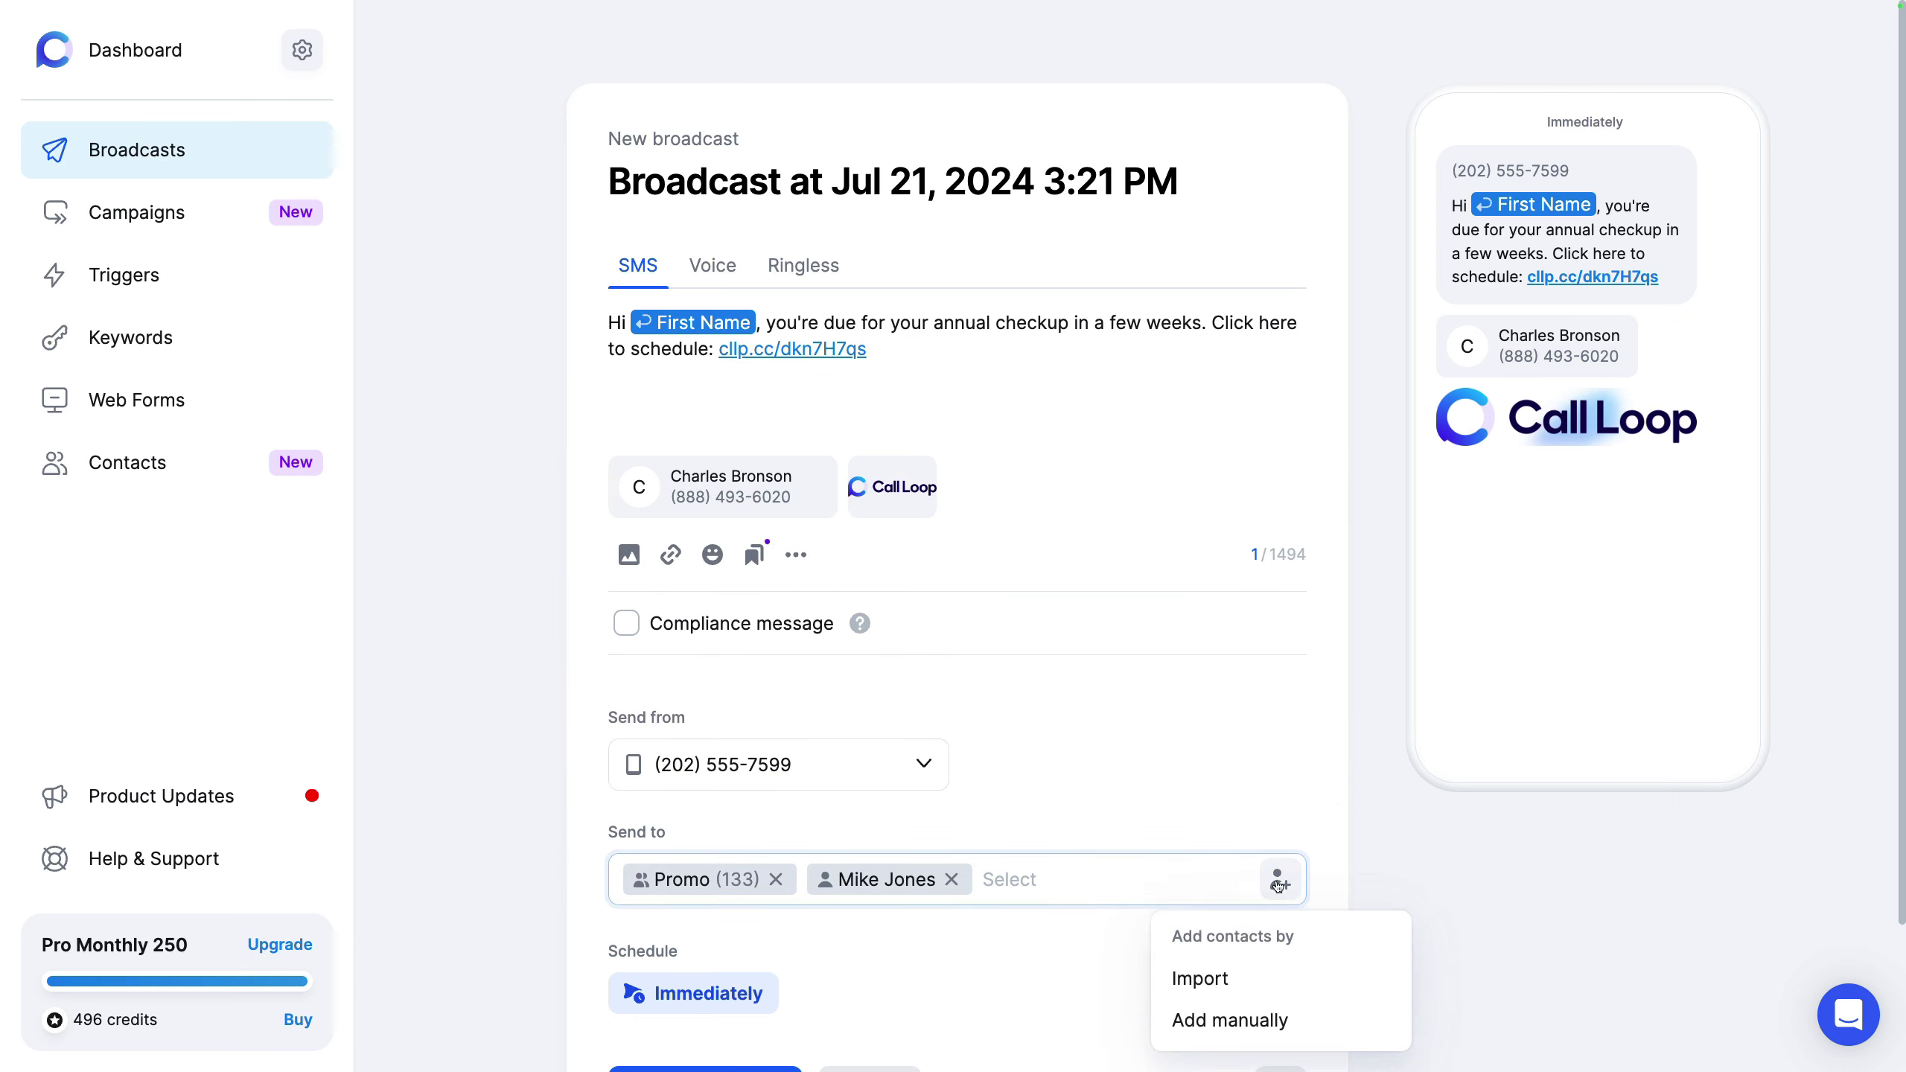
left_click(1200, 978)
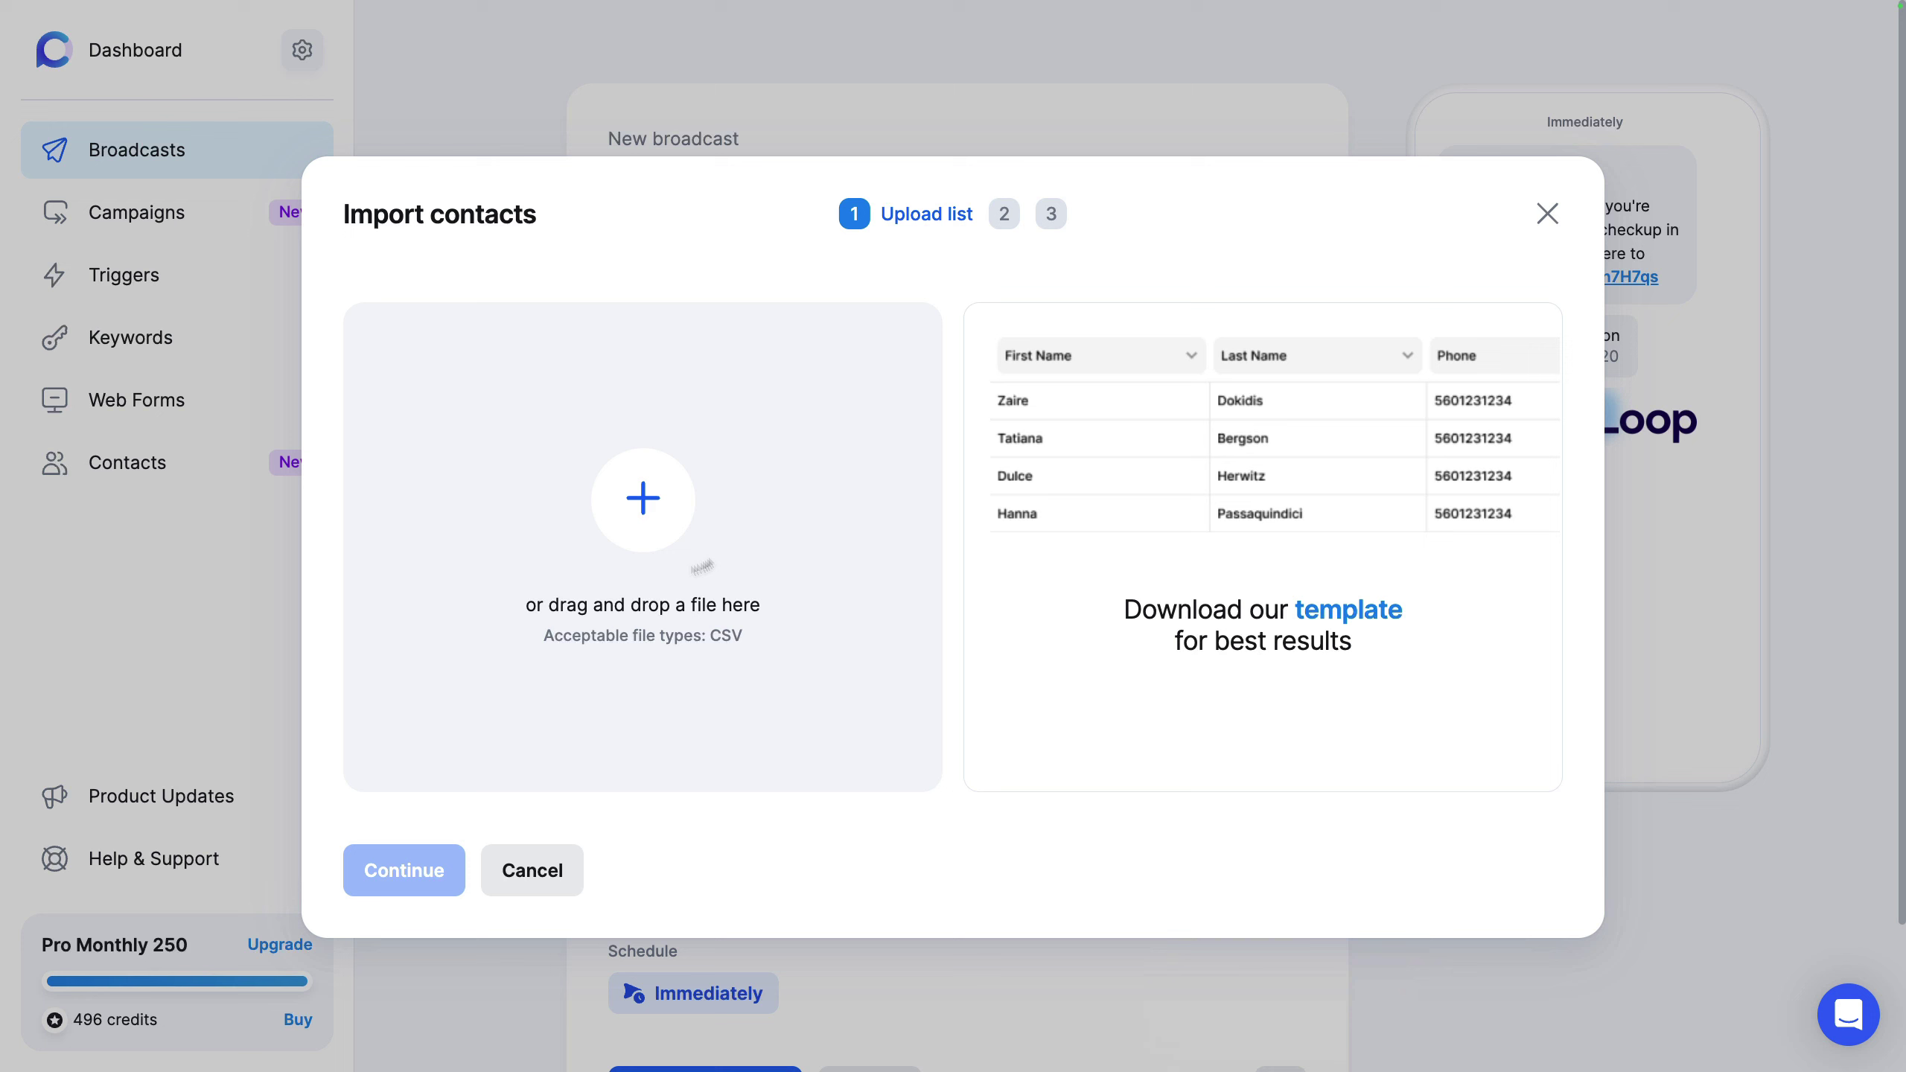
left_click(1547, 213)
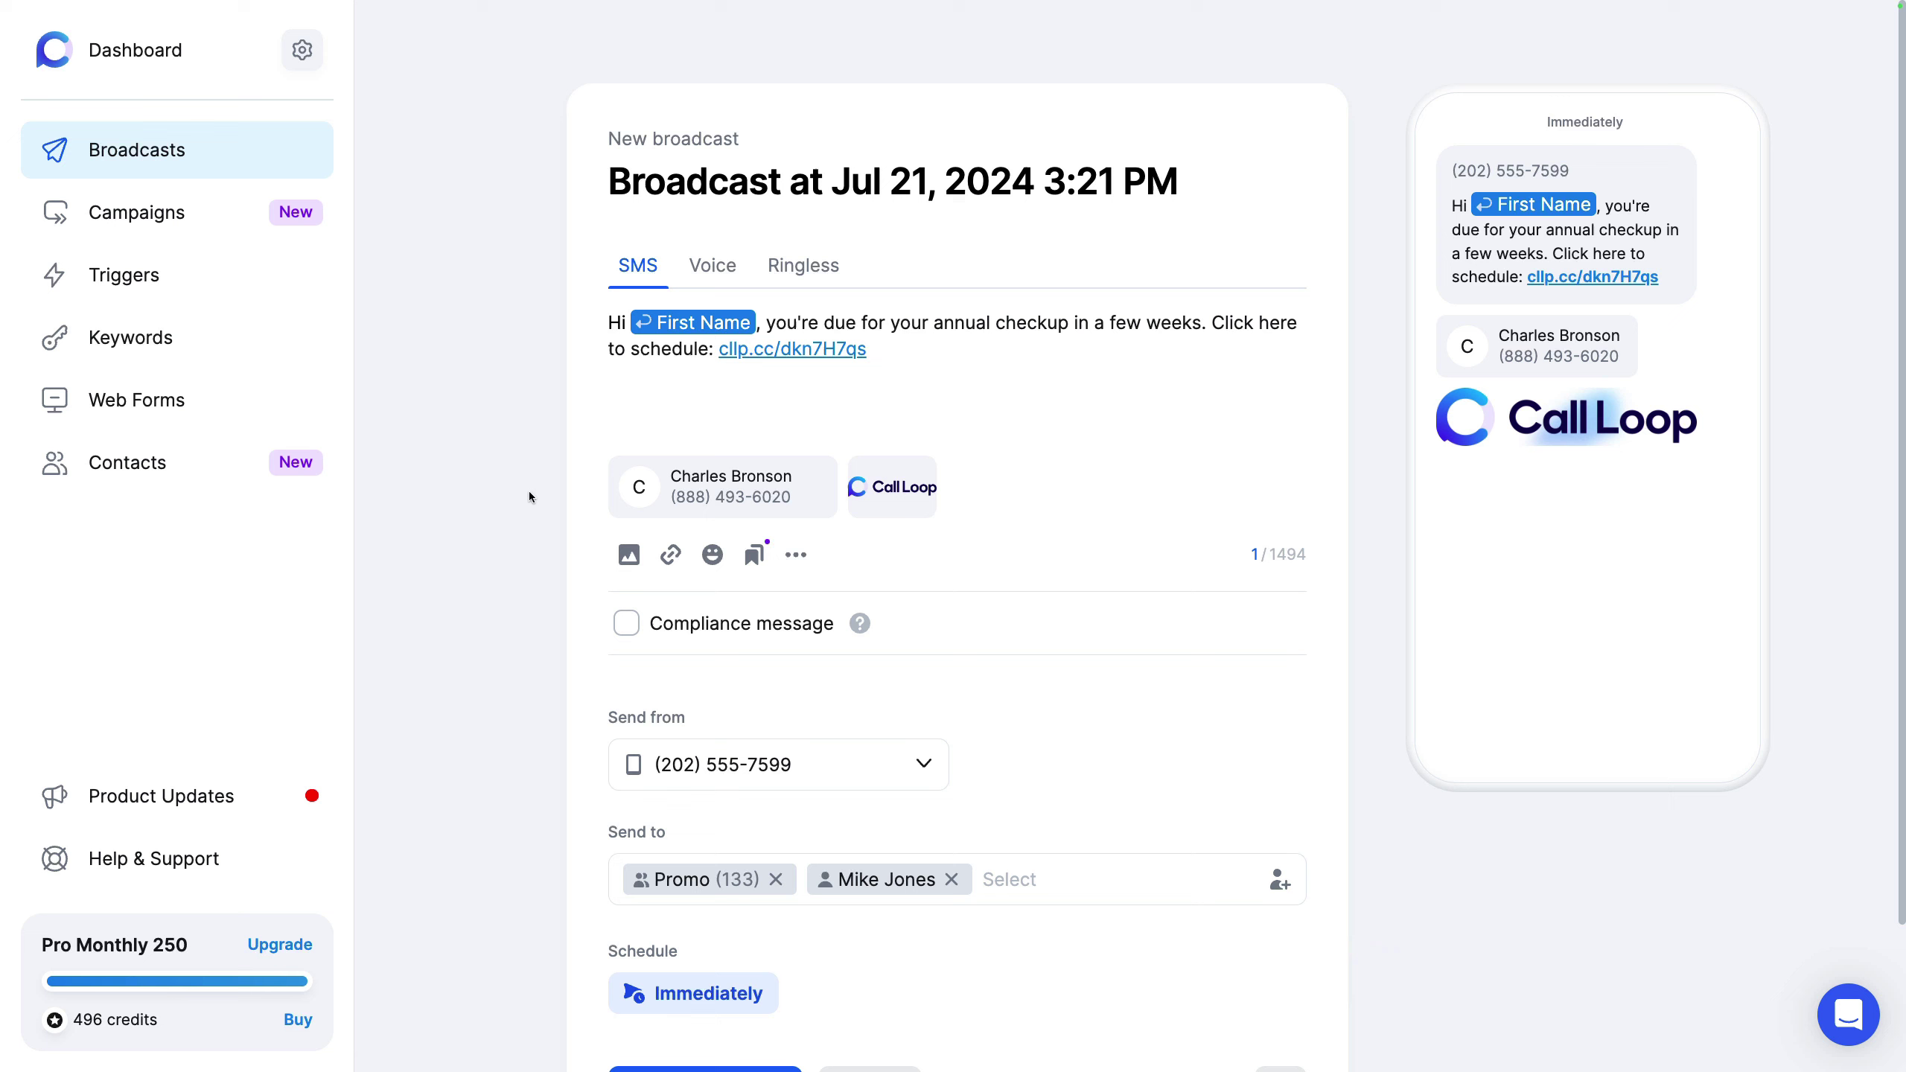
scroll(528, 492, "down", 3)
Step: Schedule the broadcast to send later on Wed, Jul 31 at 3:29 pm
left_click(708, 820)
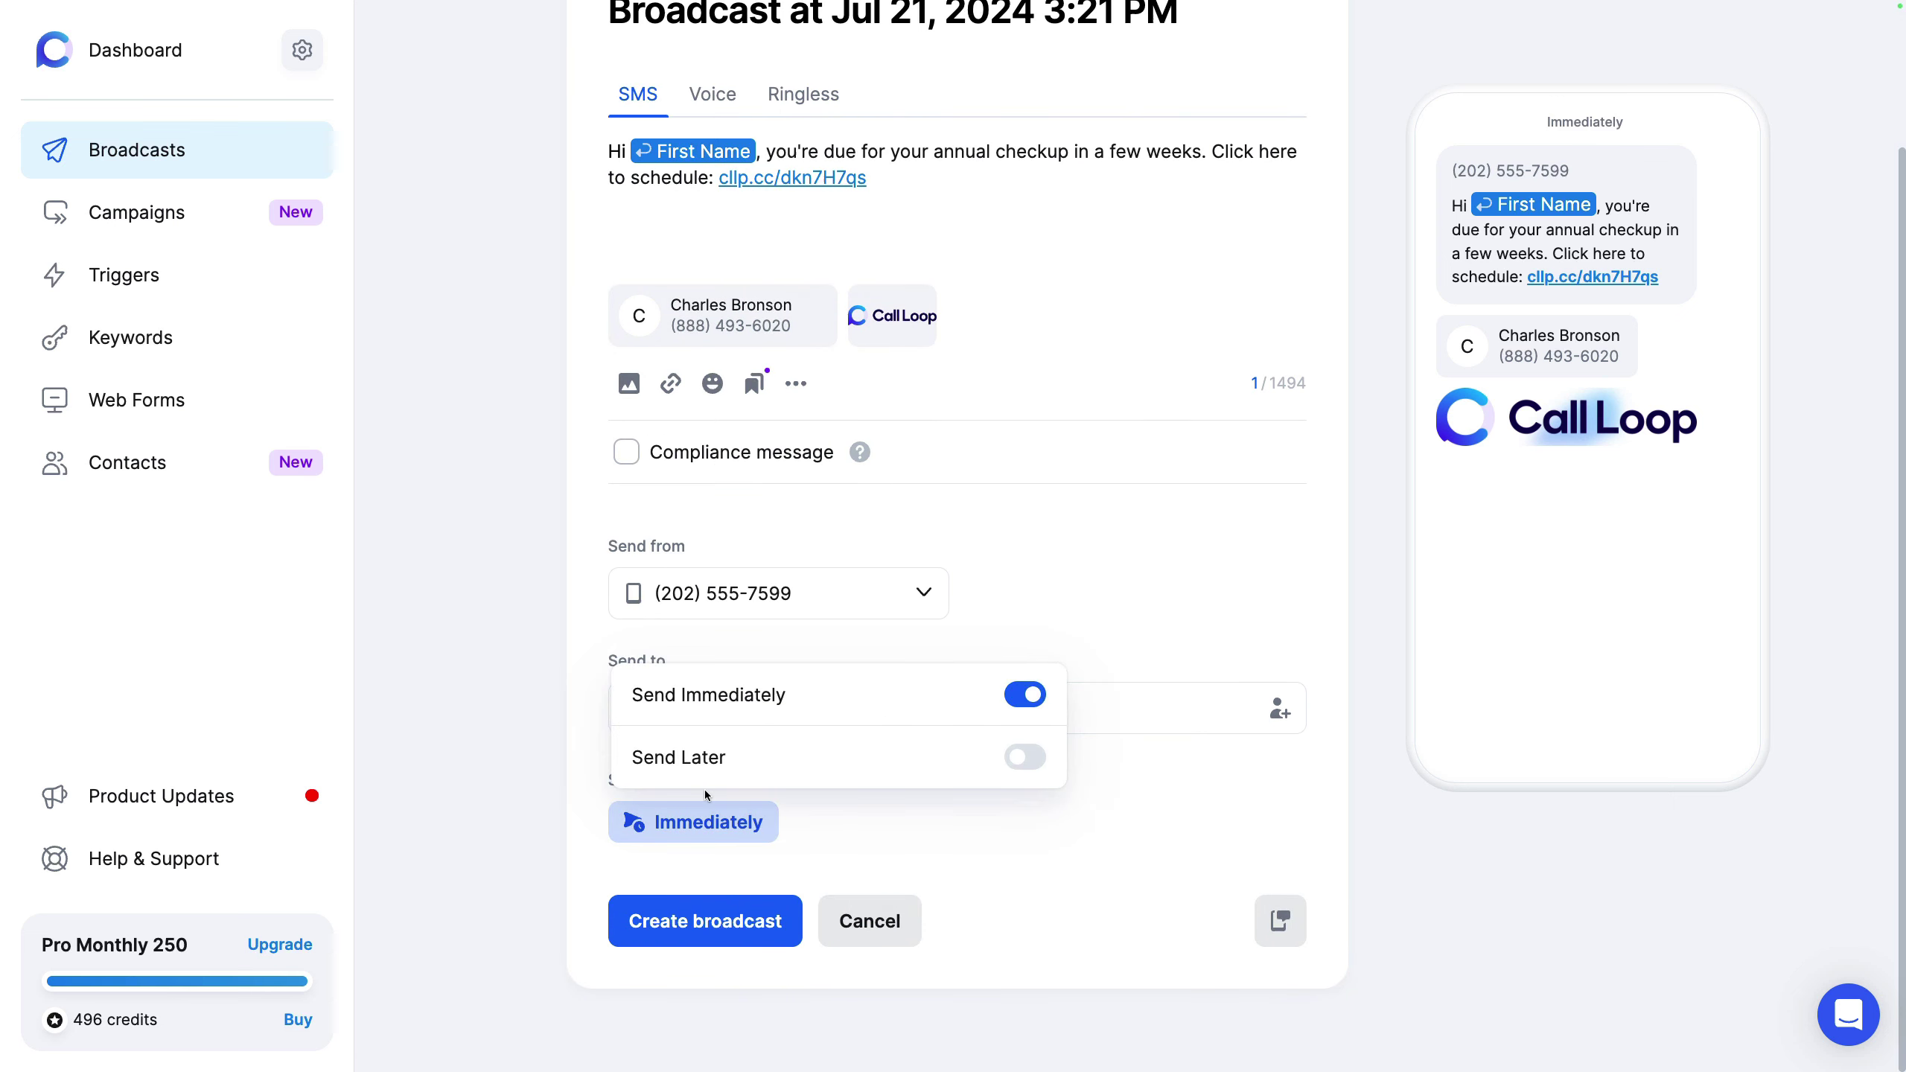
left_click(822, 757)
left_click(772, 689)
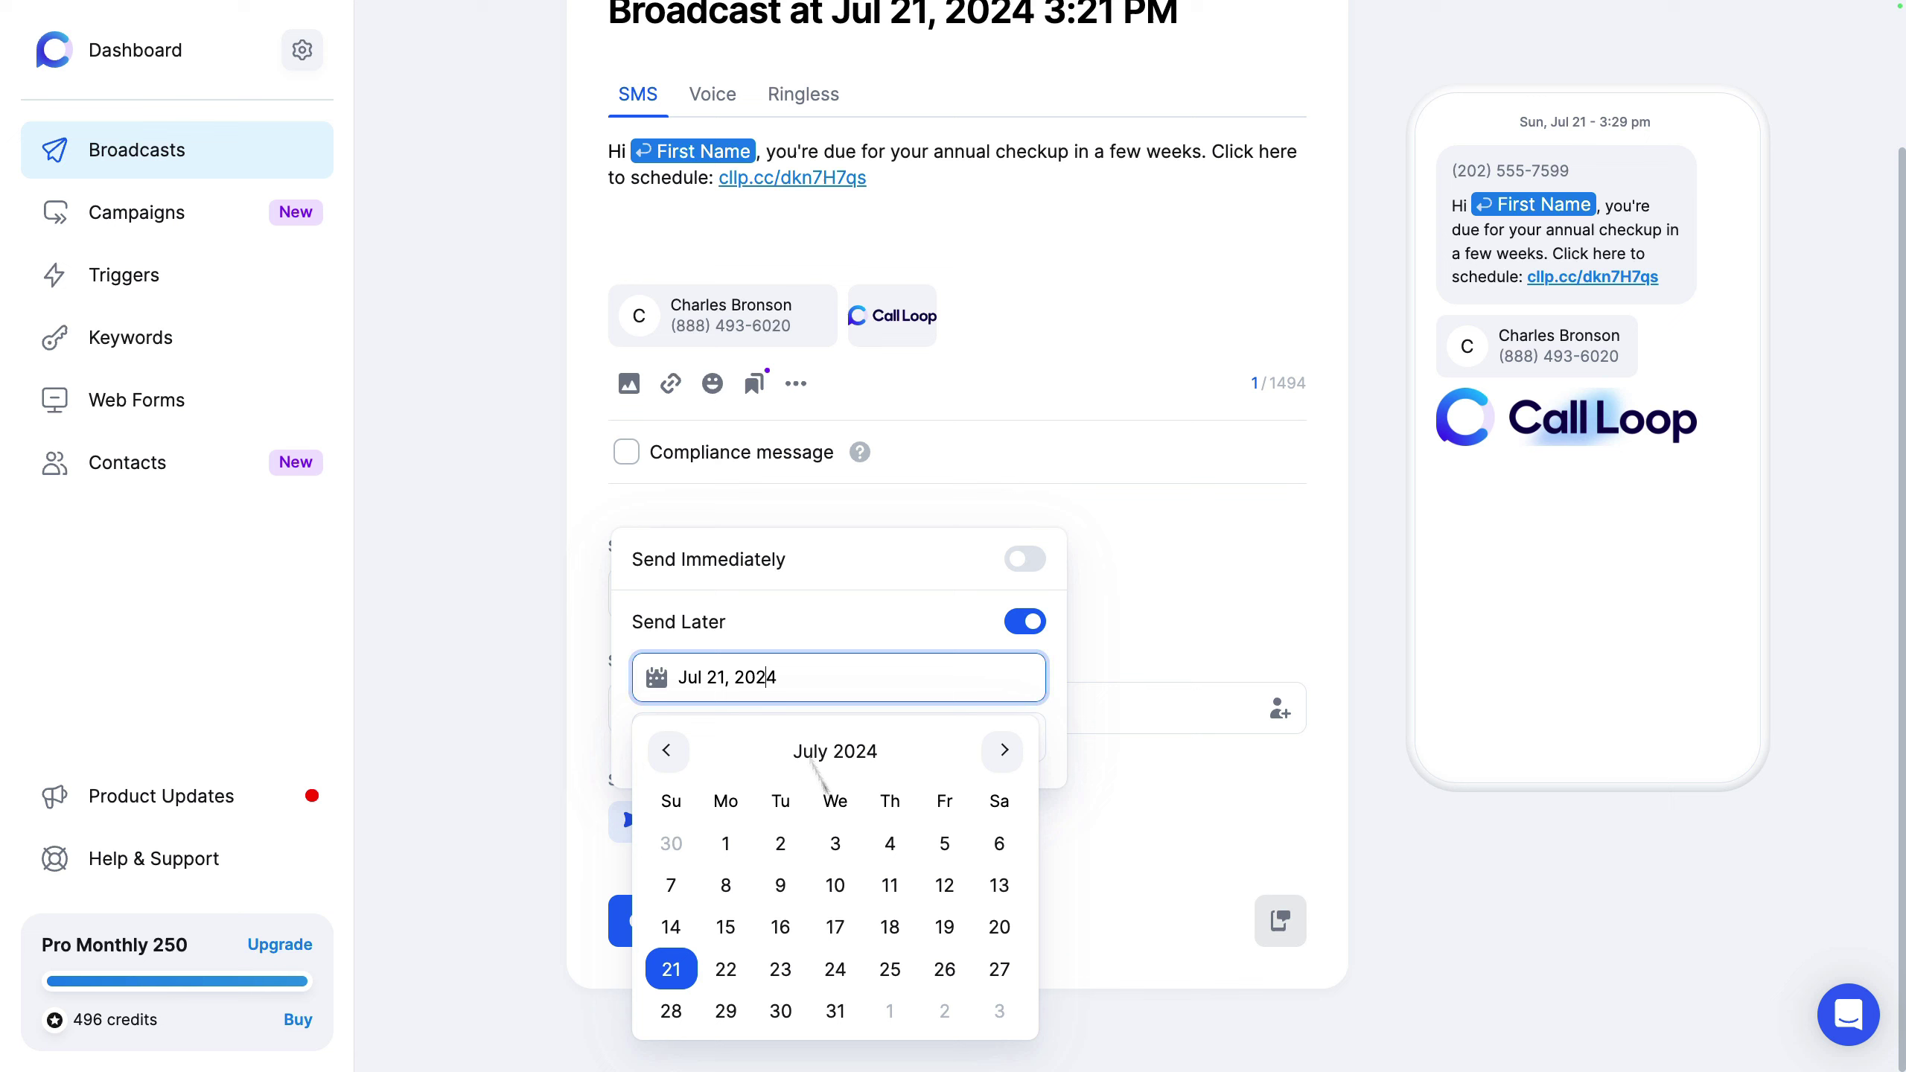
left_click(834, 1009)
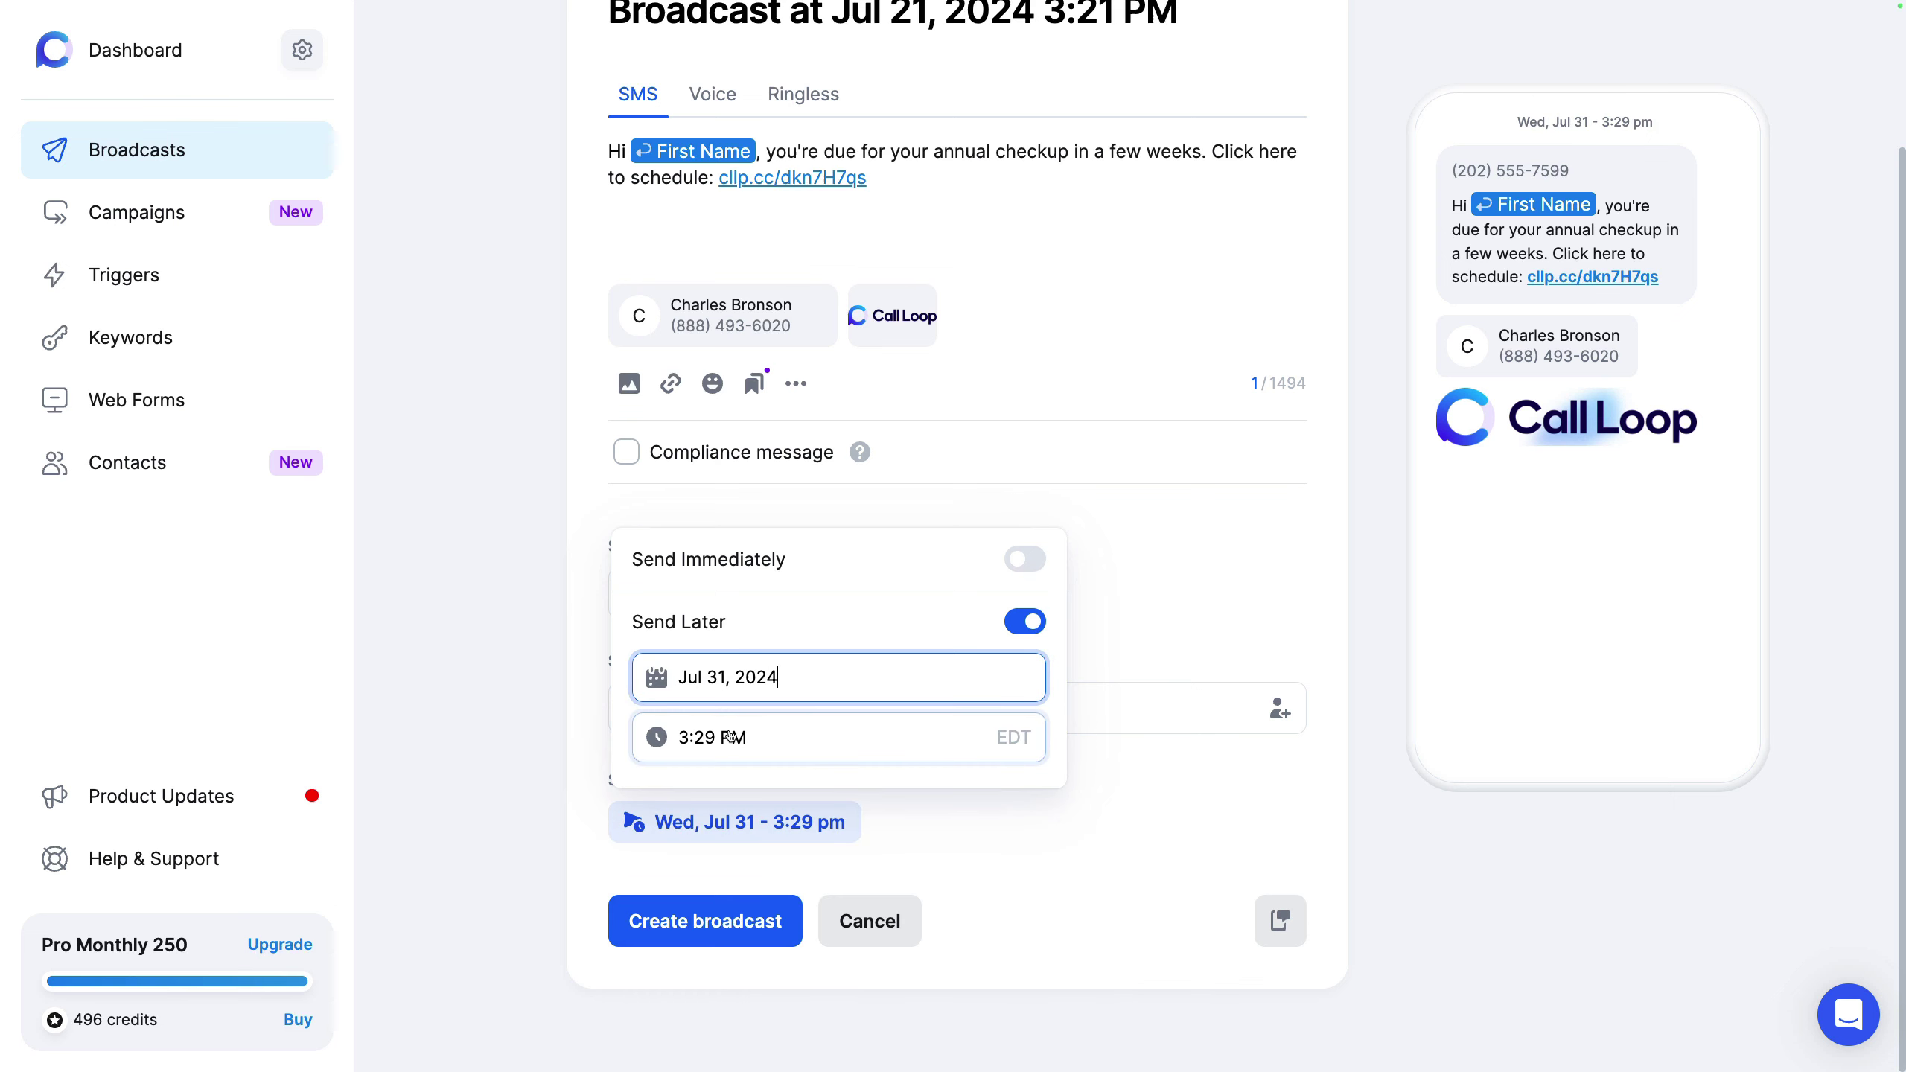
left_click(1317, 825)
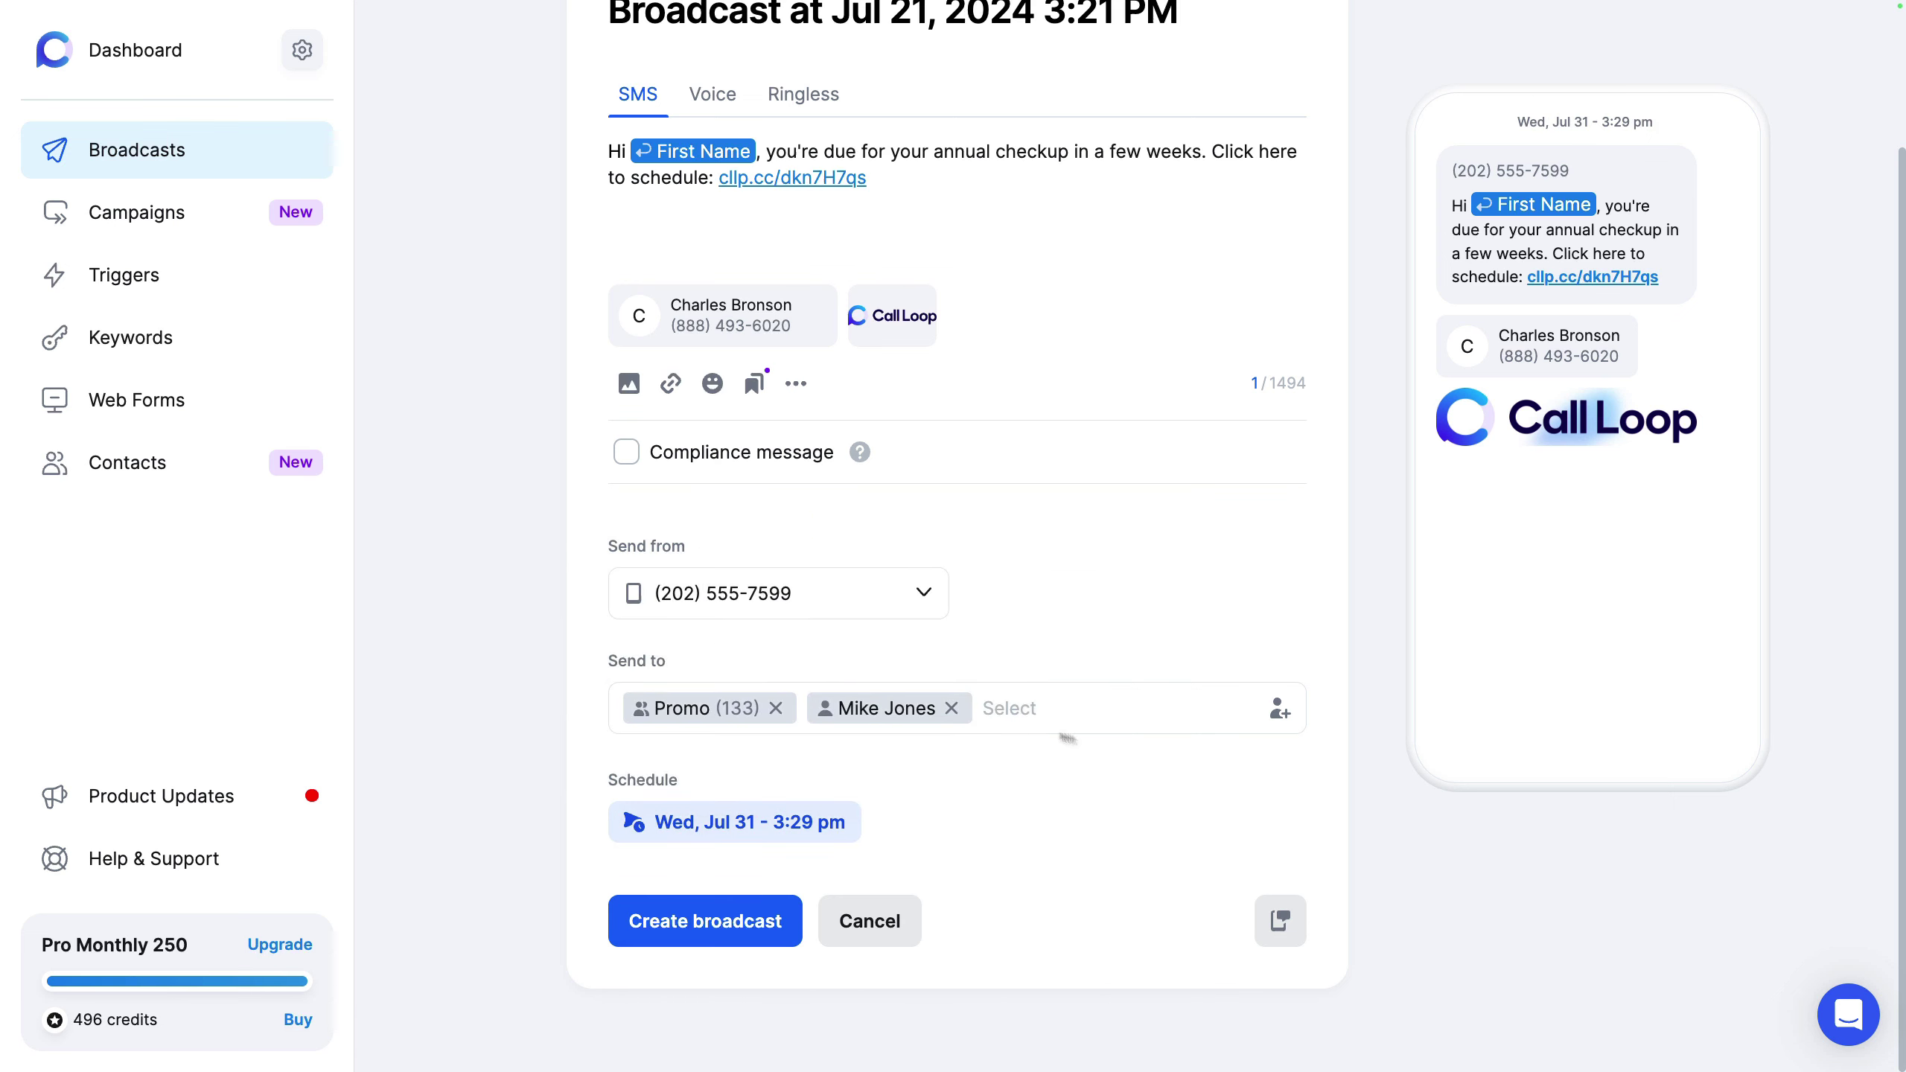
Step: Review the First Name fallback text and close its popup
scroll(1059, 736, "up", 3)
left_click(740, 322)
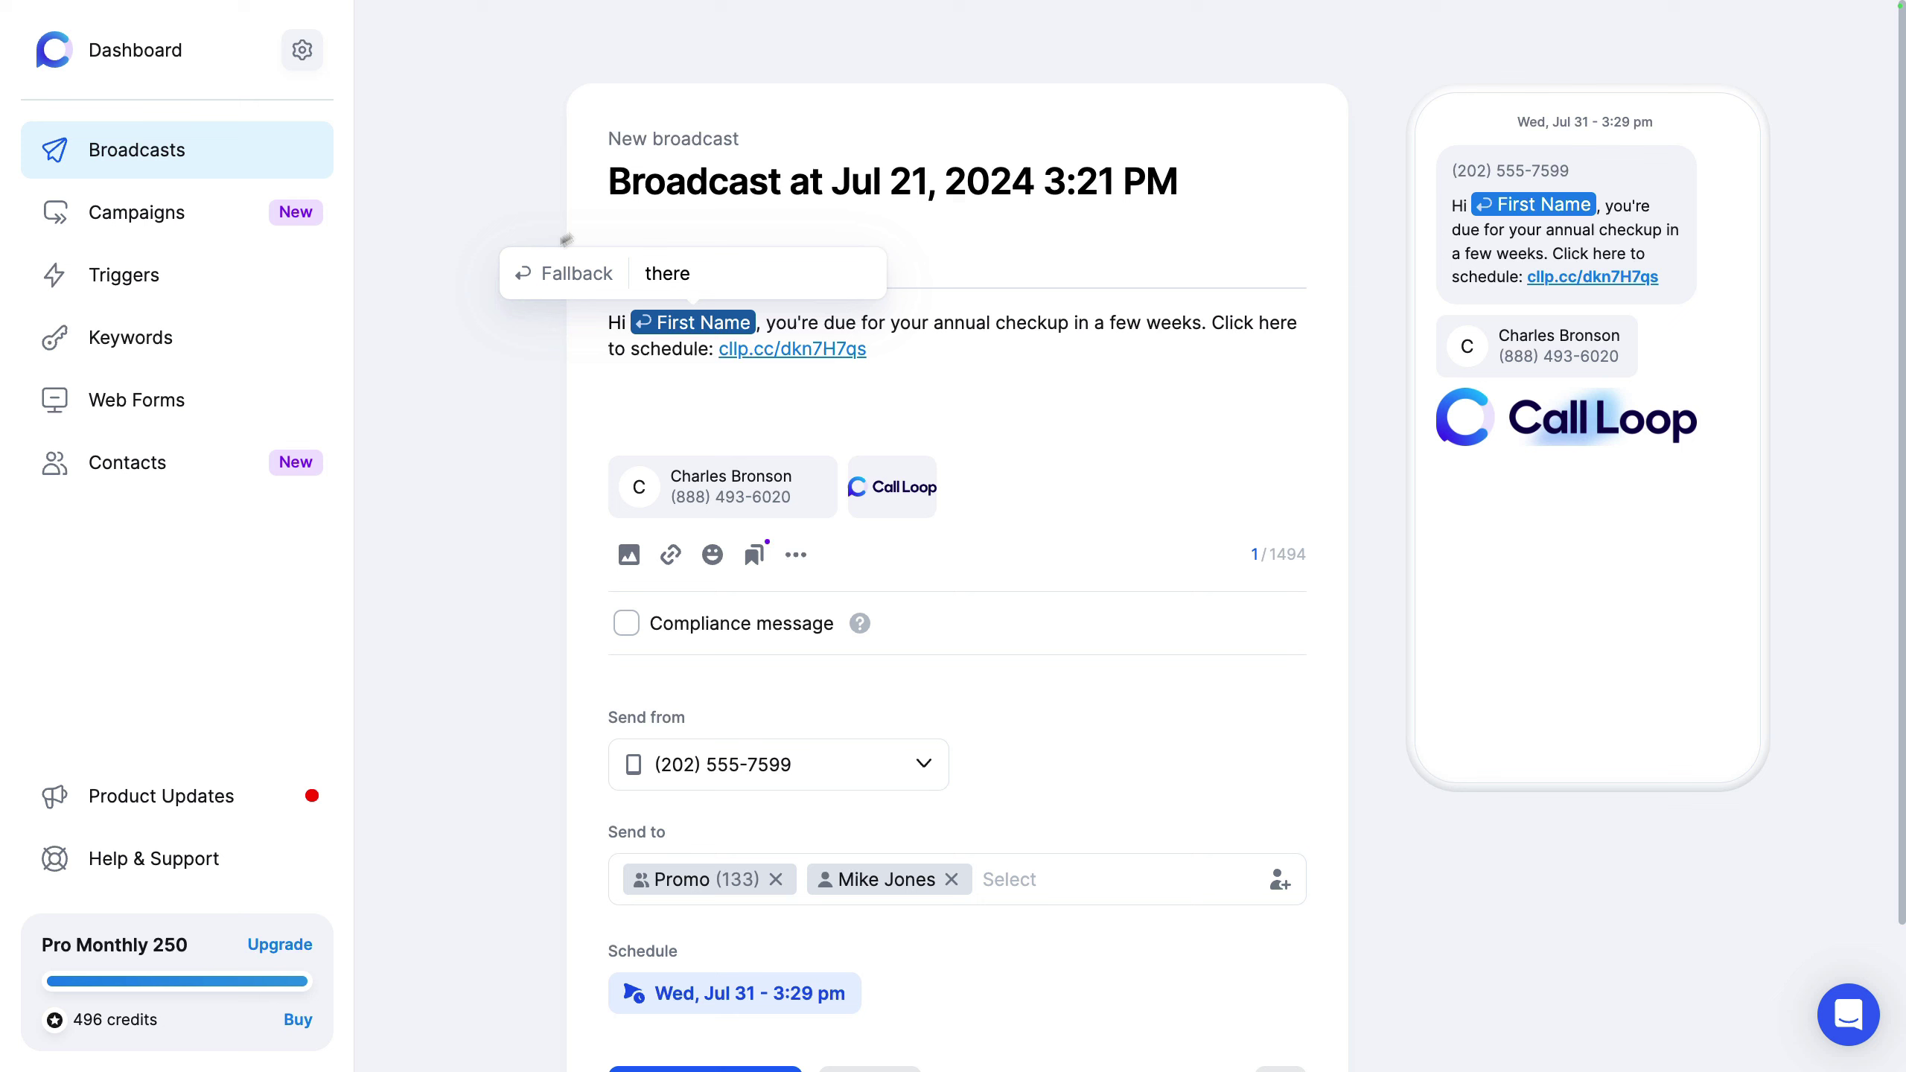
left_click(439, 534)
Step: Switch to Voice, turn on Live answer, and open the audio library
left_click(724, 267)
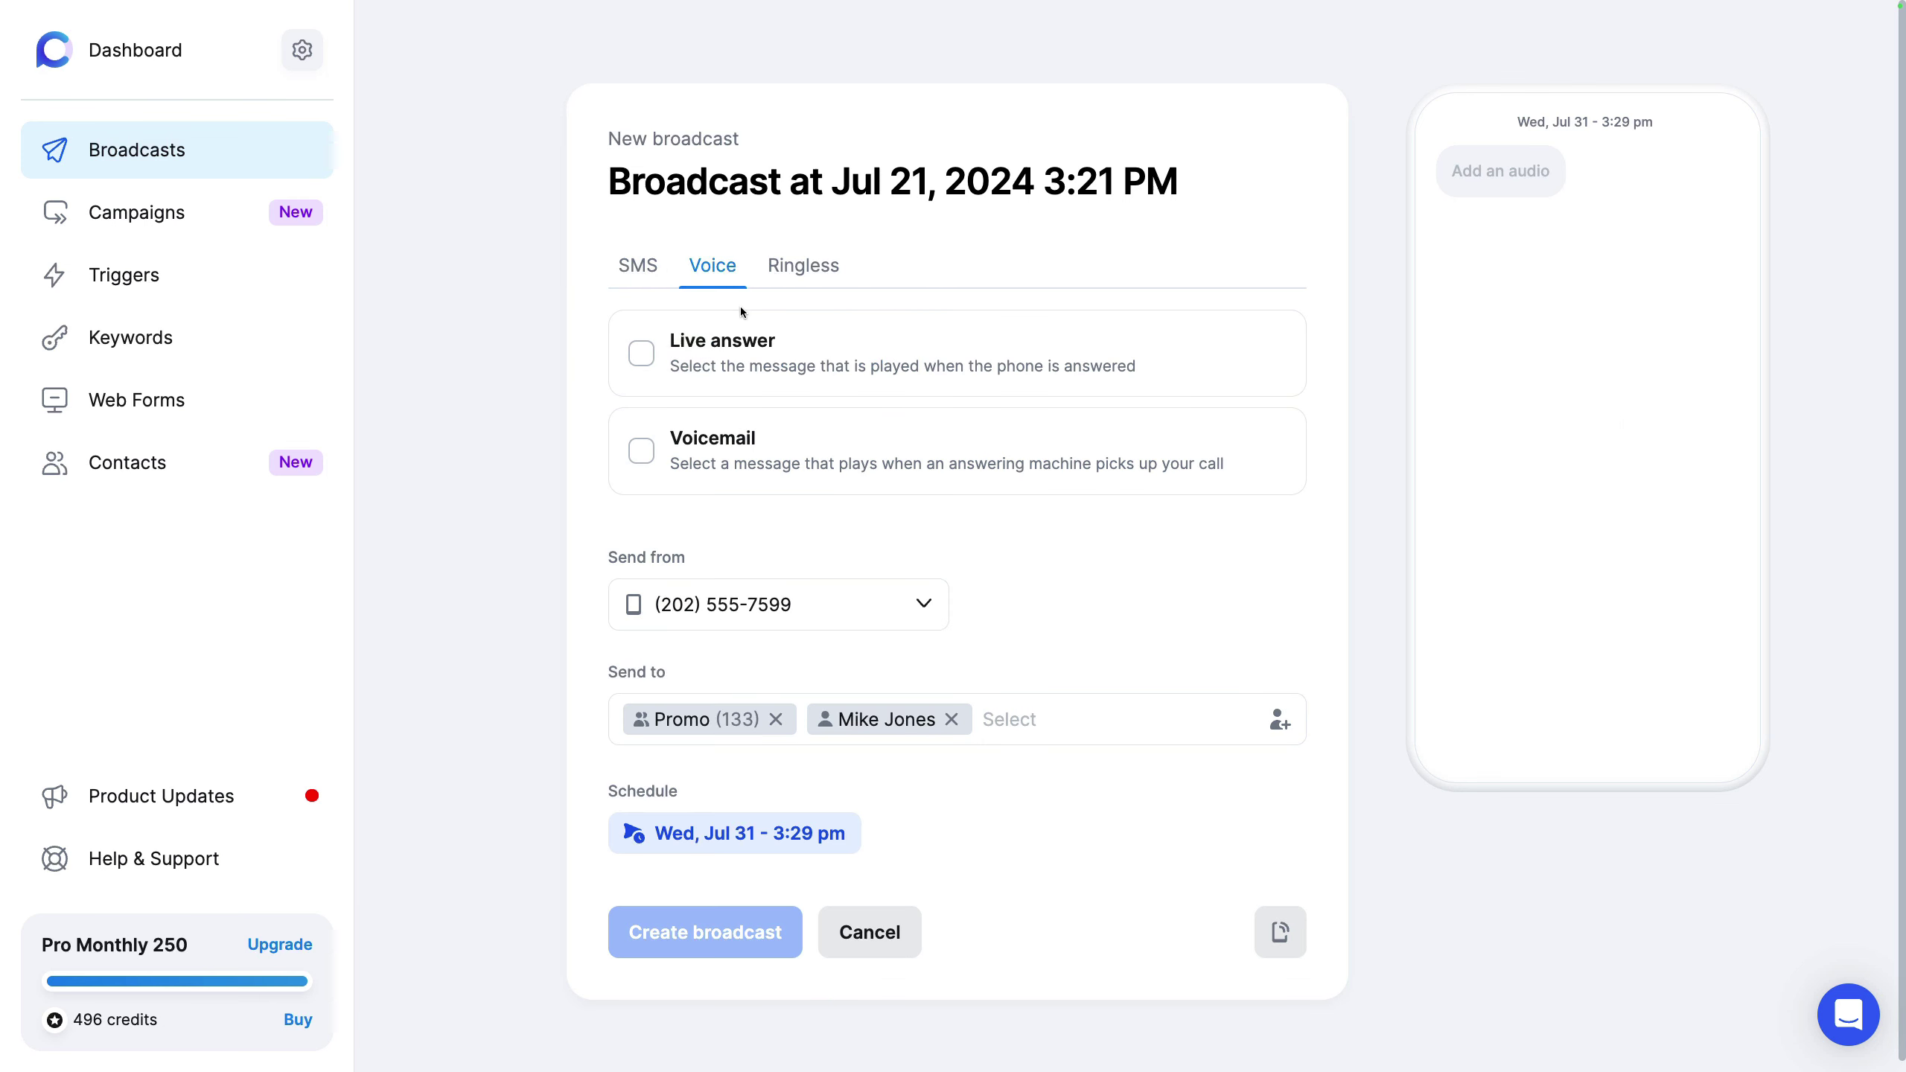
left_click(766, 347)
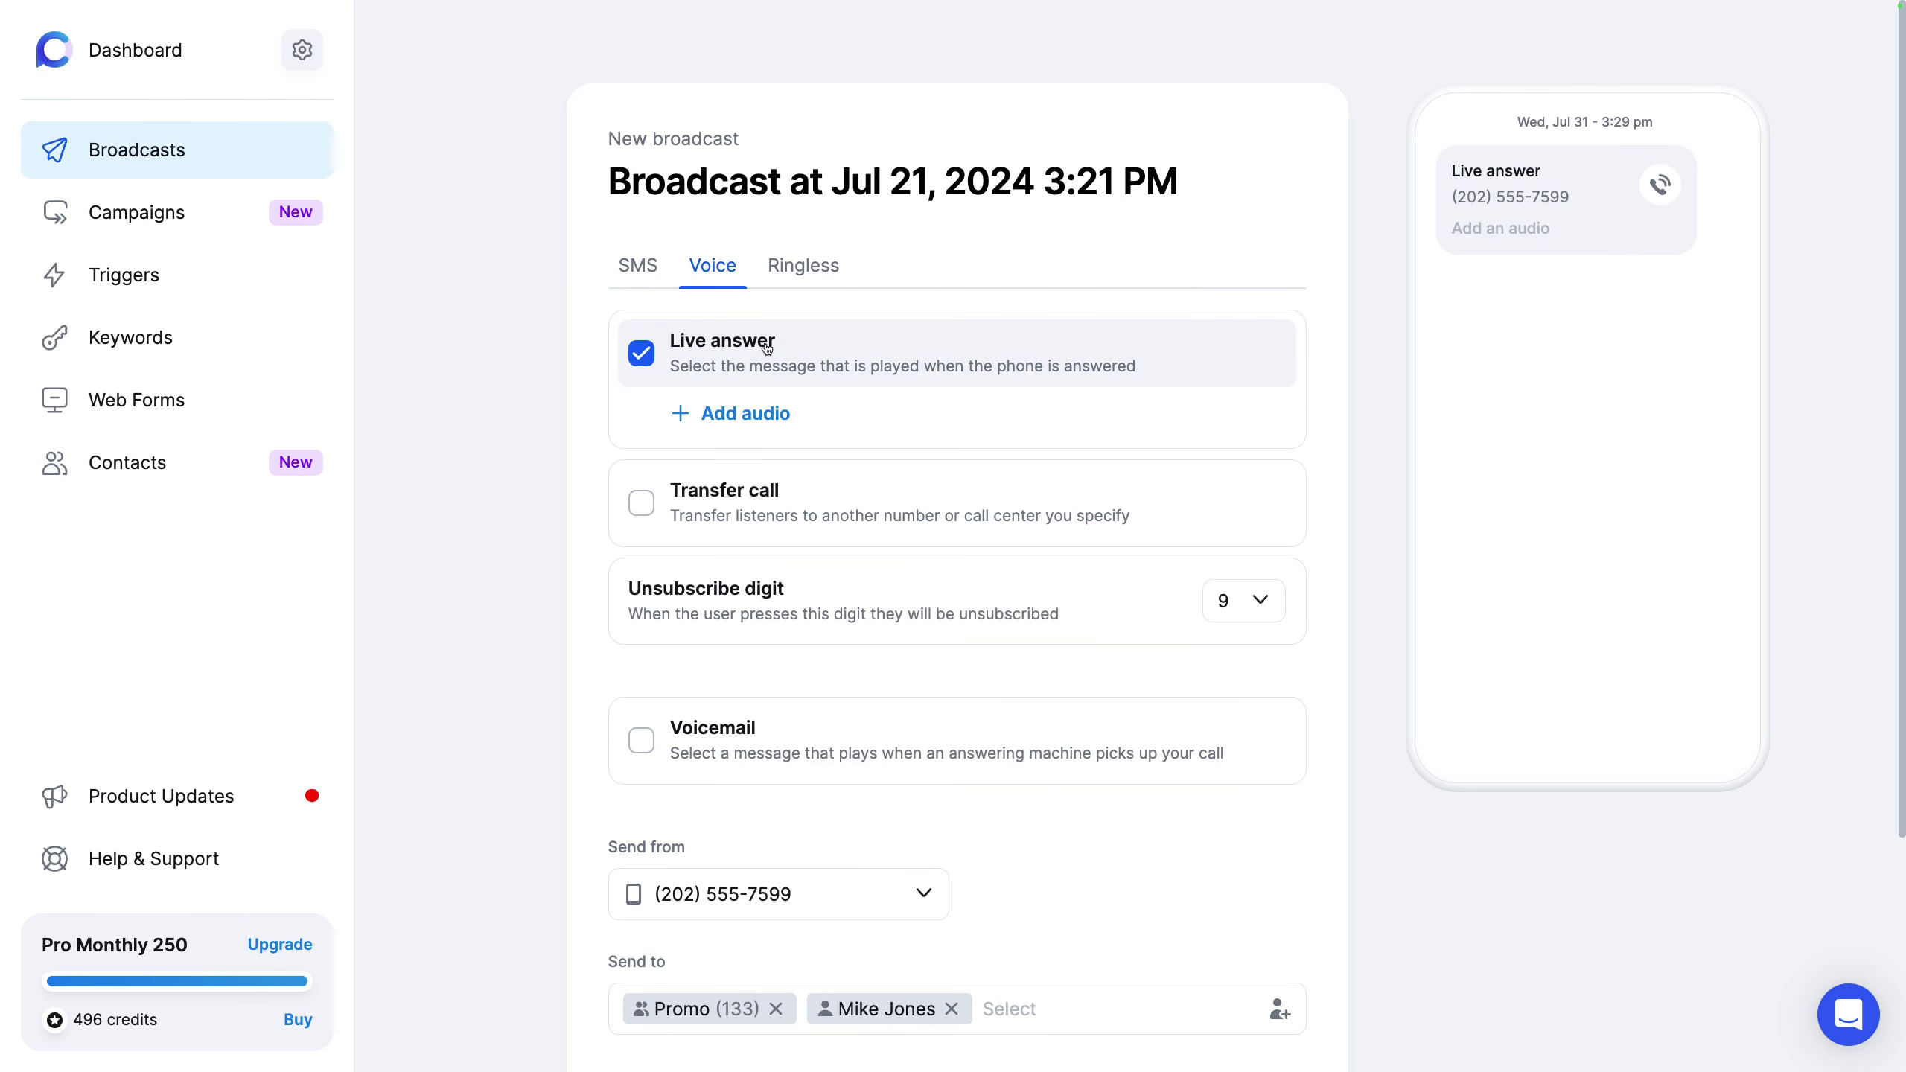
left_click(746, 413)
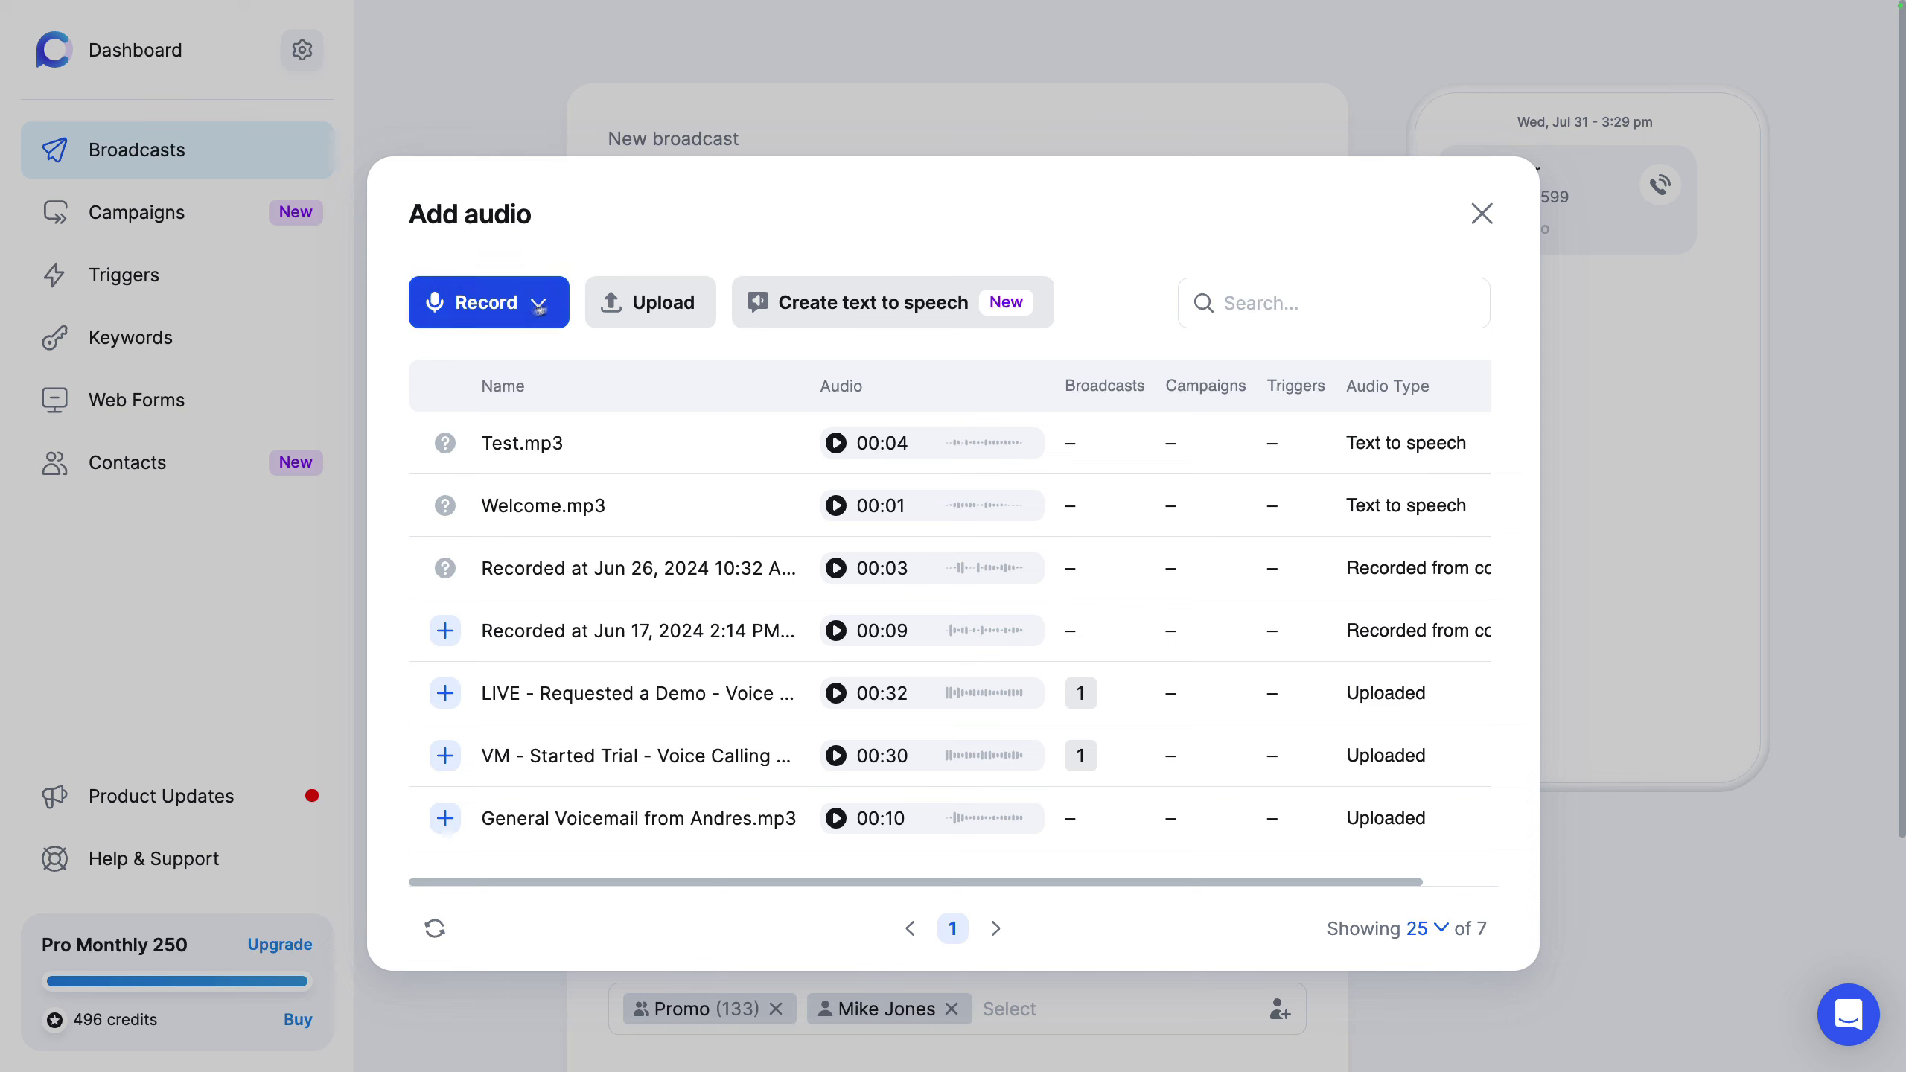
Step: Browse the Record options (computer microphone, dial-in) and the text-to-speech creator without creating audio
left_click(499, 320)
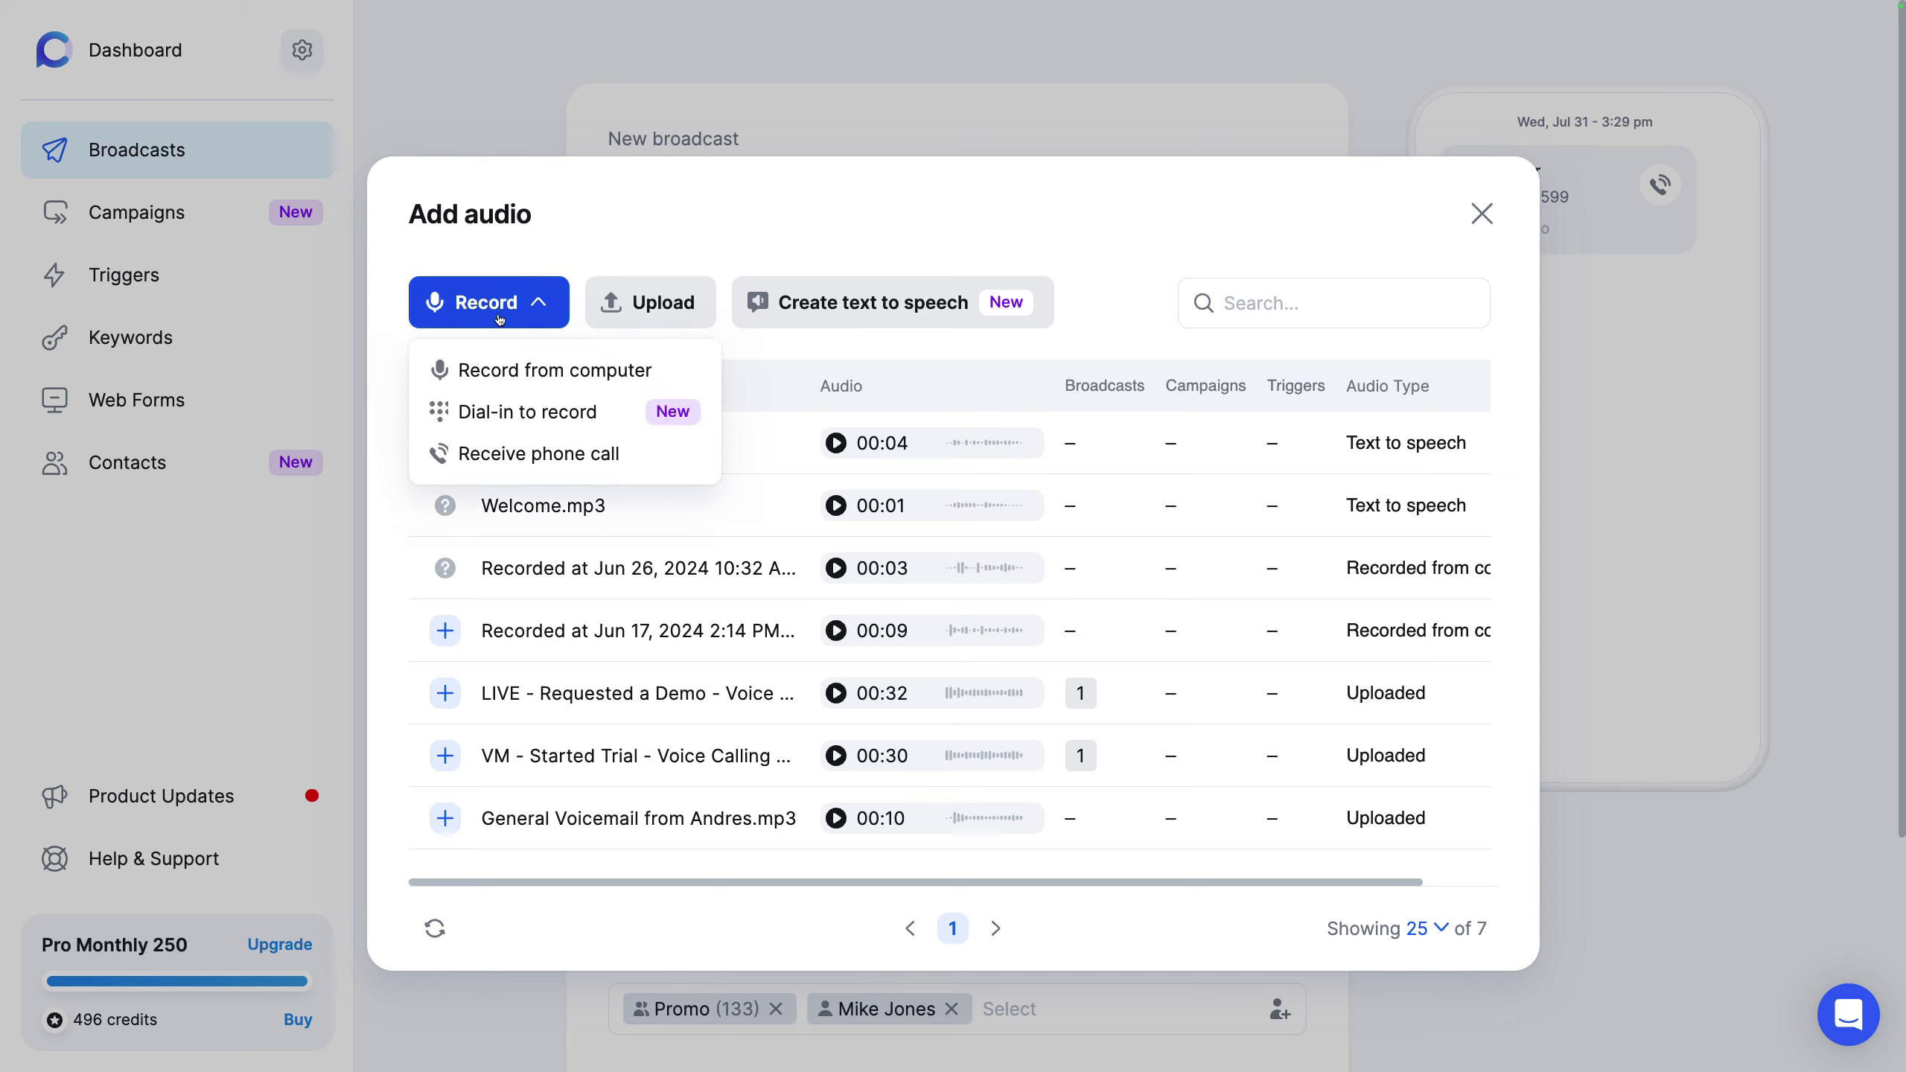
left_click(537, 371)
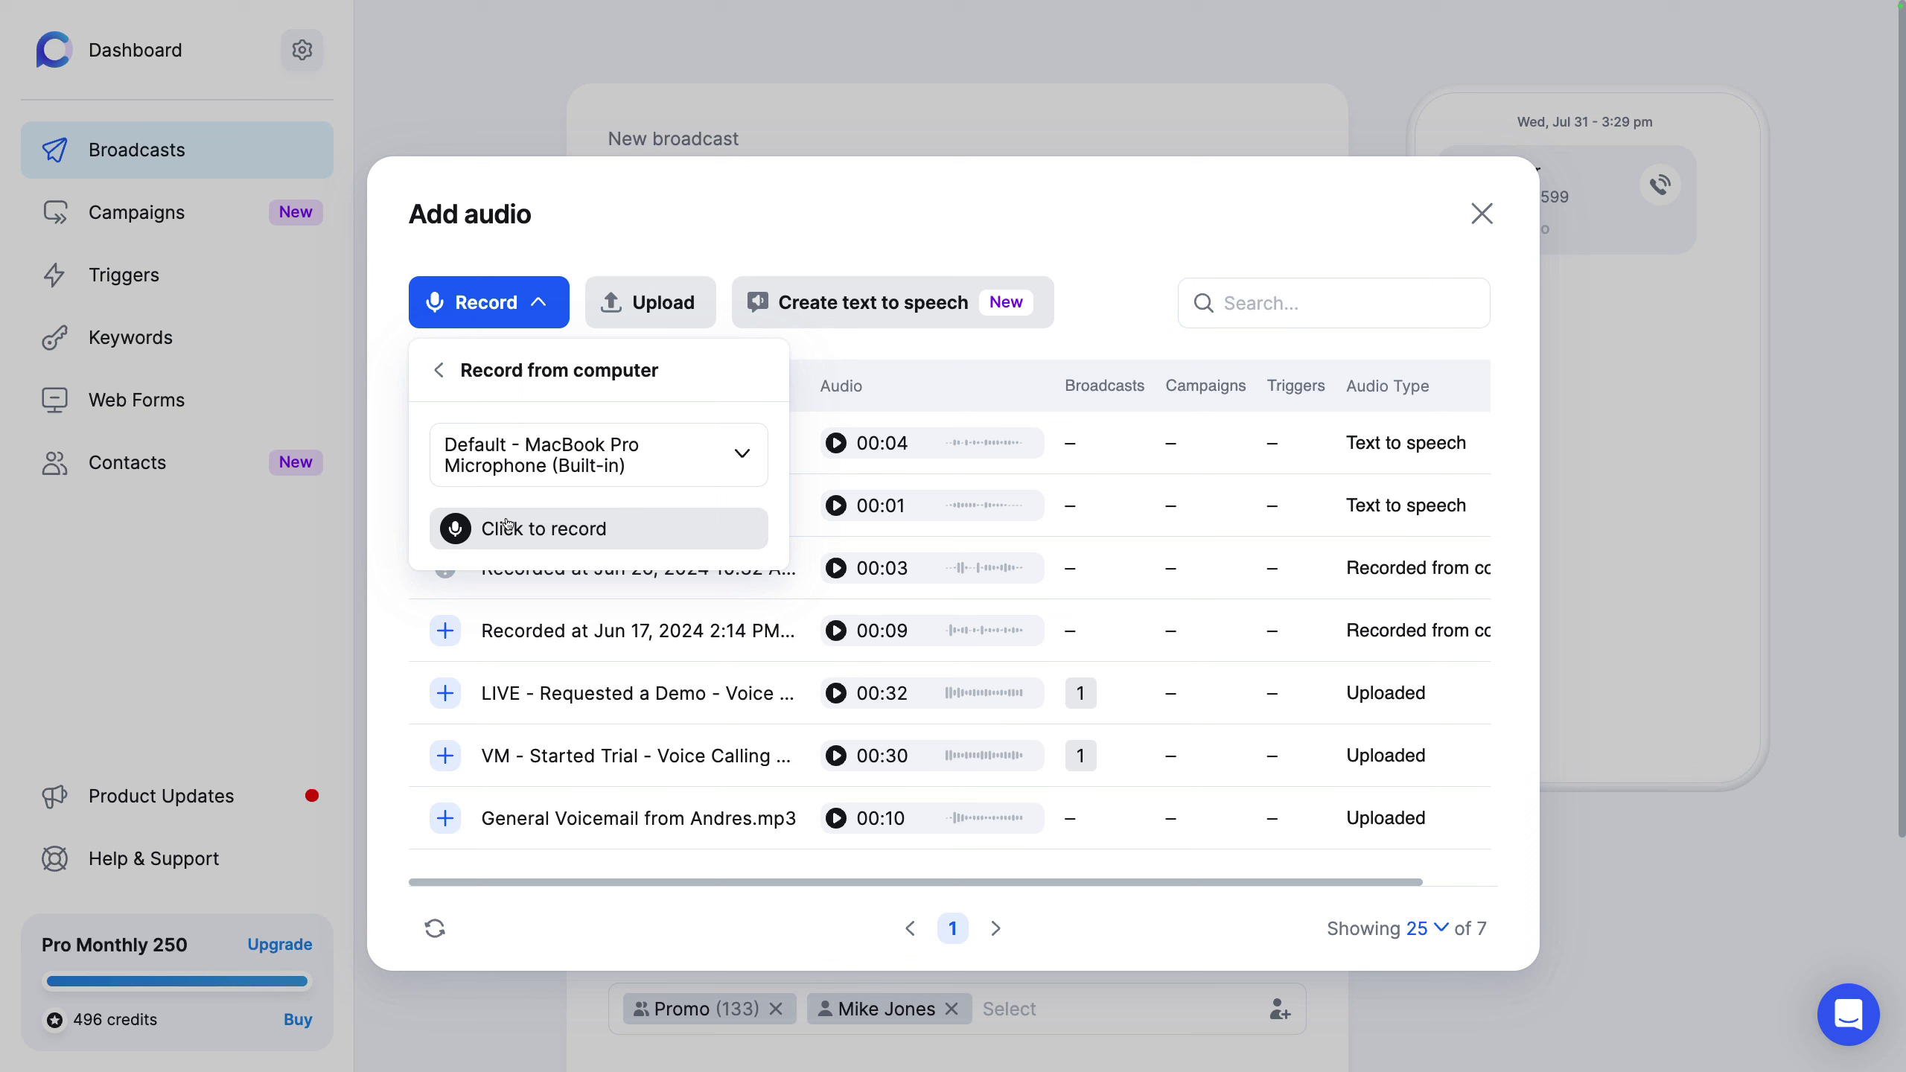
left_click(440, 370)
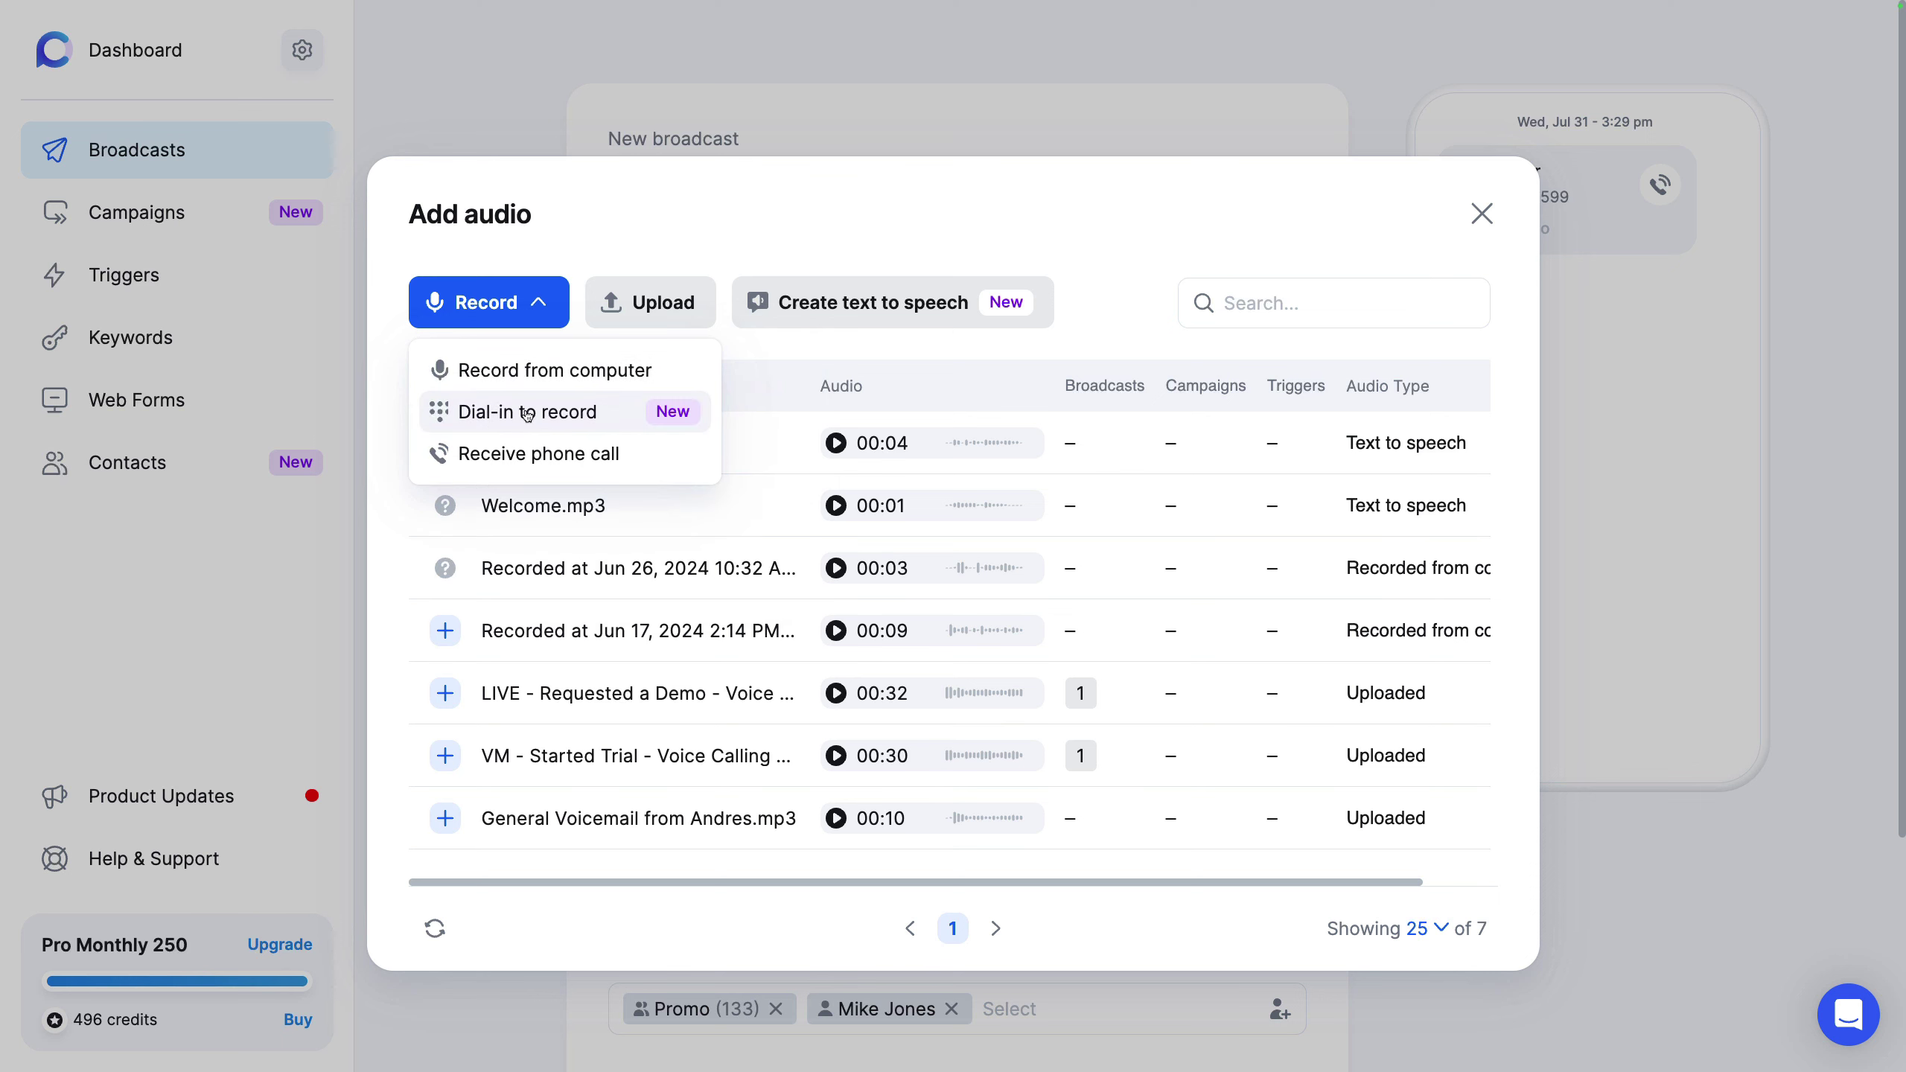
left_click(526, 412)
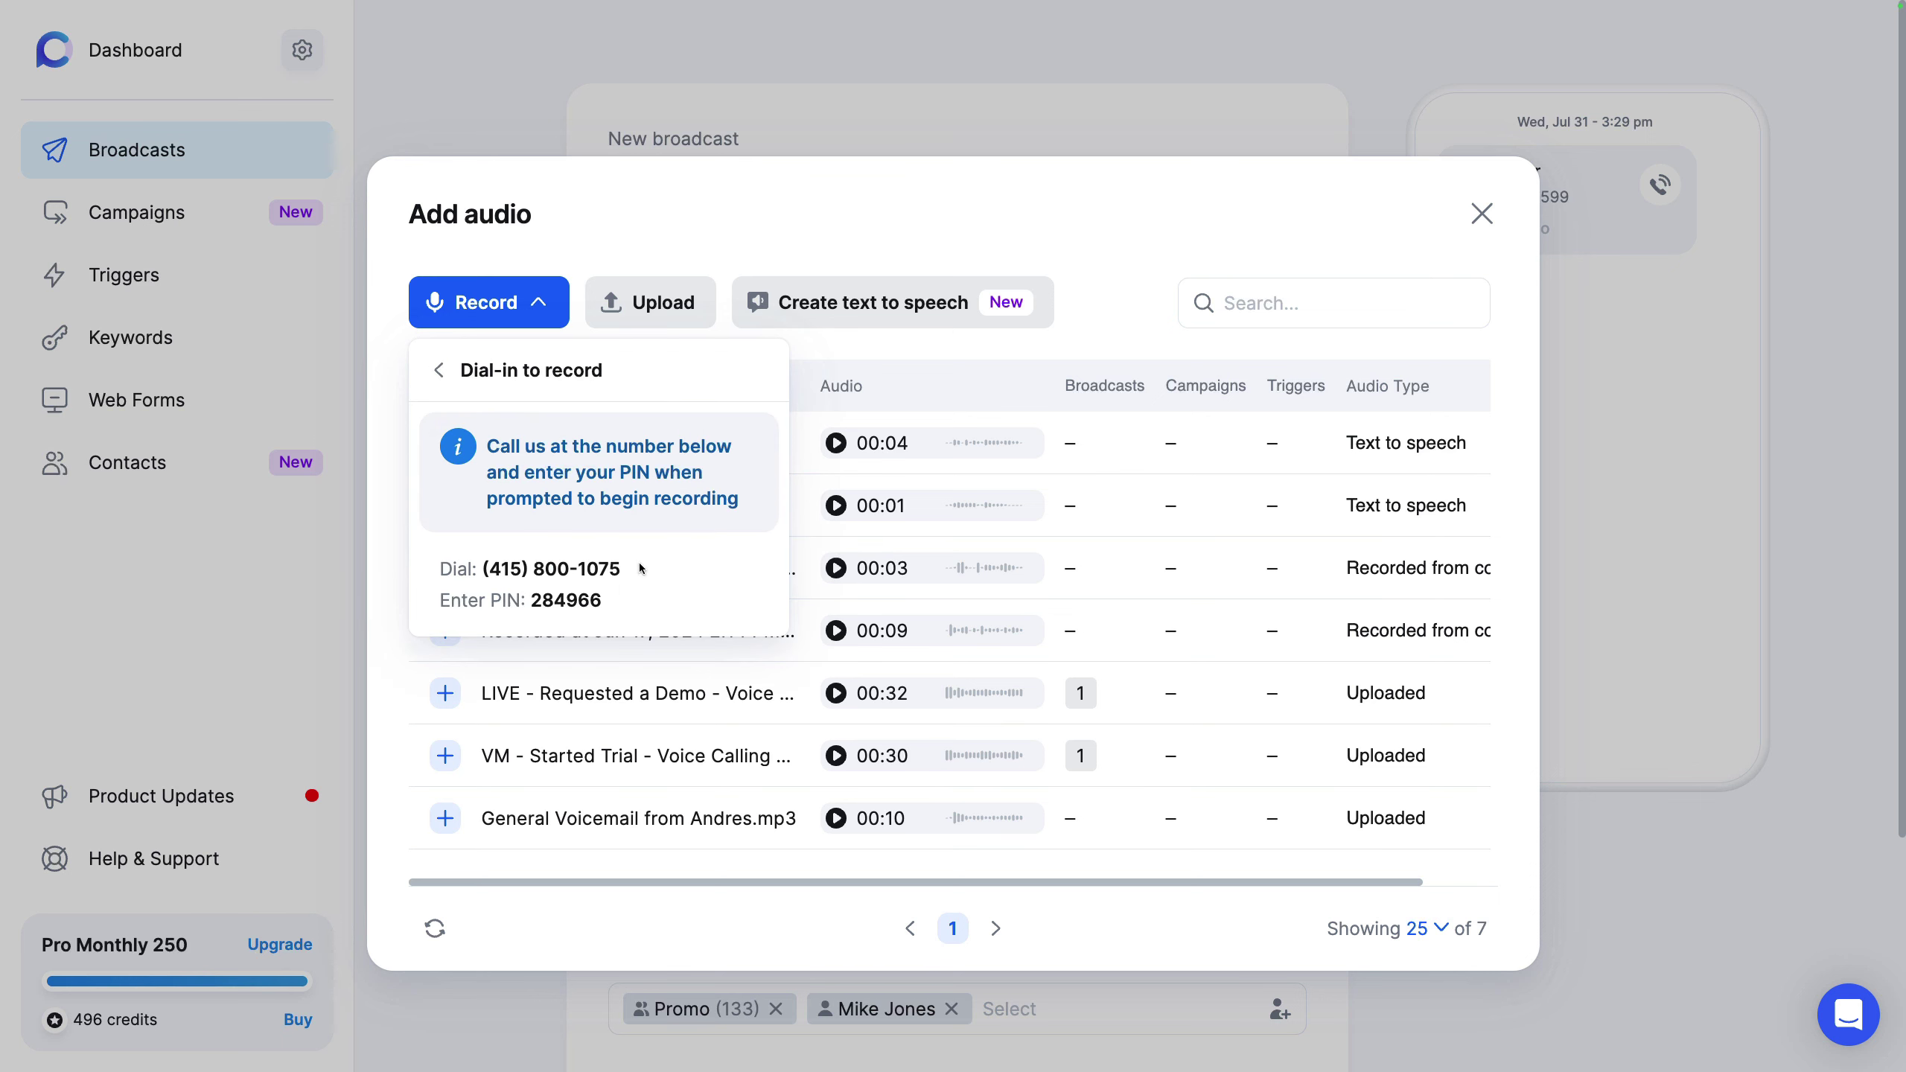
left_click_drag(618, 571, 491, 568)
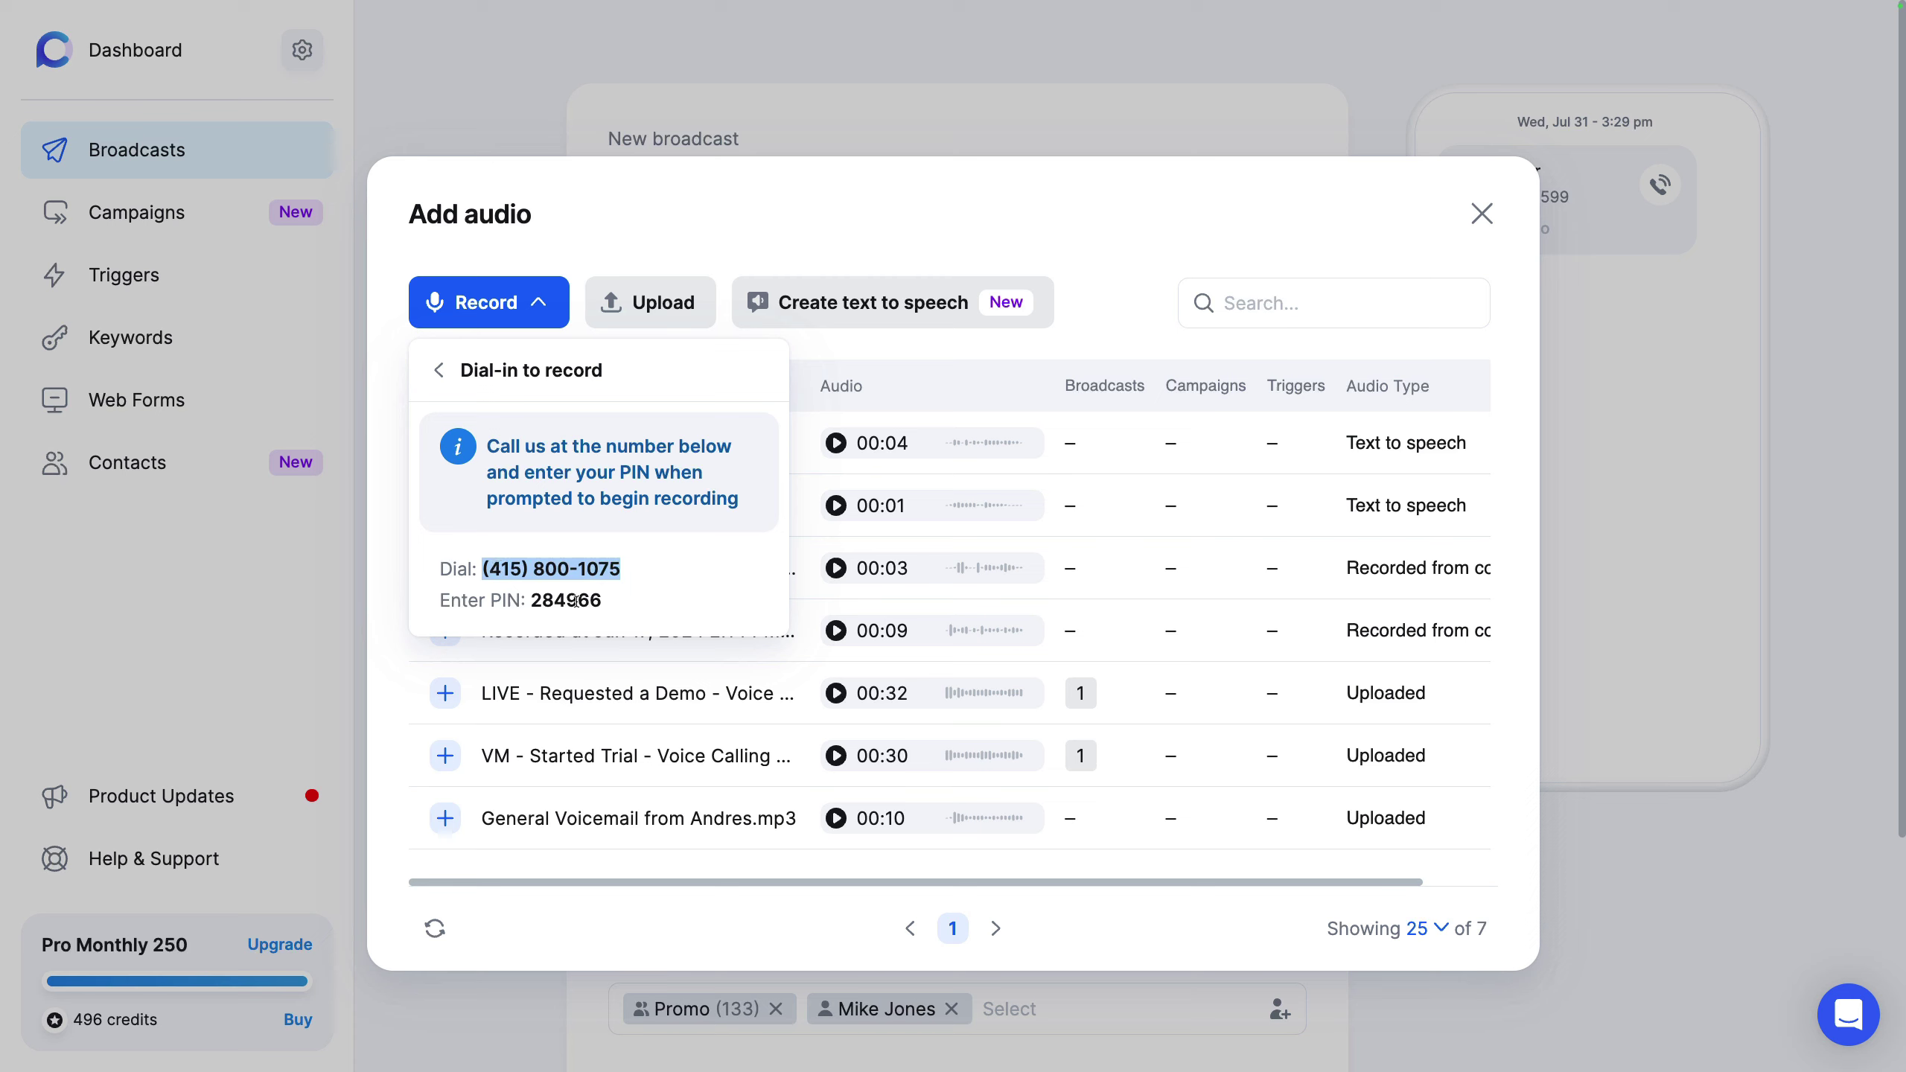
left_click(488, 373)
left_click(905, 227)
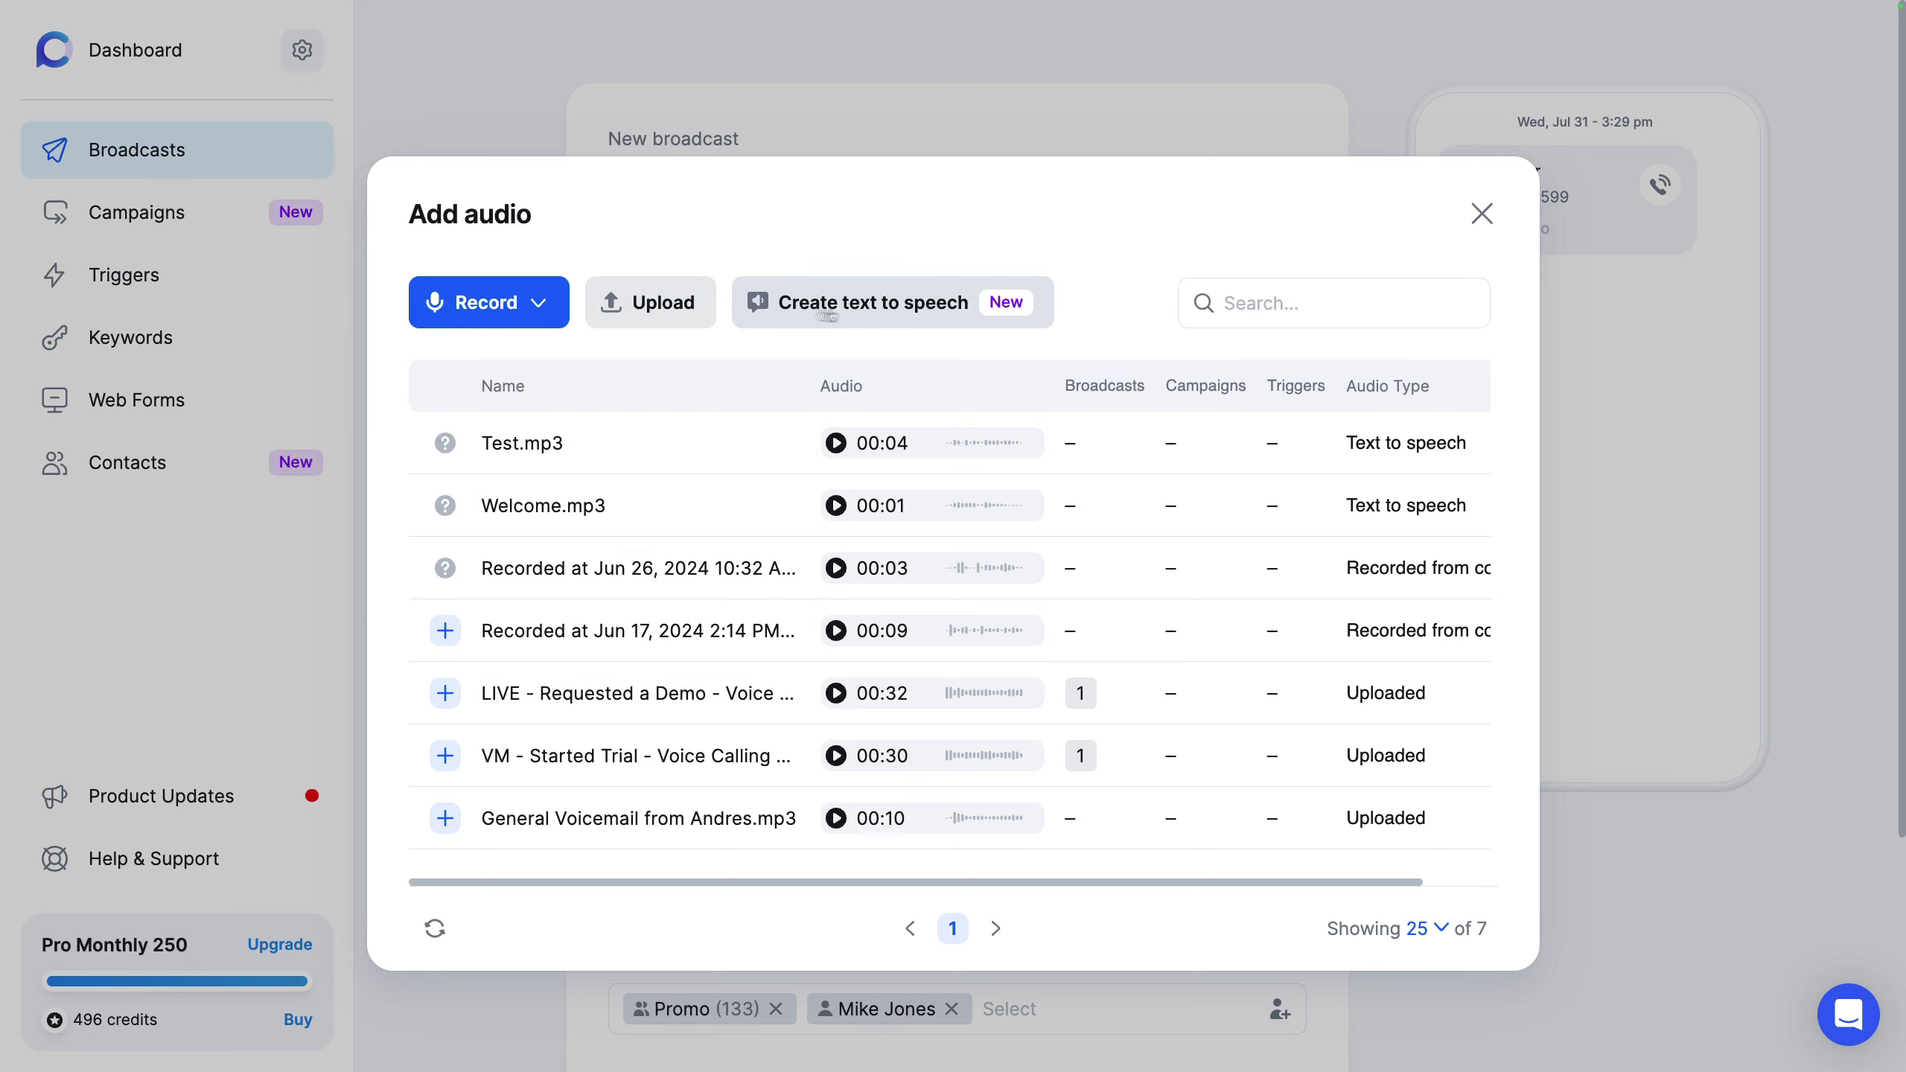
left_click(927, 301)
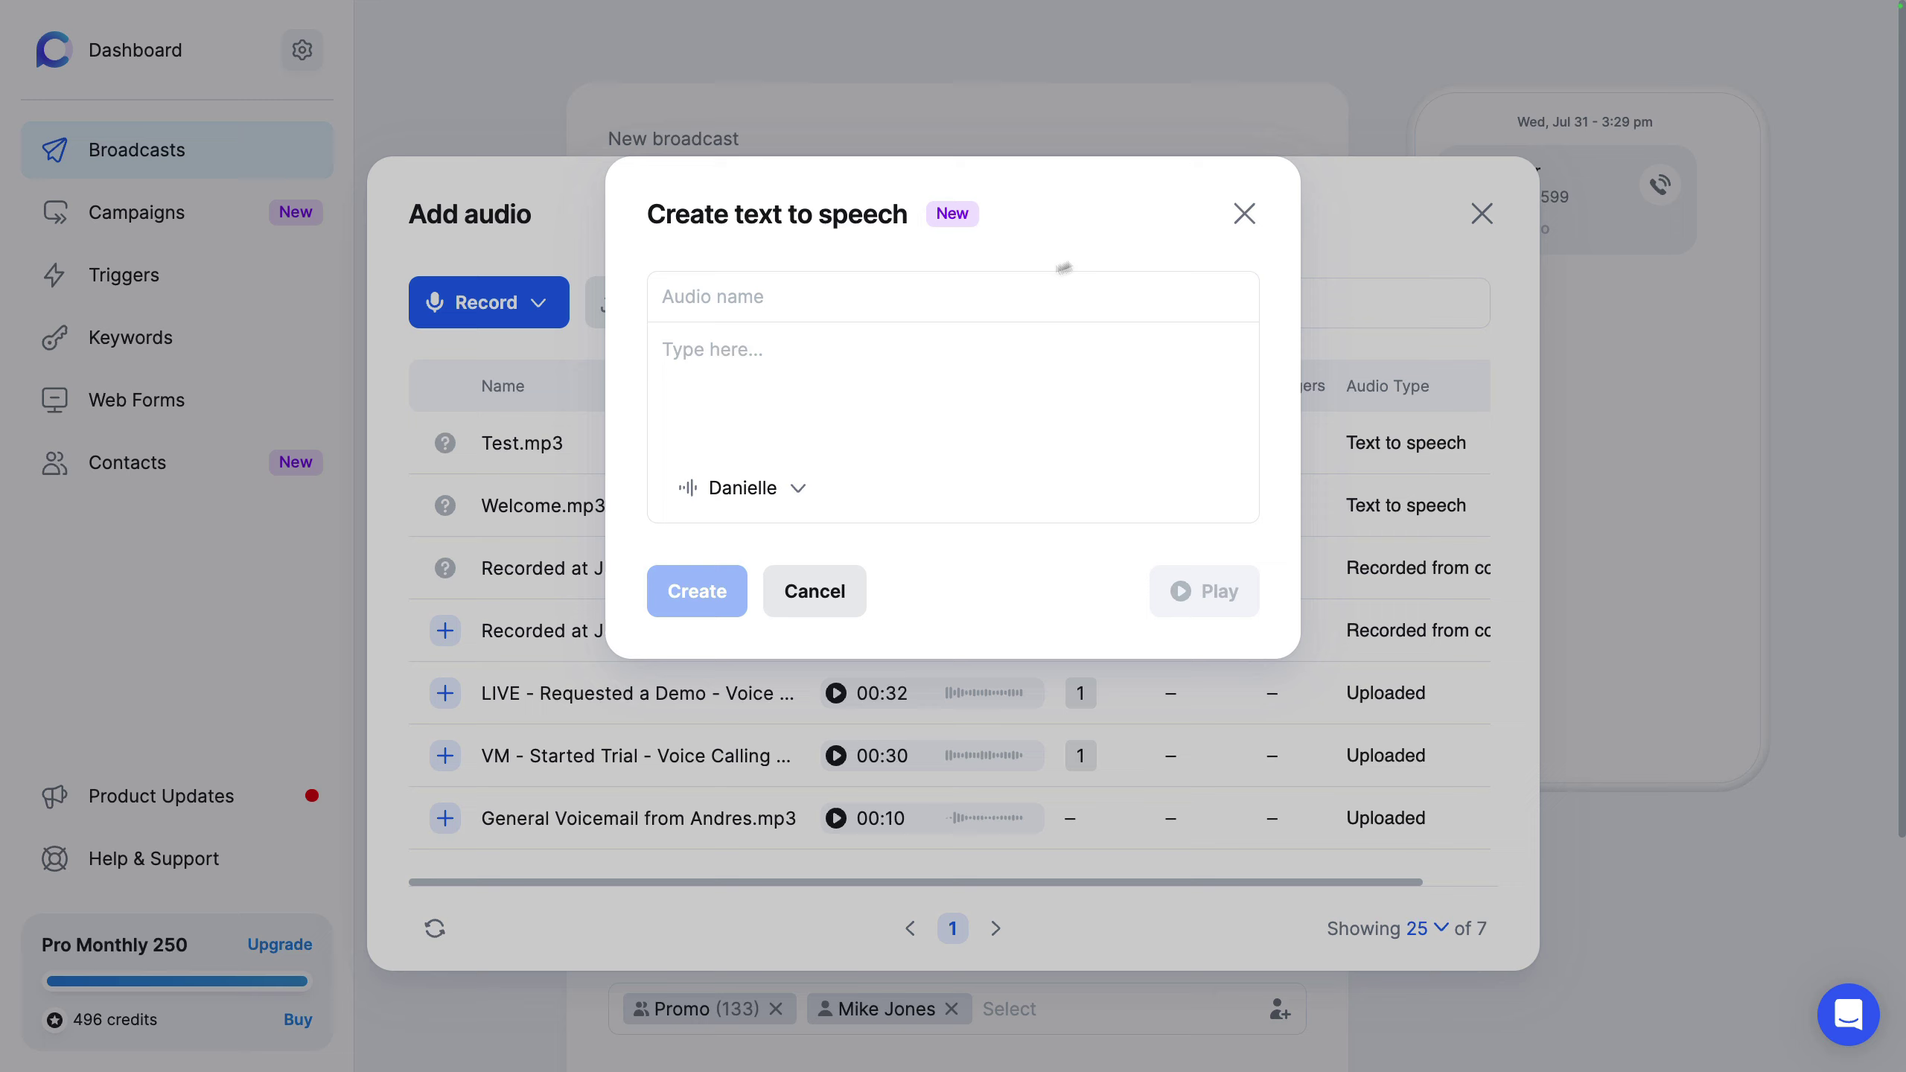
left_click(1244, 214)
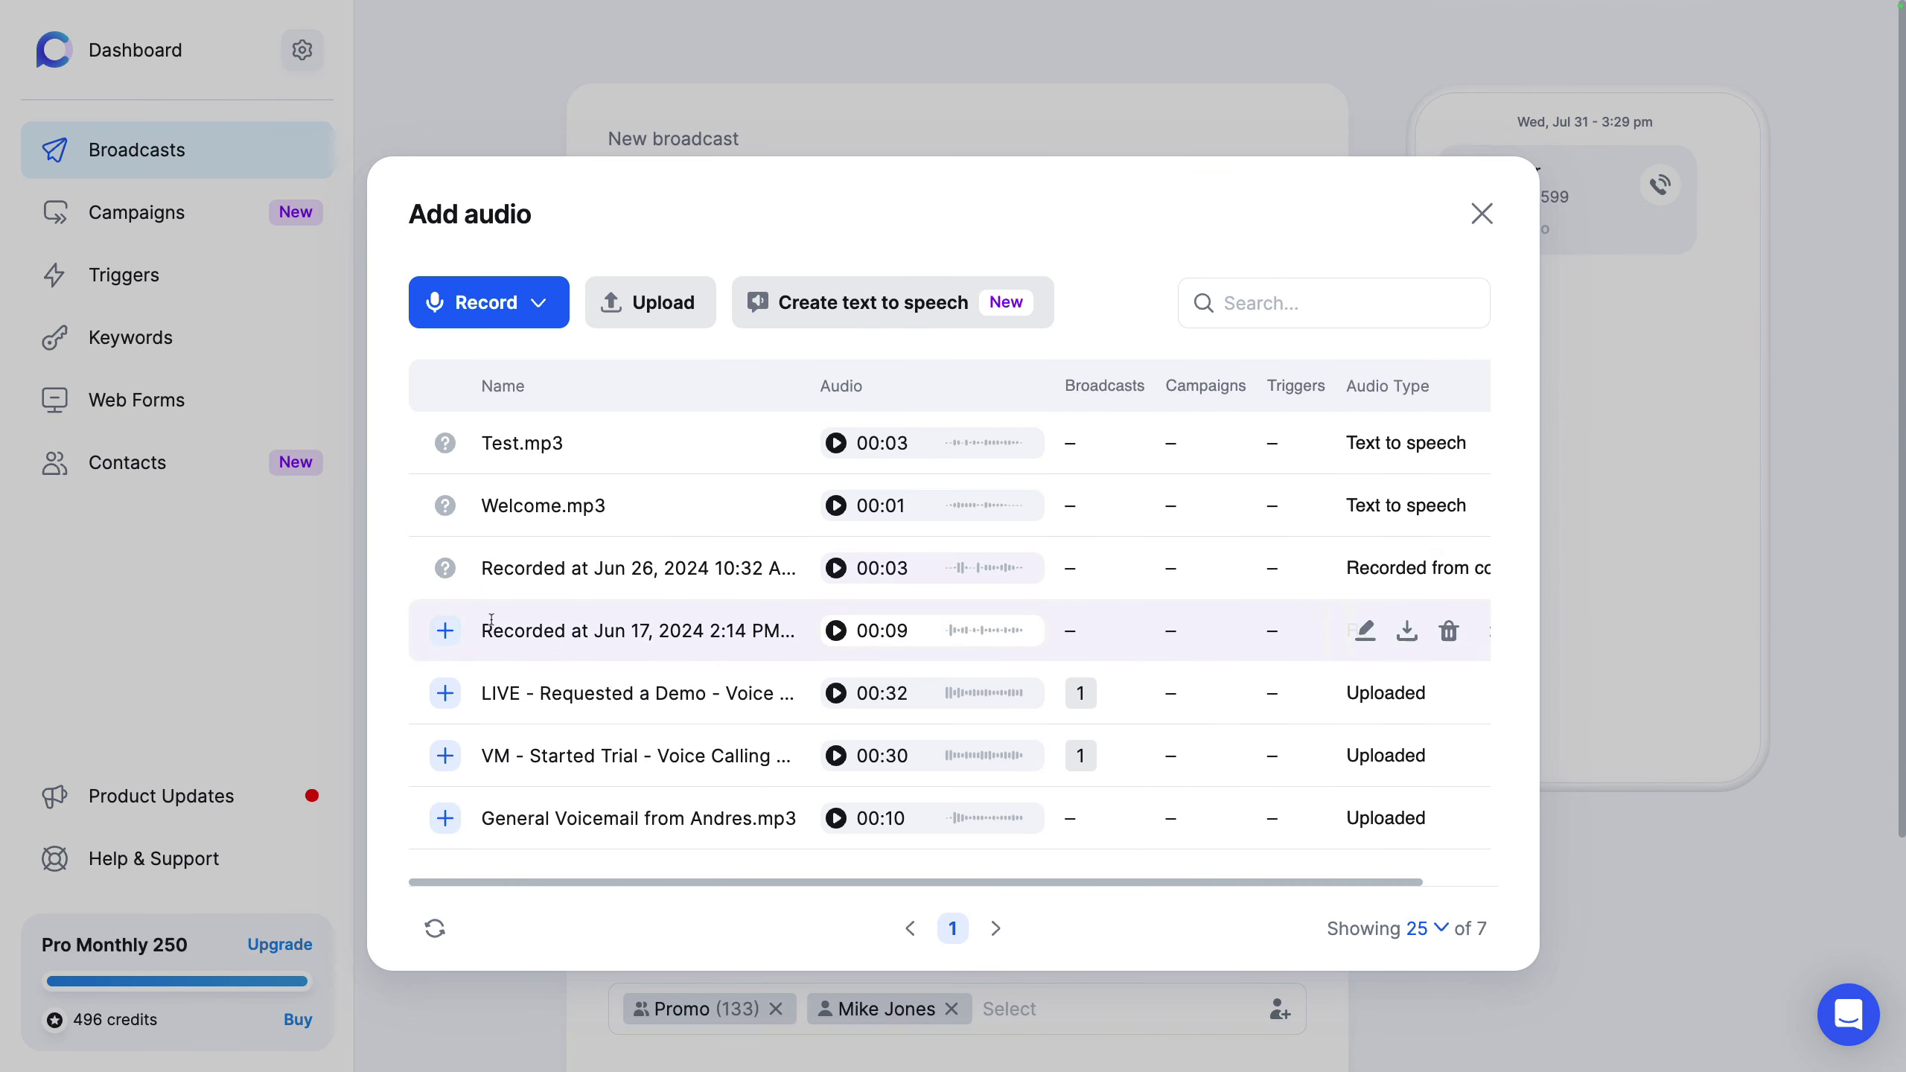
Step: Use the Jun 17 recording for Live answer and enable call transfer on digit 1 with a transfer number
left_click(445, 631)
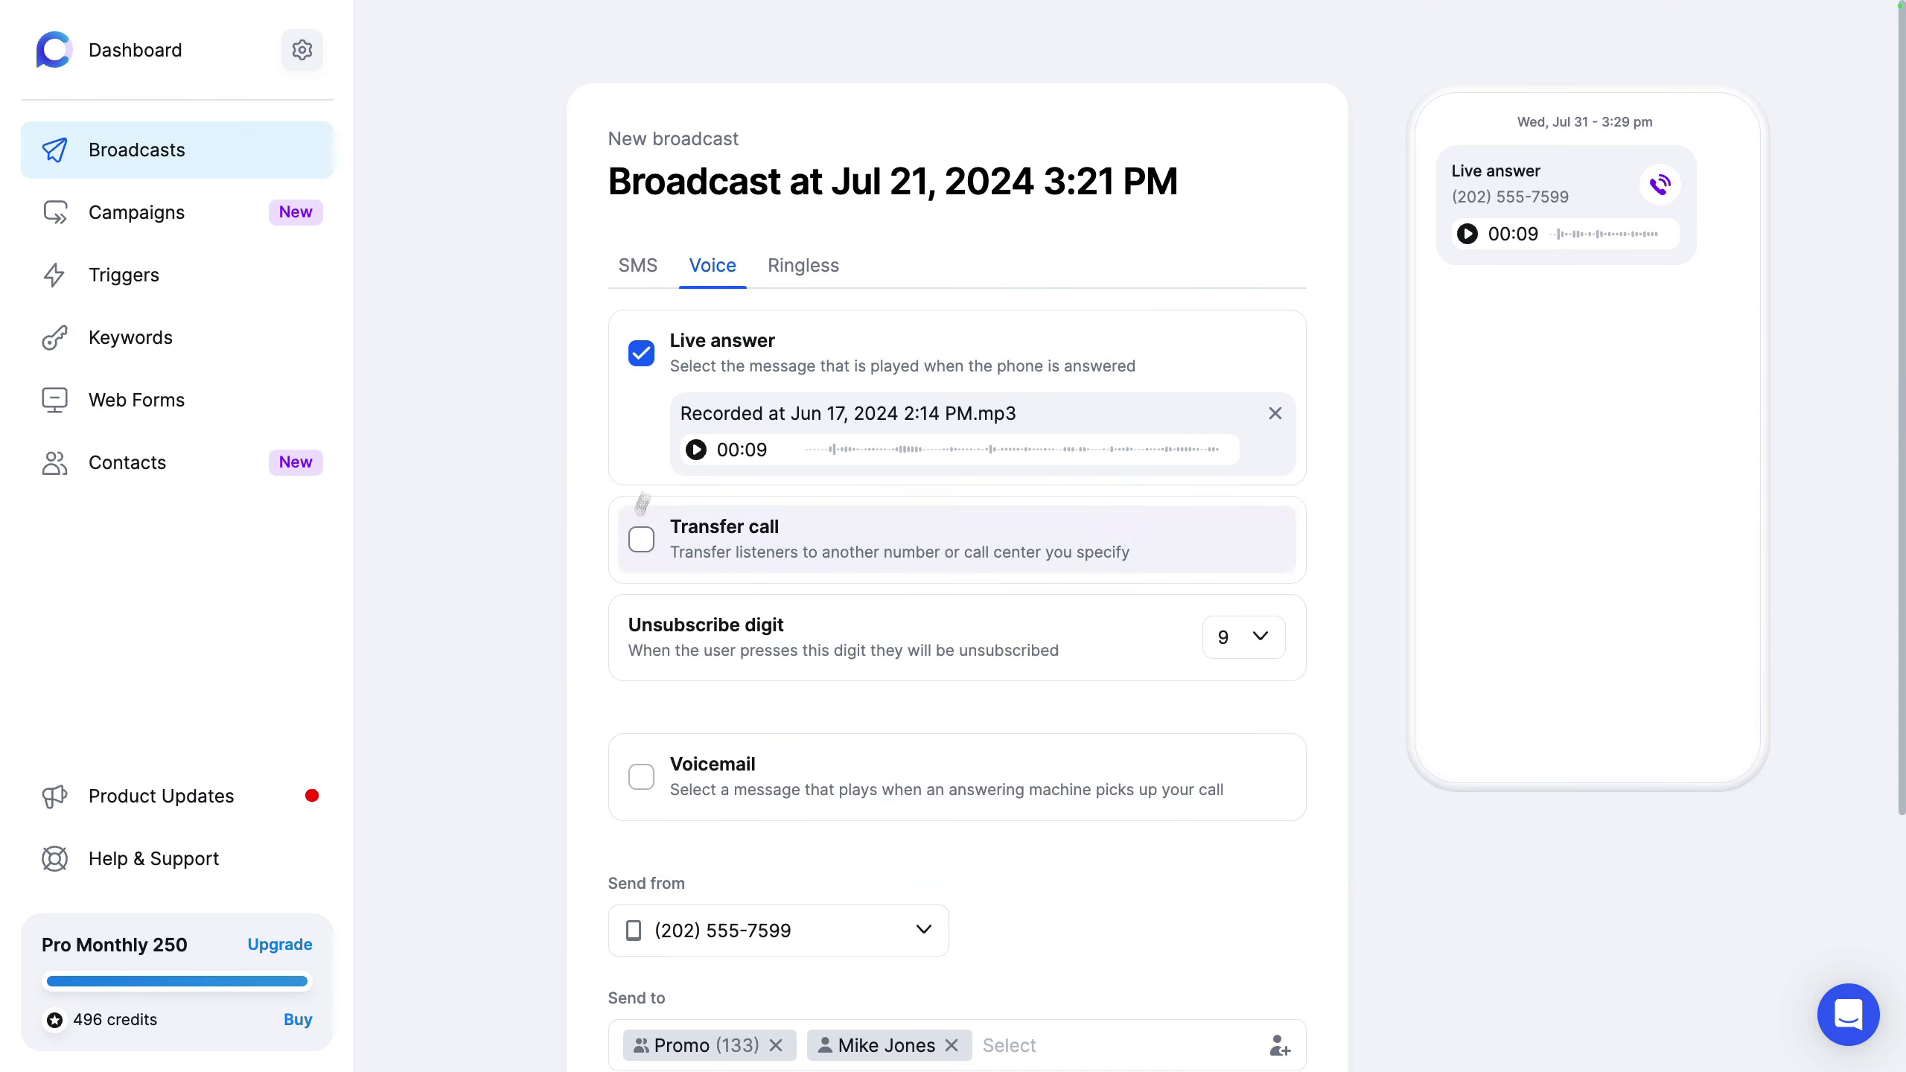
left_click(746, 536)
left_click(1005, 598)
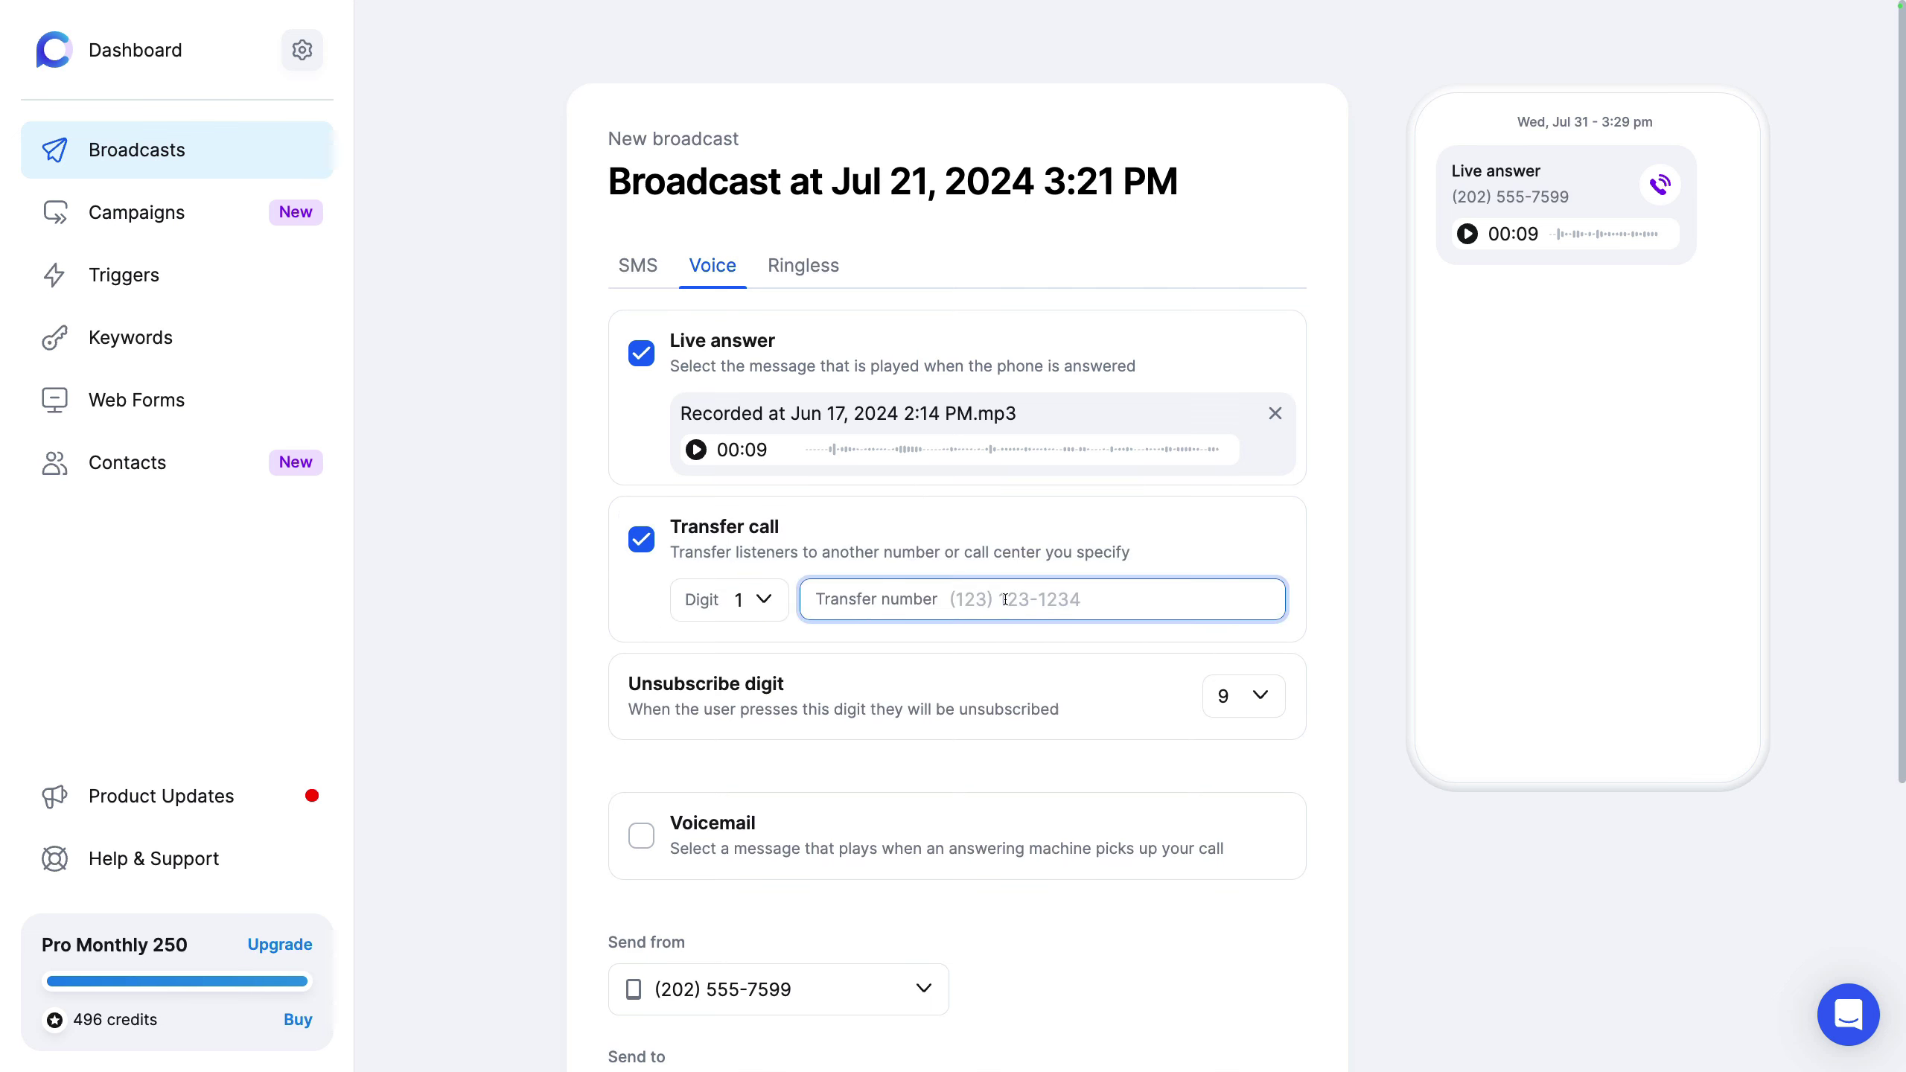
left_click(554, 699)
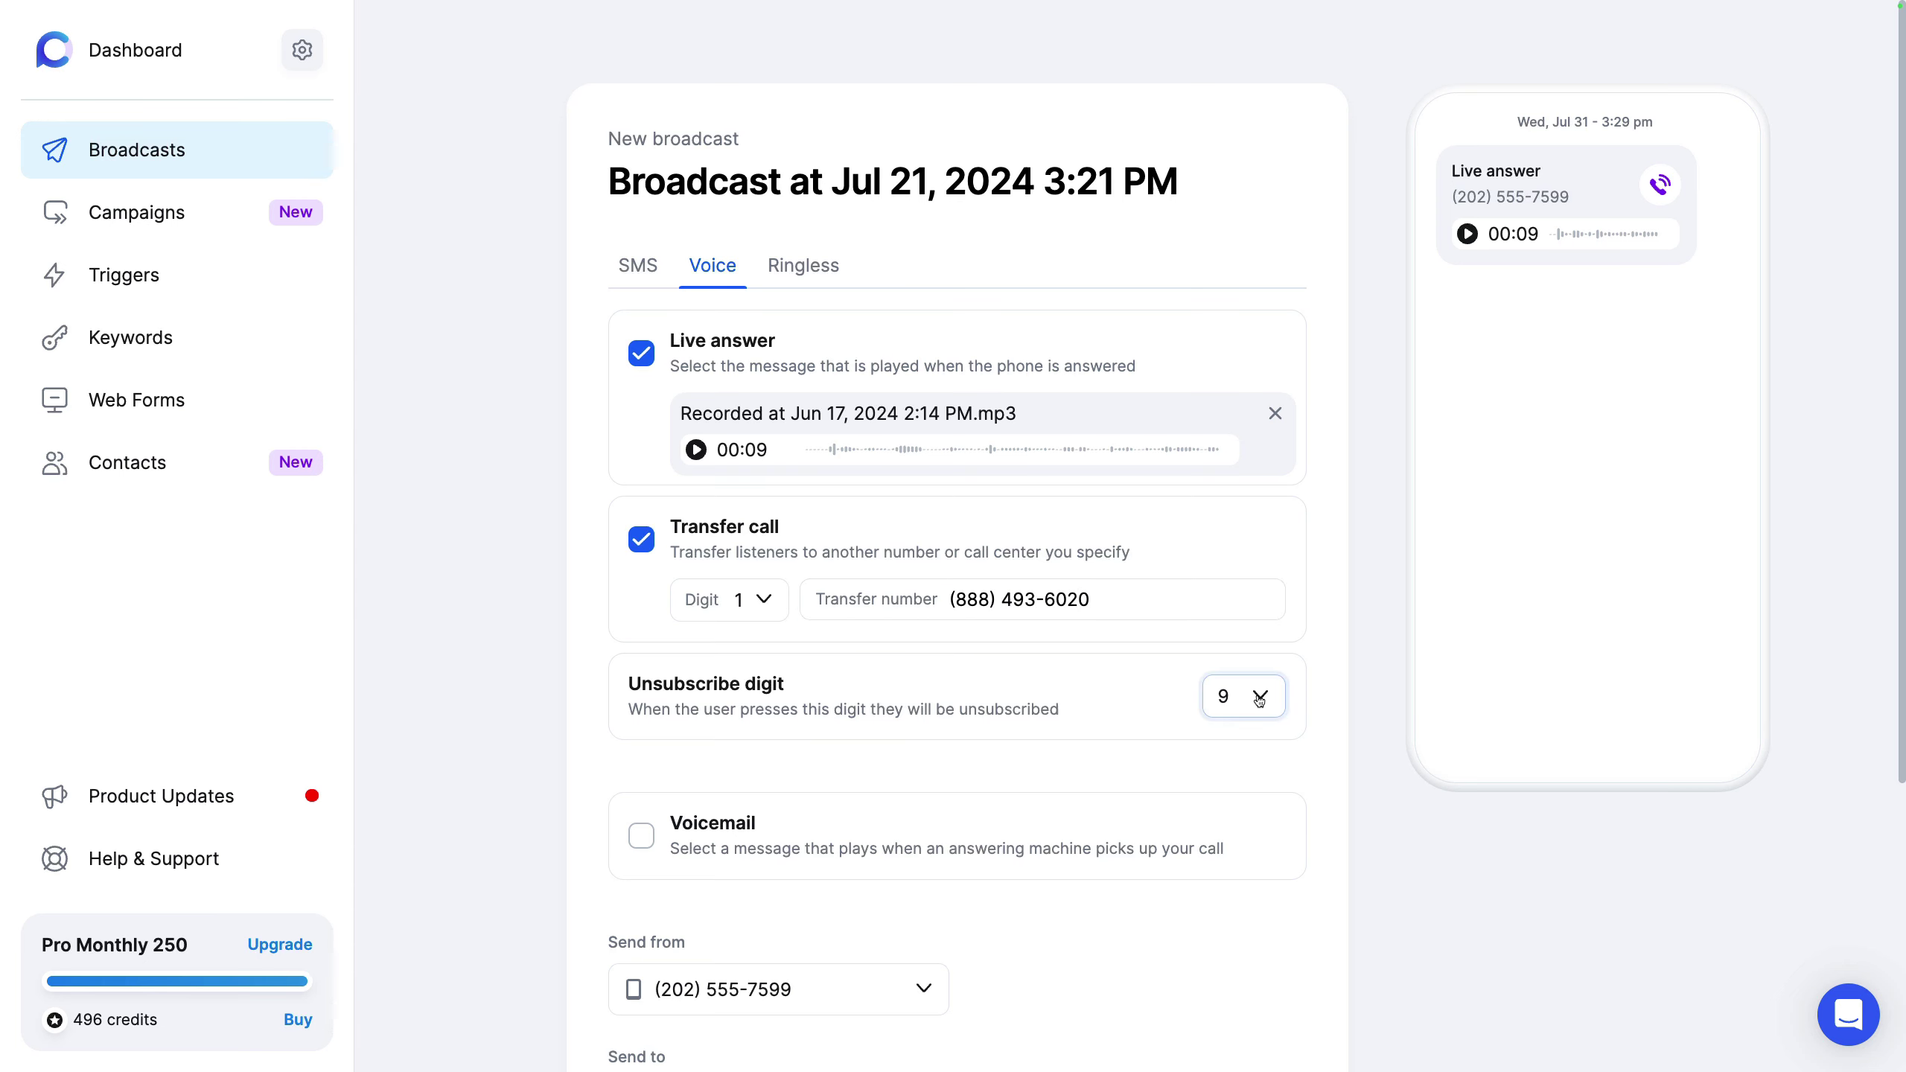
Step: Turn on Voicemail and set it to play the VM - Started Trial audio
scroll(1259, 698, "down", 5)
left_click(868, 450)
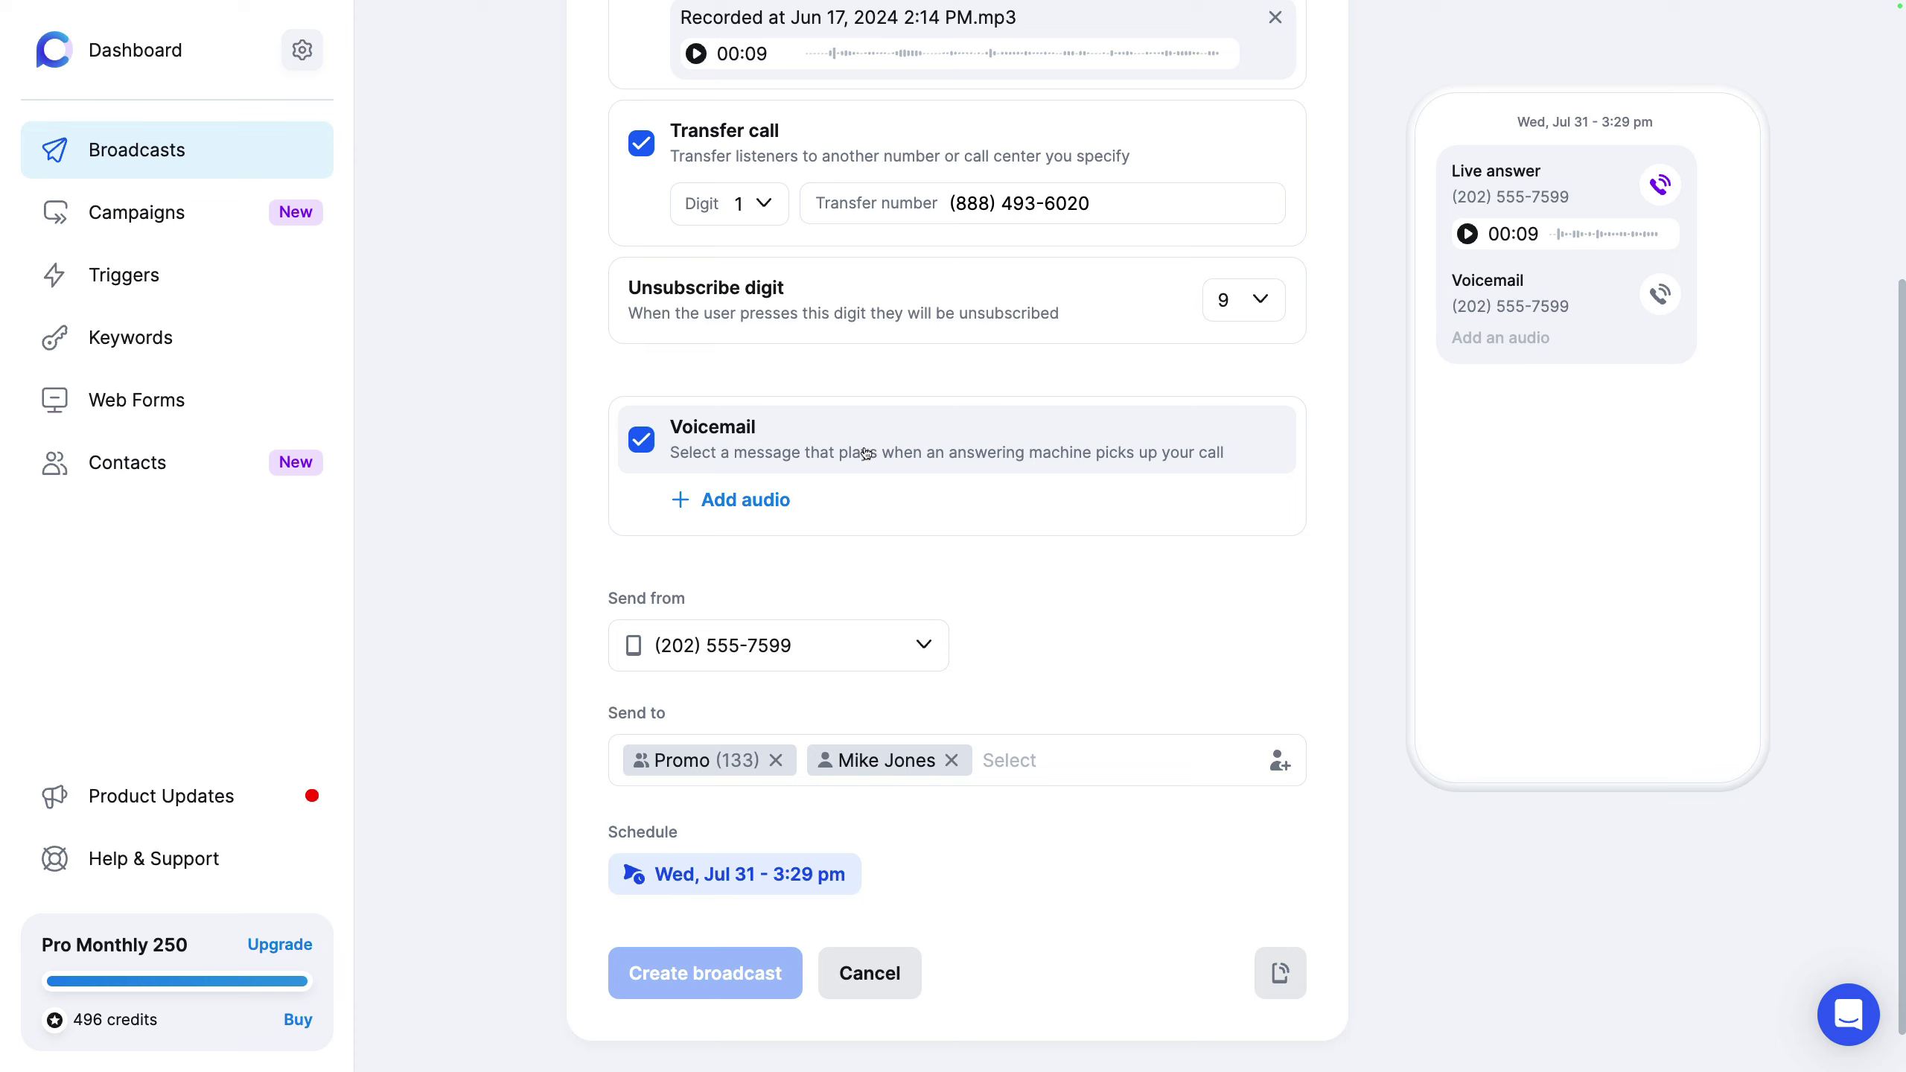
left_click(748, 501)
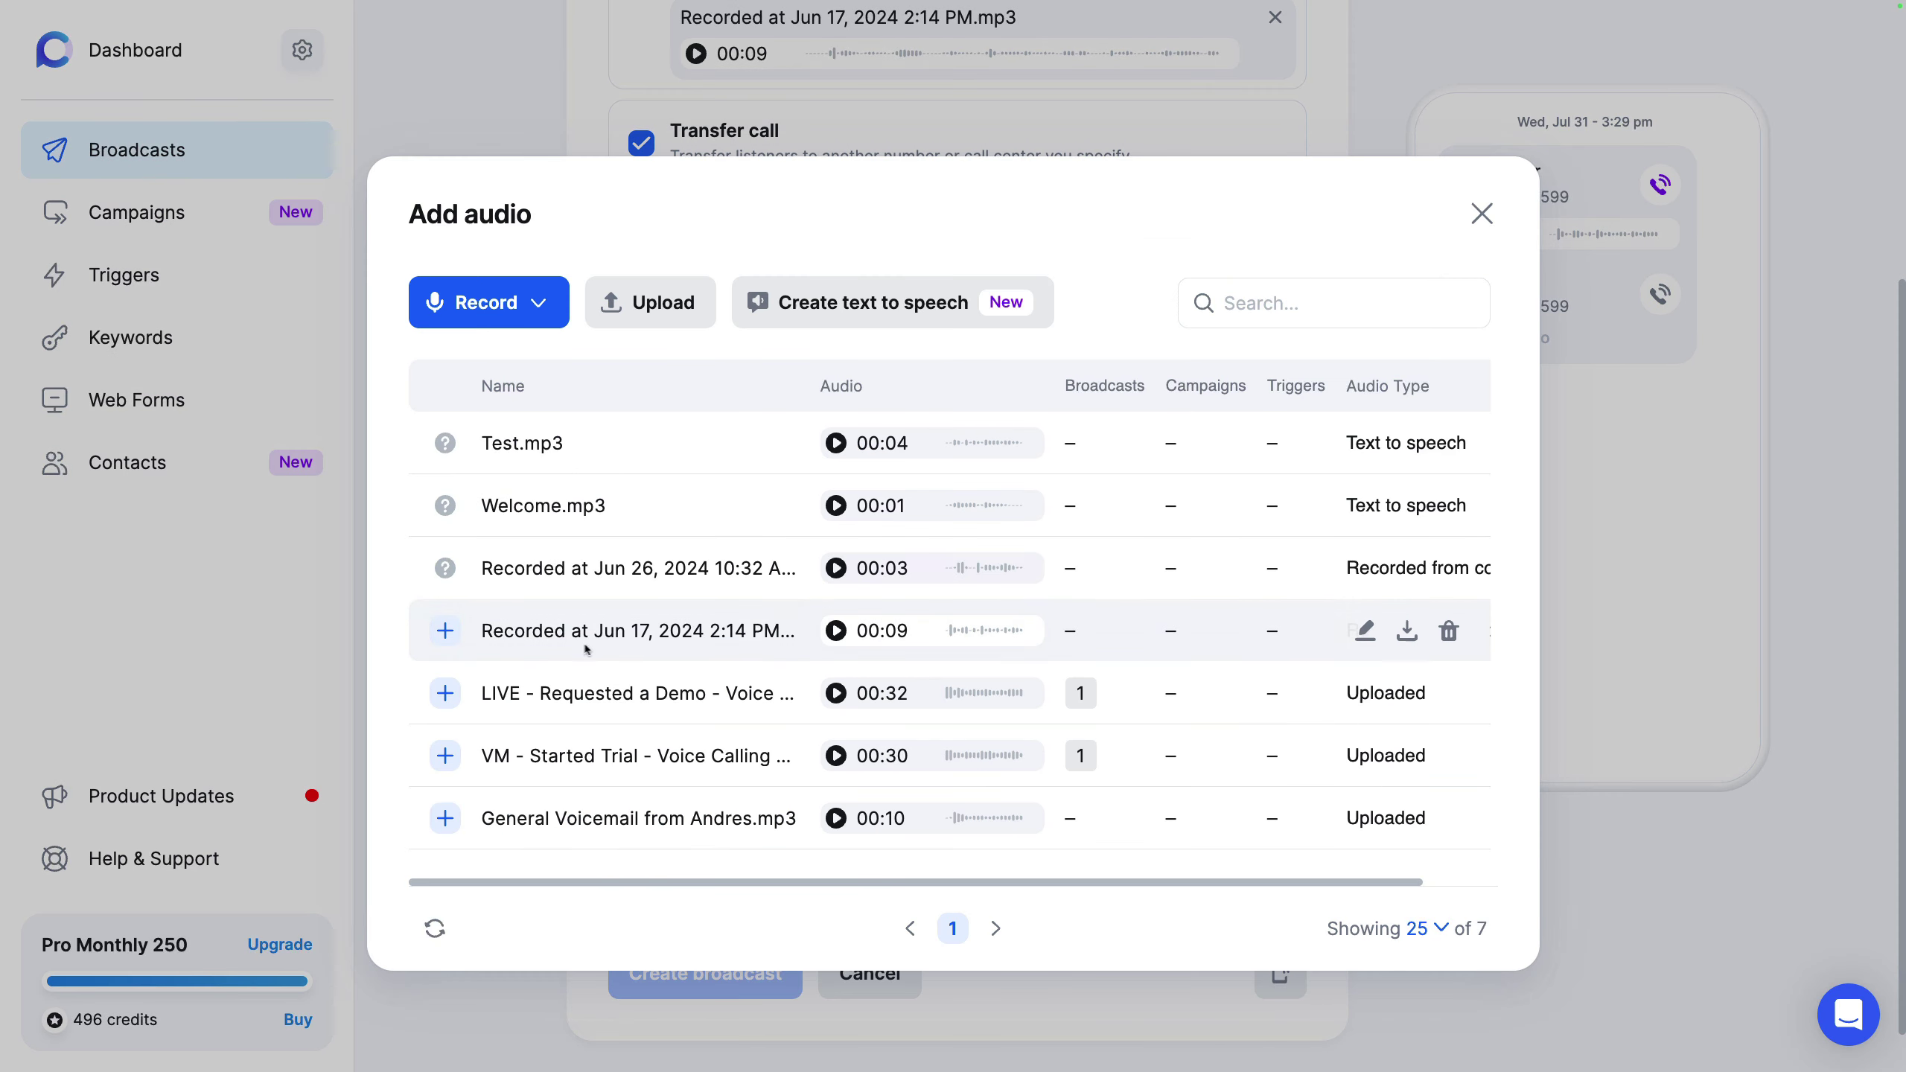
left_click(445, 755)
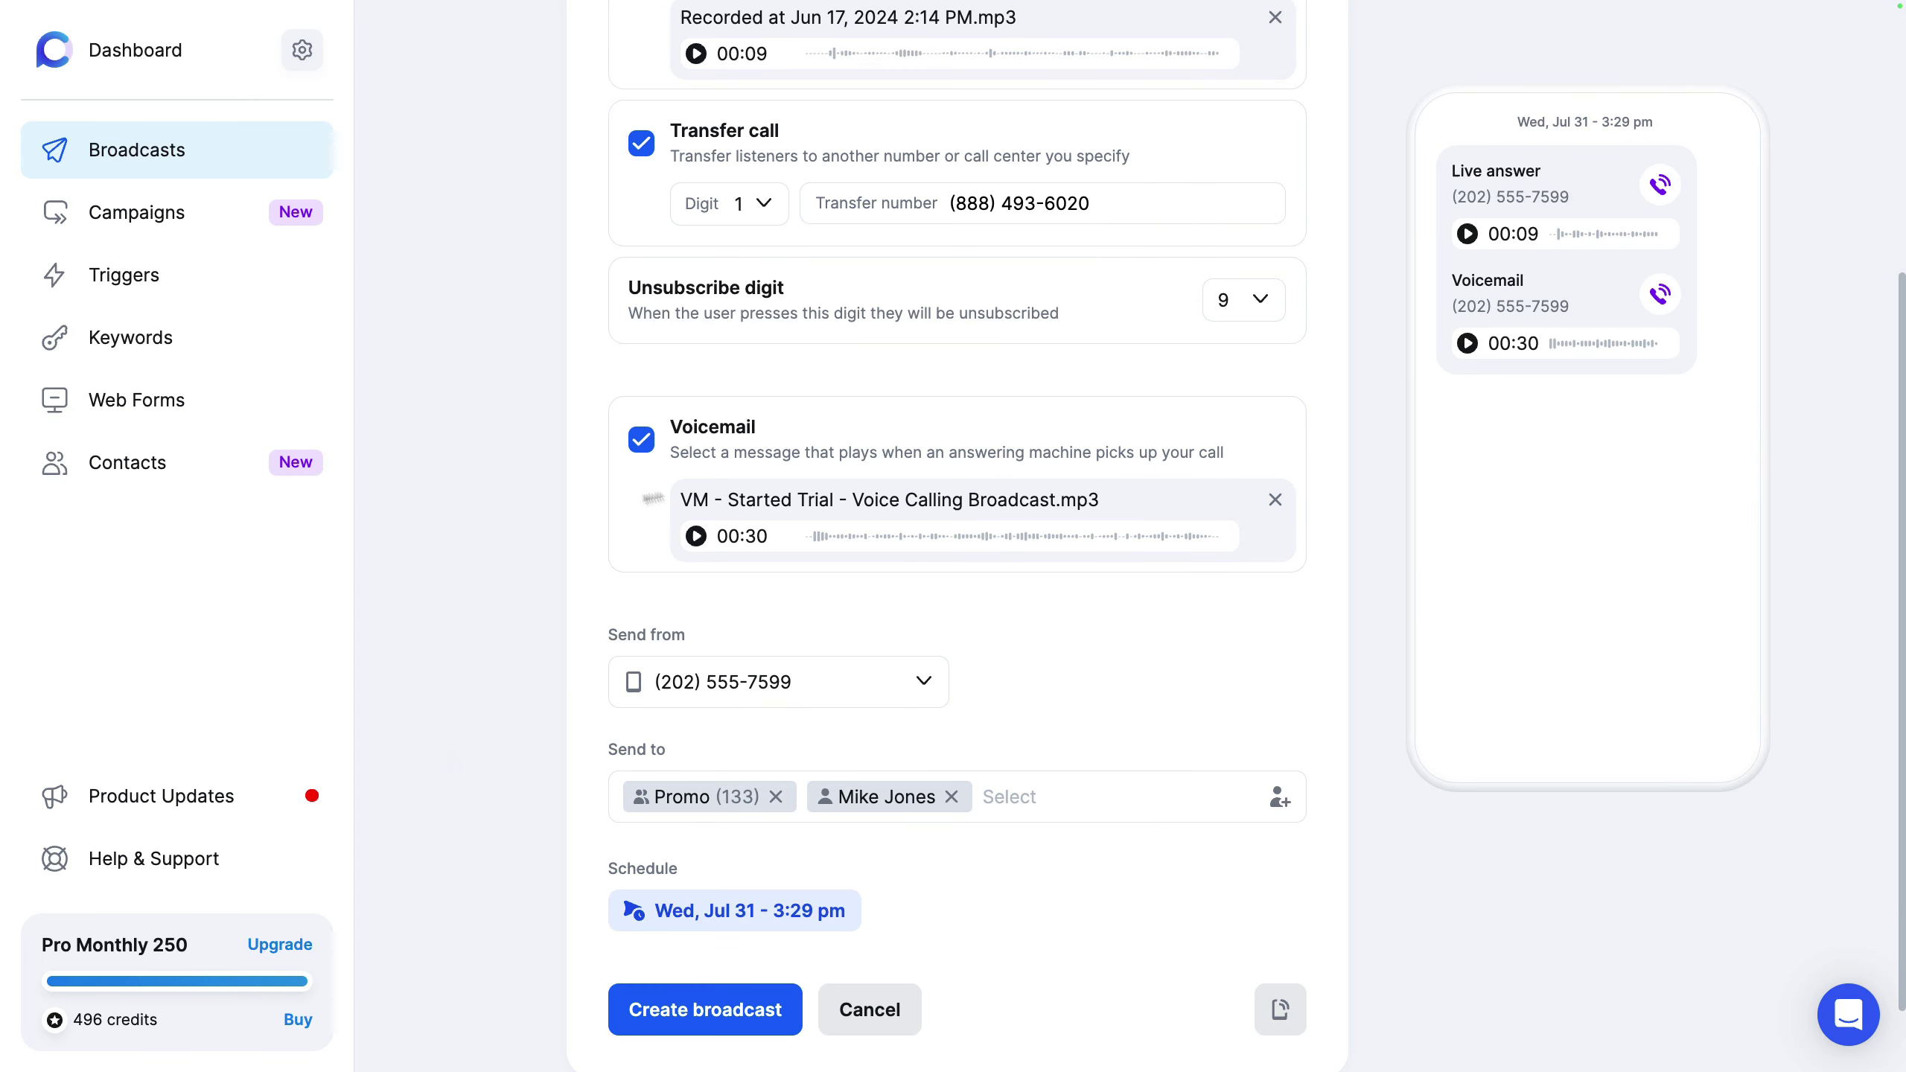
Step: Look through the sending numbers and cancel the new caller ID form without adding one
left_click(874, 680)
scroll(872, 687, "down", 2)
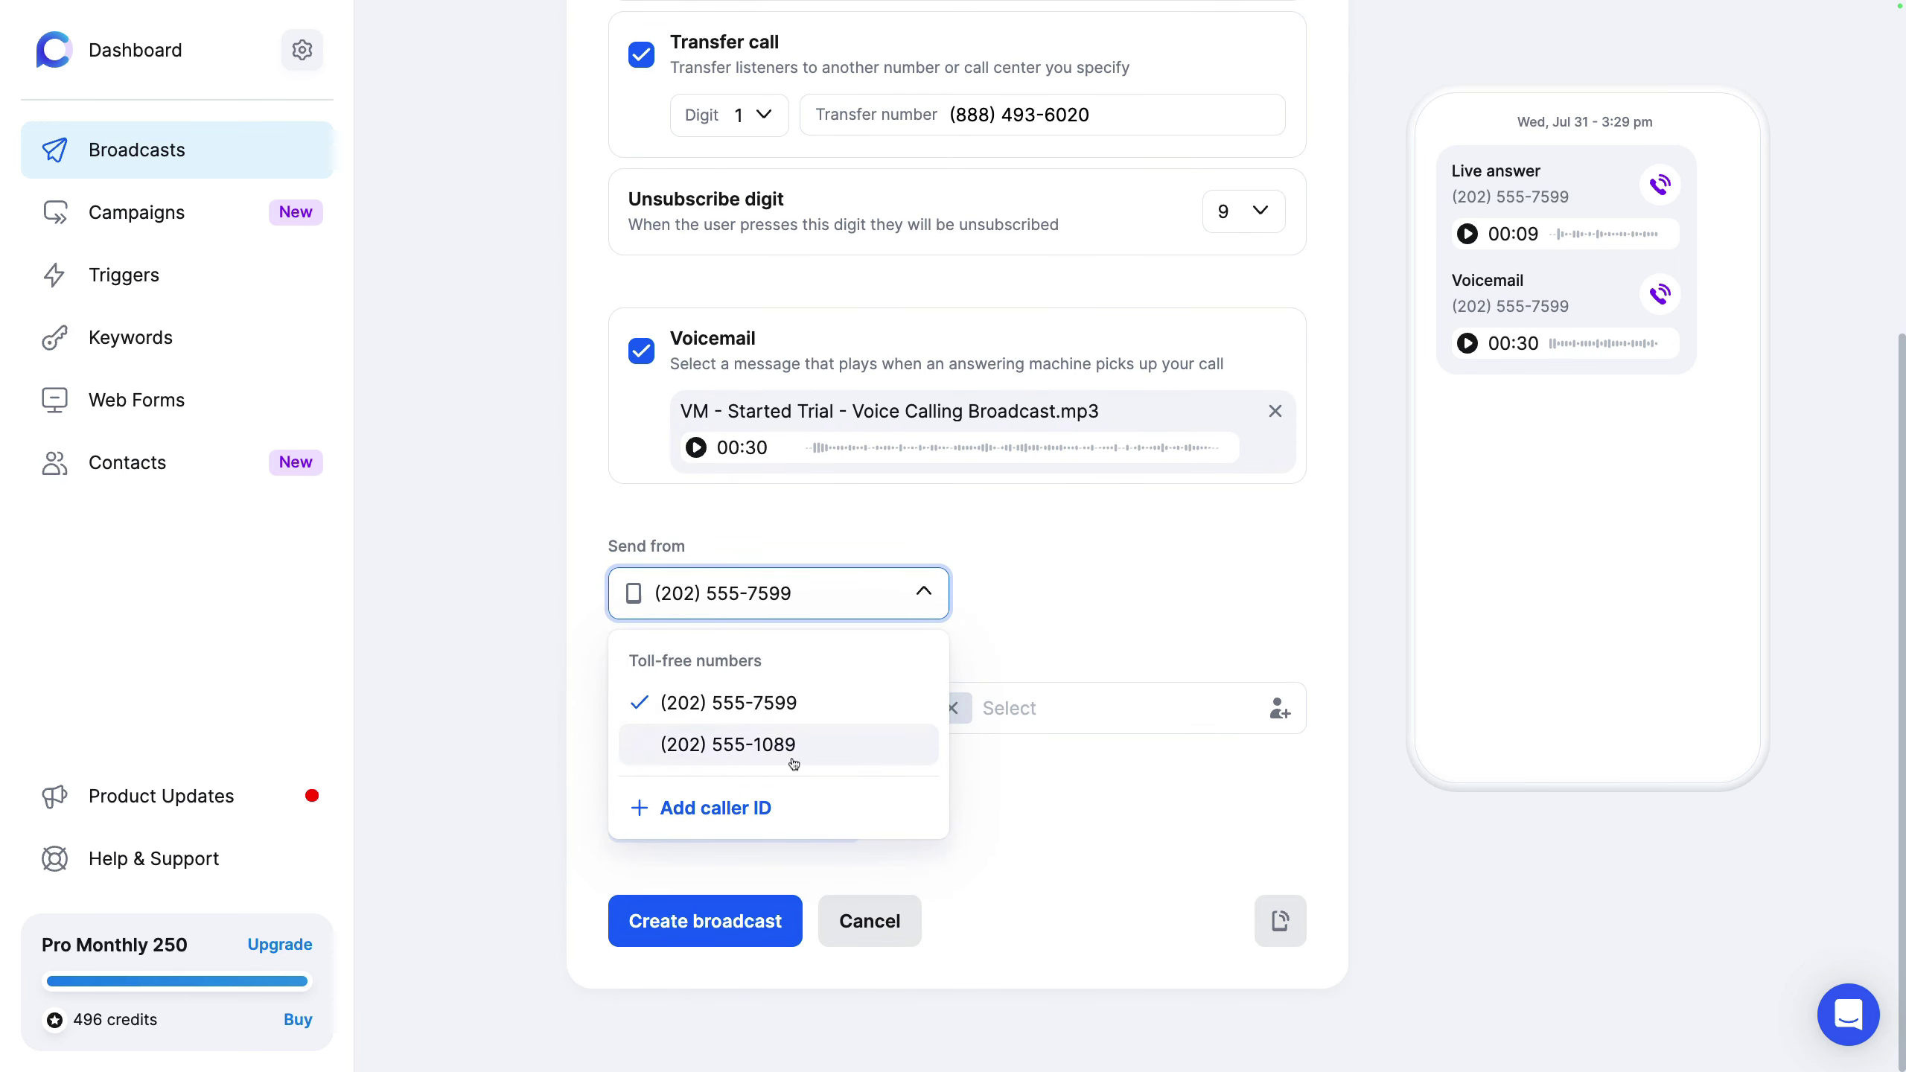
left_click(782, 808)
left_click(917, 494)
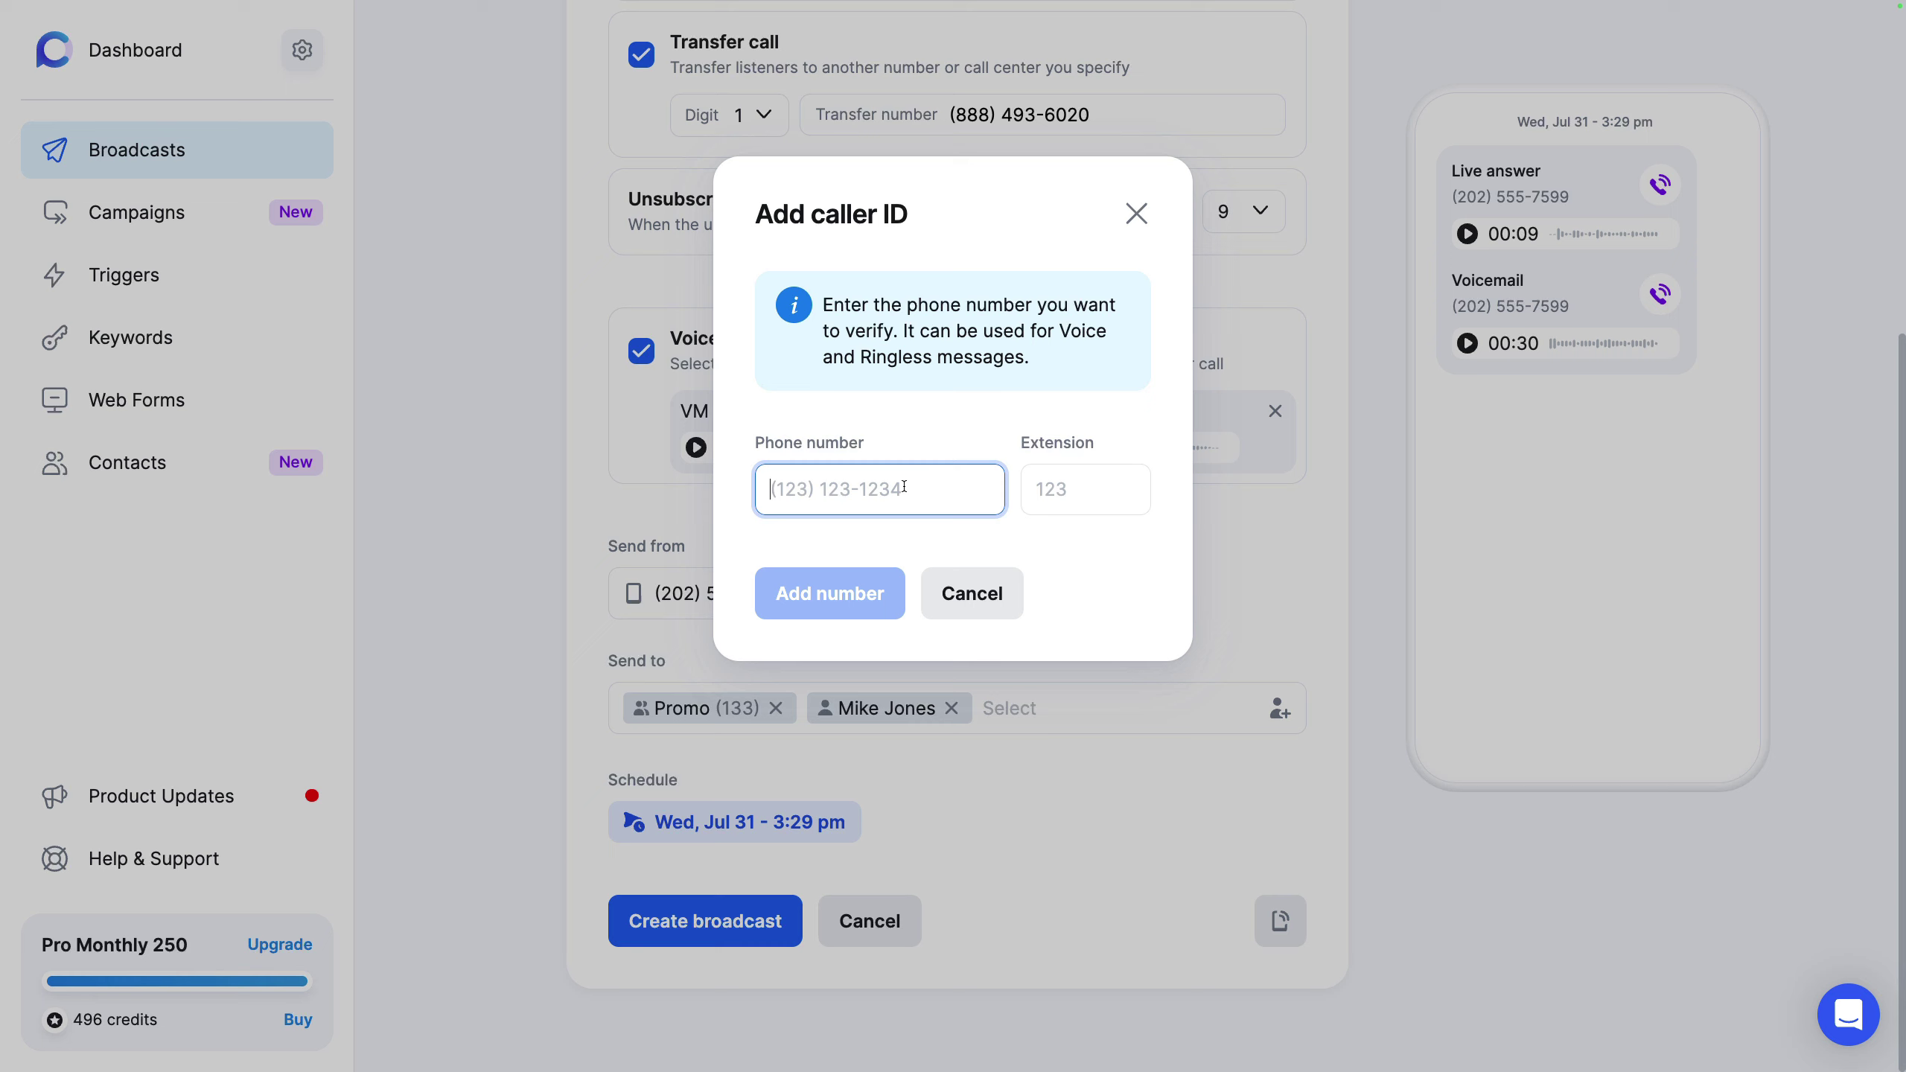
left_click(1135, 227)
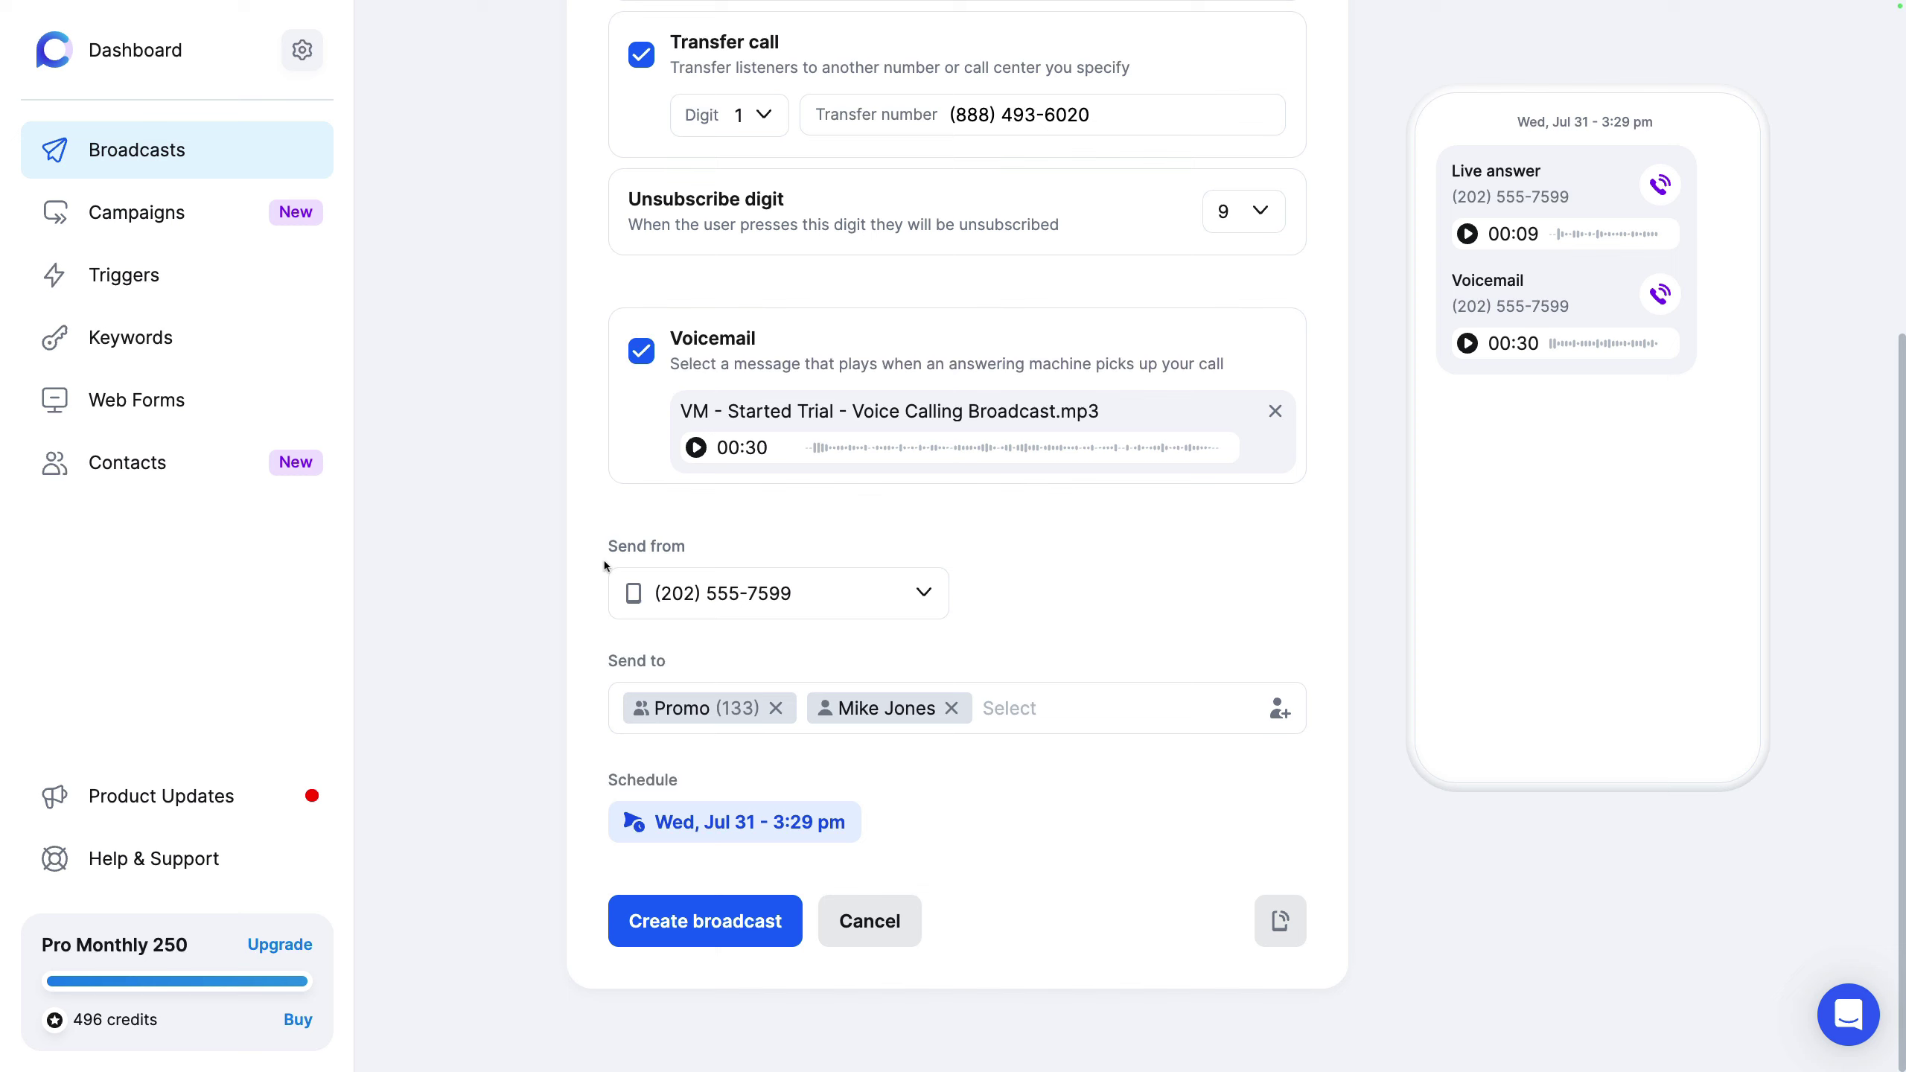
left_click(777, 708)
Step: Close the test send field without sending and scroll back to the top of the form
left_click(1275, 927)
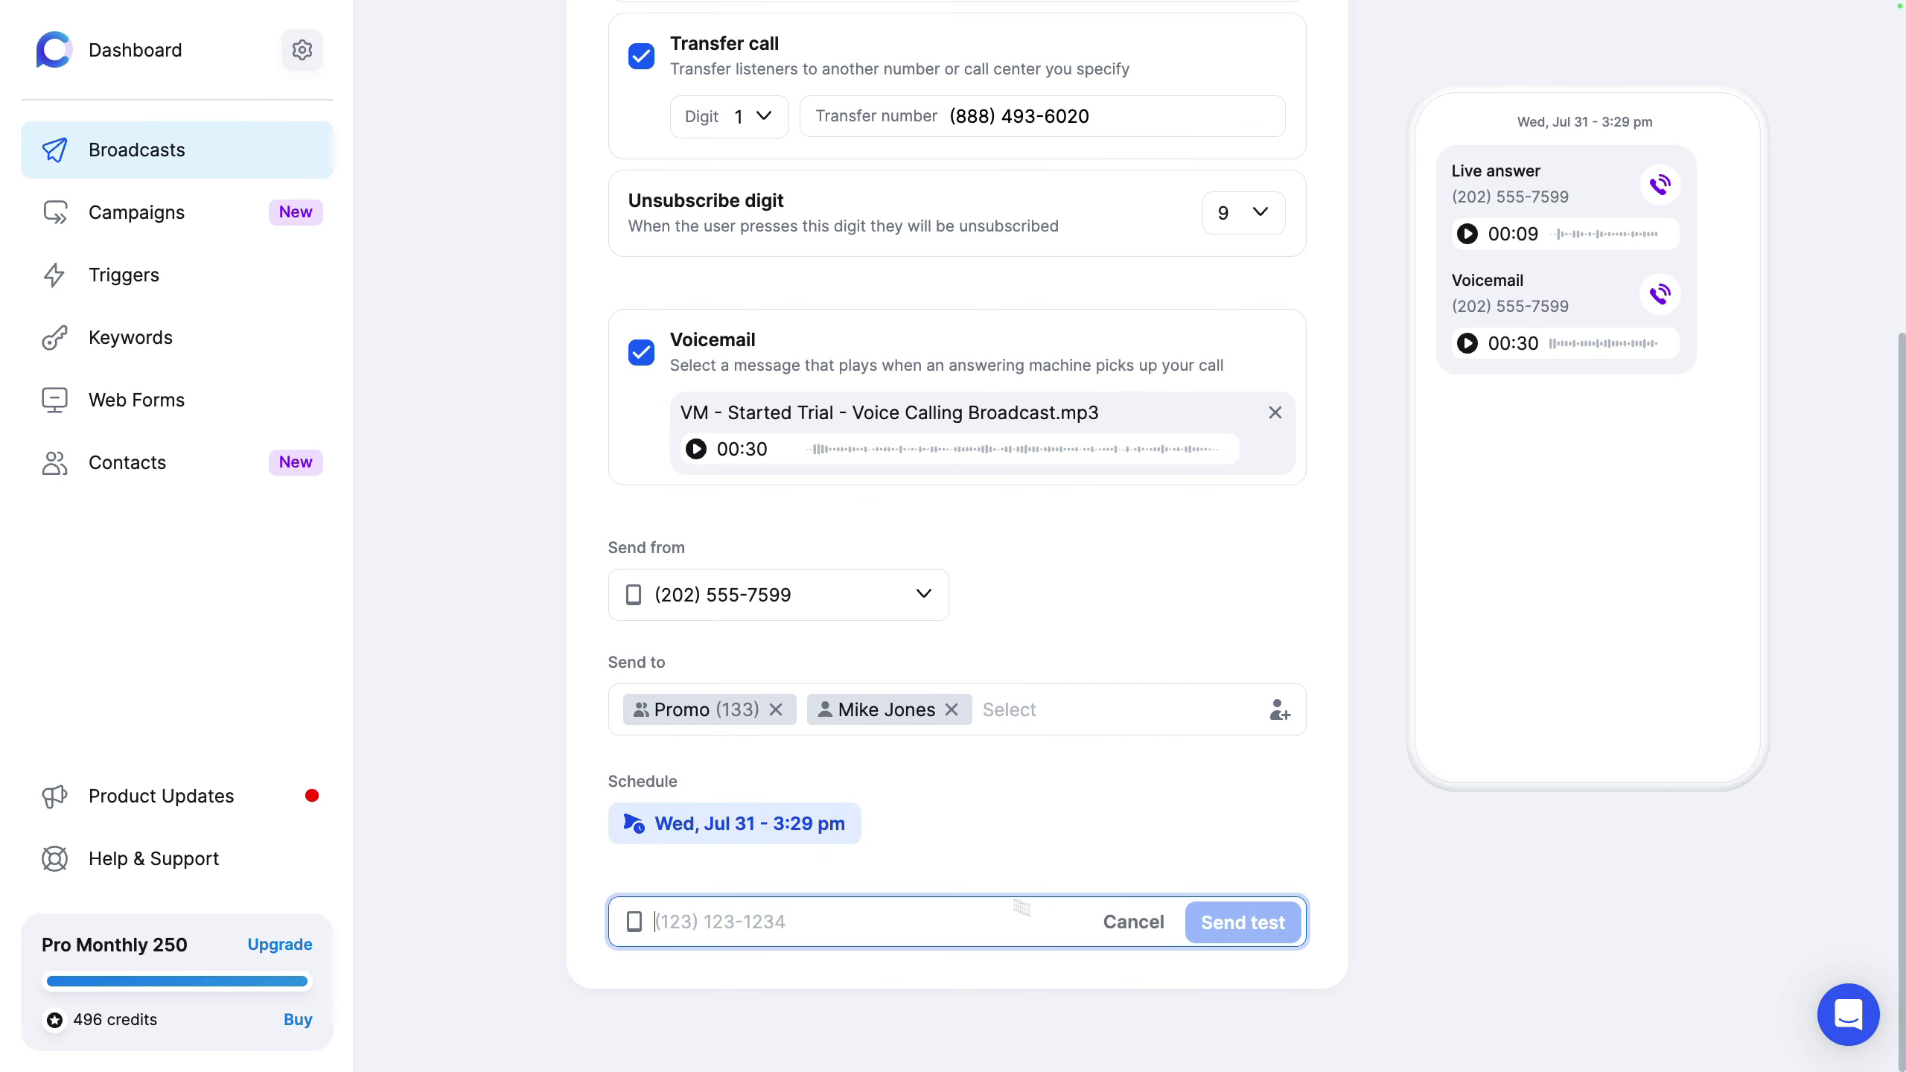
left_click(1131, 923)
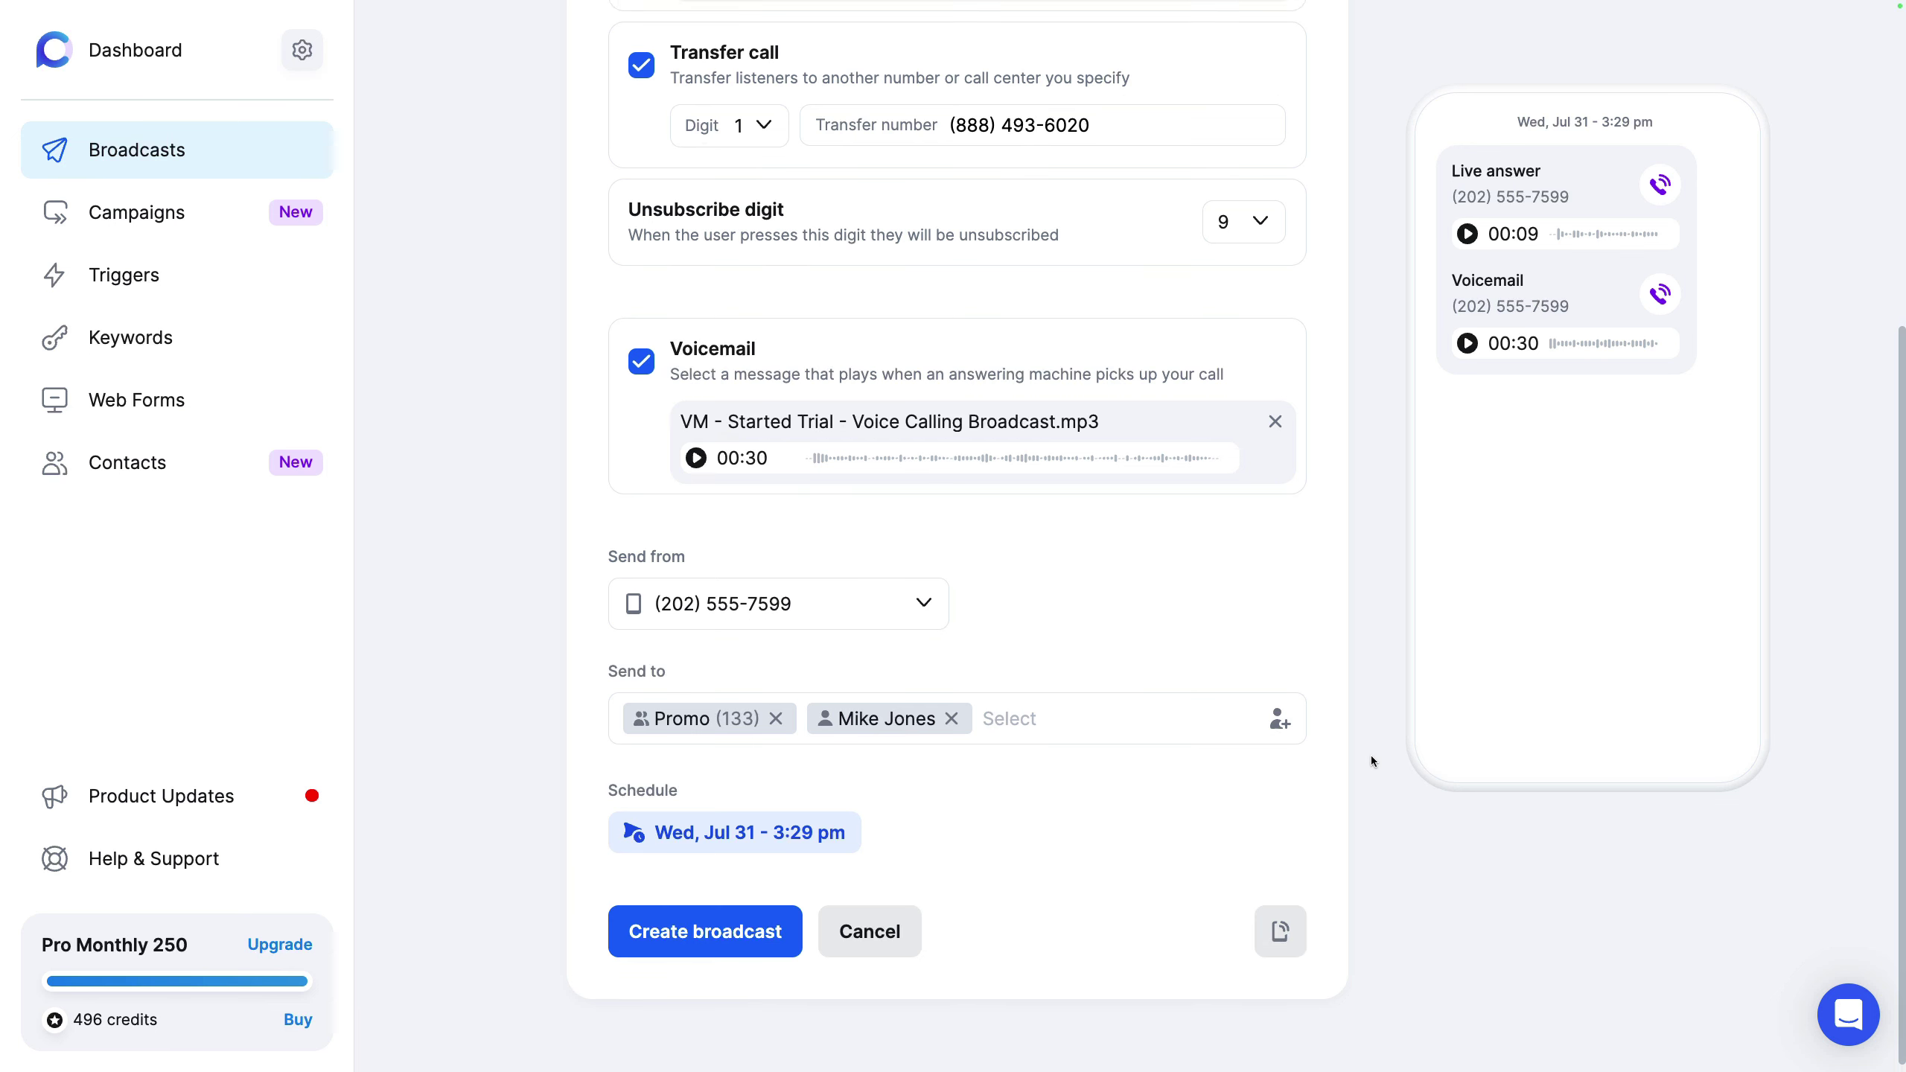
scroll(1370, 755, "up", 6)
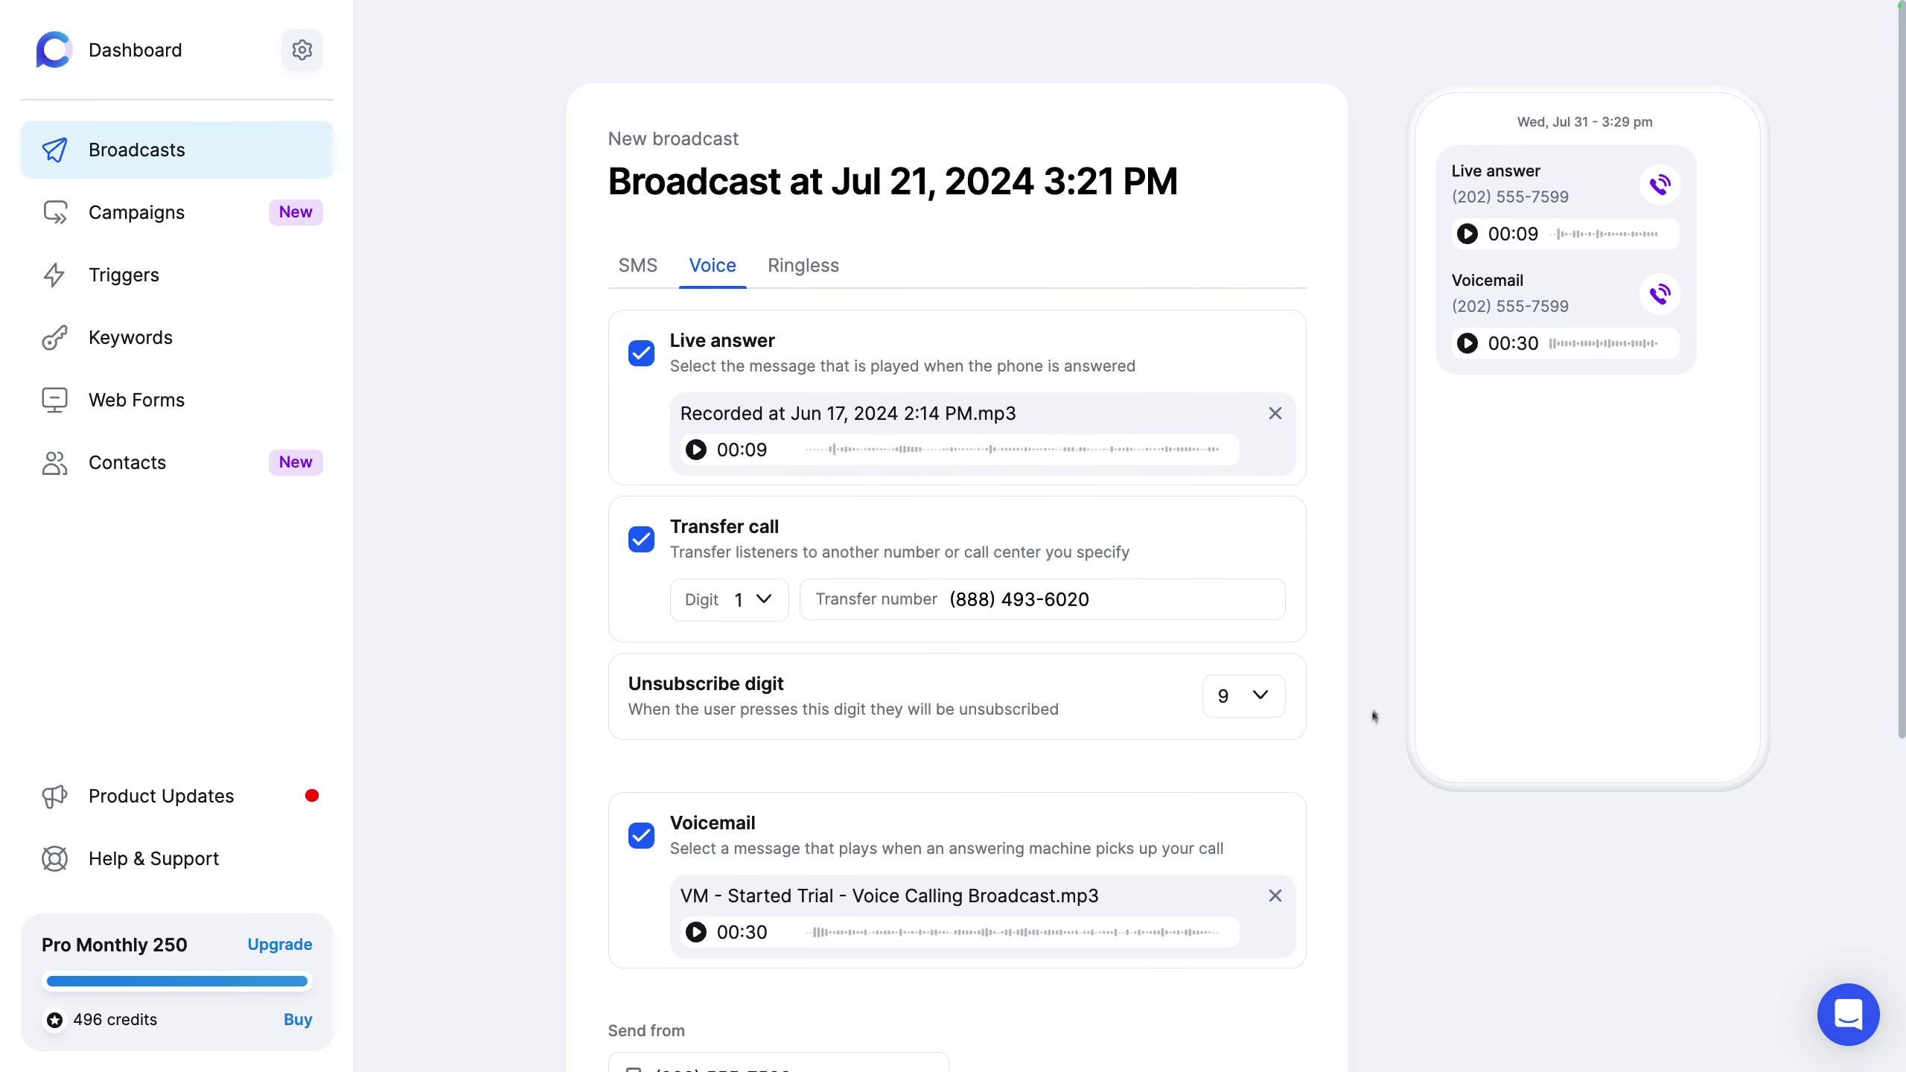
left_click(824, 286)
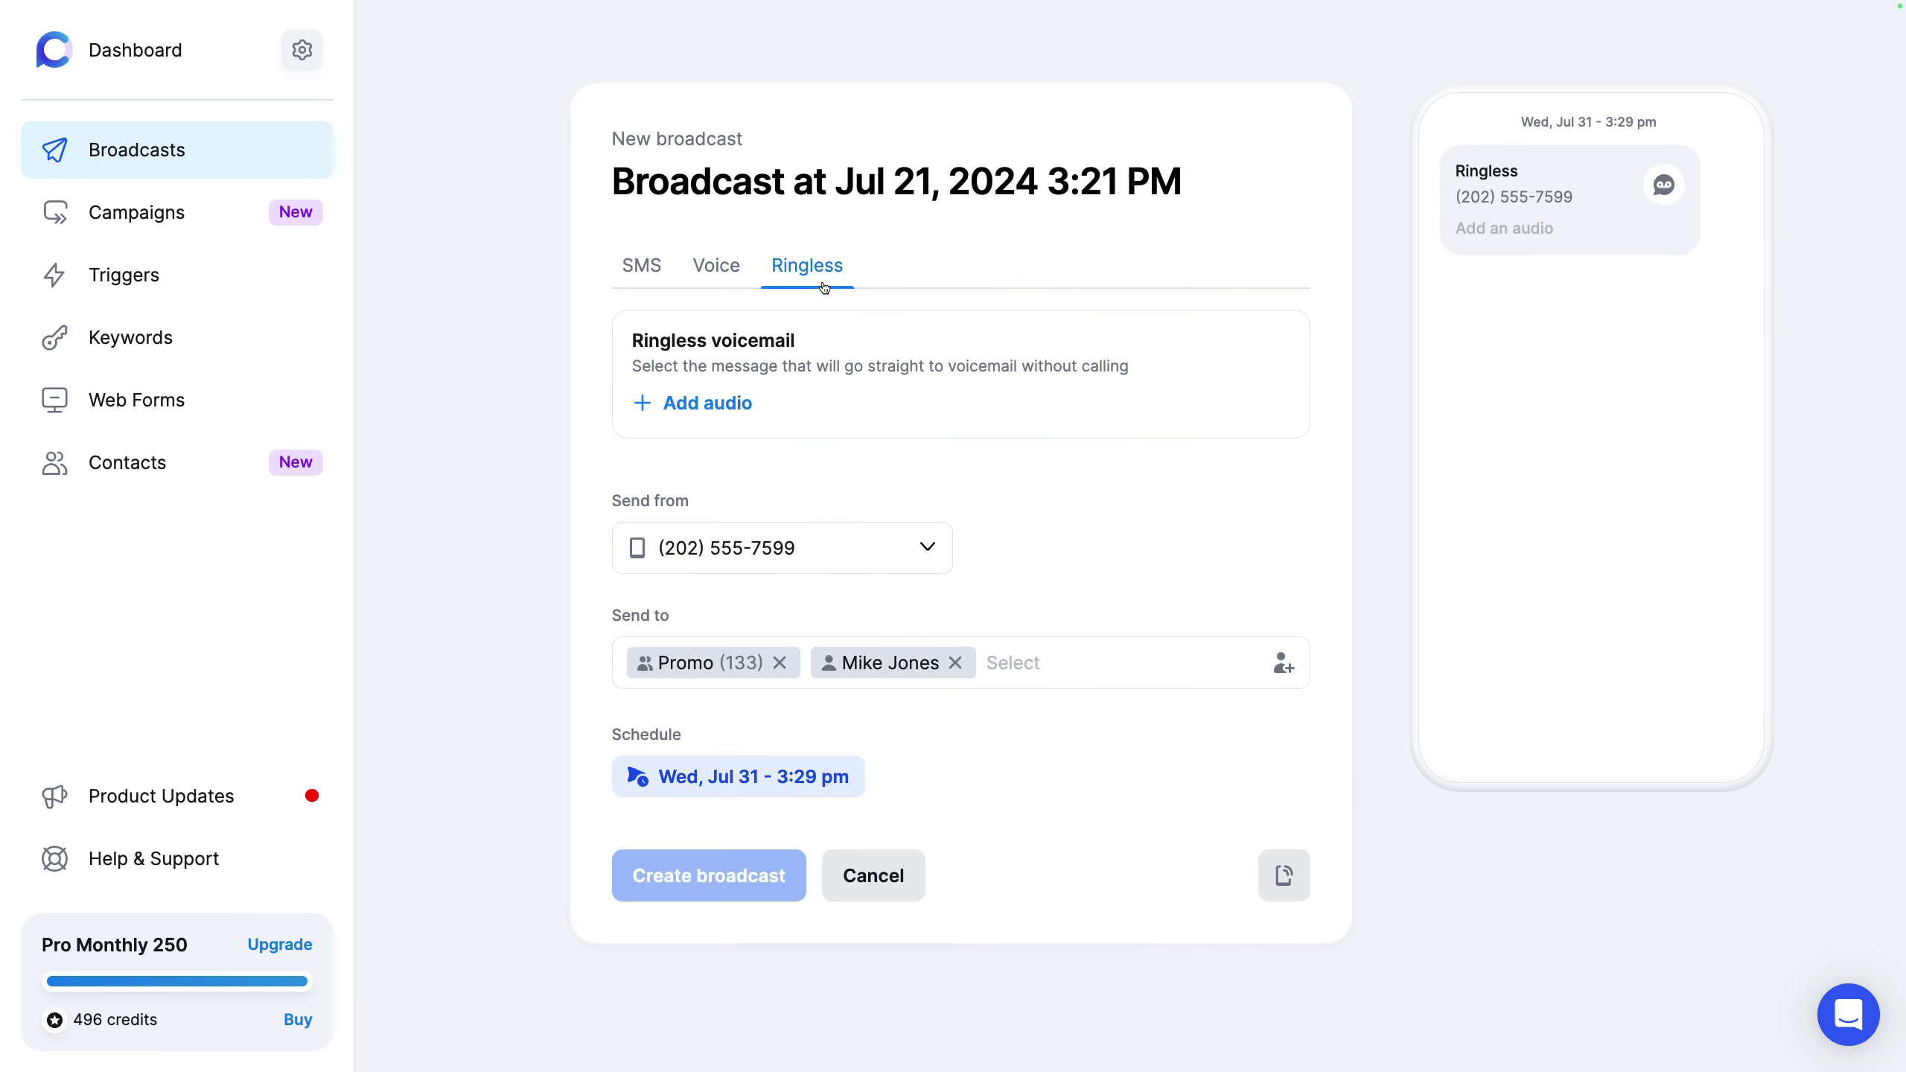
left_click(709, 405)
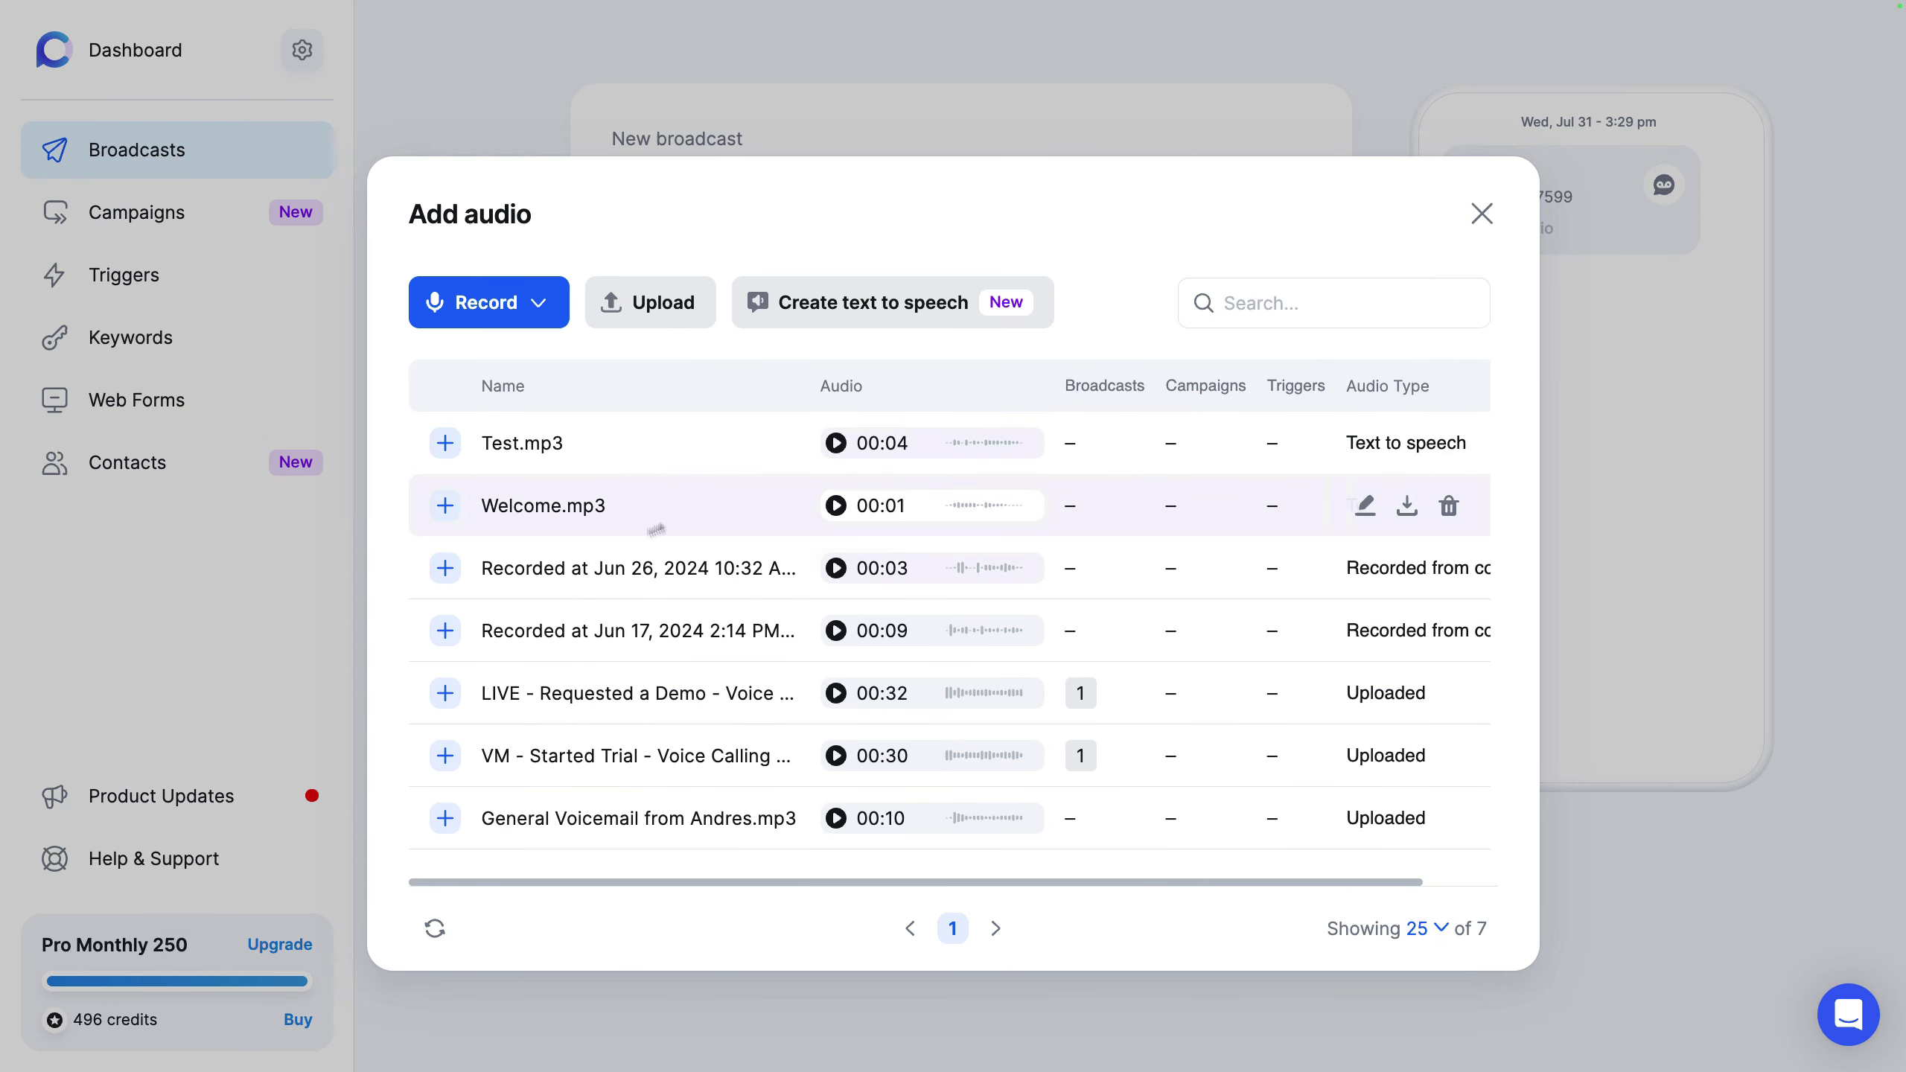
left_click(446, 692)
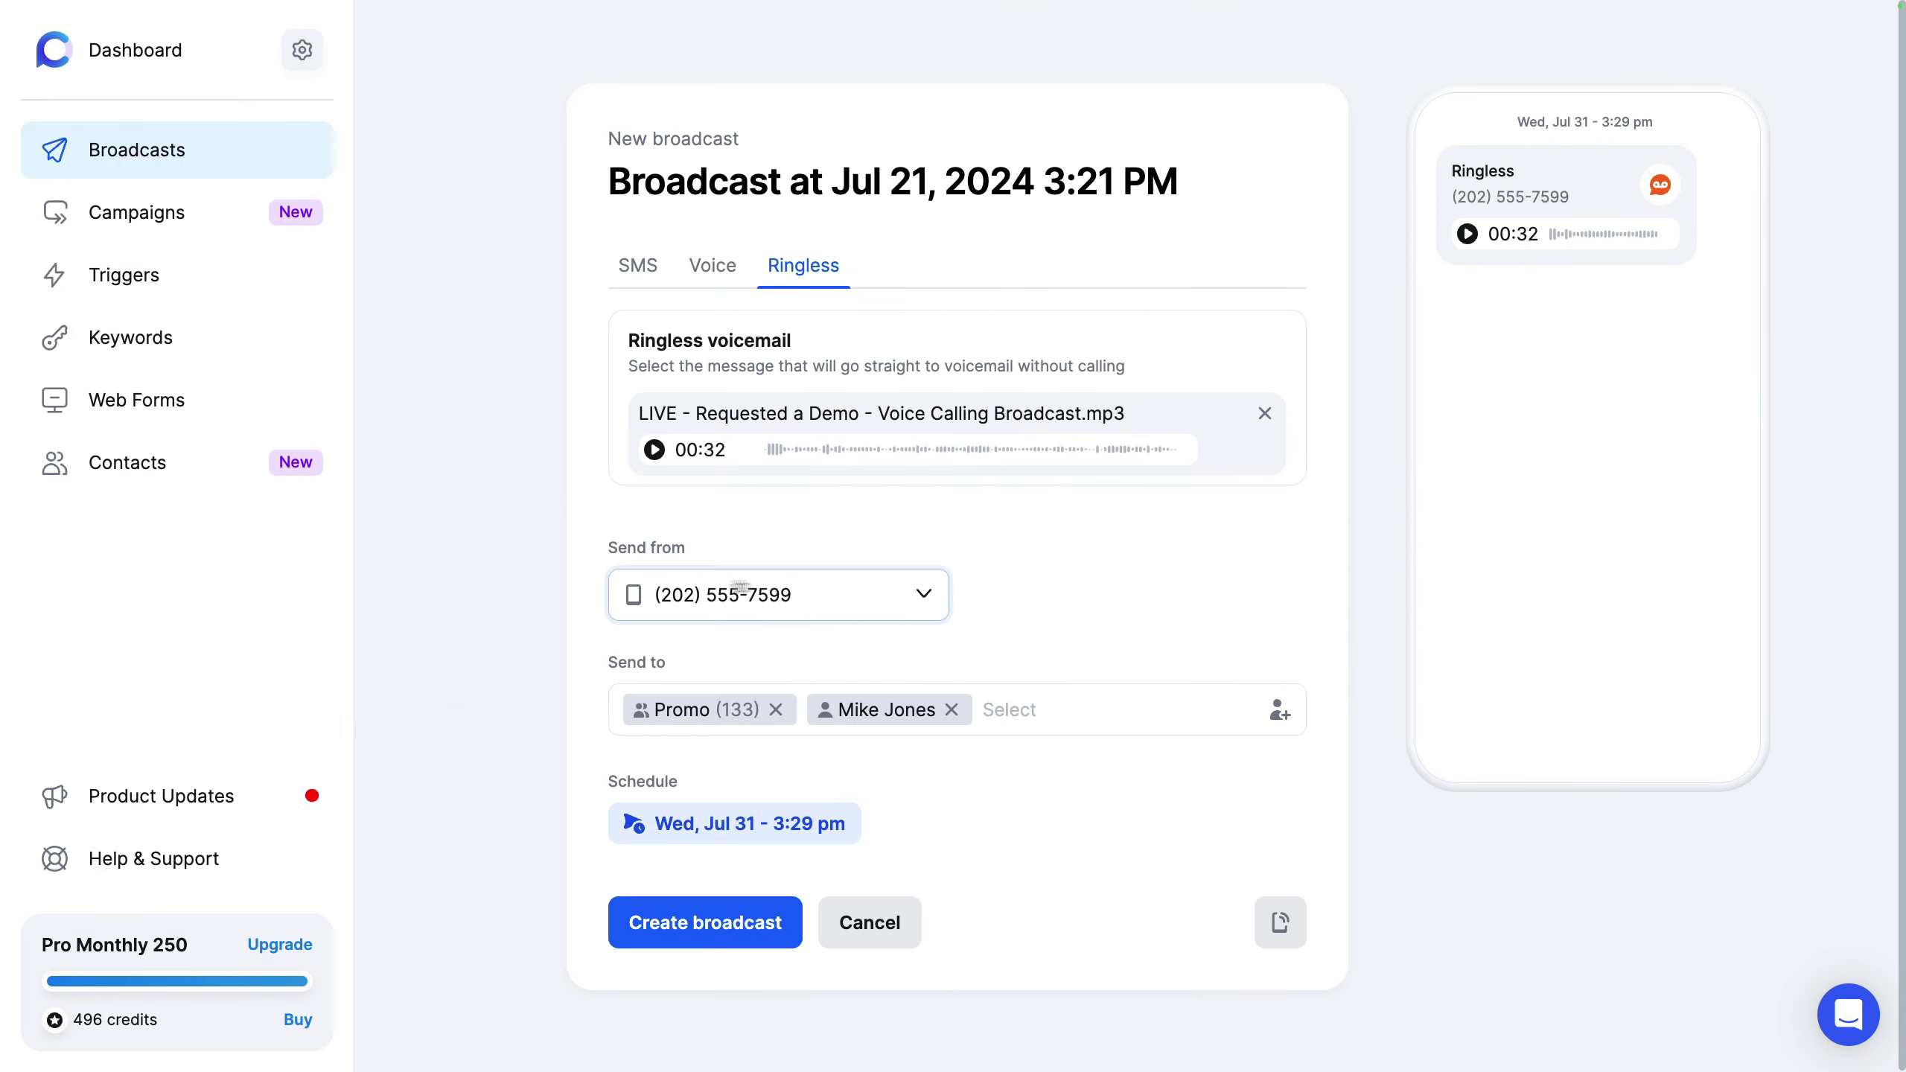
left_click(792, 589)
left_click(739, 704)
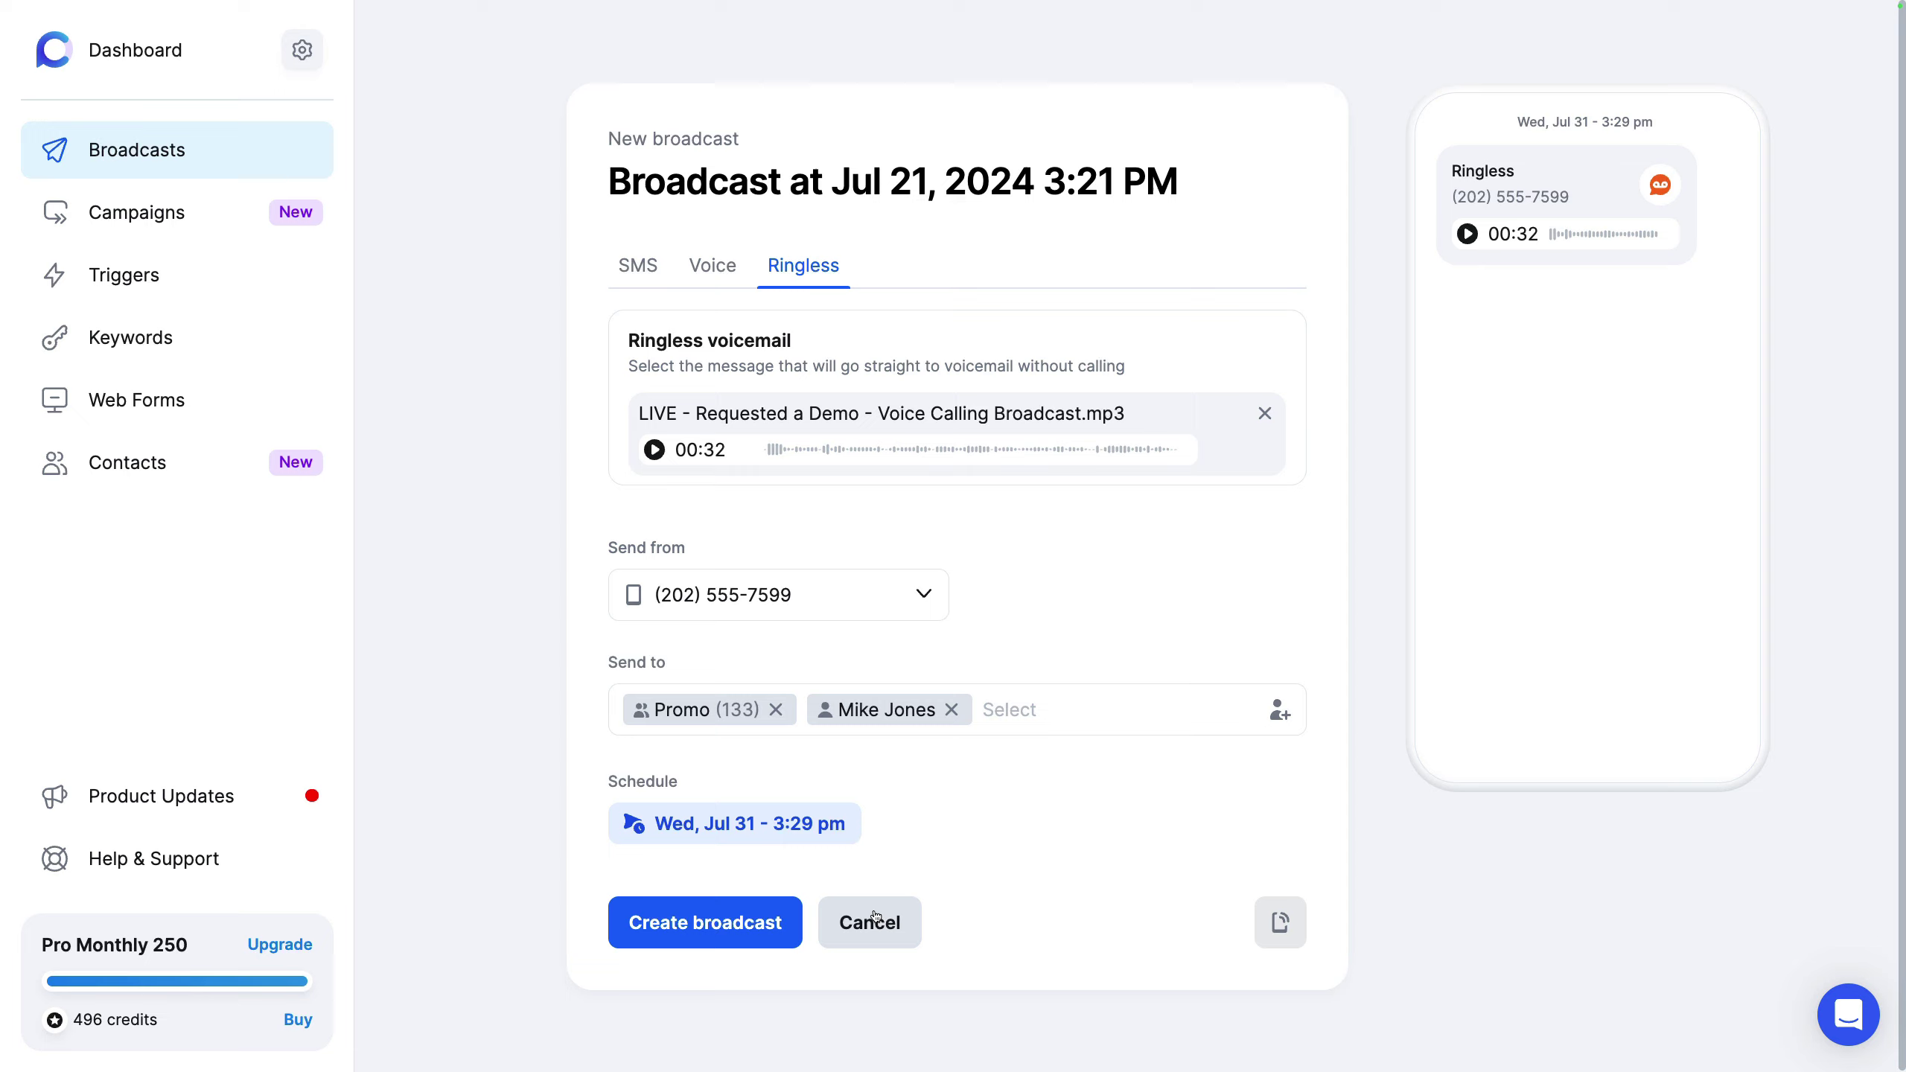
left_click(874, 920)
Step: Discard the draft and open the Sale, Apr 29 report to review its failed and unsubscribed recipients
left_click(874, 574)
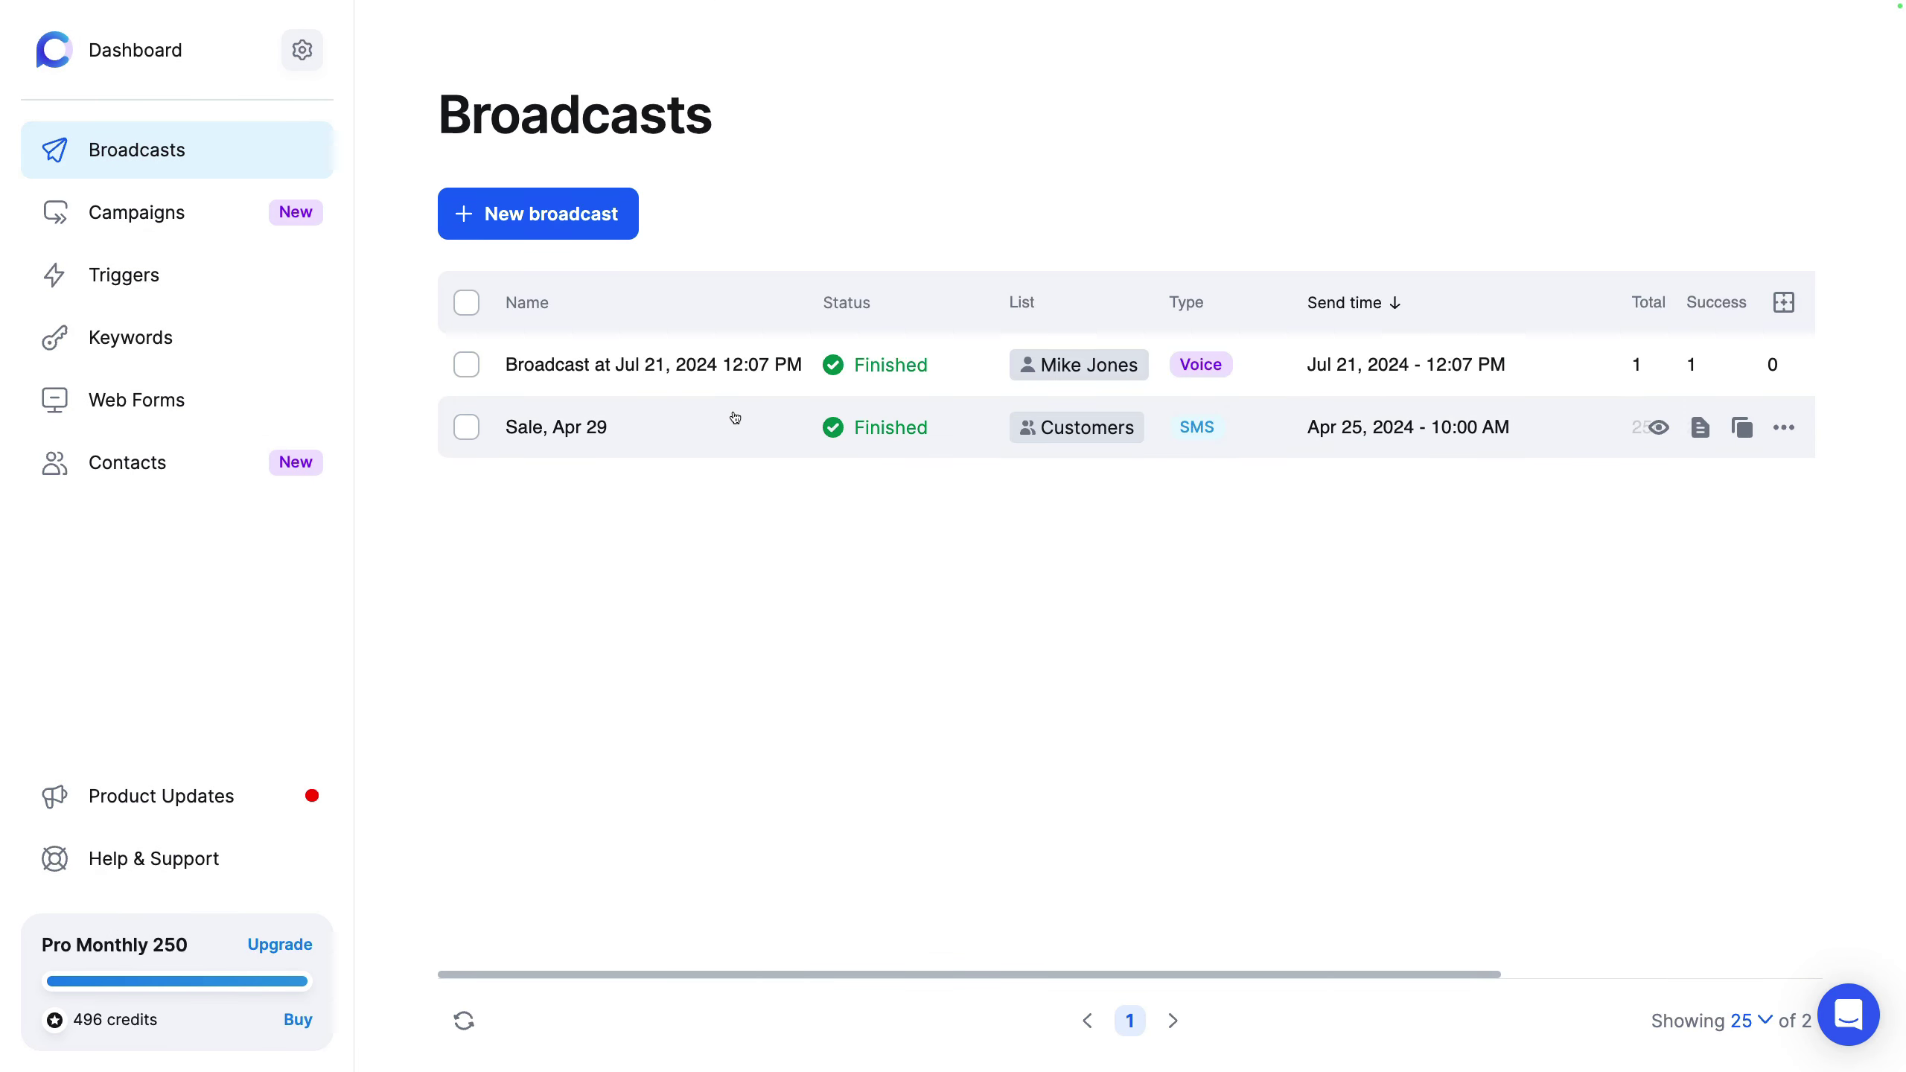
left_click(736, 418)
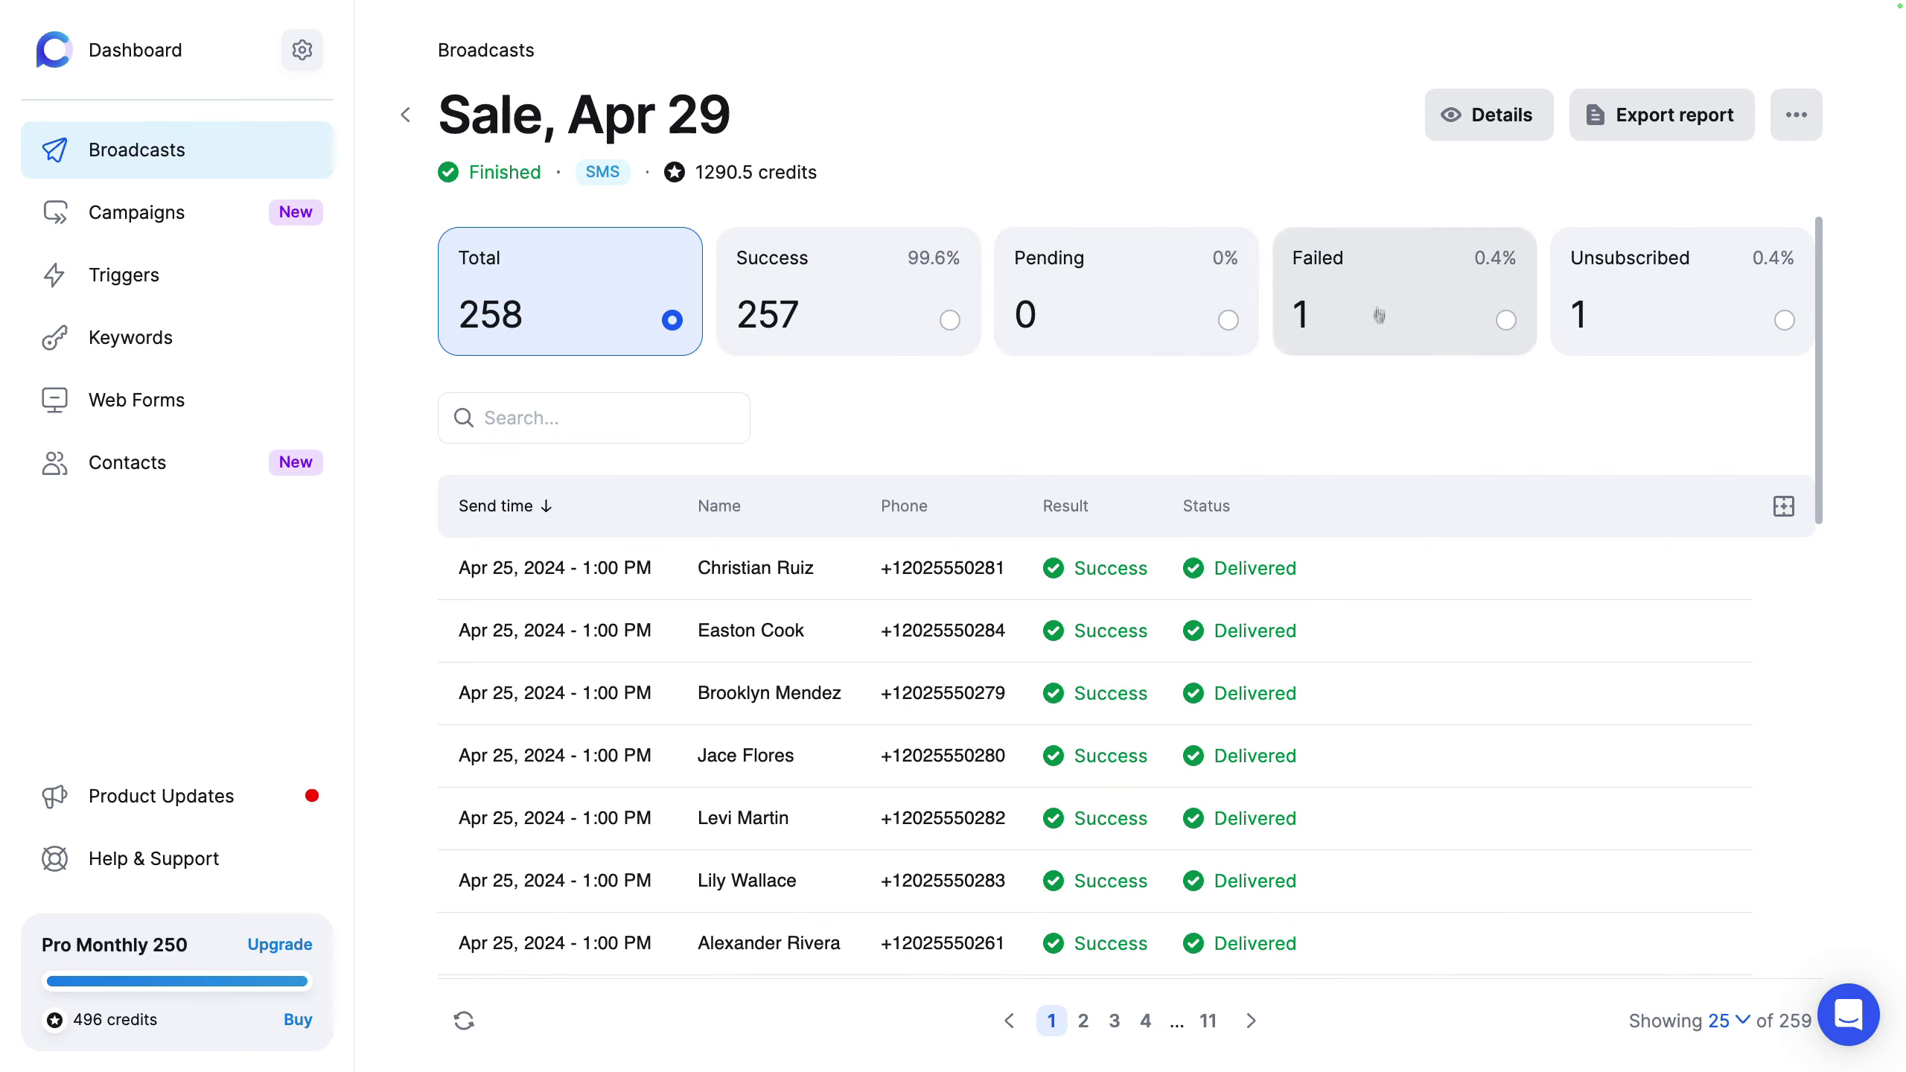
left_click(1417, 316)
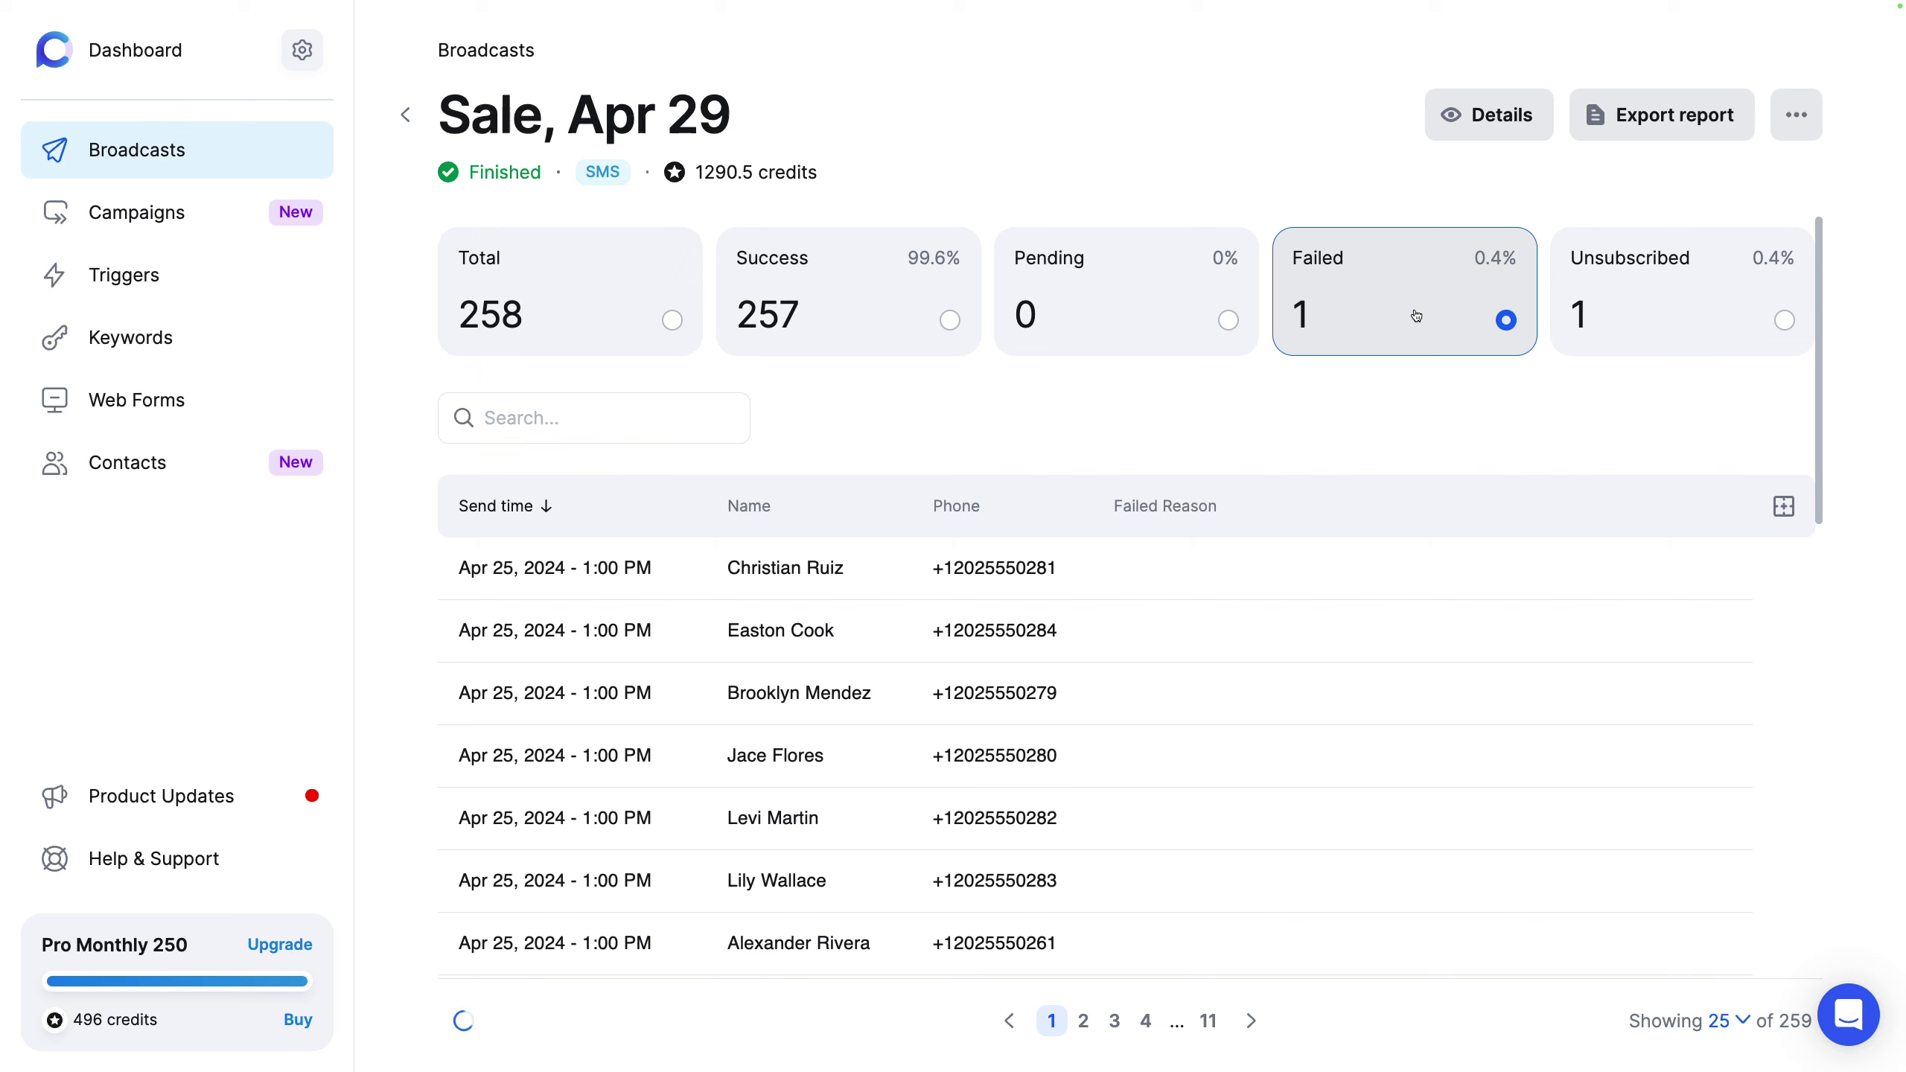
left_click_drag(1355, 568, 1155, 569)
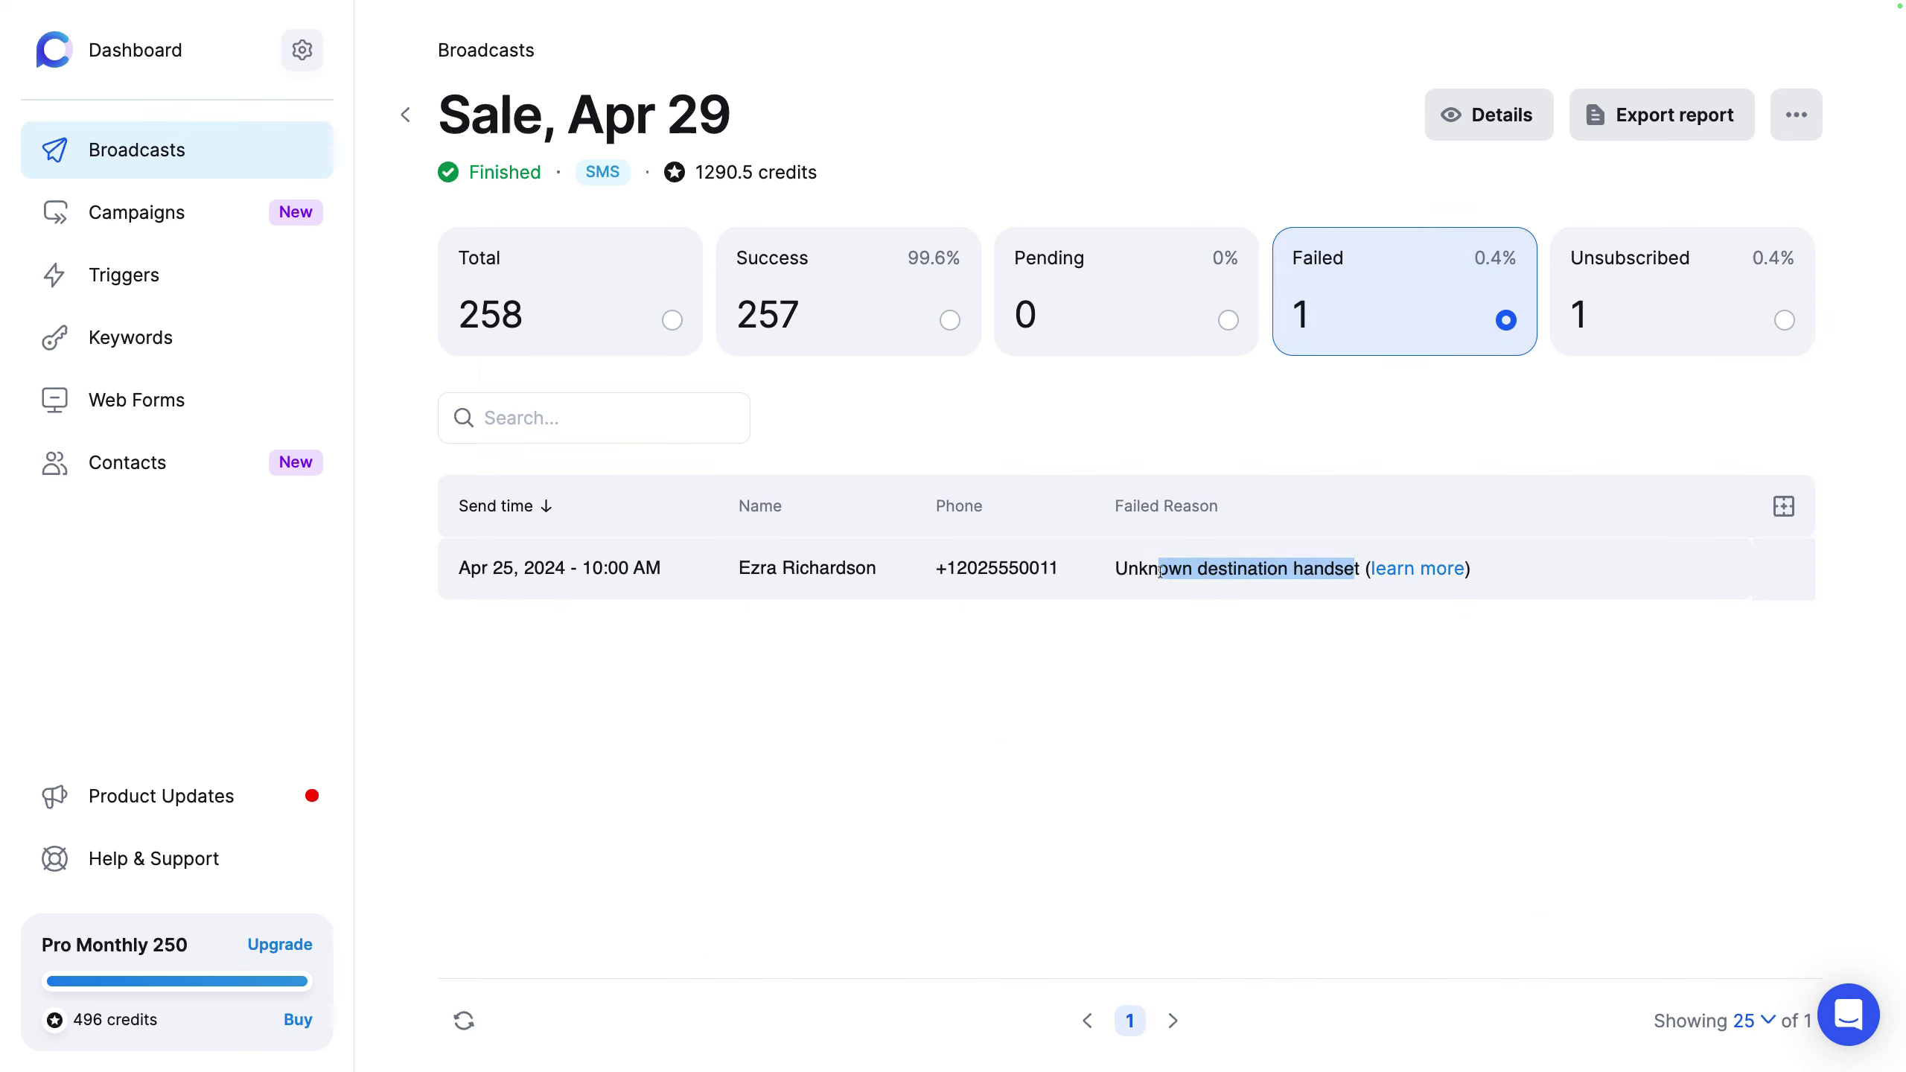
left_click(1627, 309)
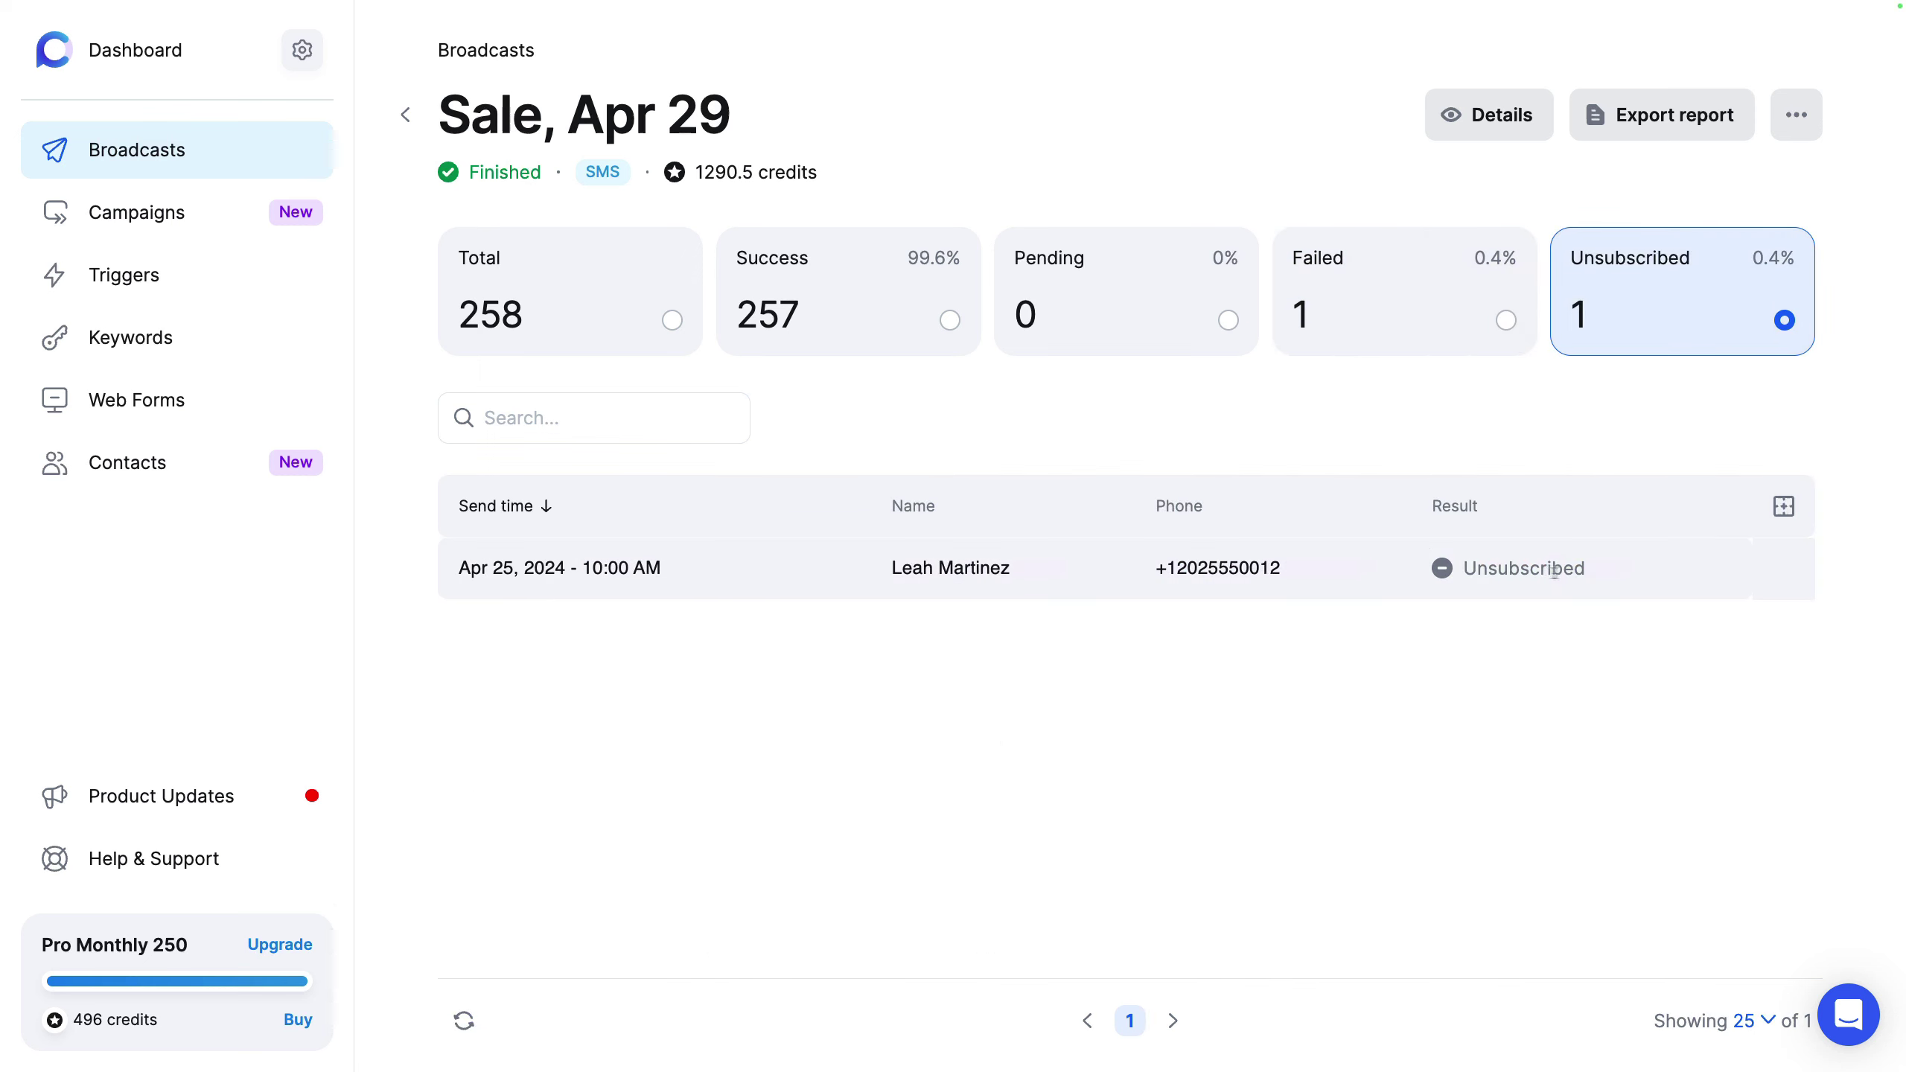
left_click_drag(1584, 568, 1462, 568)
left_click(1081, 435)
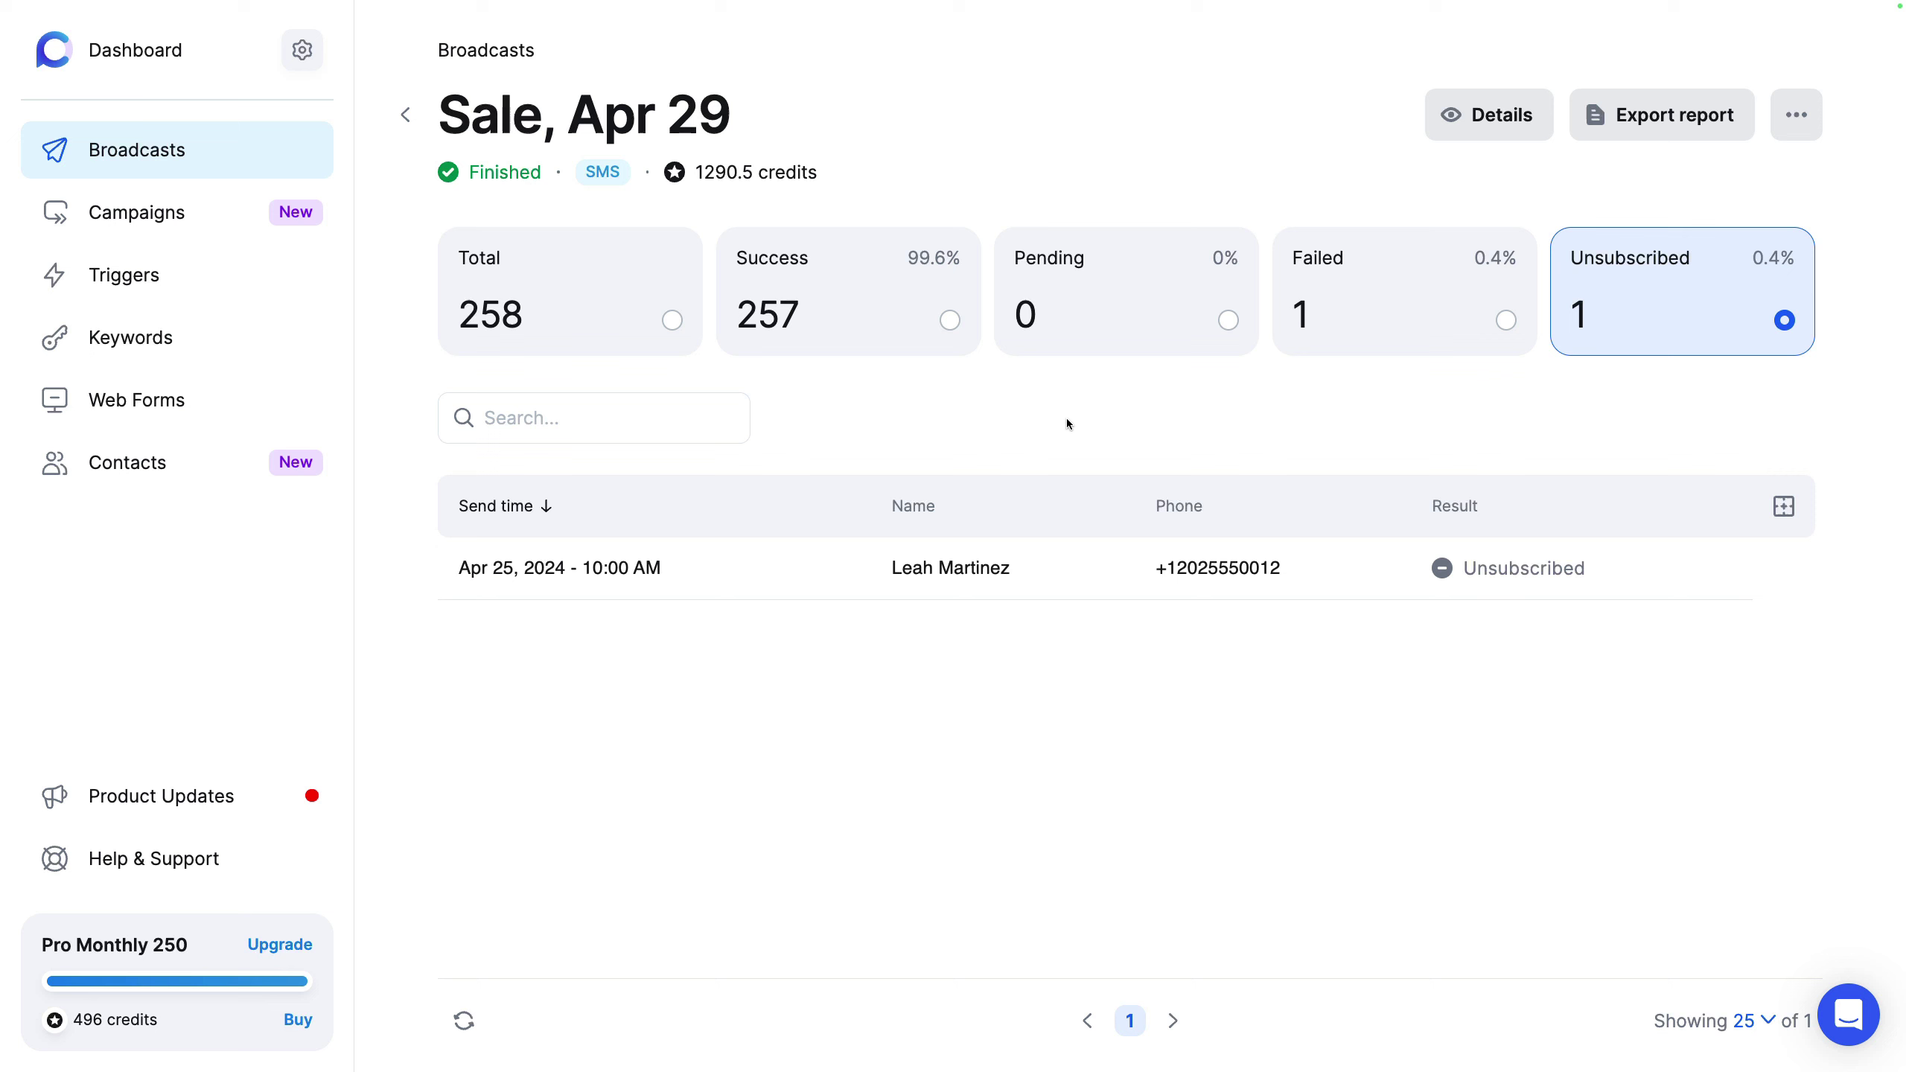
Step: View the Sale, Apr 29 broadcast details, including the sent sale message, then close them
left_click(1493, 126)
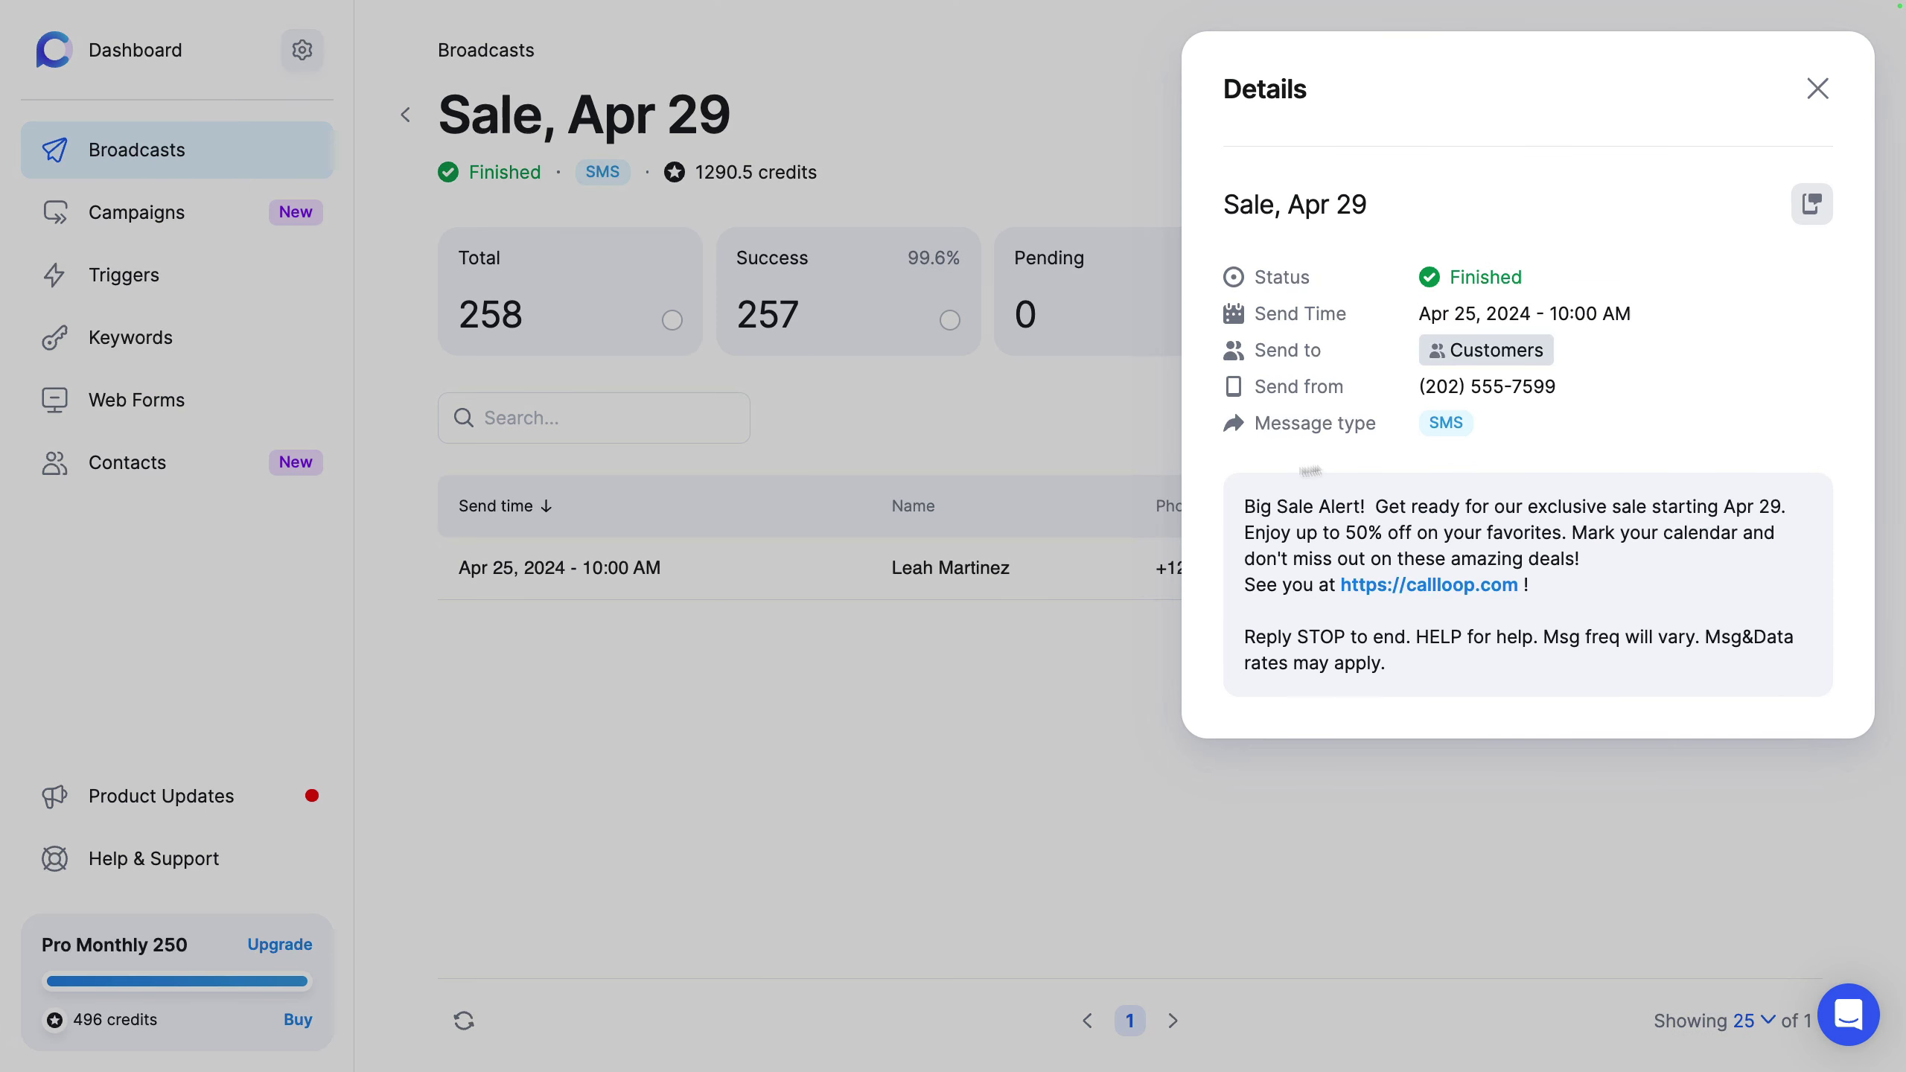
left_click_drag(1245, 502, 1483, 644)
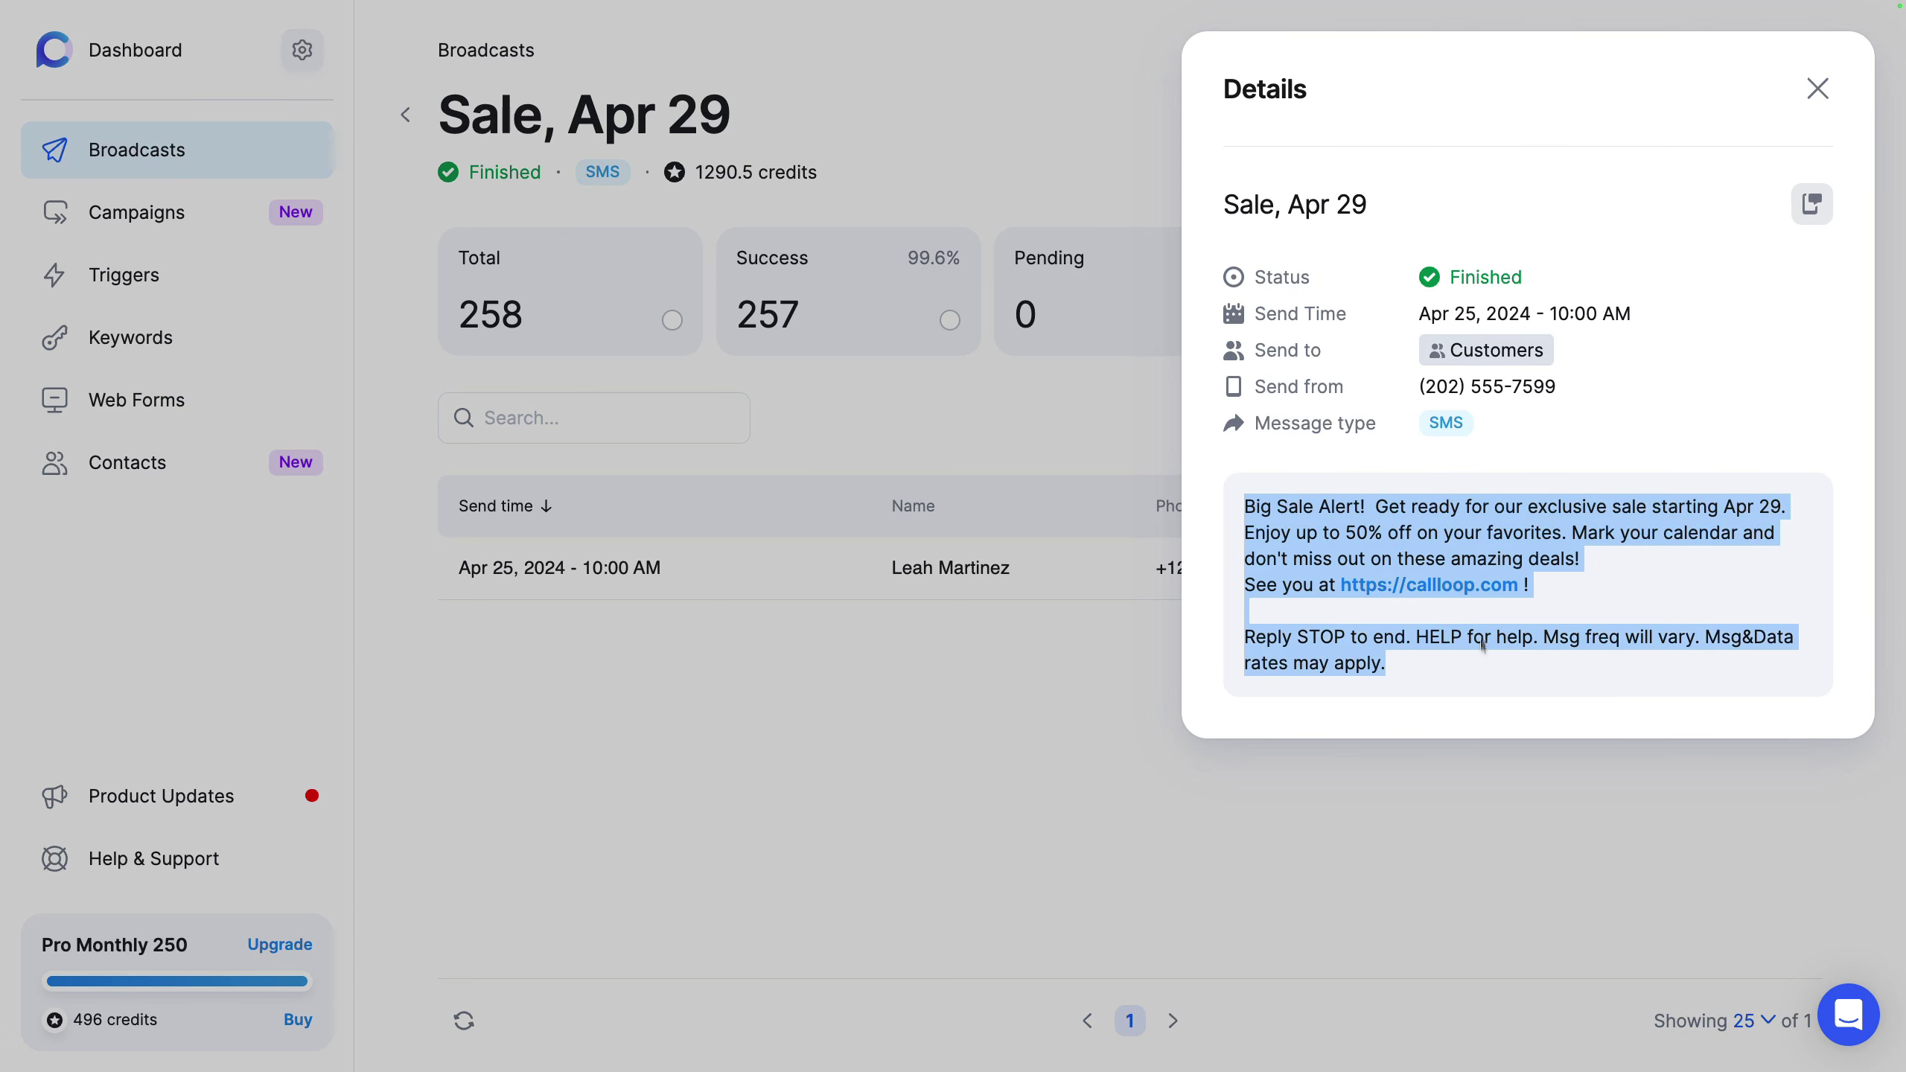
left_click(1414, 494)
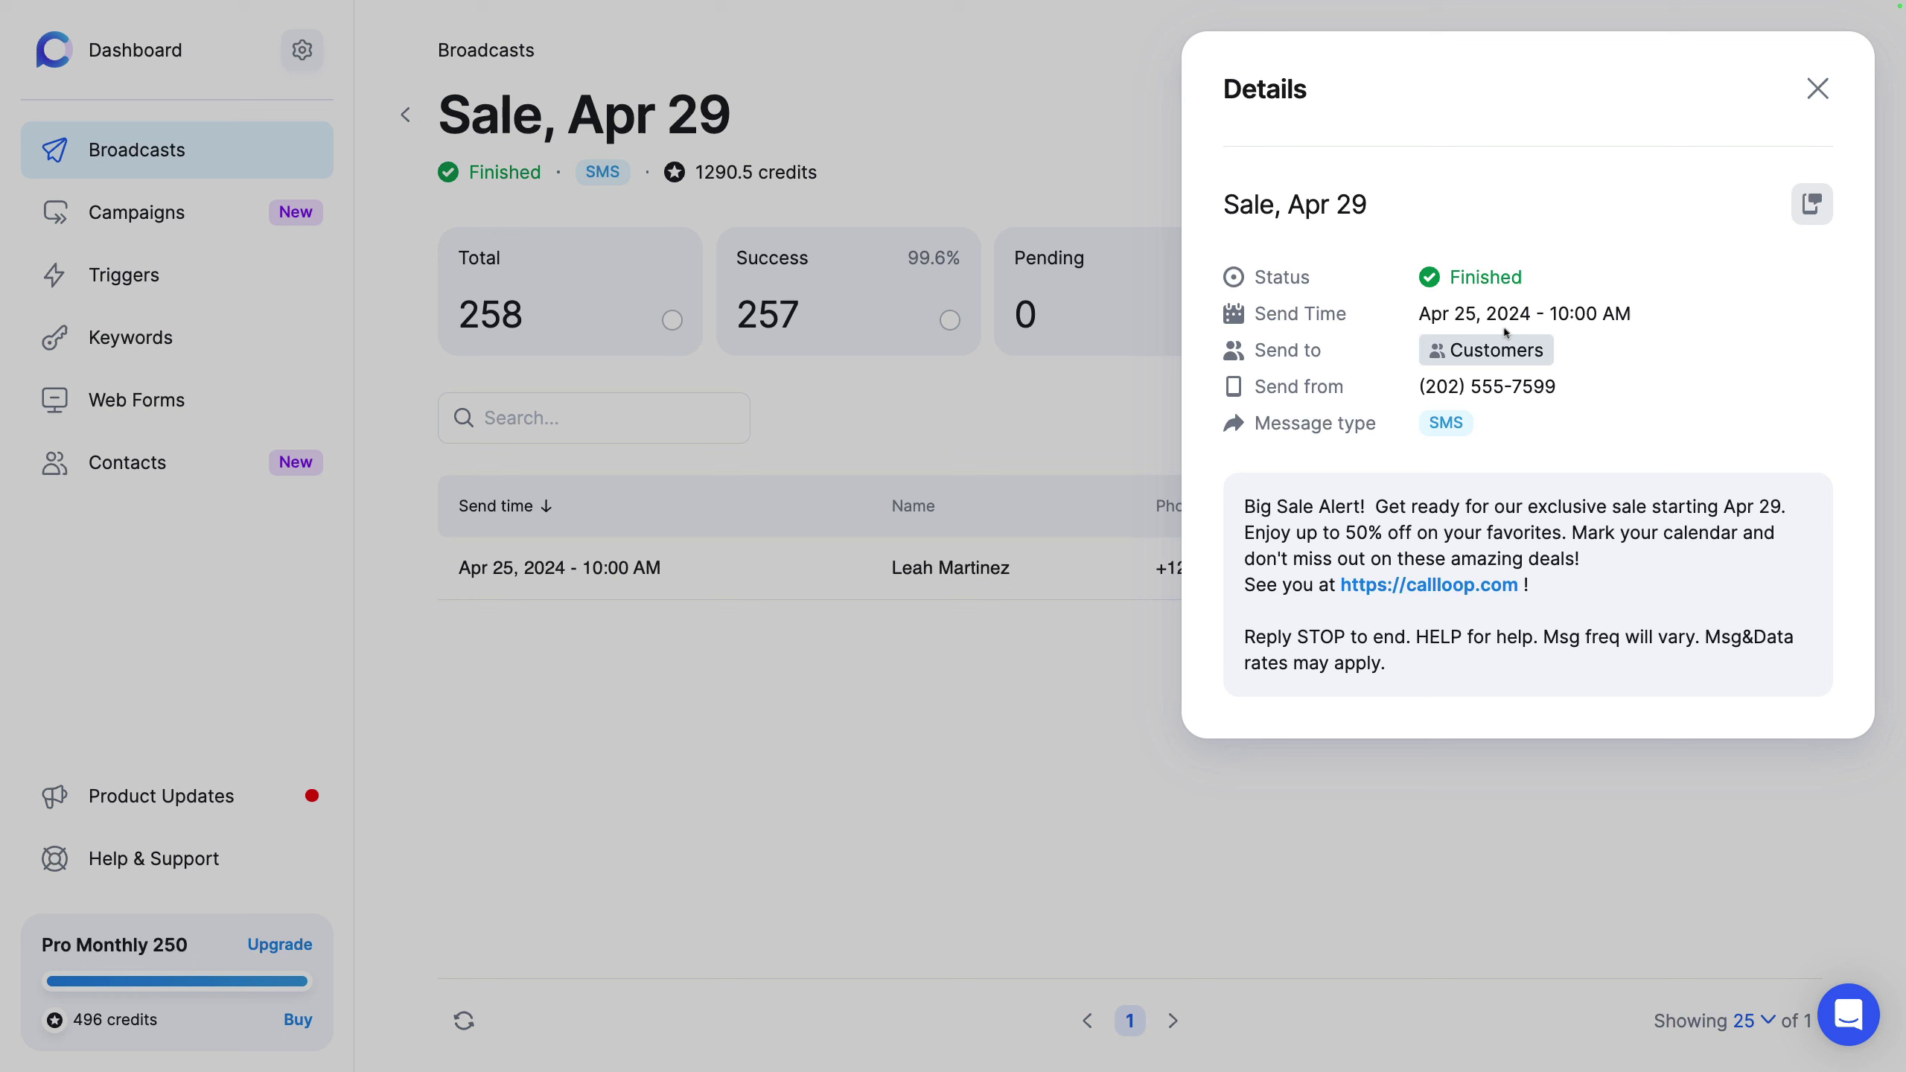
left_click(1808, 94)
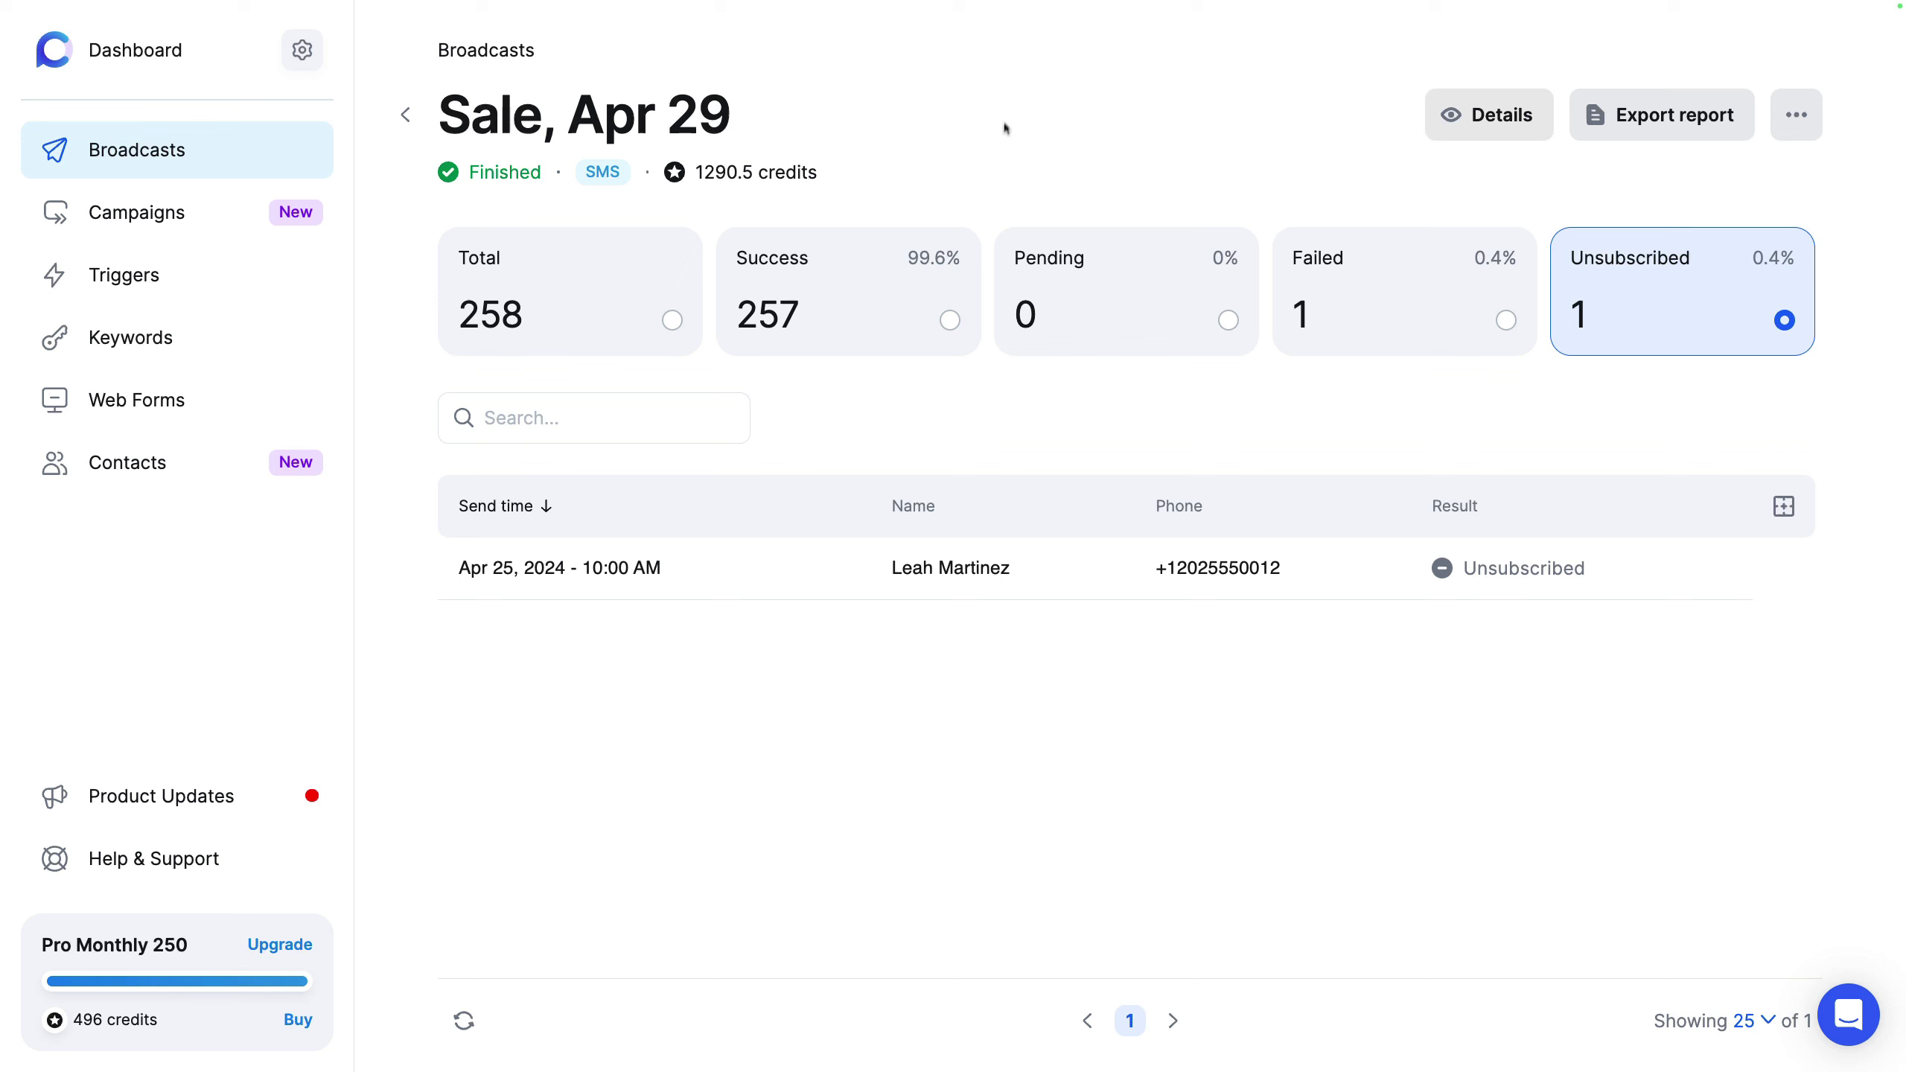
Step: Open the Jul 21, 2024 12:07 PM broadcast report and check its Answering machine call status
left_click(409, 121)
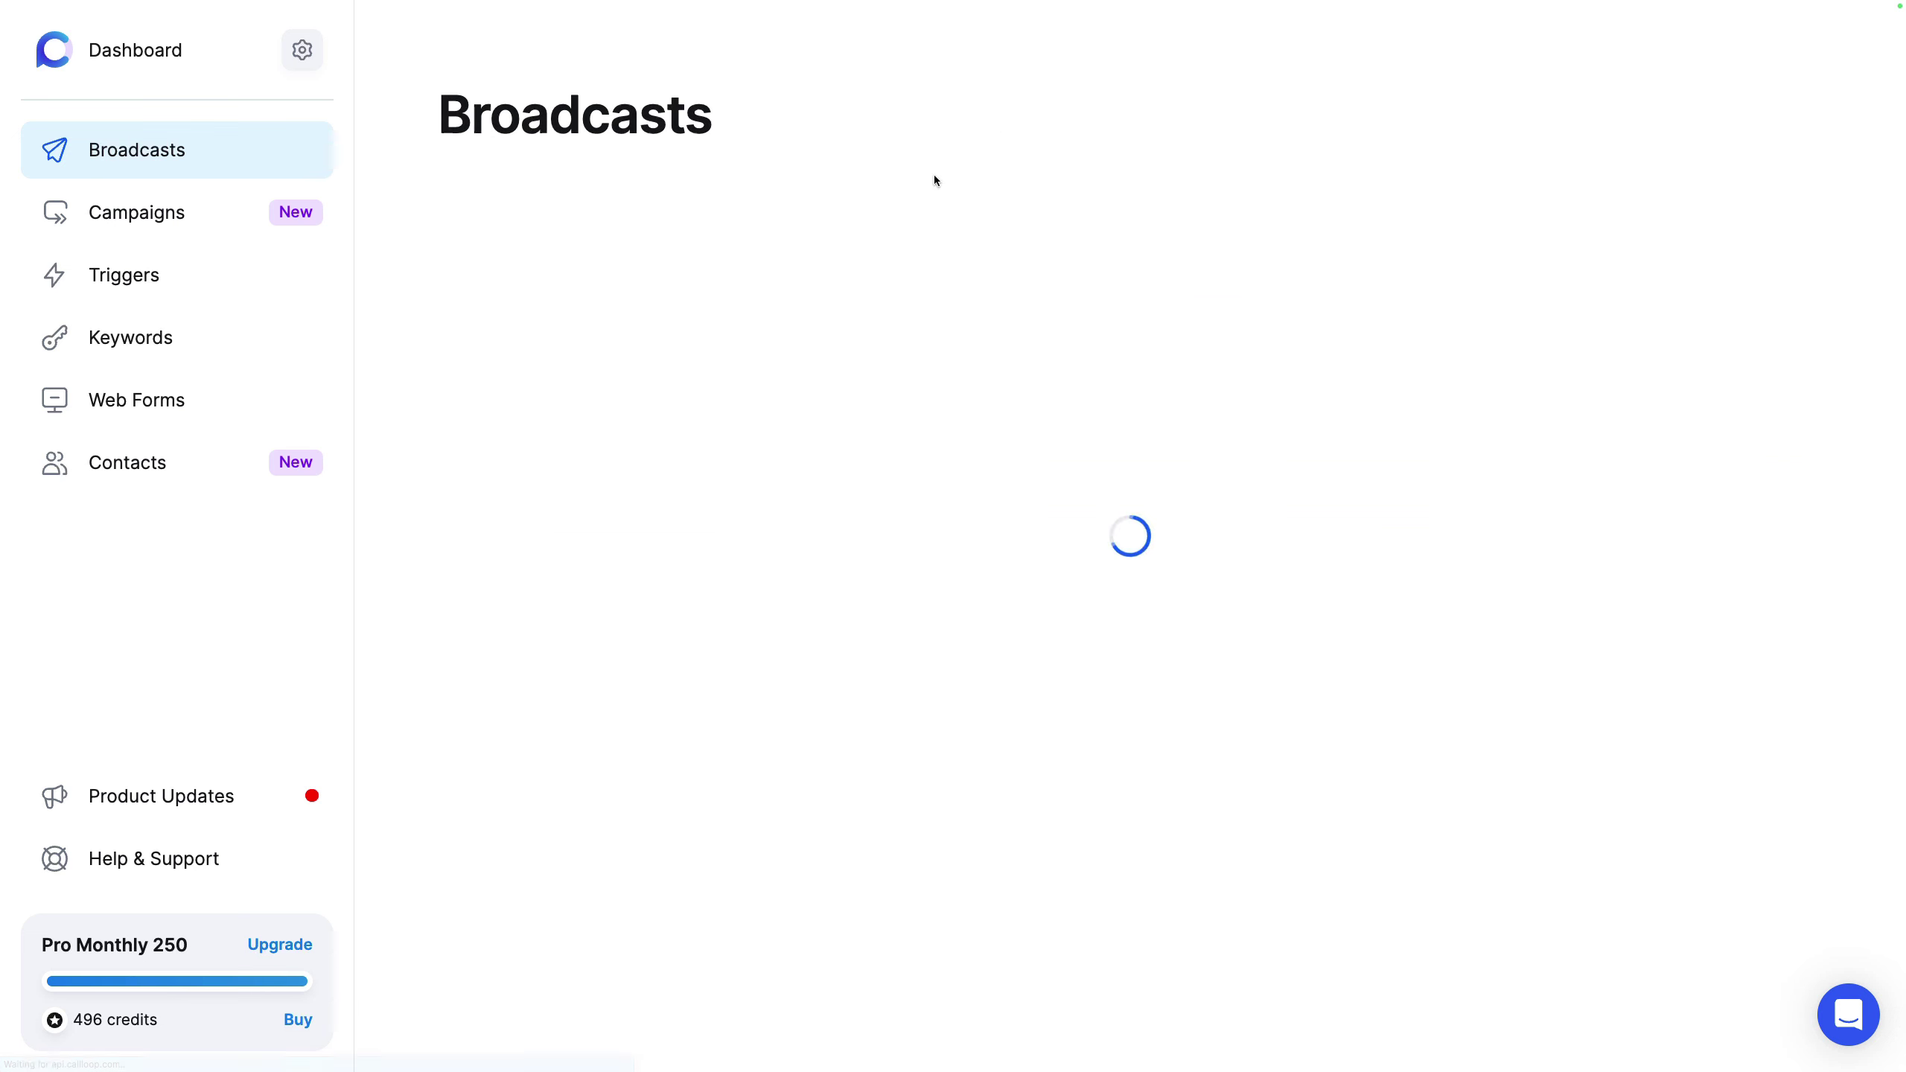
left_click(956, 365)
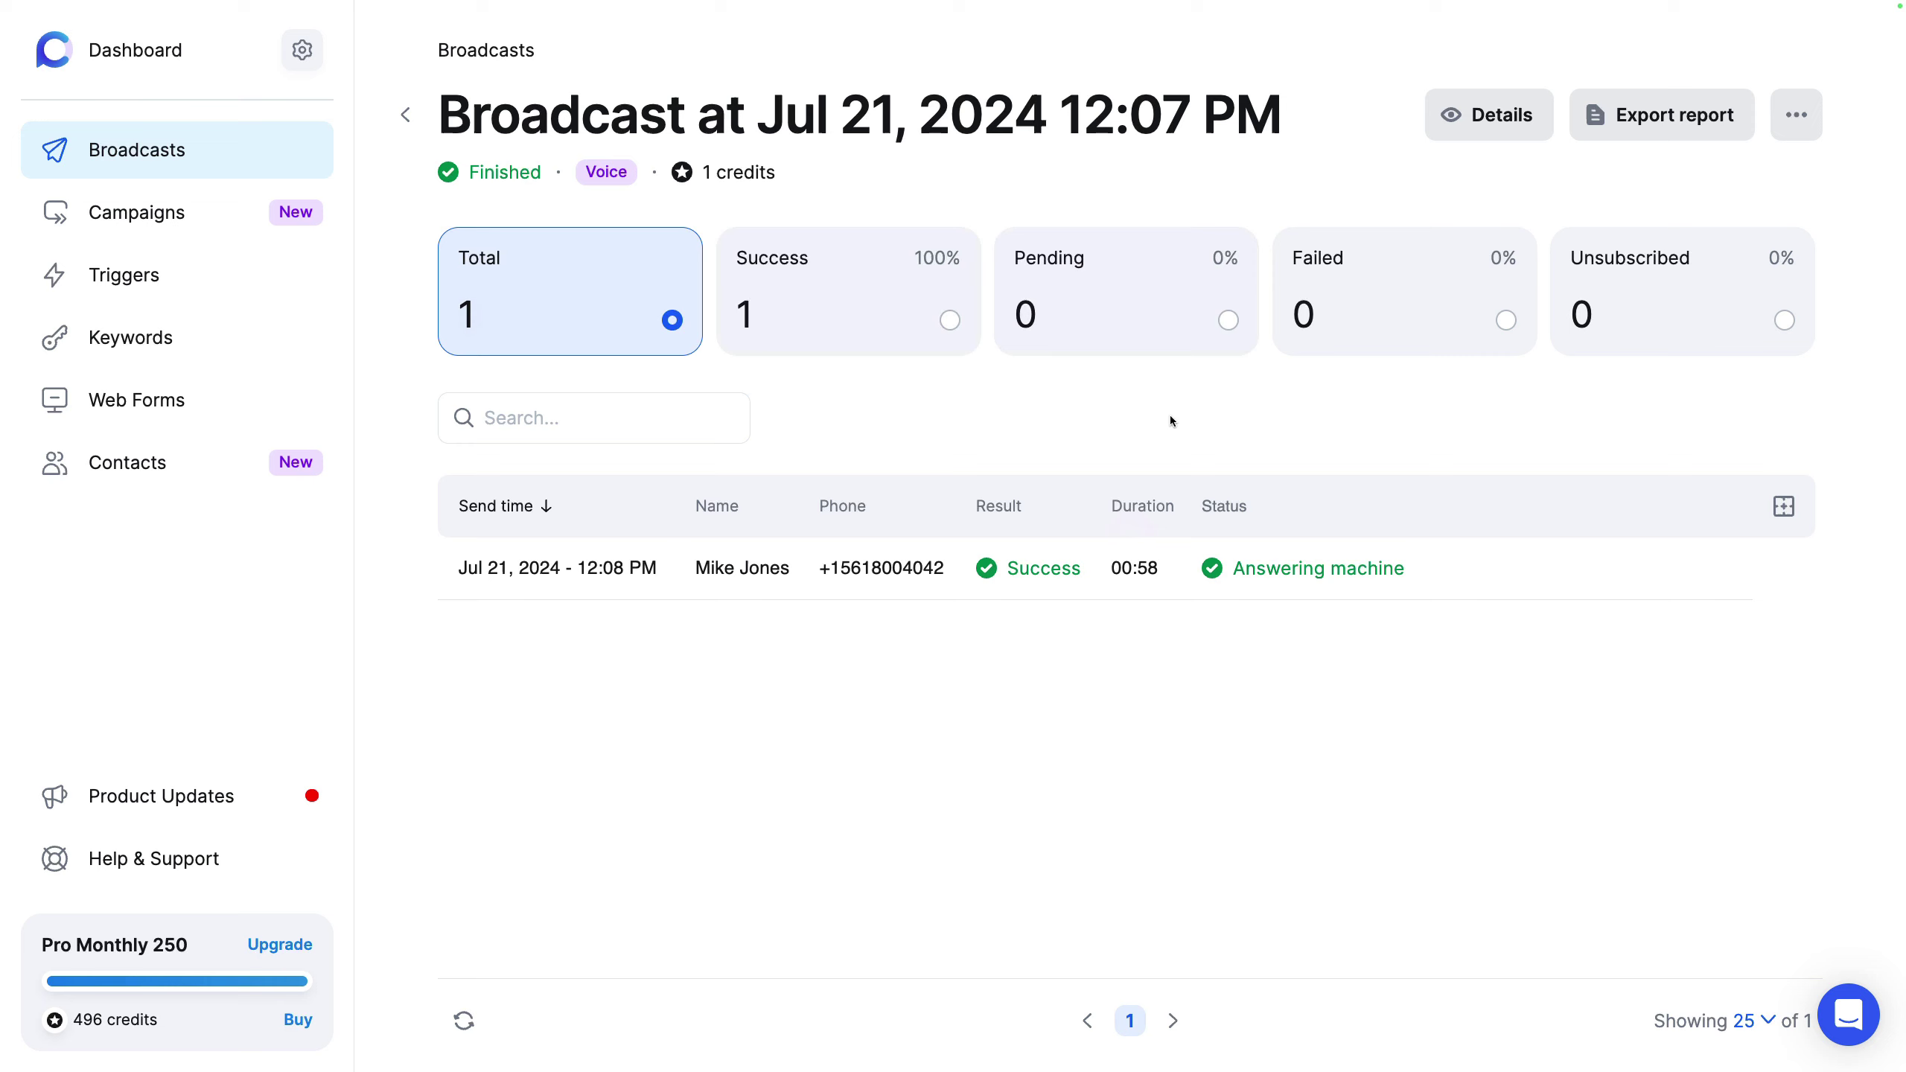
left_click_drag(1408, 569, 1224, 589)
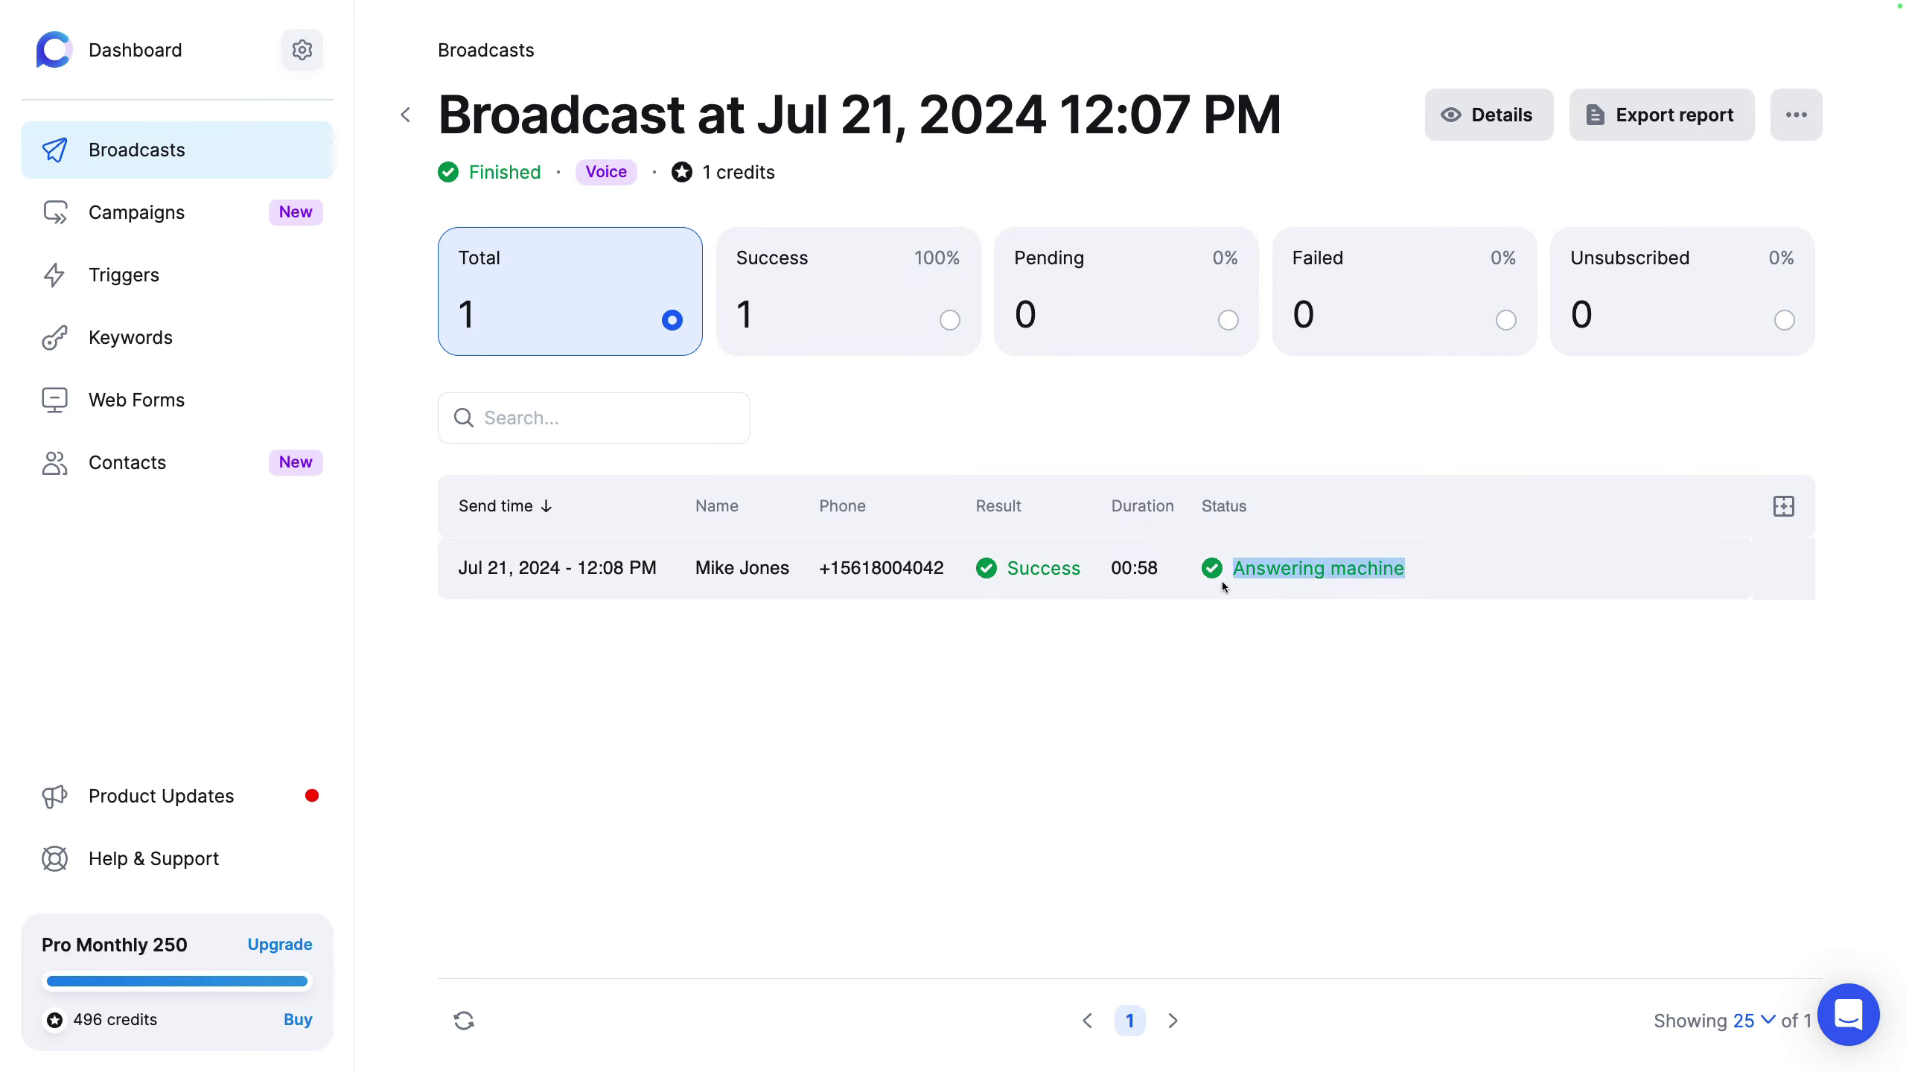
left_click(1057, 428)
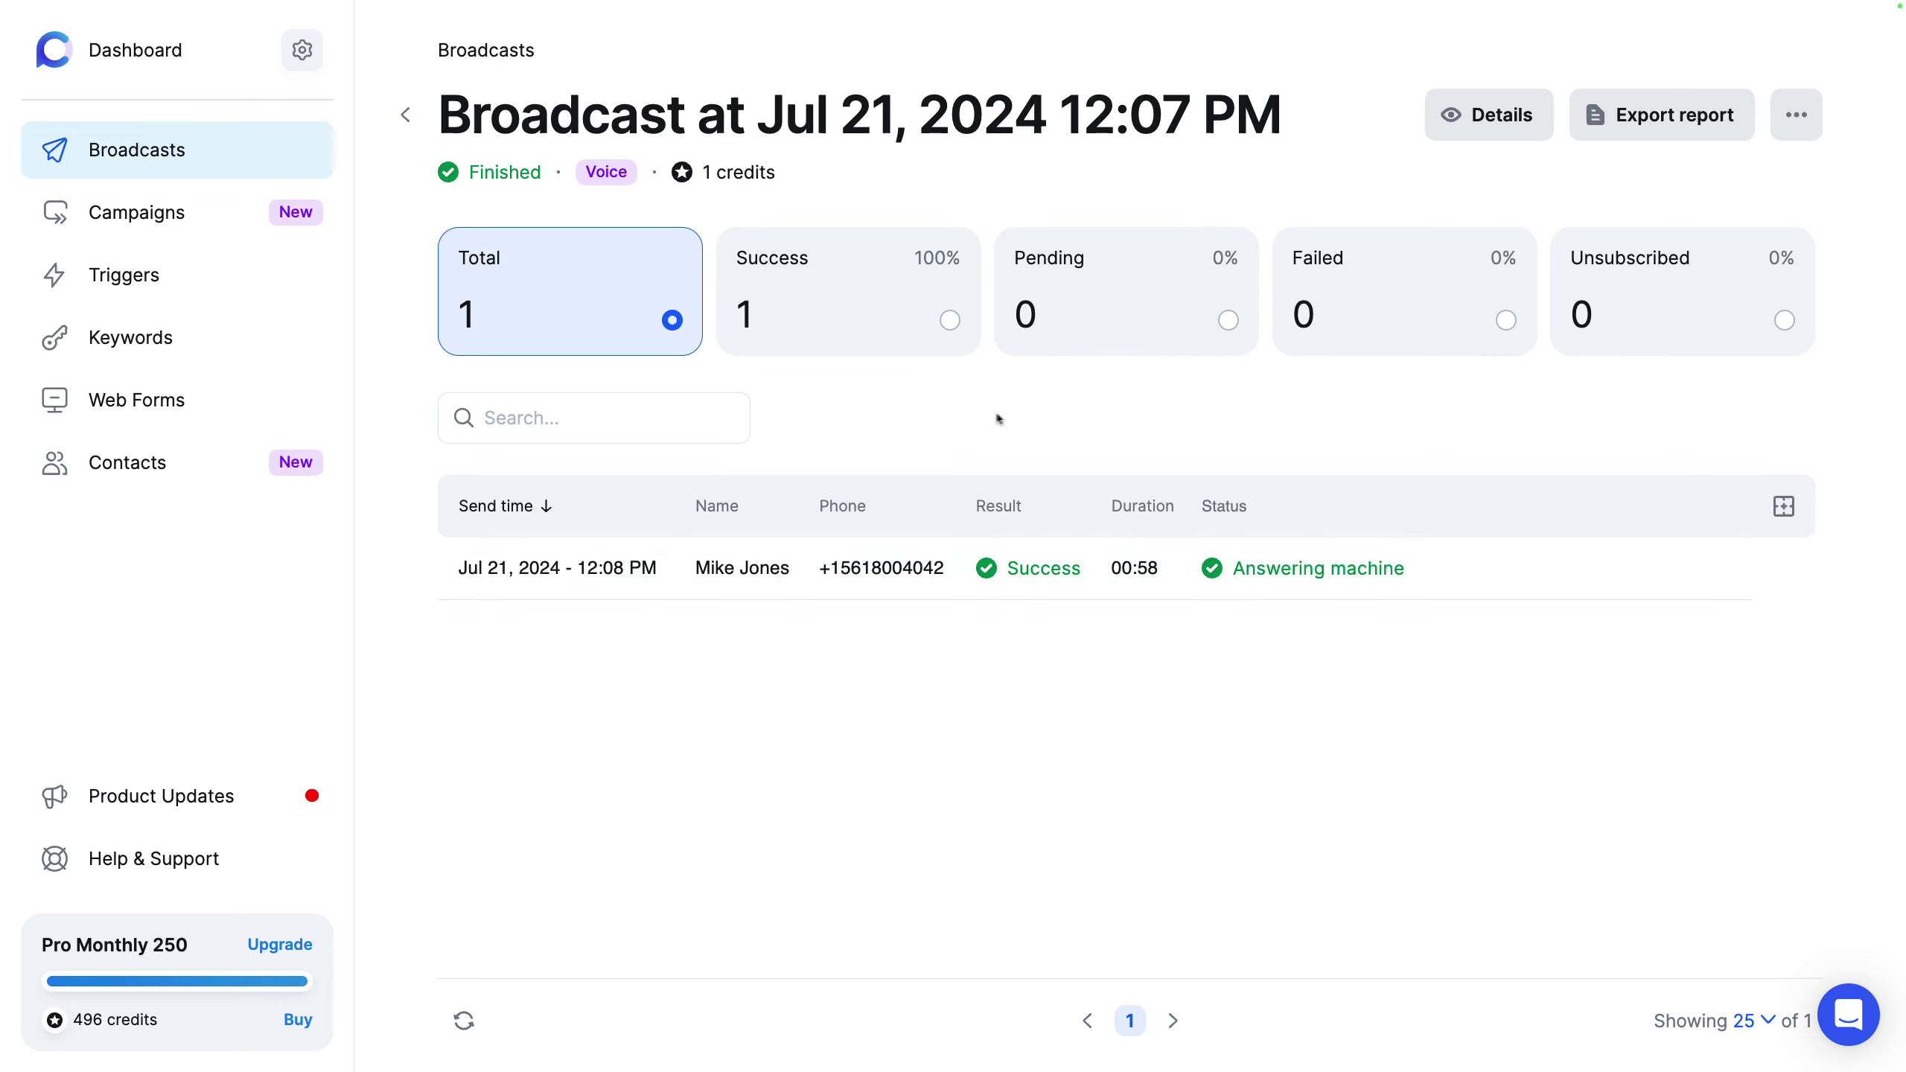
Step: Start a new campaign and enroll the Customers list in it
left_click(208, 214)
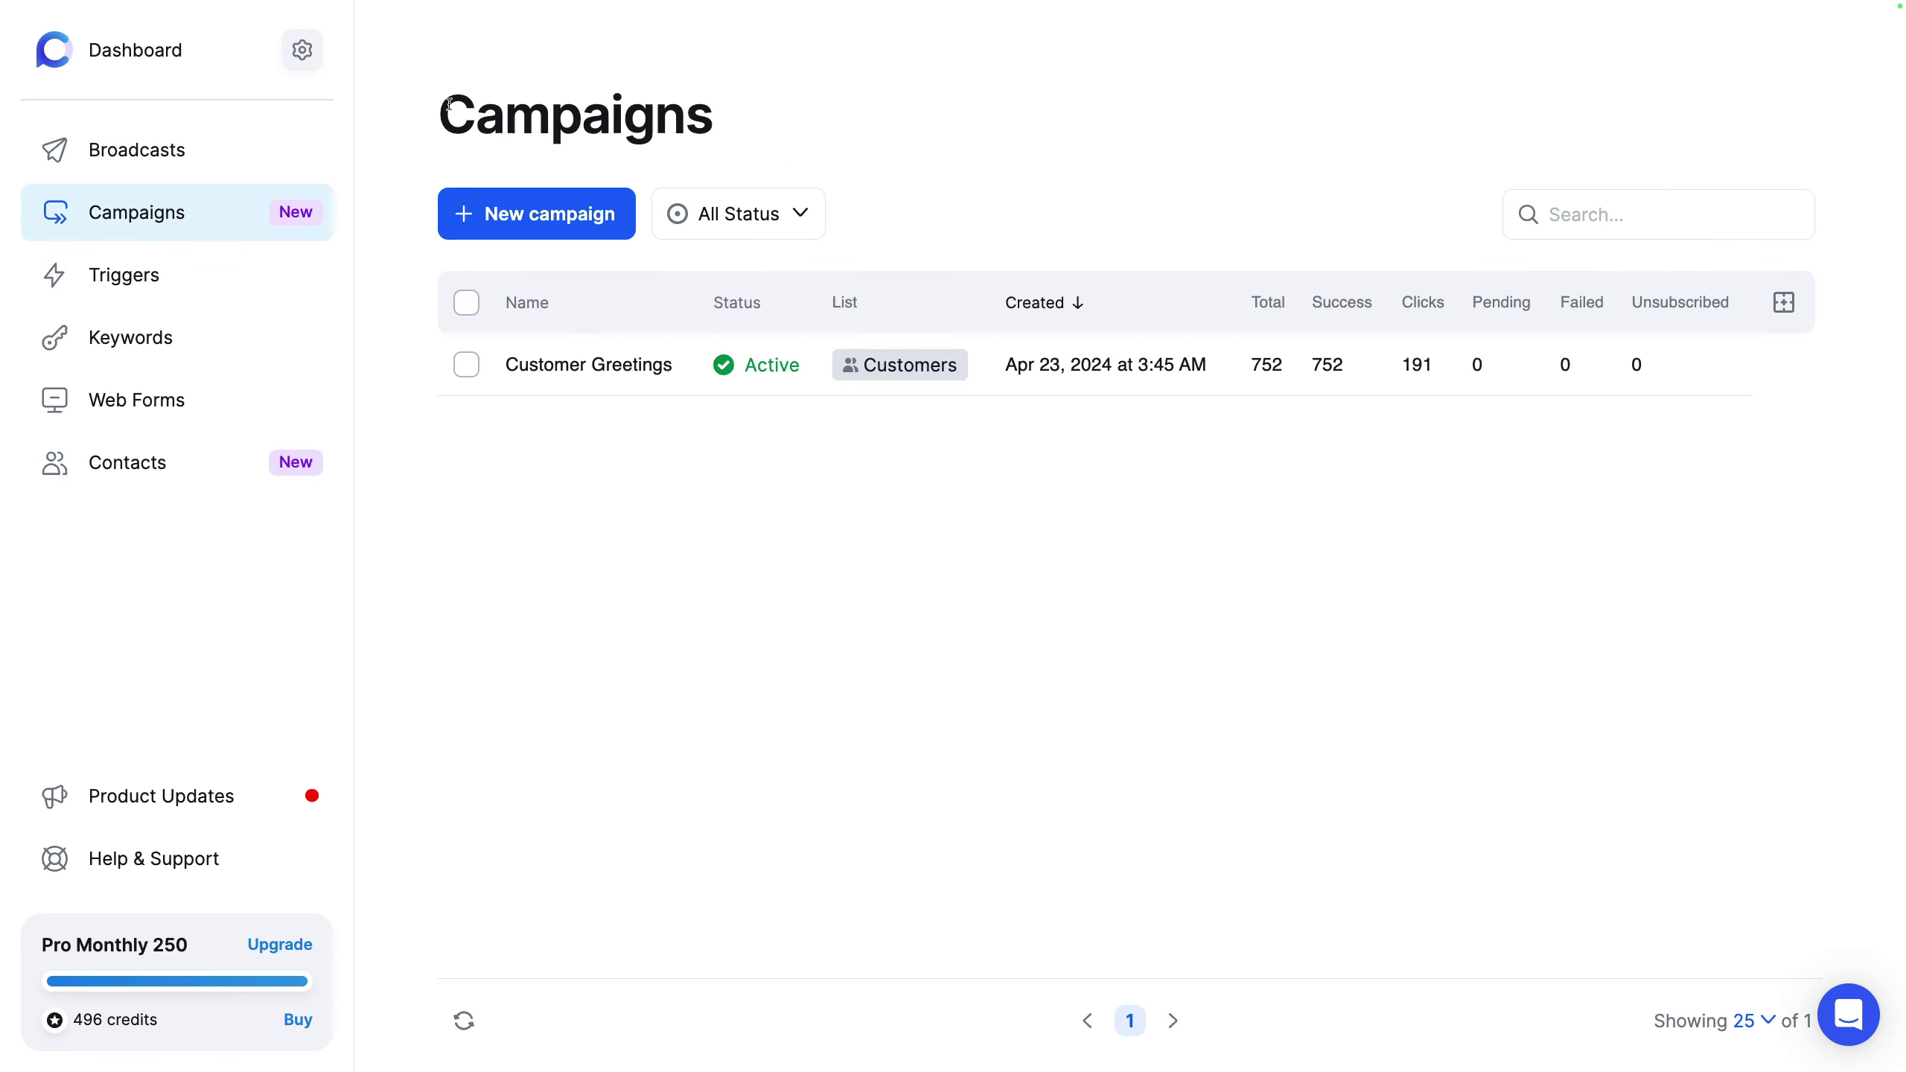
left_click_drag(449, 103, 767, 118)
left_click(1003, 111)
left_click(570, 214)
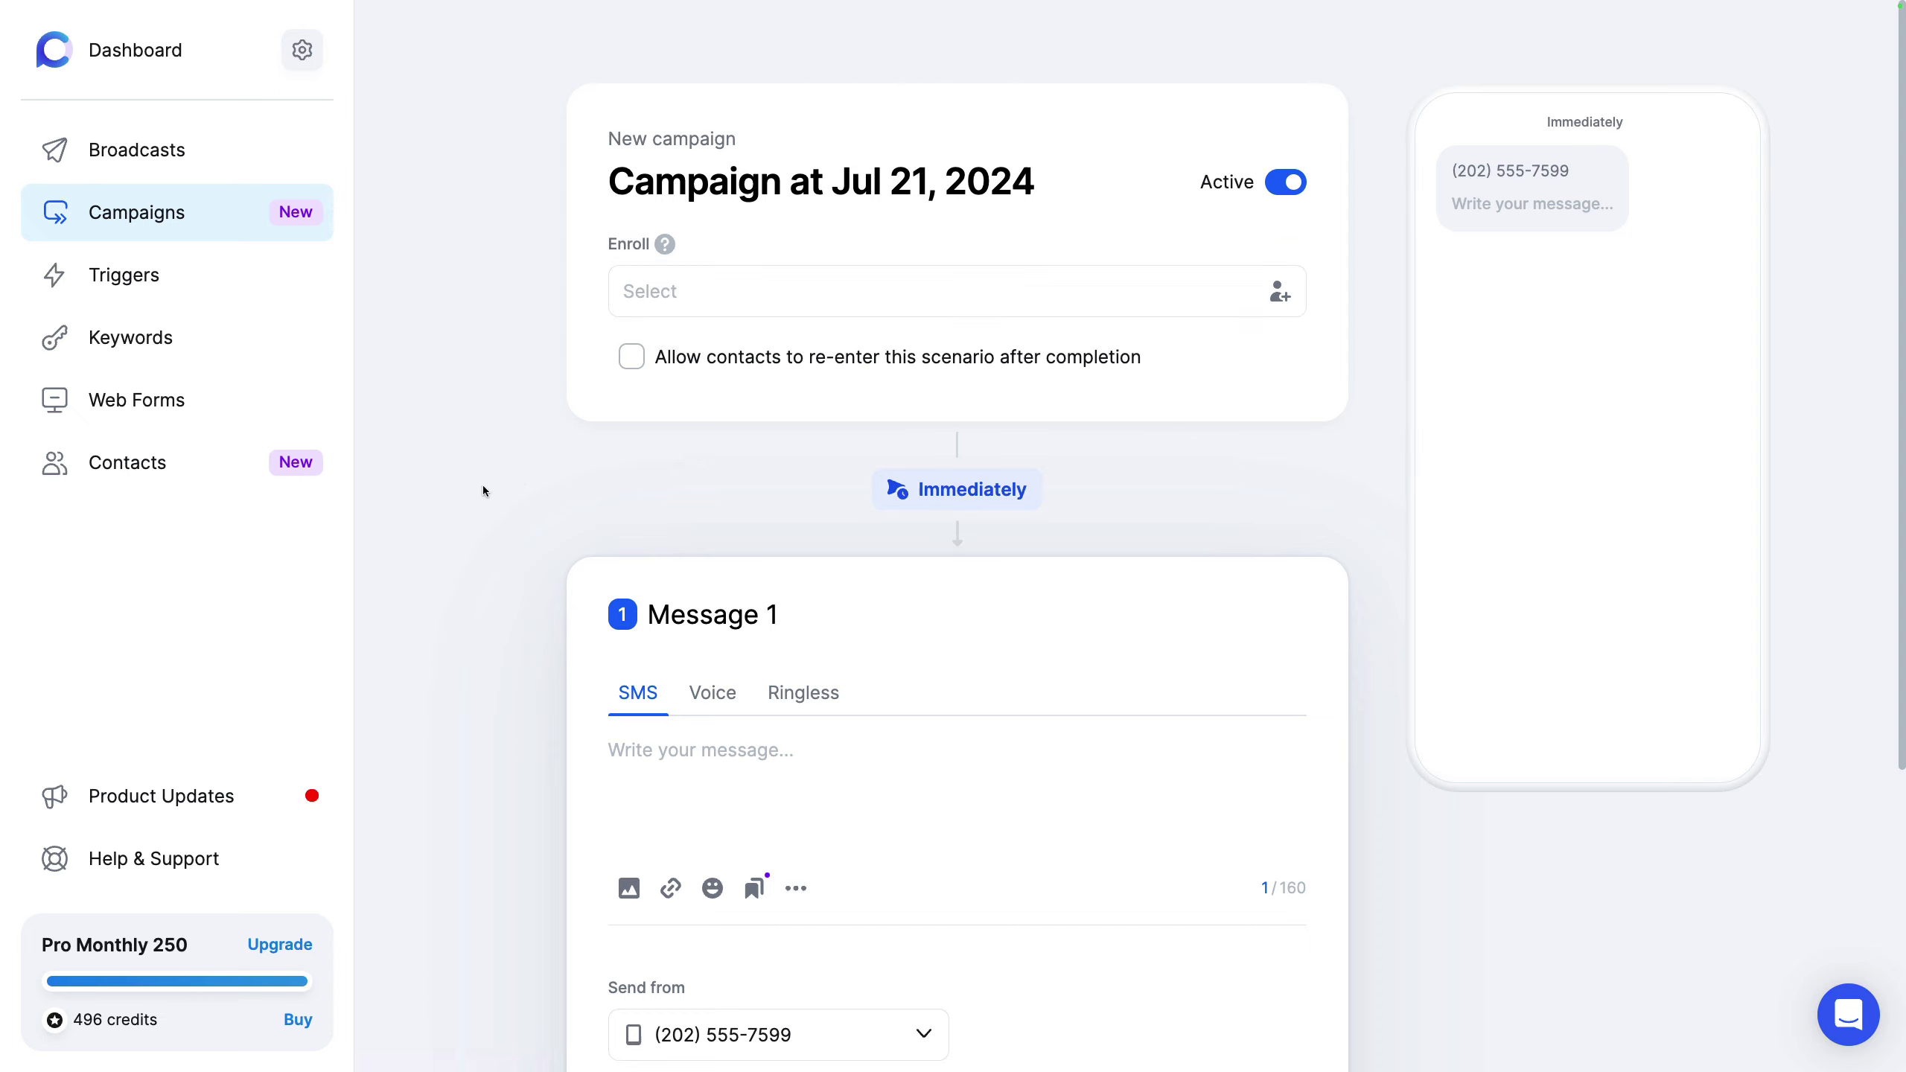
scroll(483, 490, "down", 5)
scroll(482, 489, "up", 5)
left_click(987, 294)
left_click(838, 398)
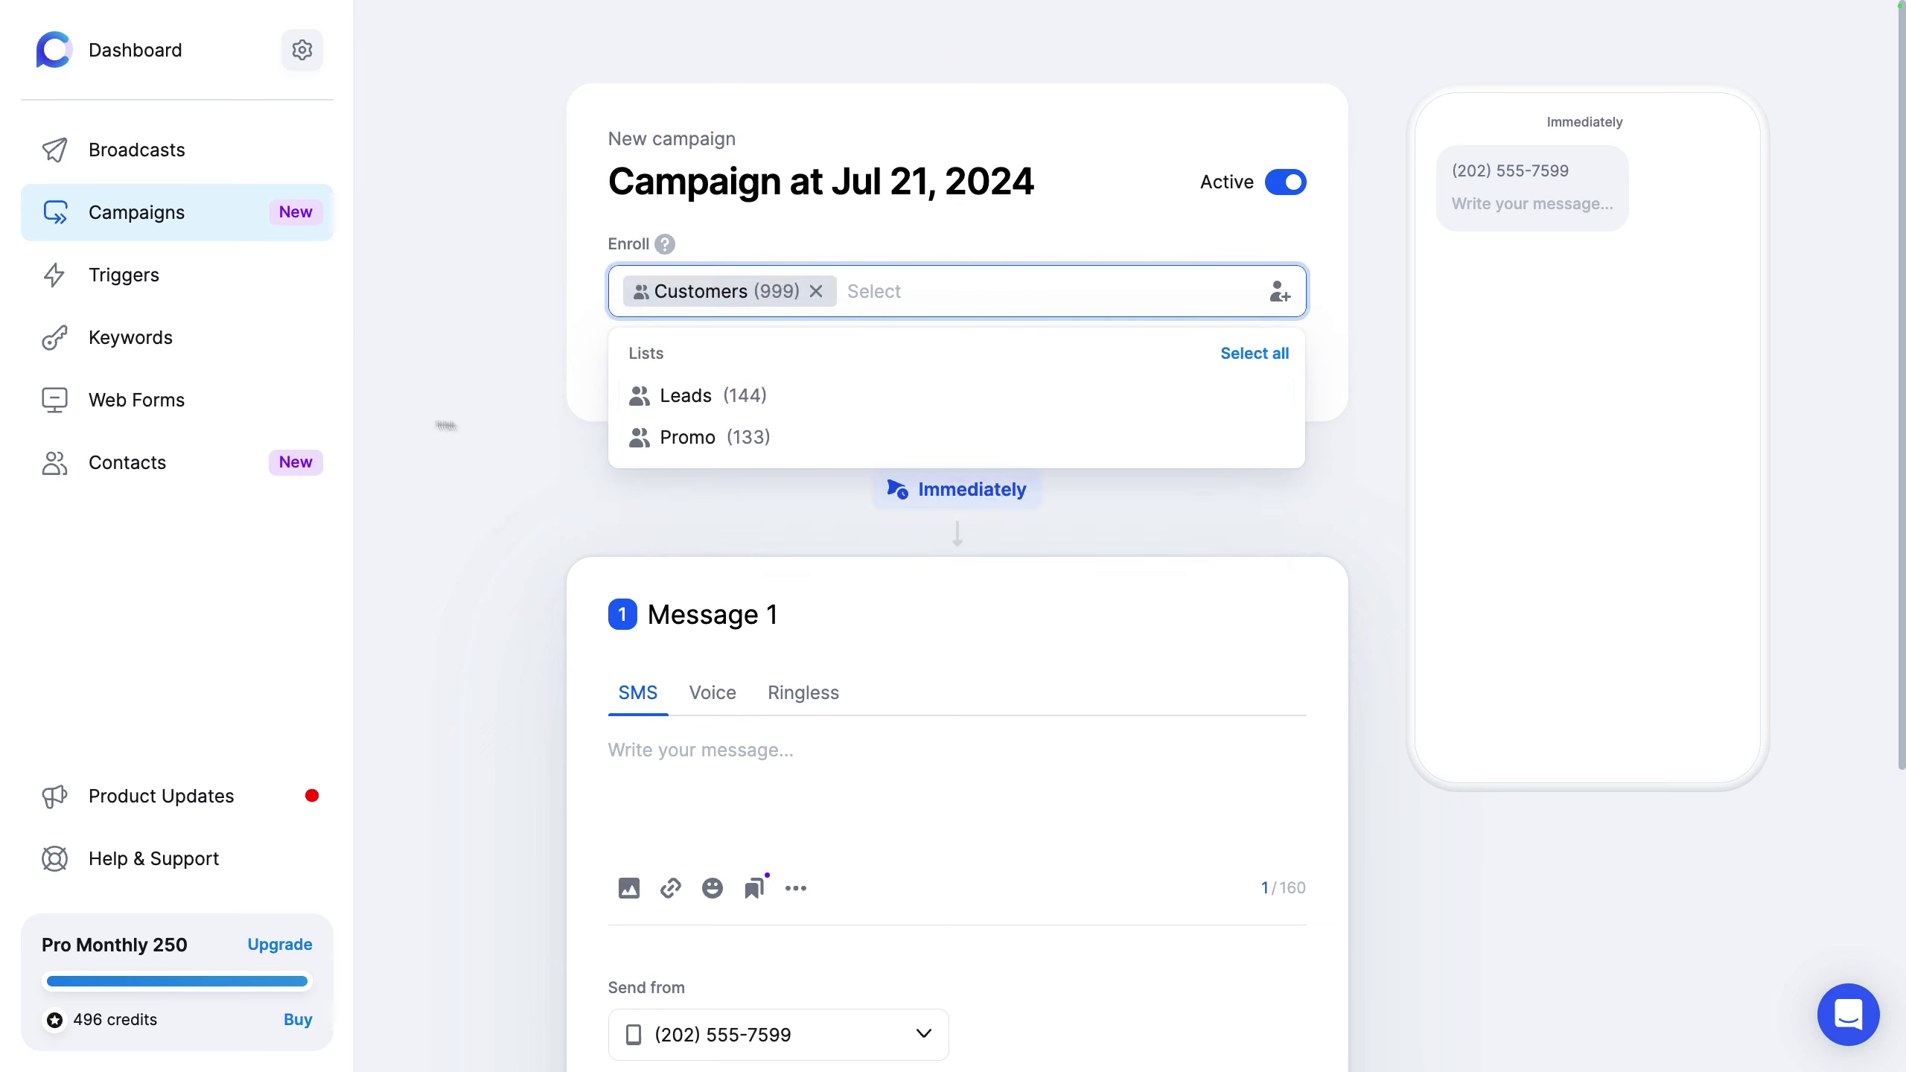
left_click(446, 425)
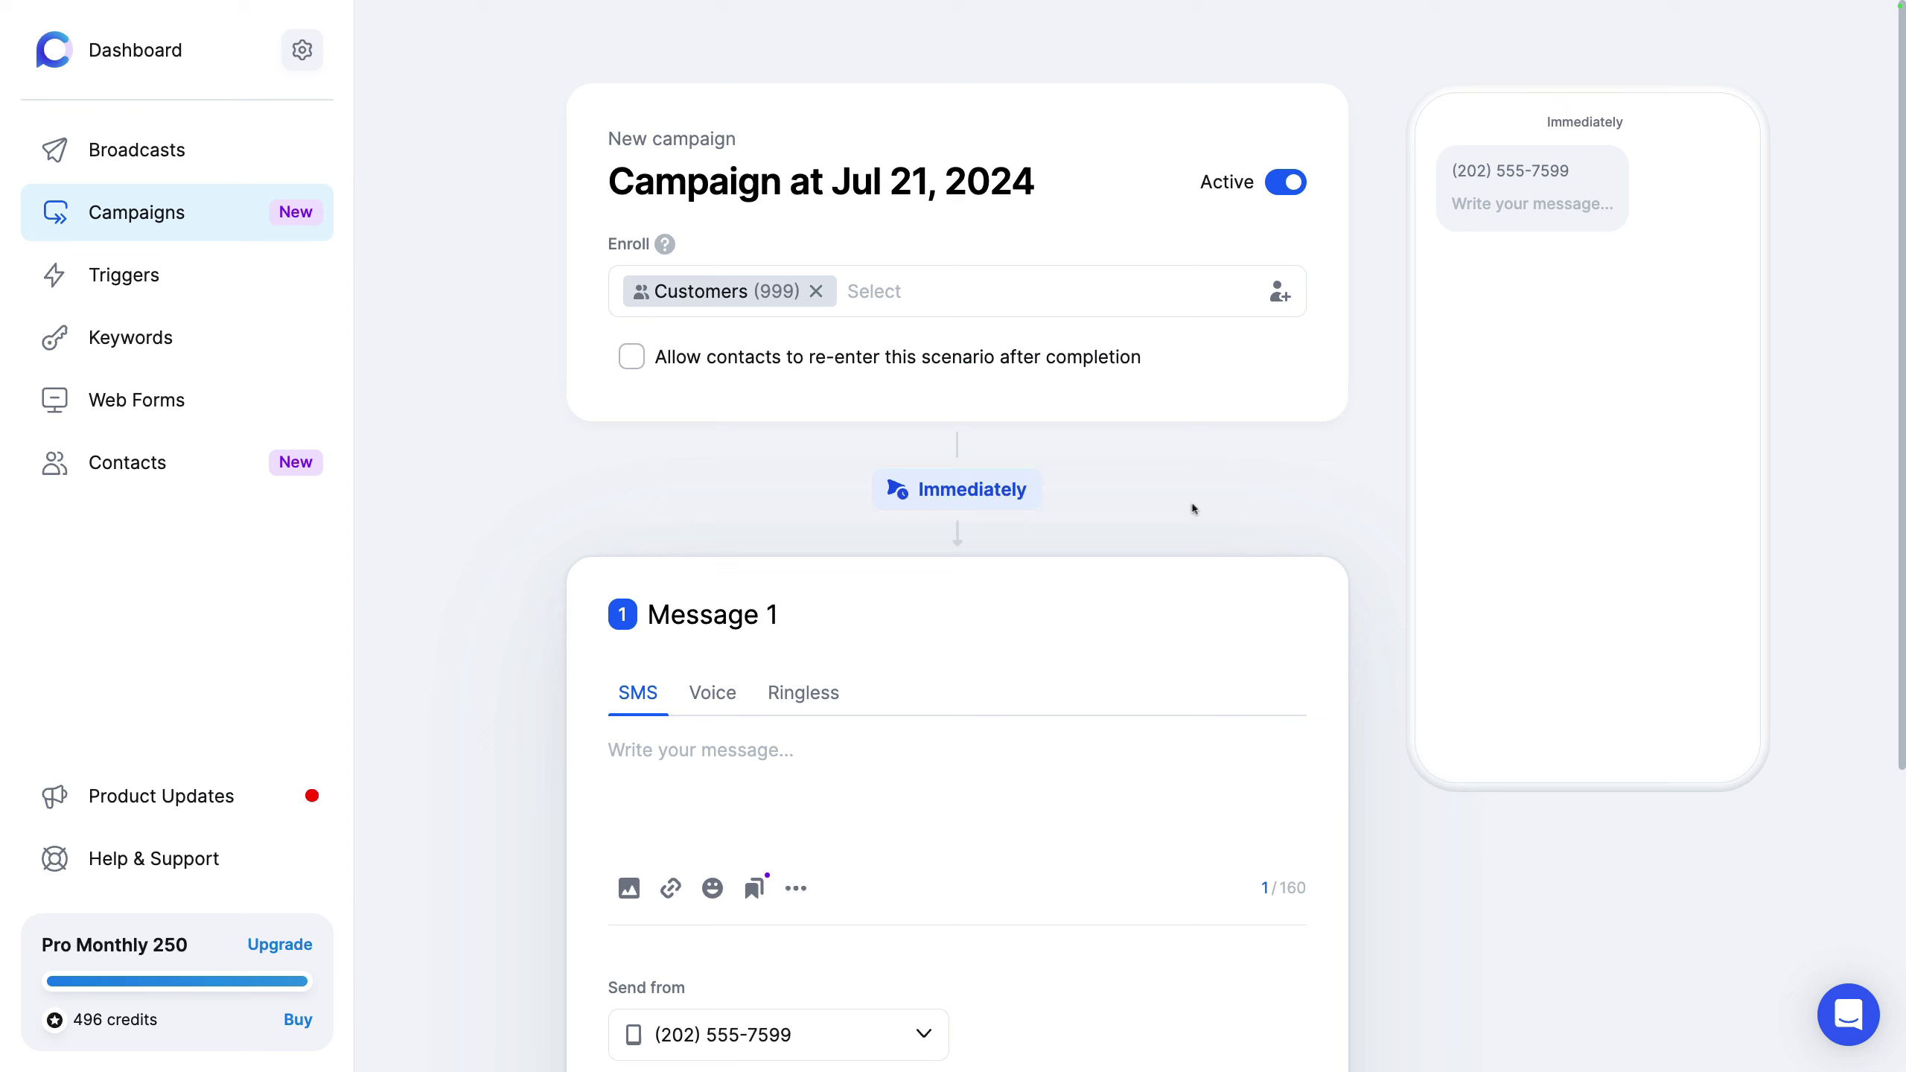
Step: Try a delay for message 1, switching between Day and Minute, then choose a specific-date schedule
scroll(1370, 498, "down", 2)
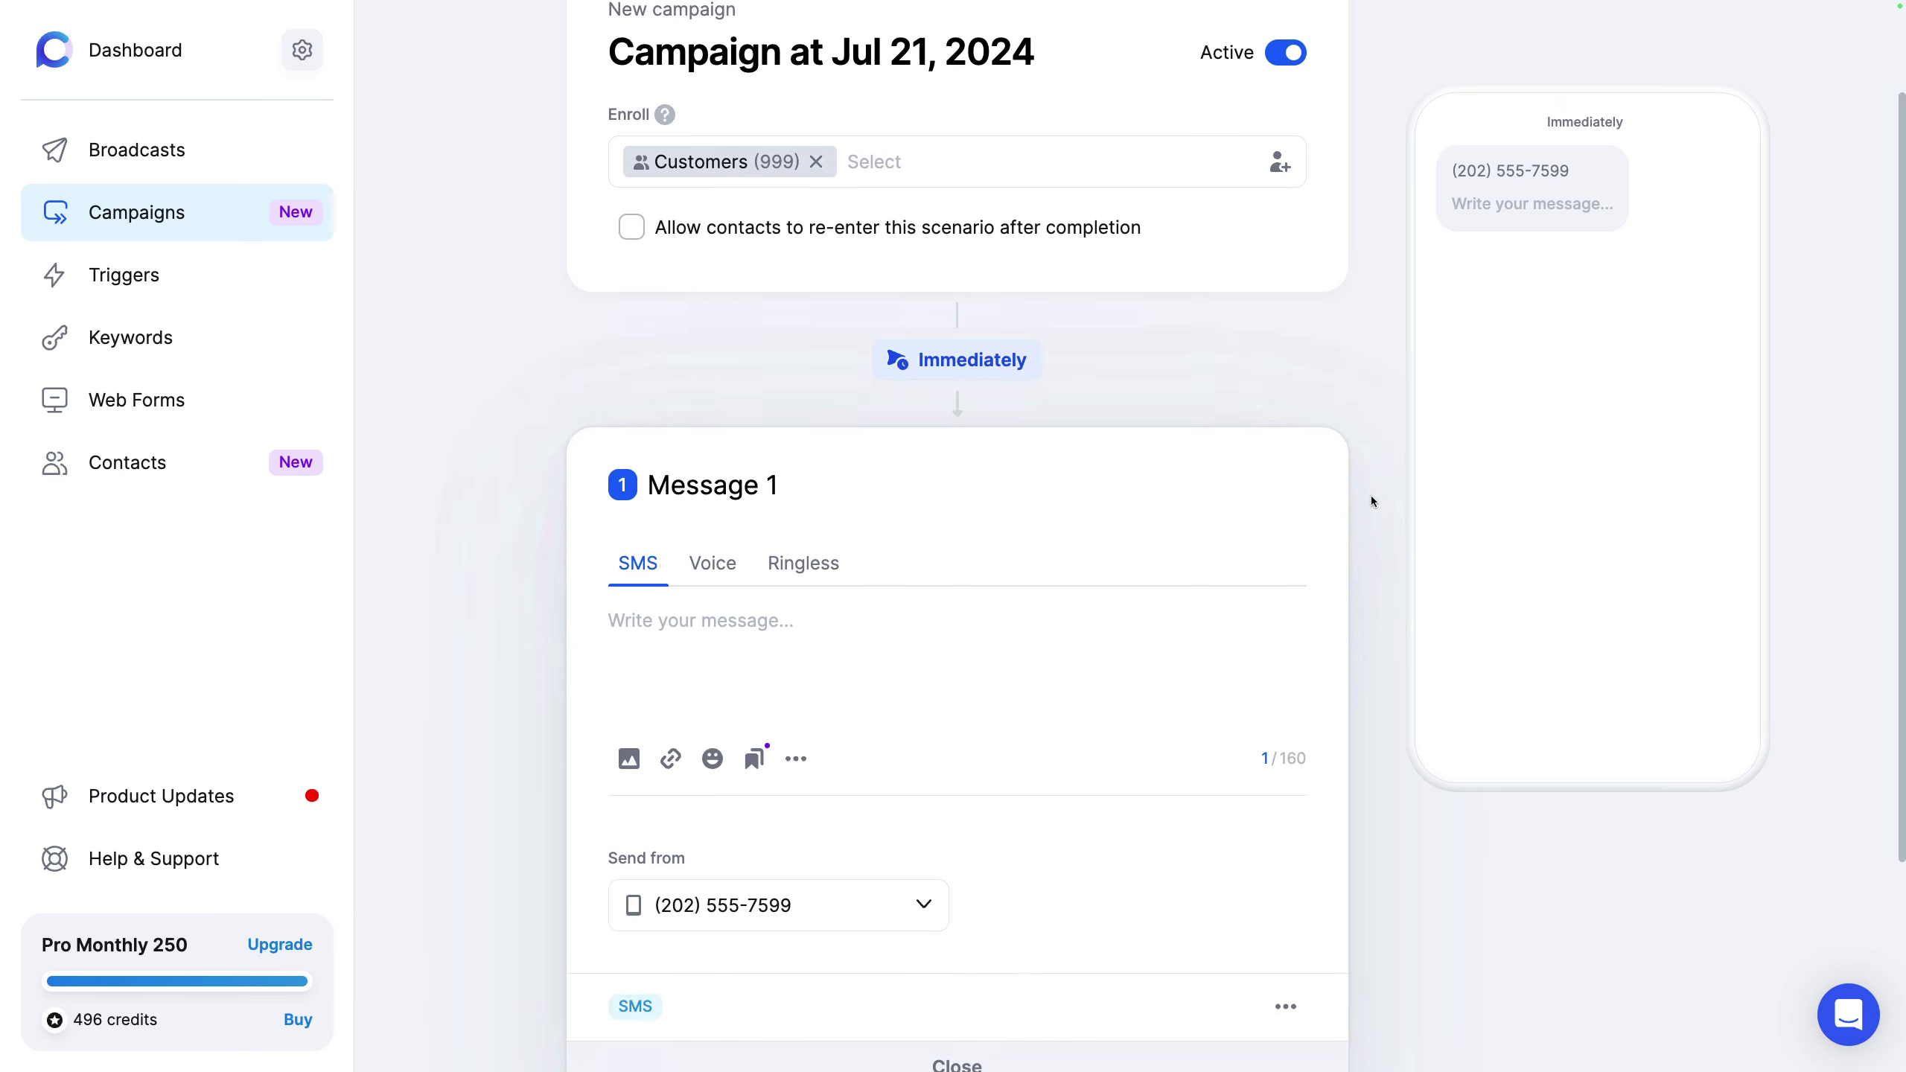
left_click(963, 350)
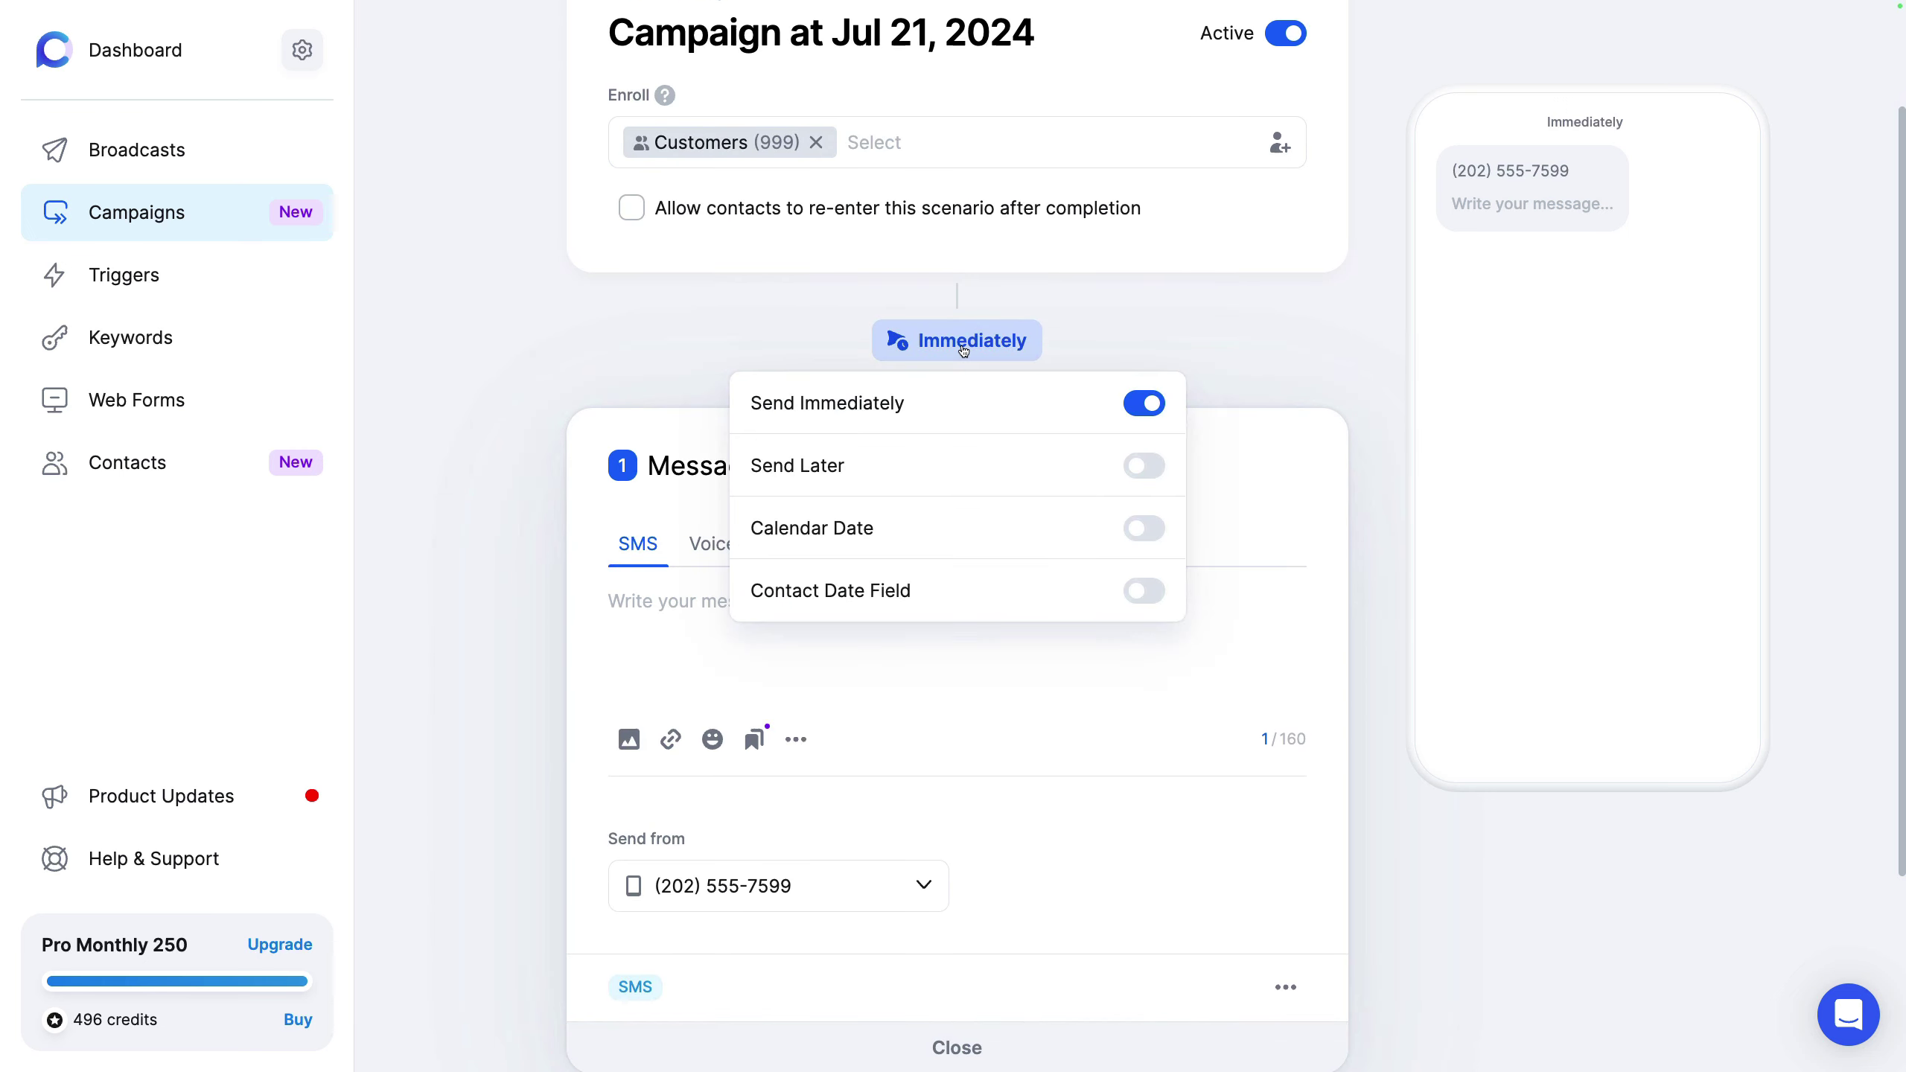
left_click(973, 469)
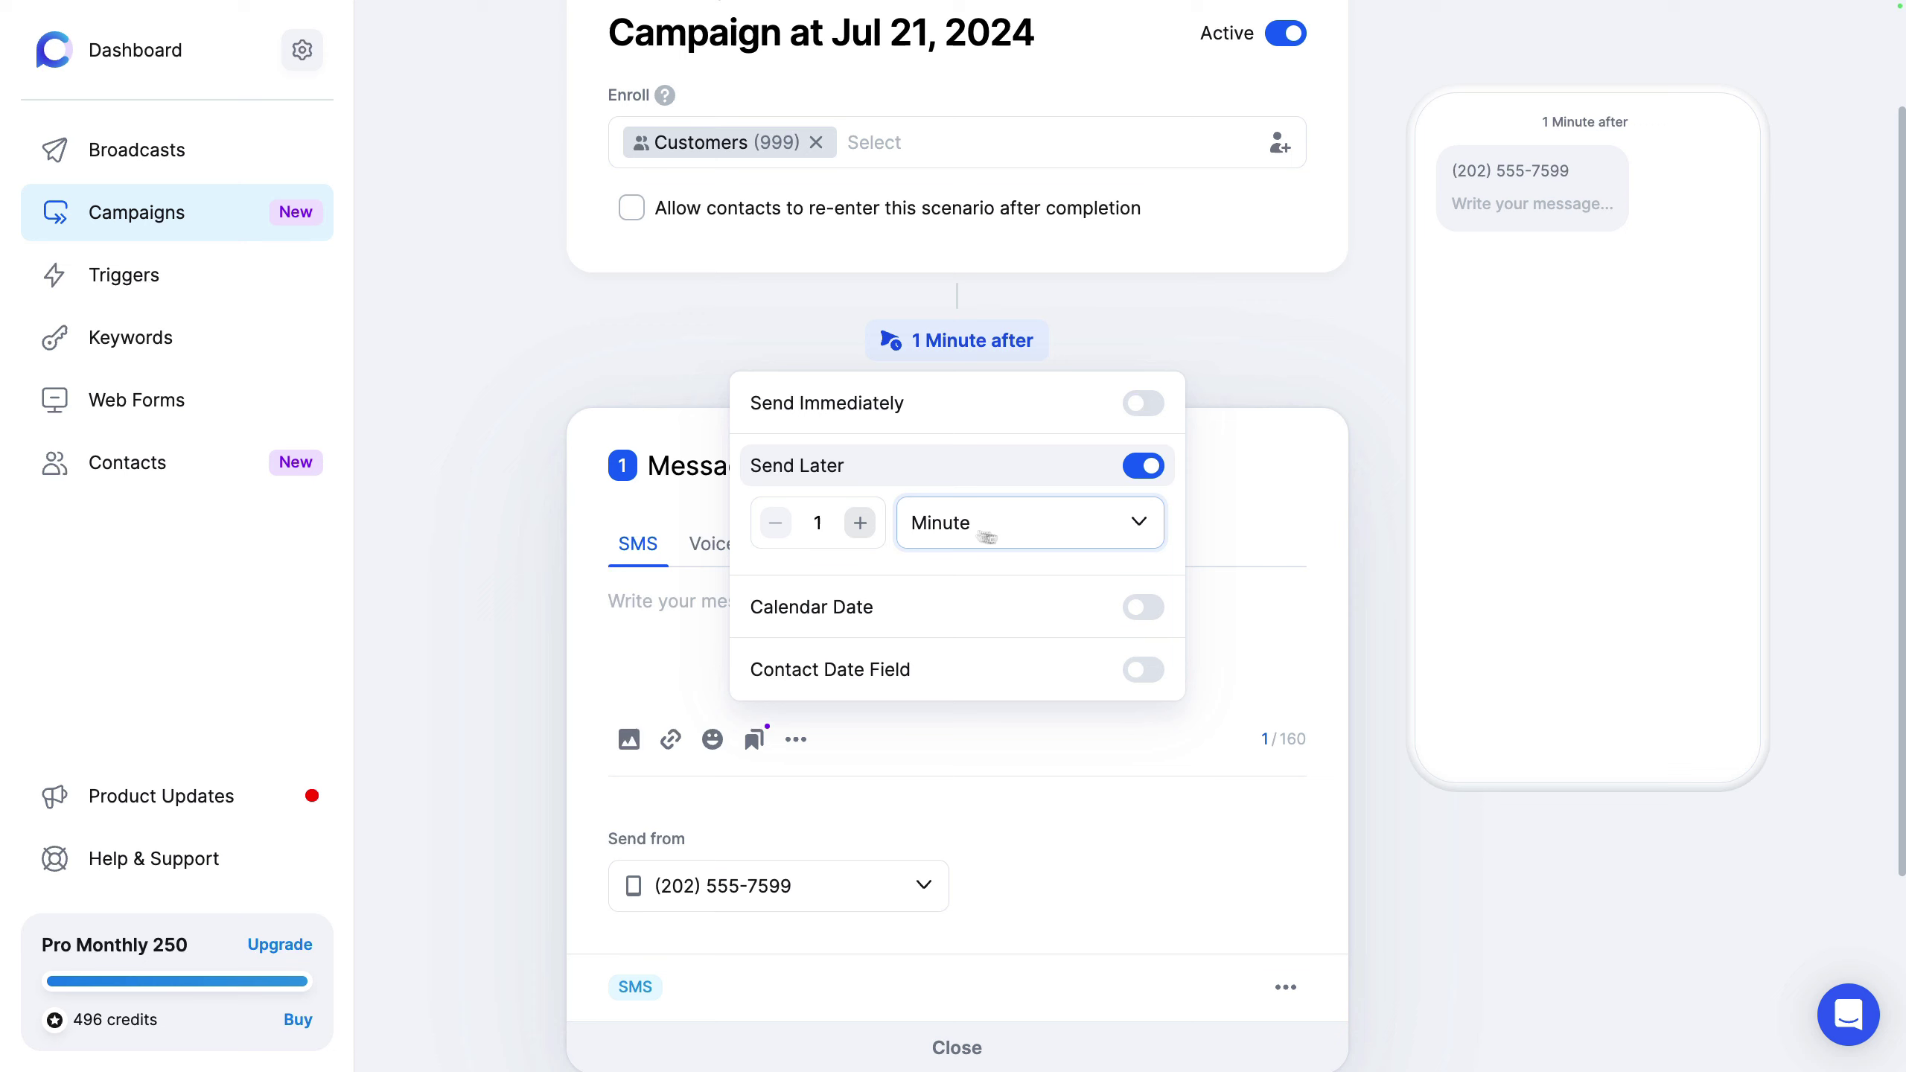
left_click(1036, 528)
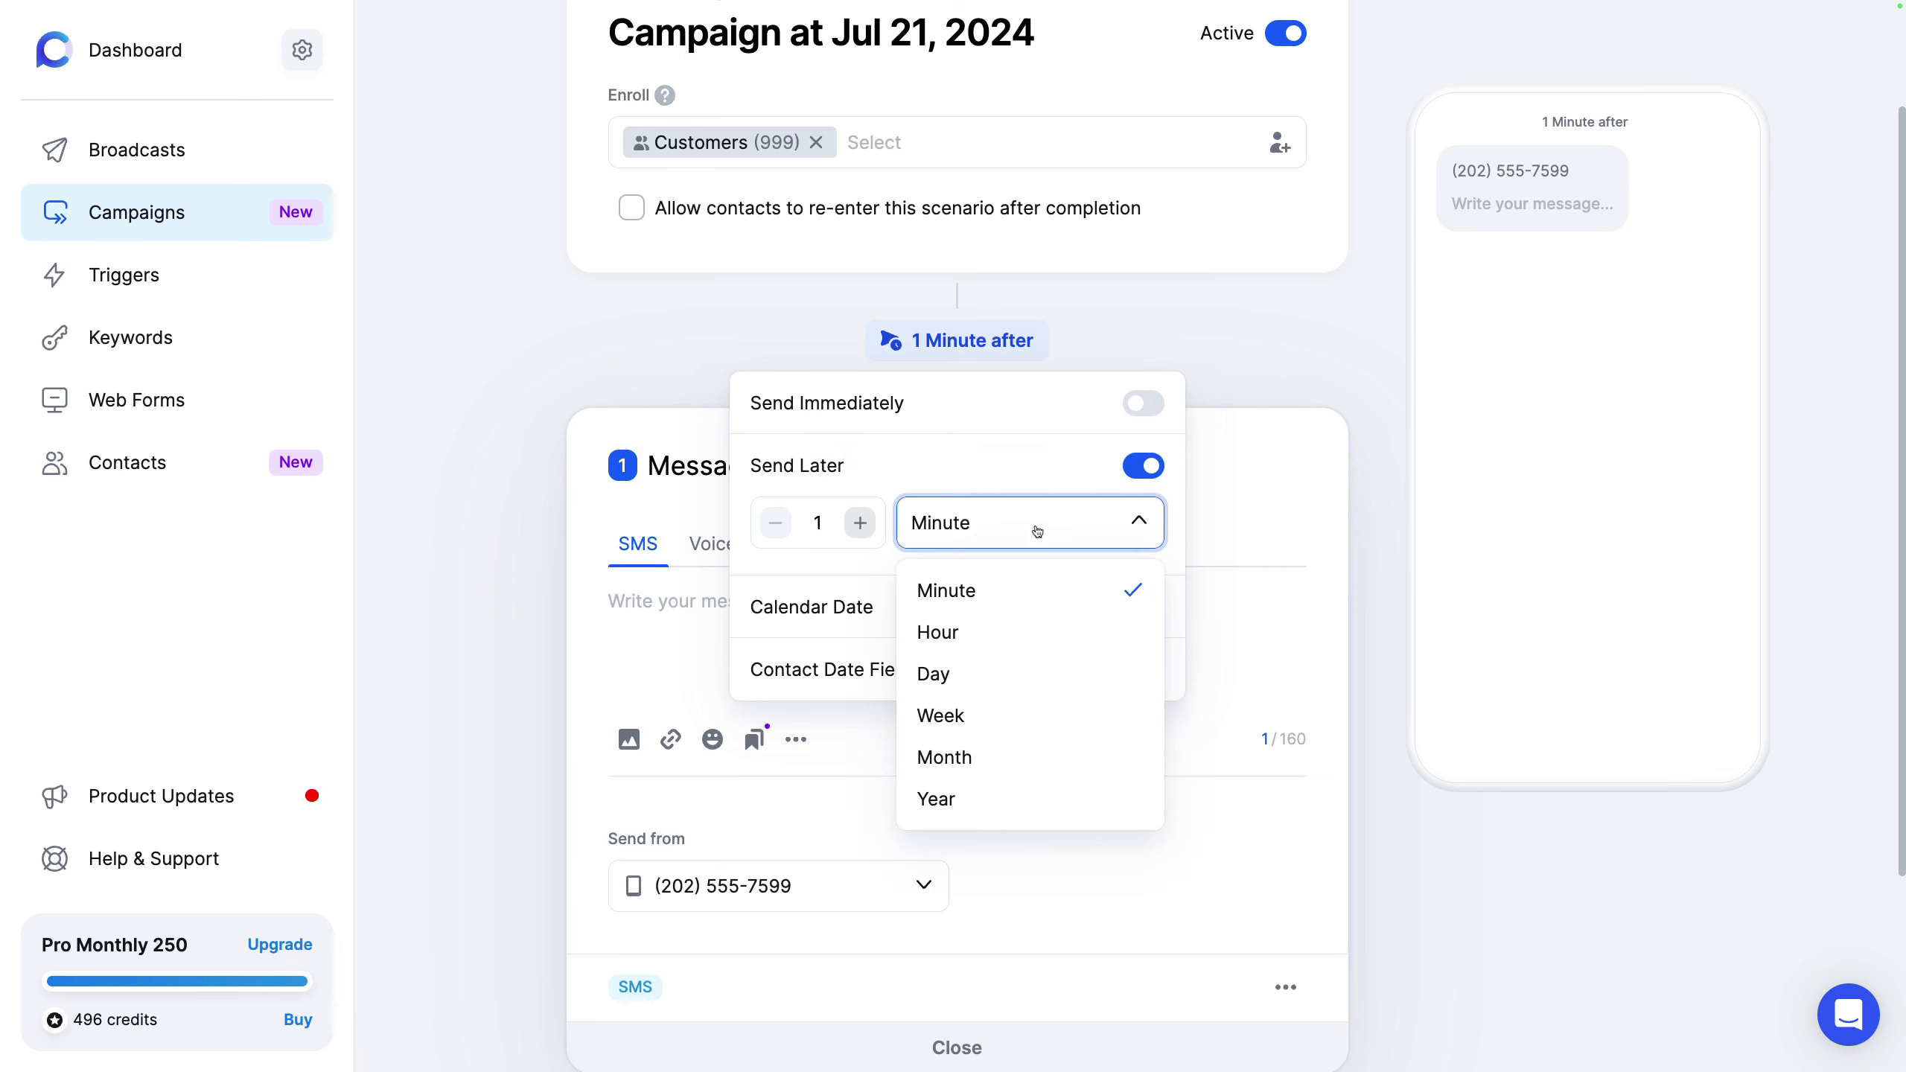
left_click(1019, 672)
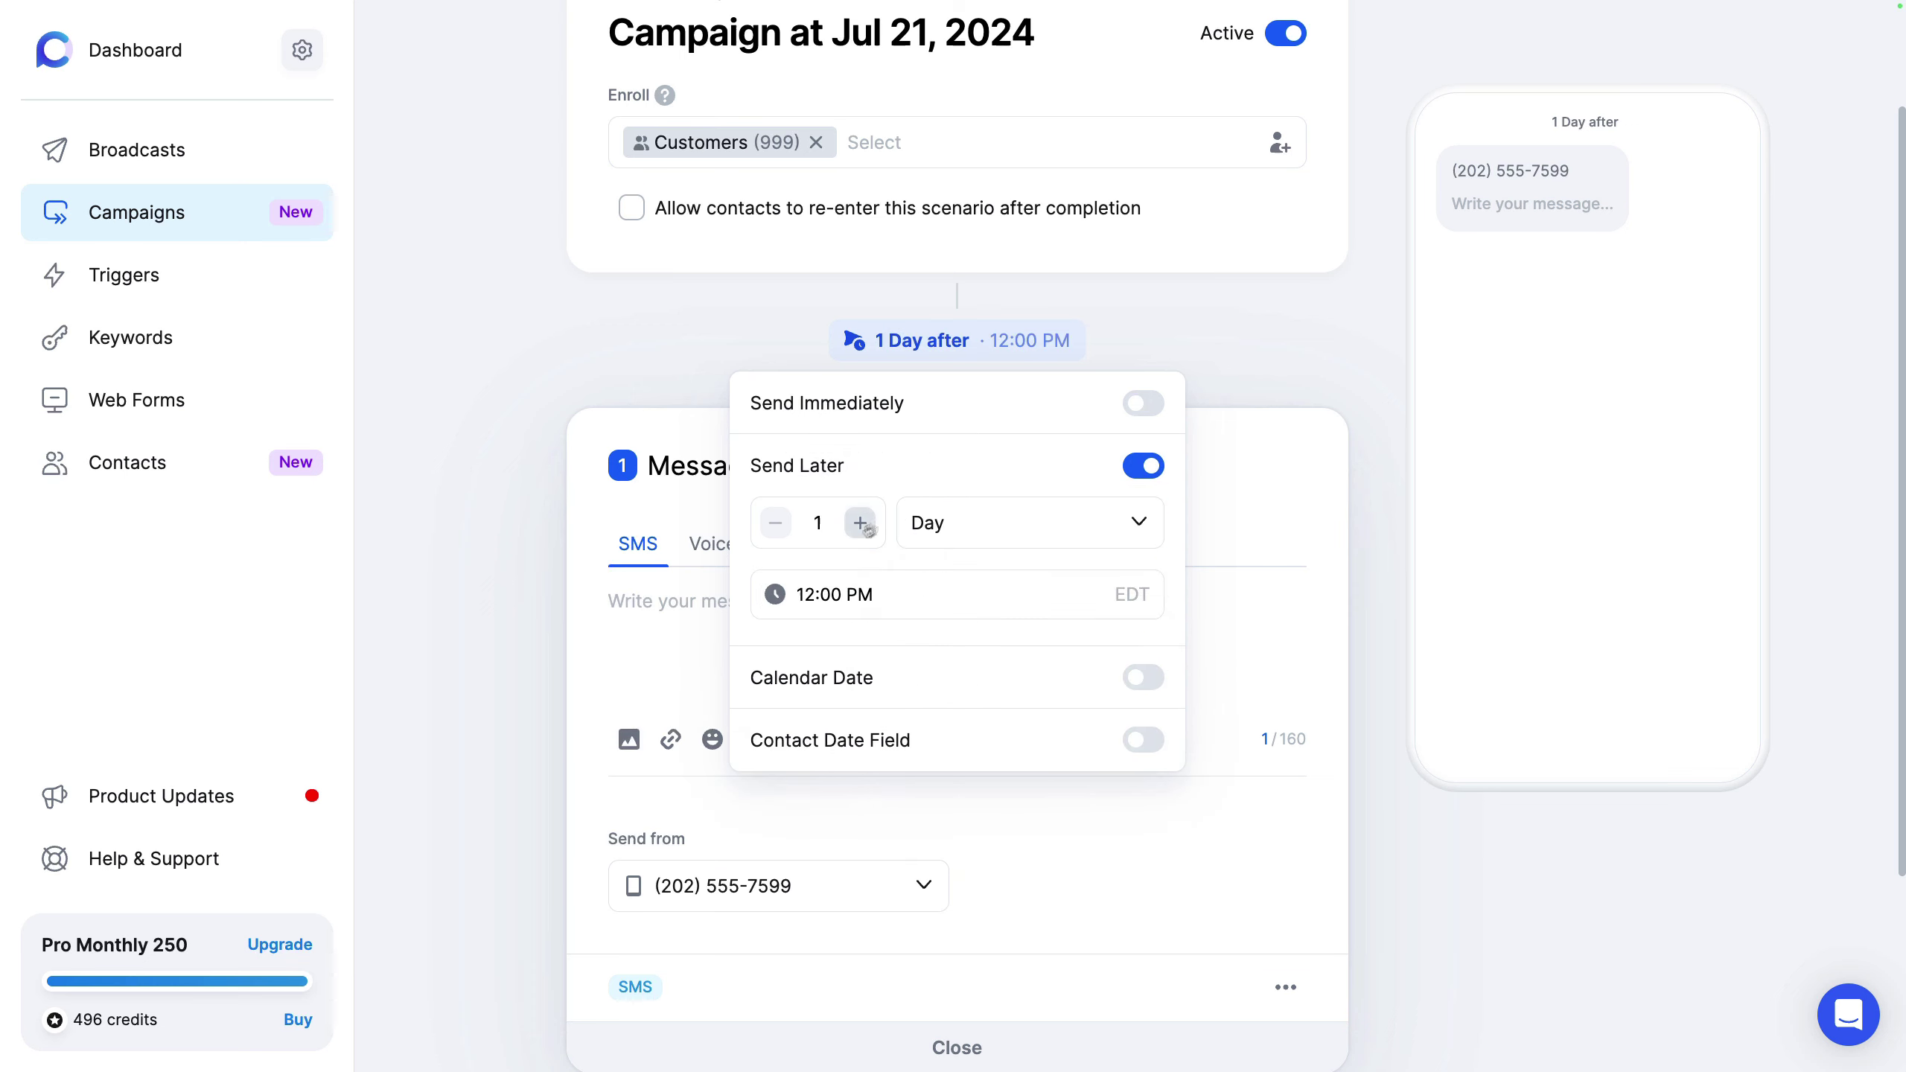
left_click(975, 530)
left_click(1003, 594)
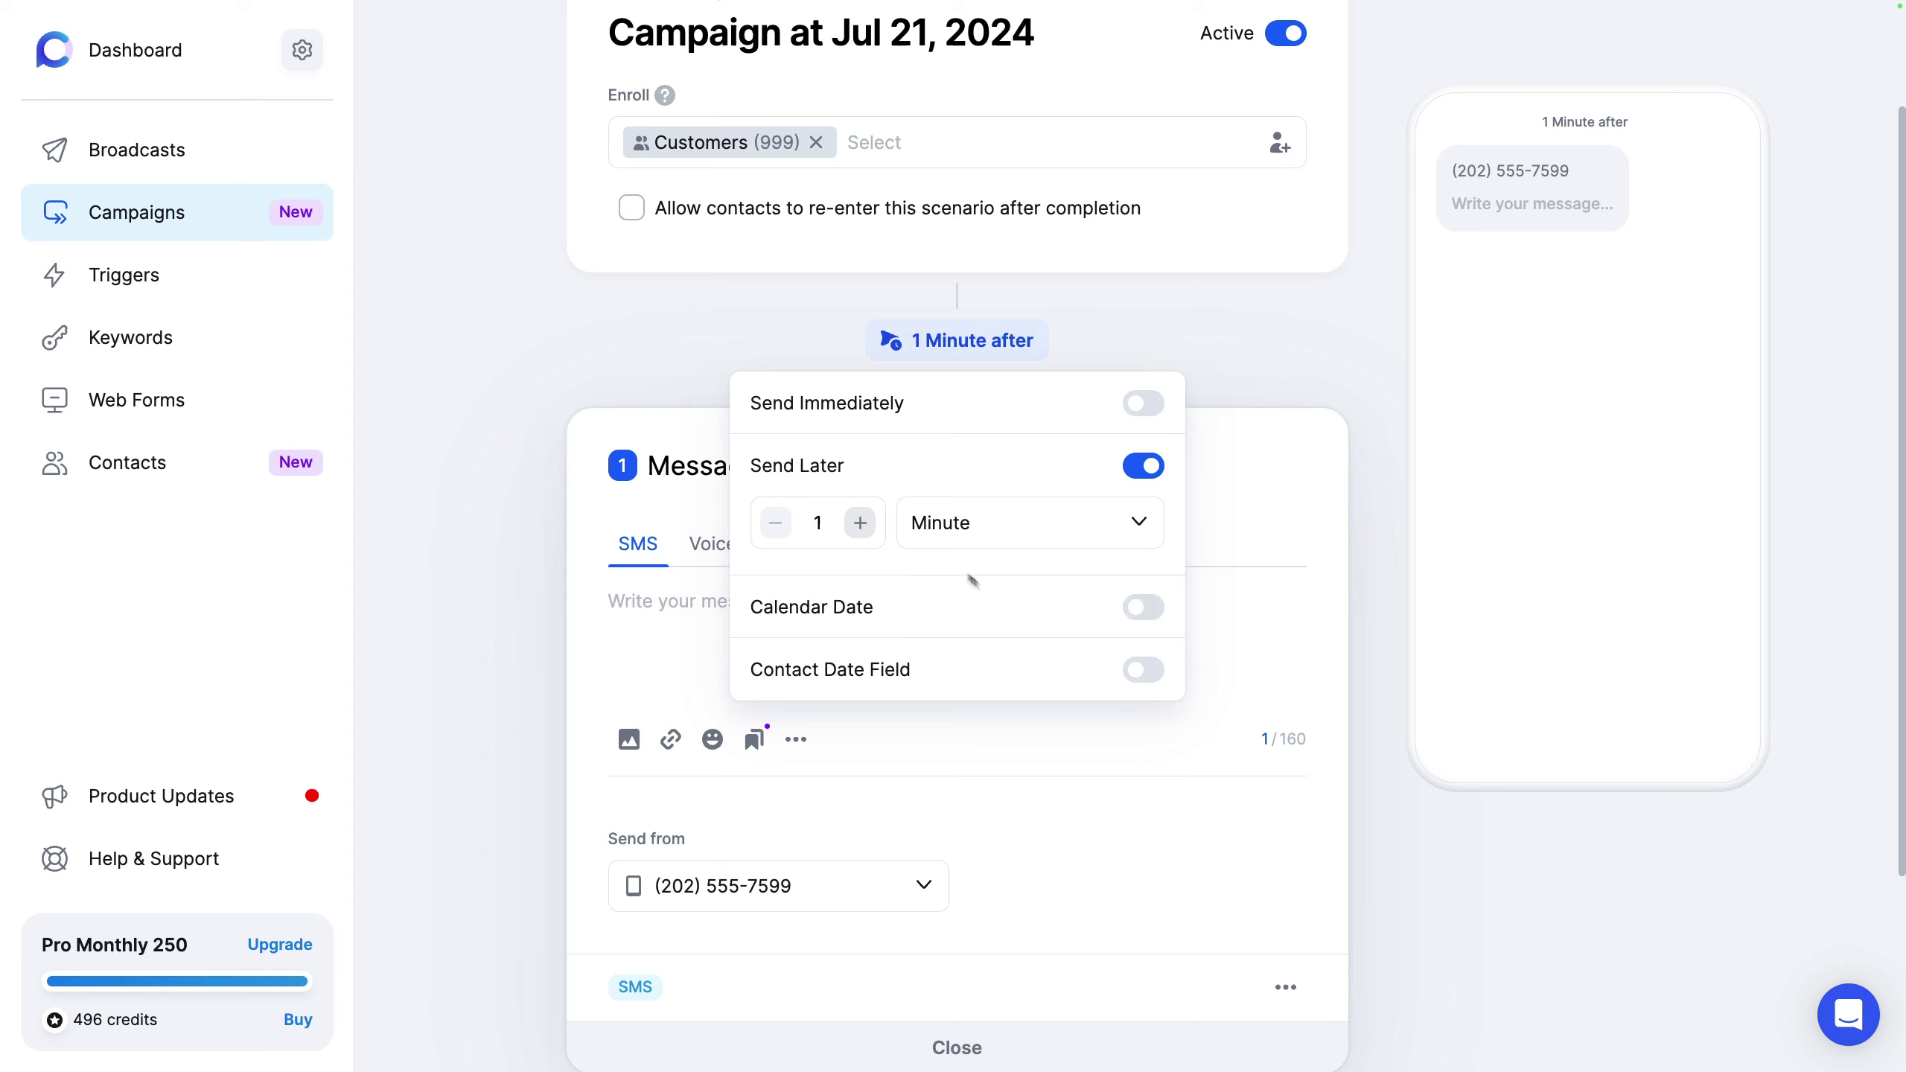
left_click(970, 524)
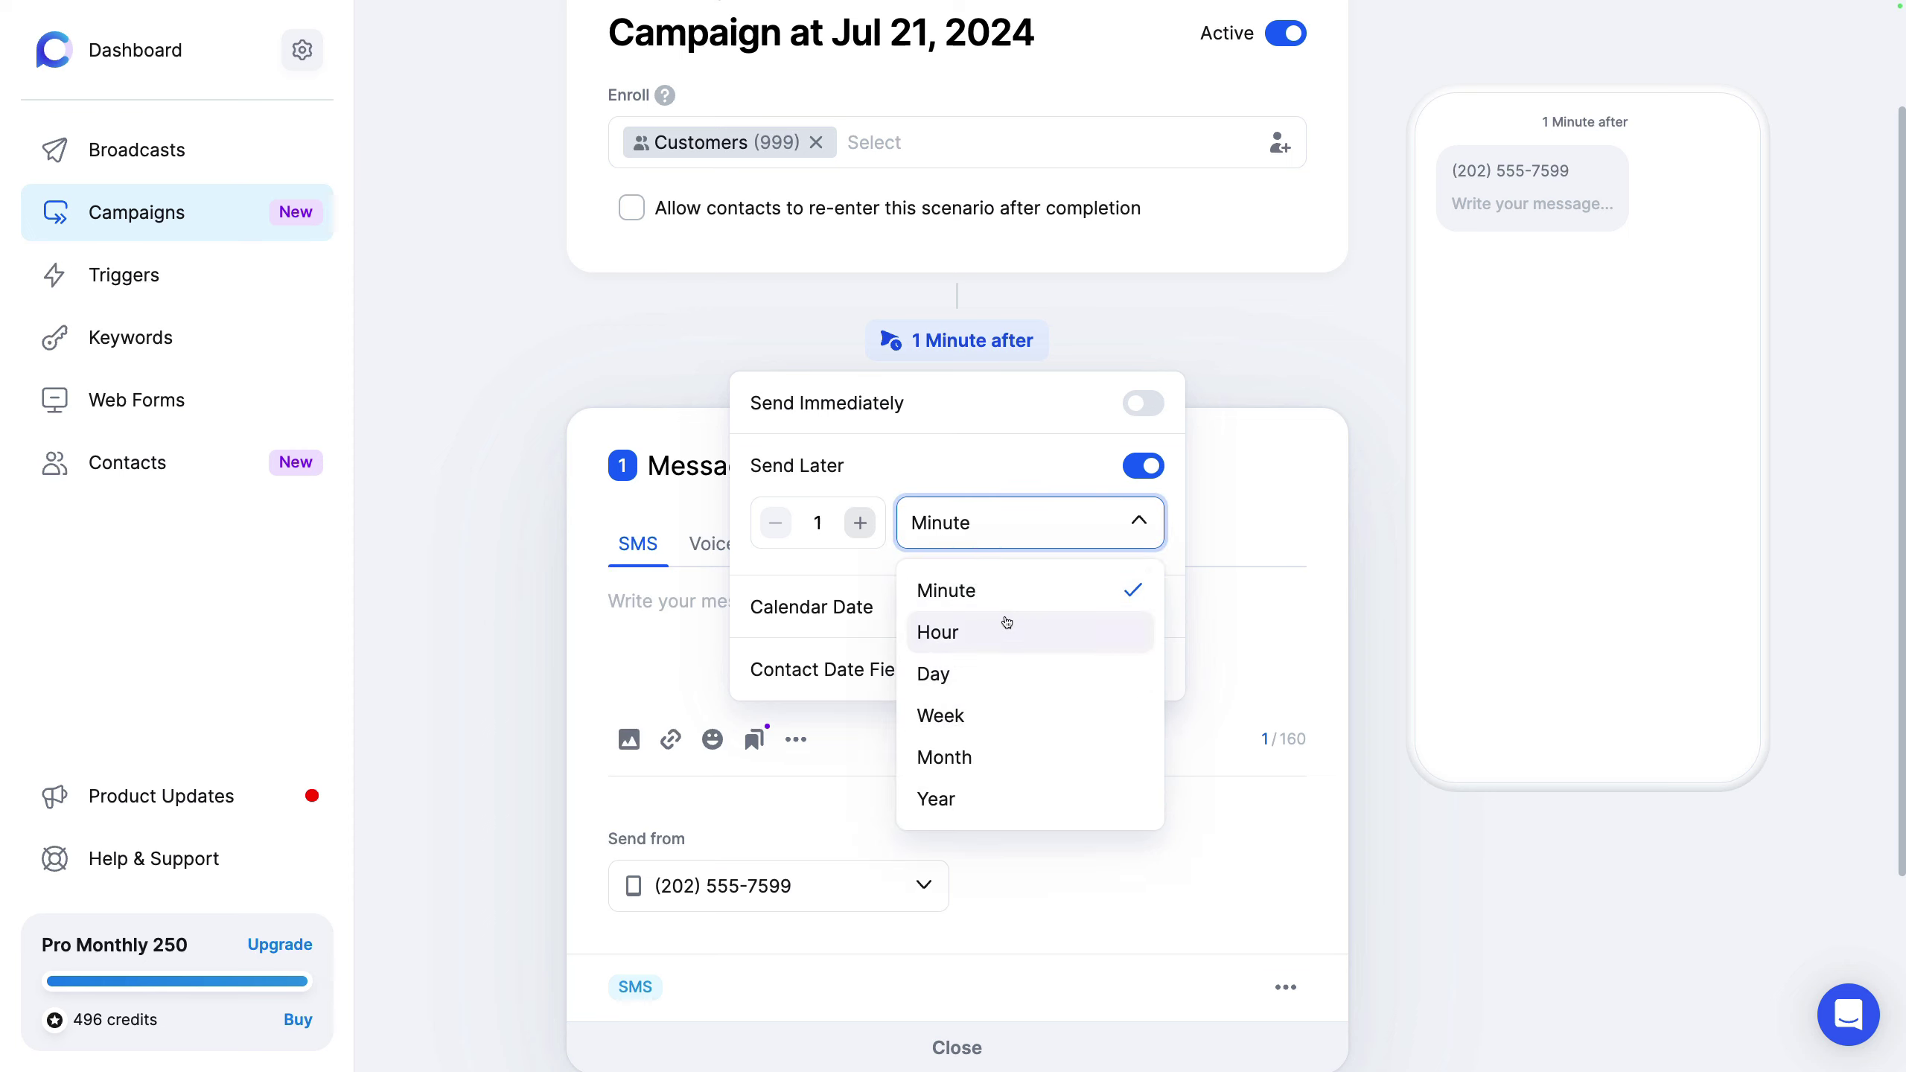
left_click(803, 605)
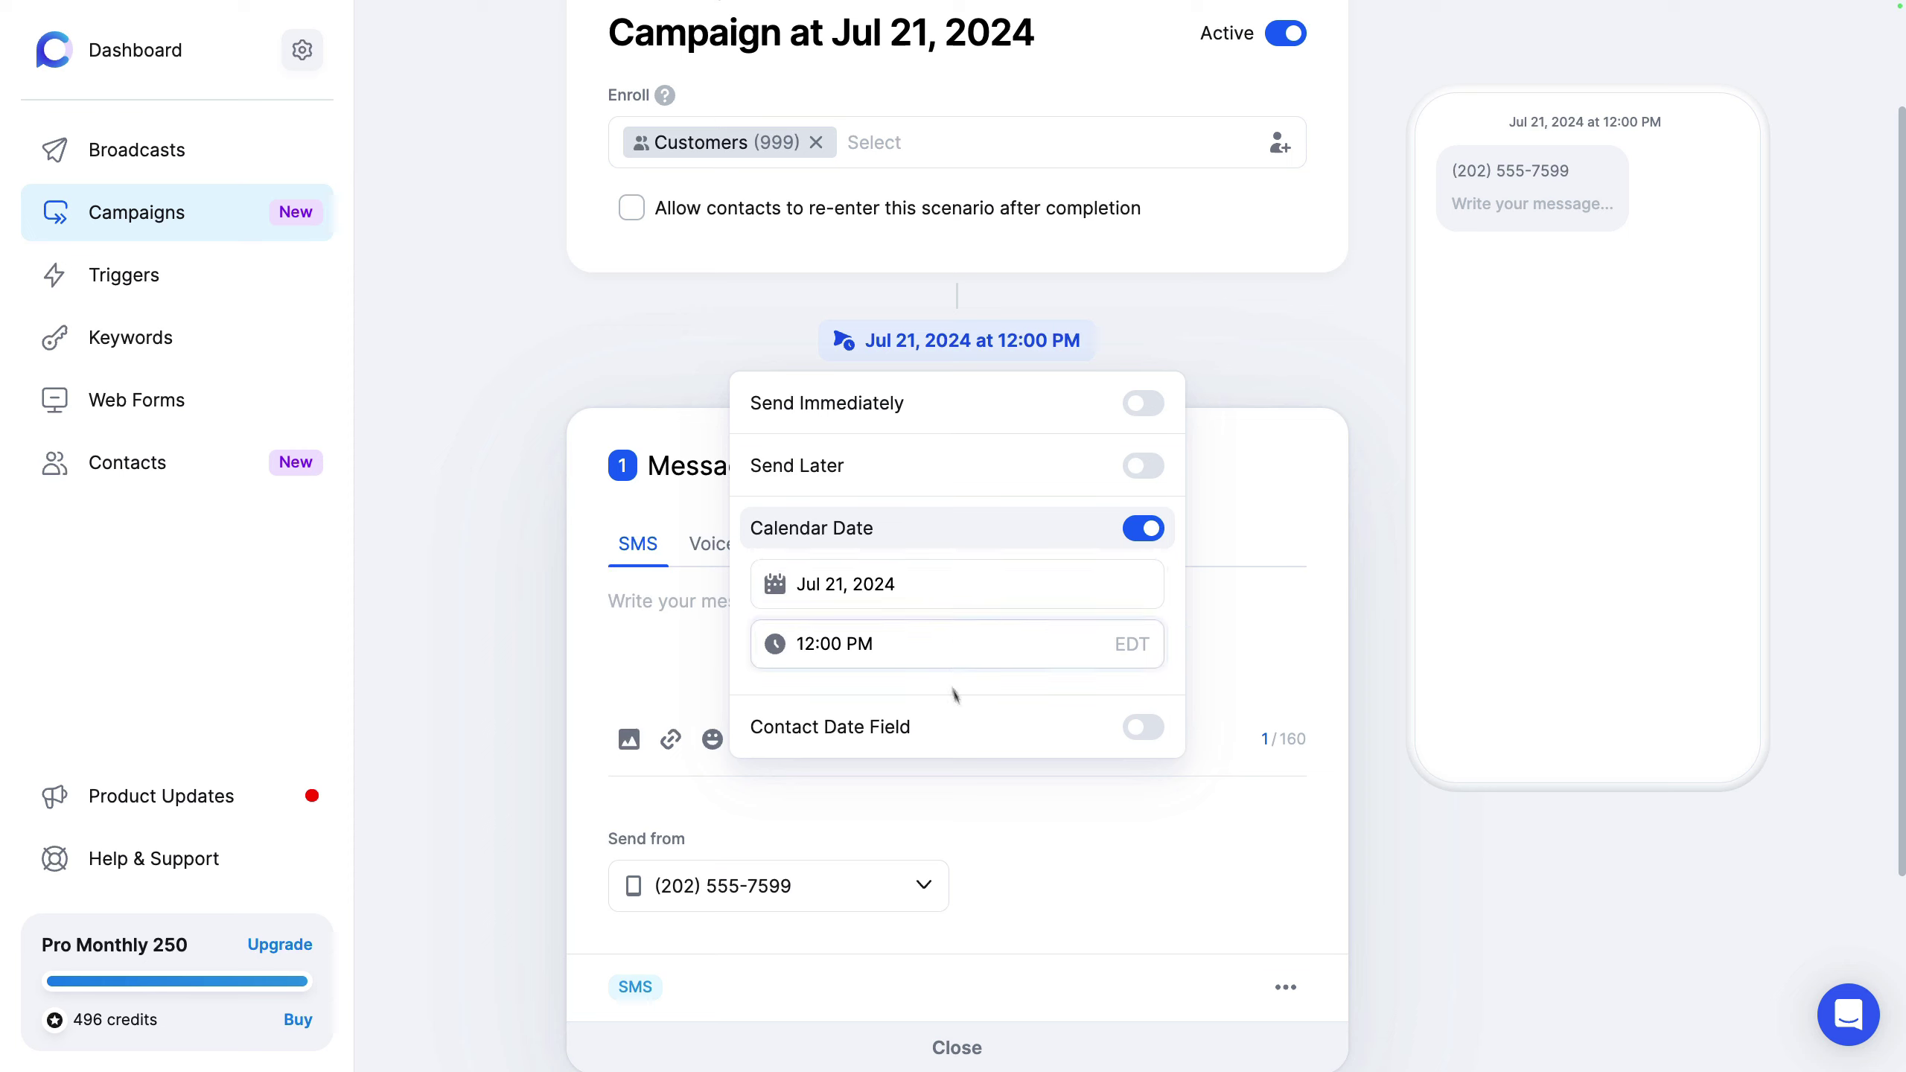
Step: Time message 1 from the contact's Birthday field with a 1 Day offset, After the date
left_click(967, 729)
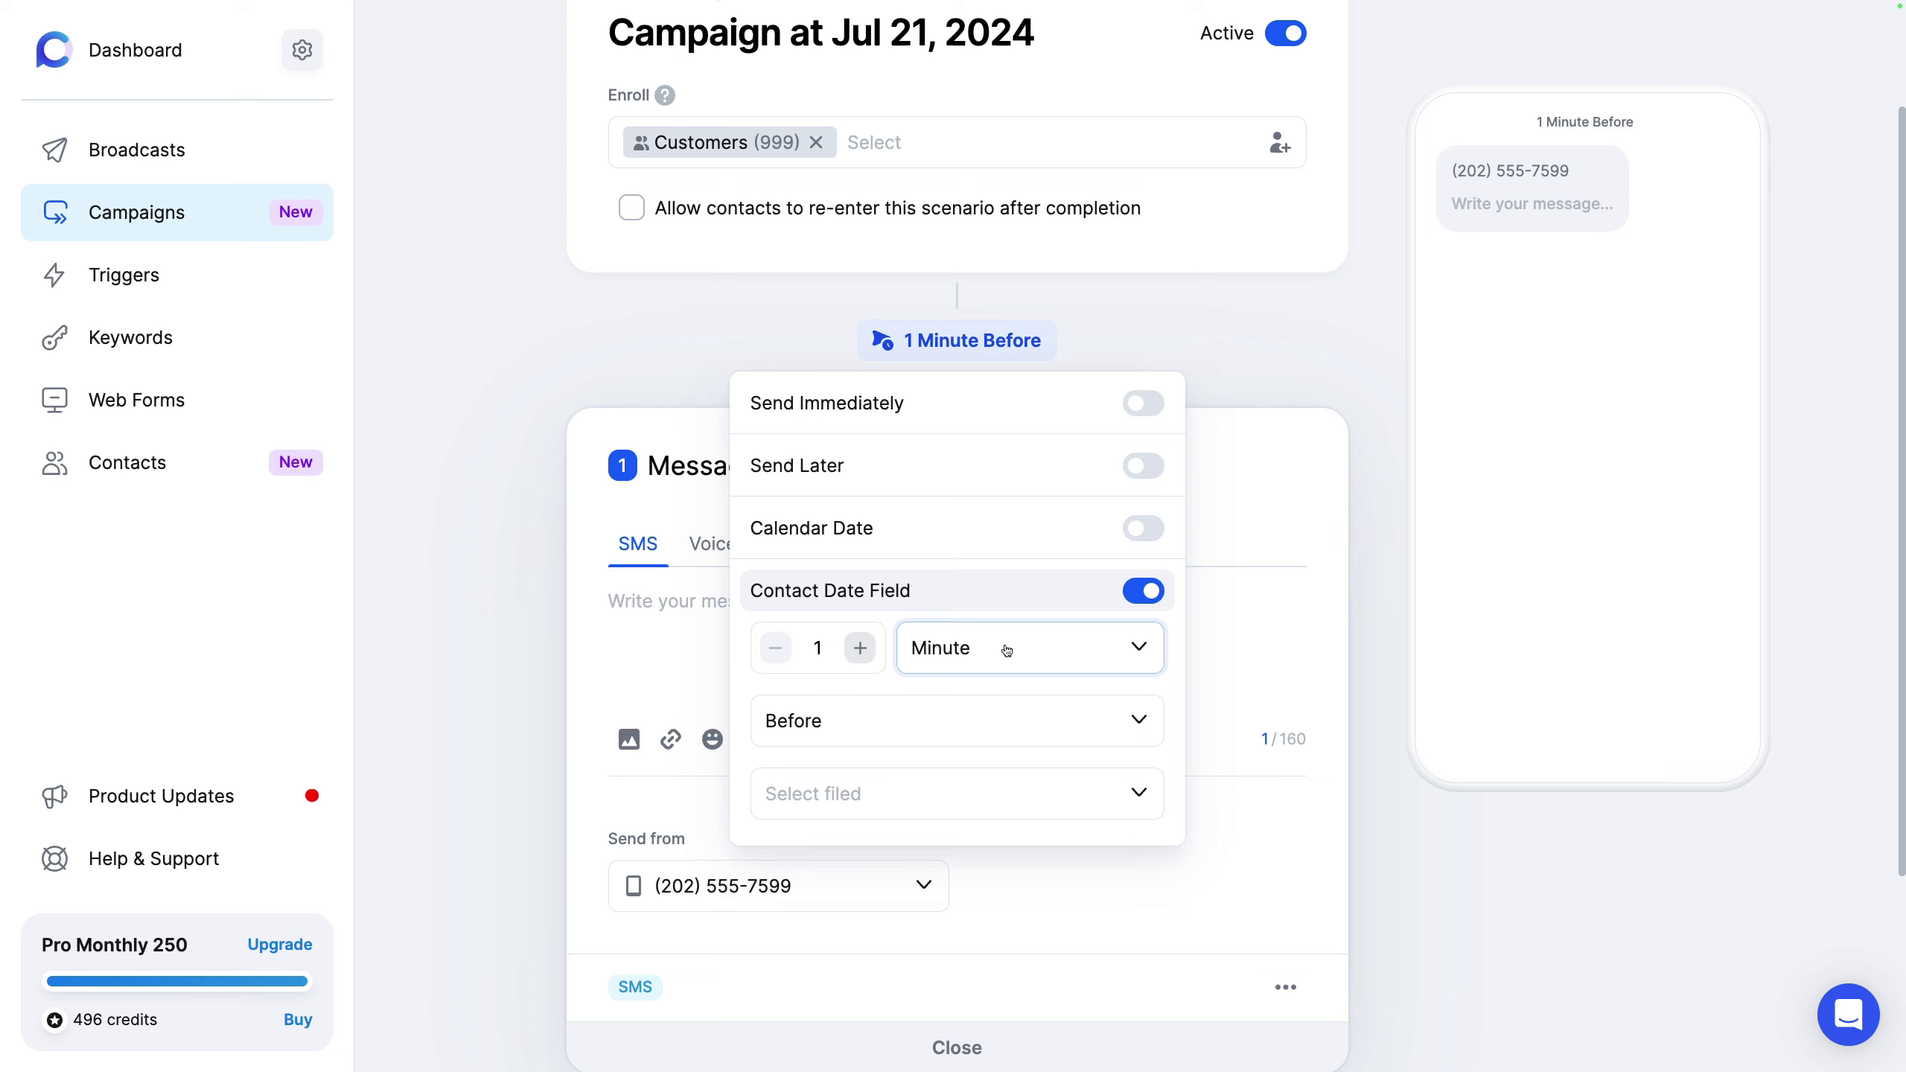
left_click(964, 790)
left_click(924, 861)
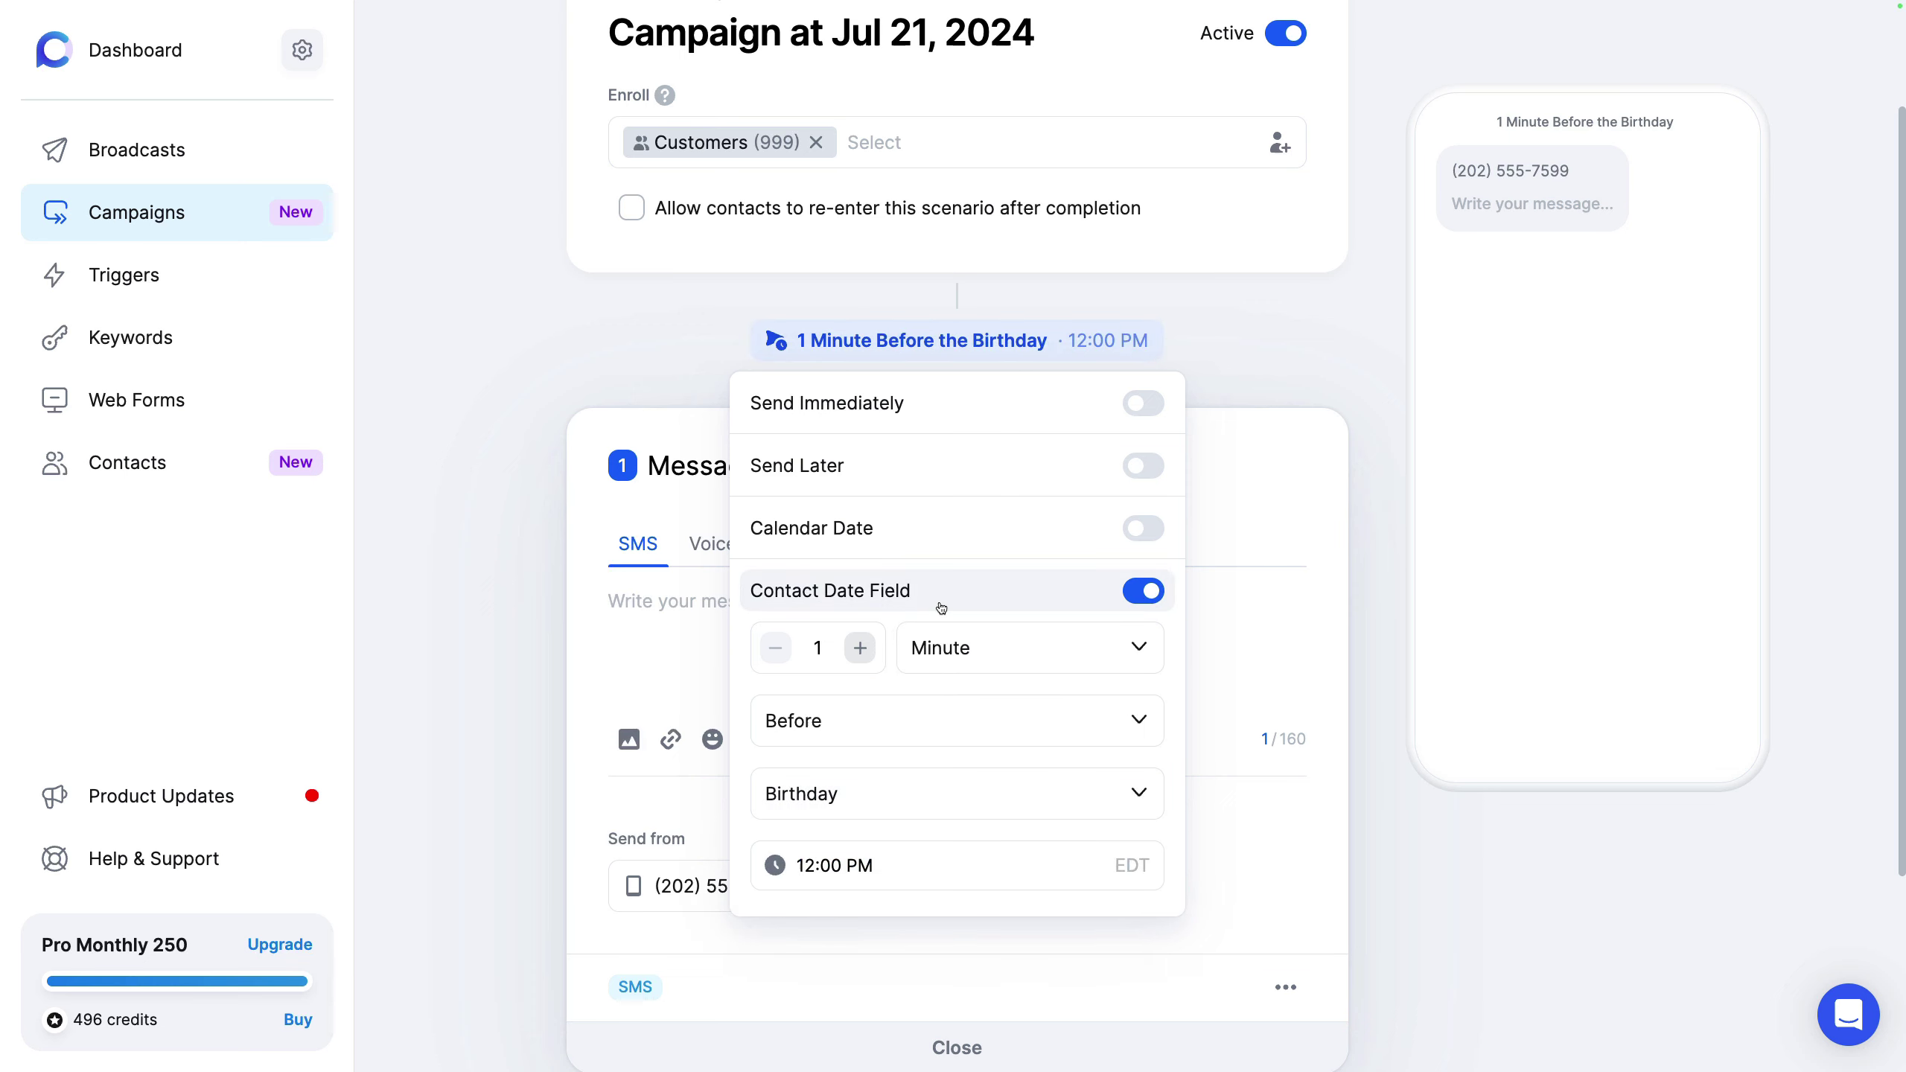
left_click(972, 655)
left_click(977, 816)
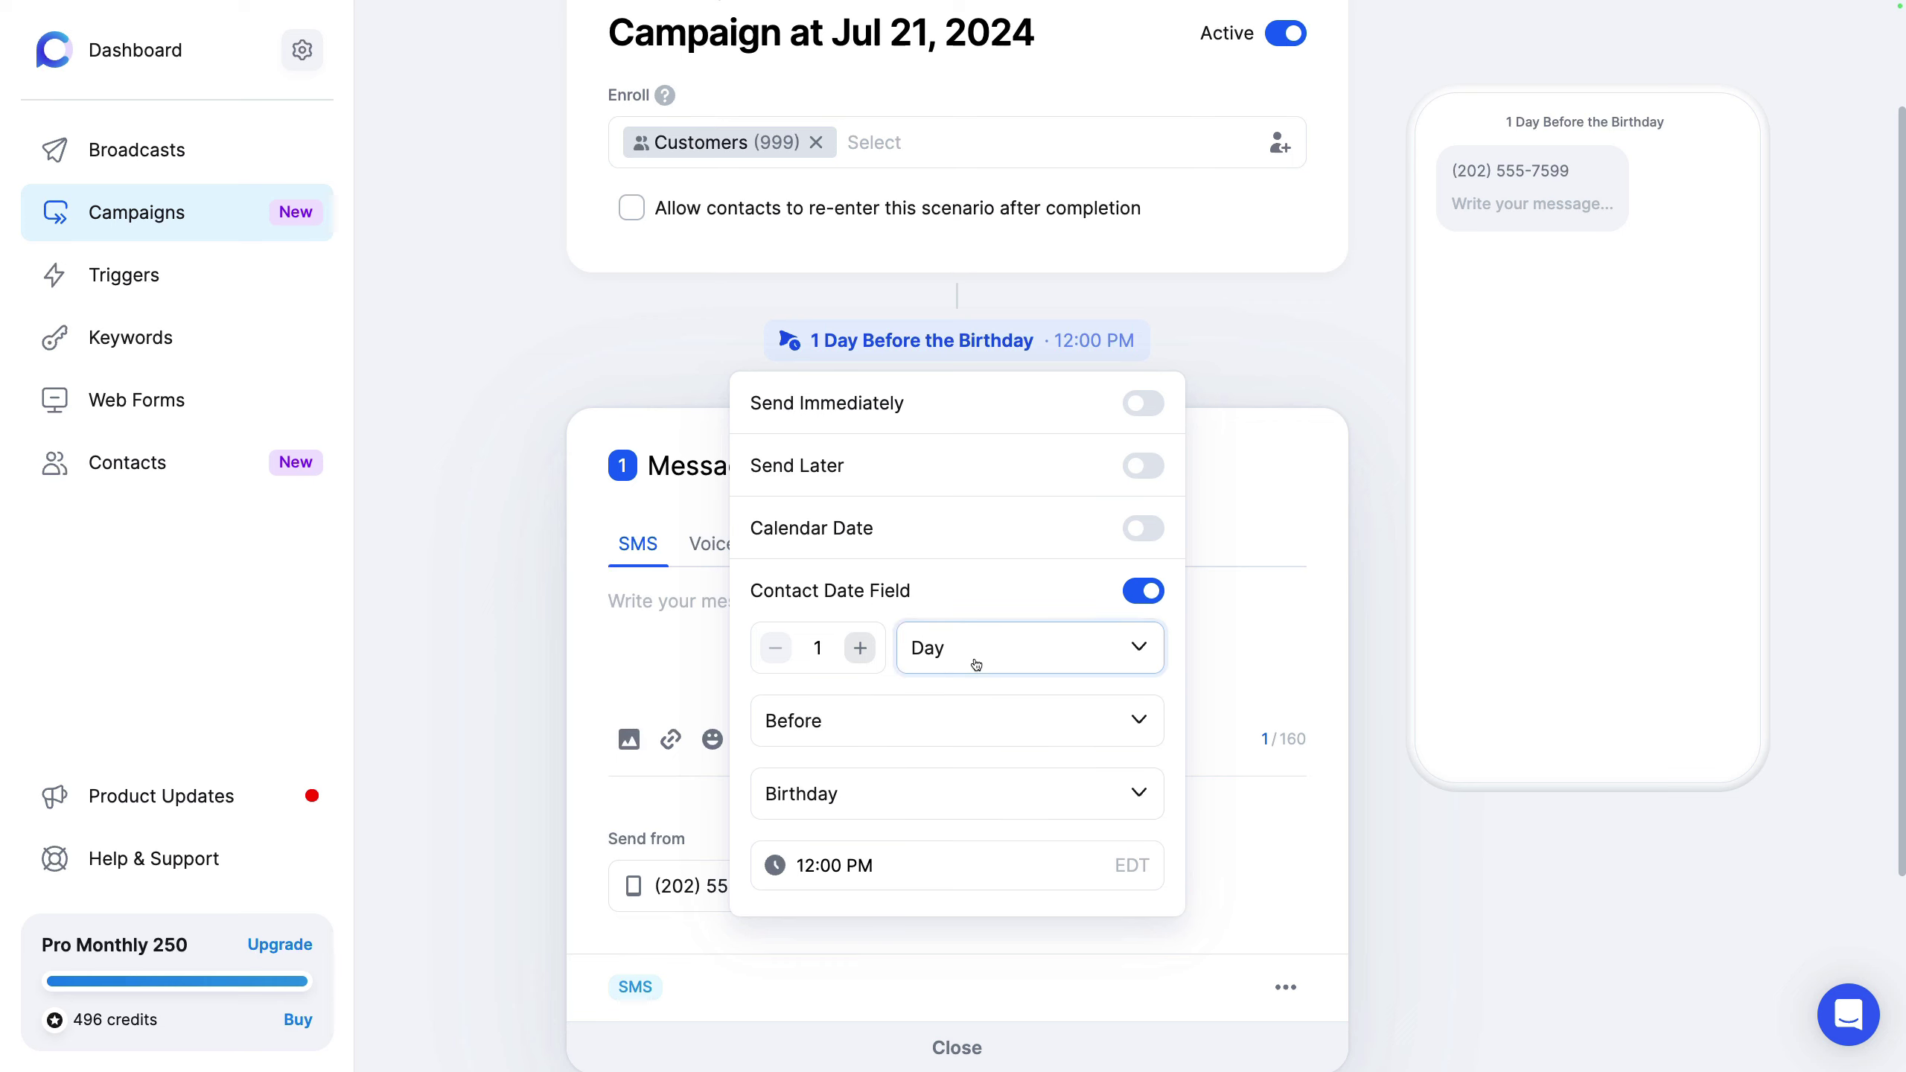
left_click(934, 722)
left_click(911, 824)
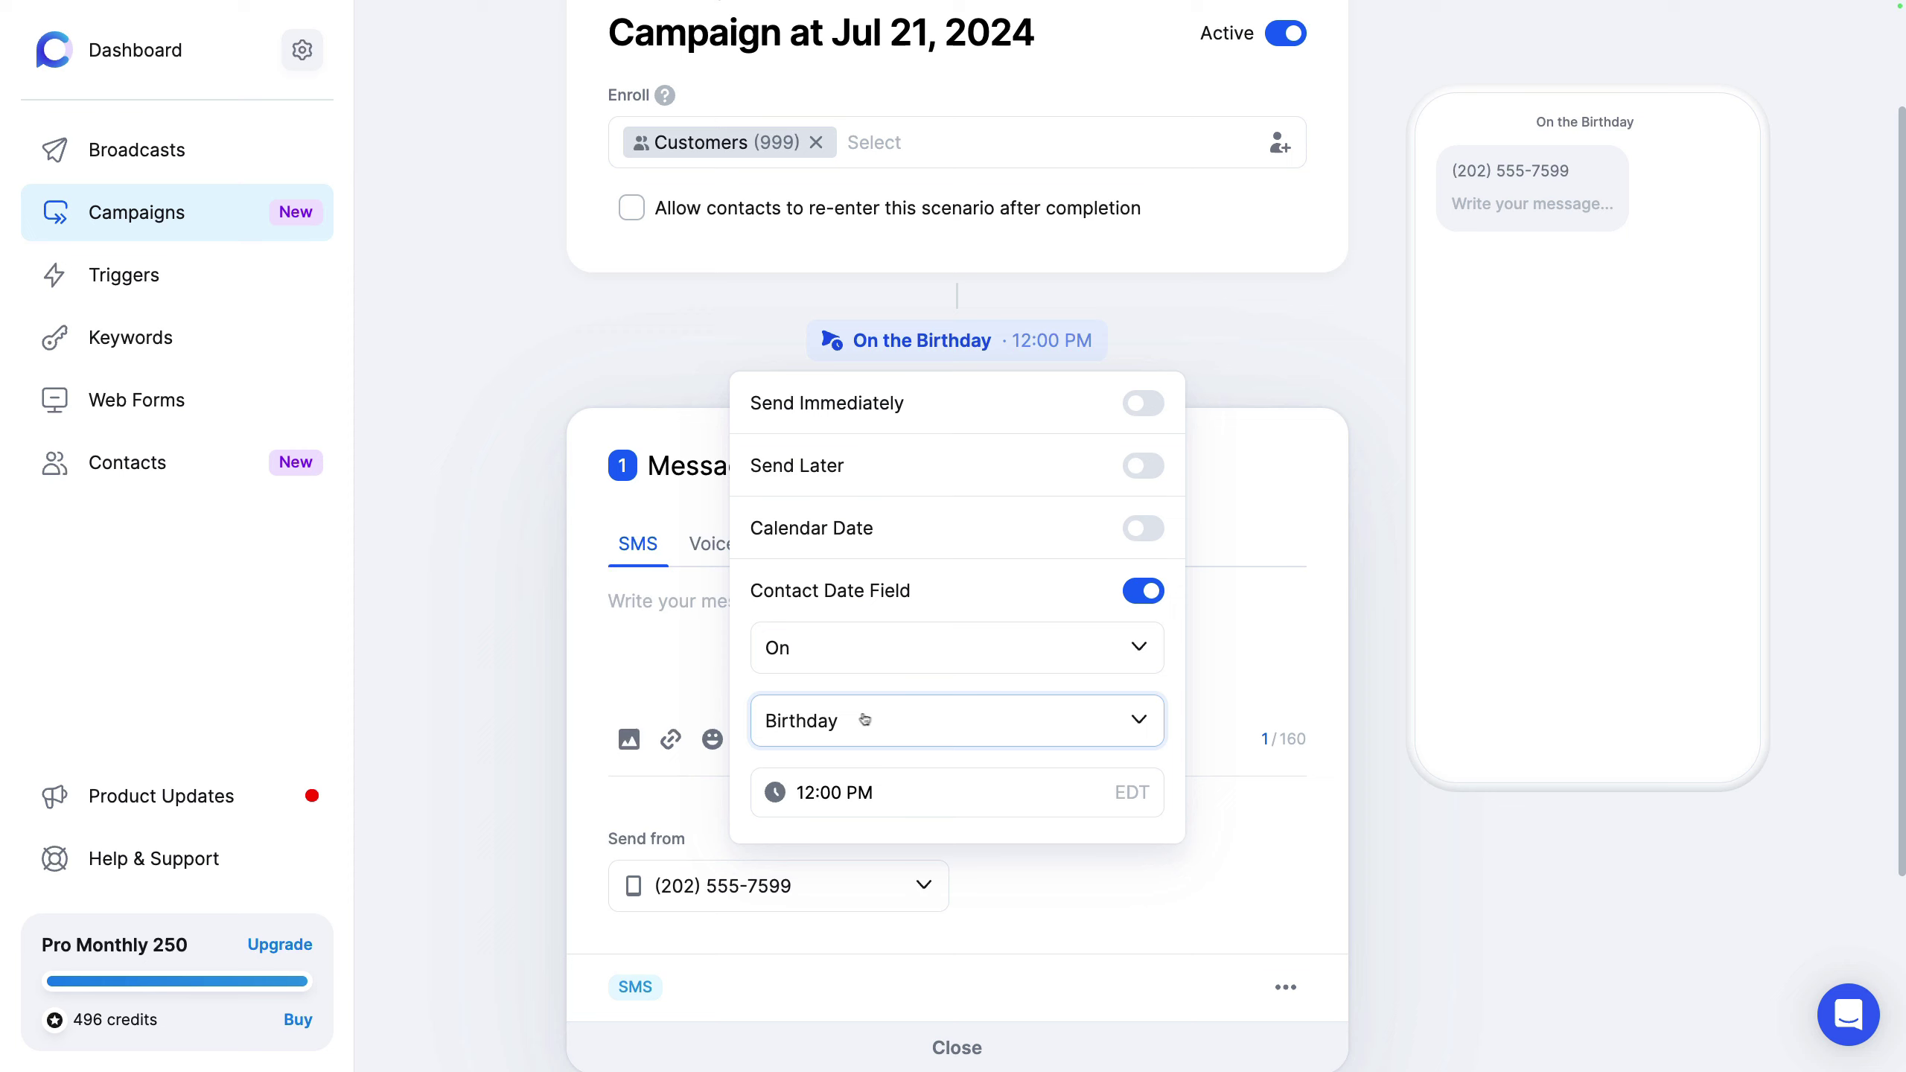
left_click(958, 648)
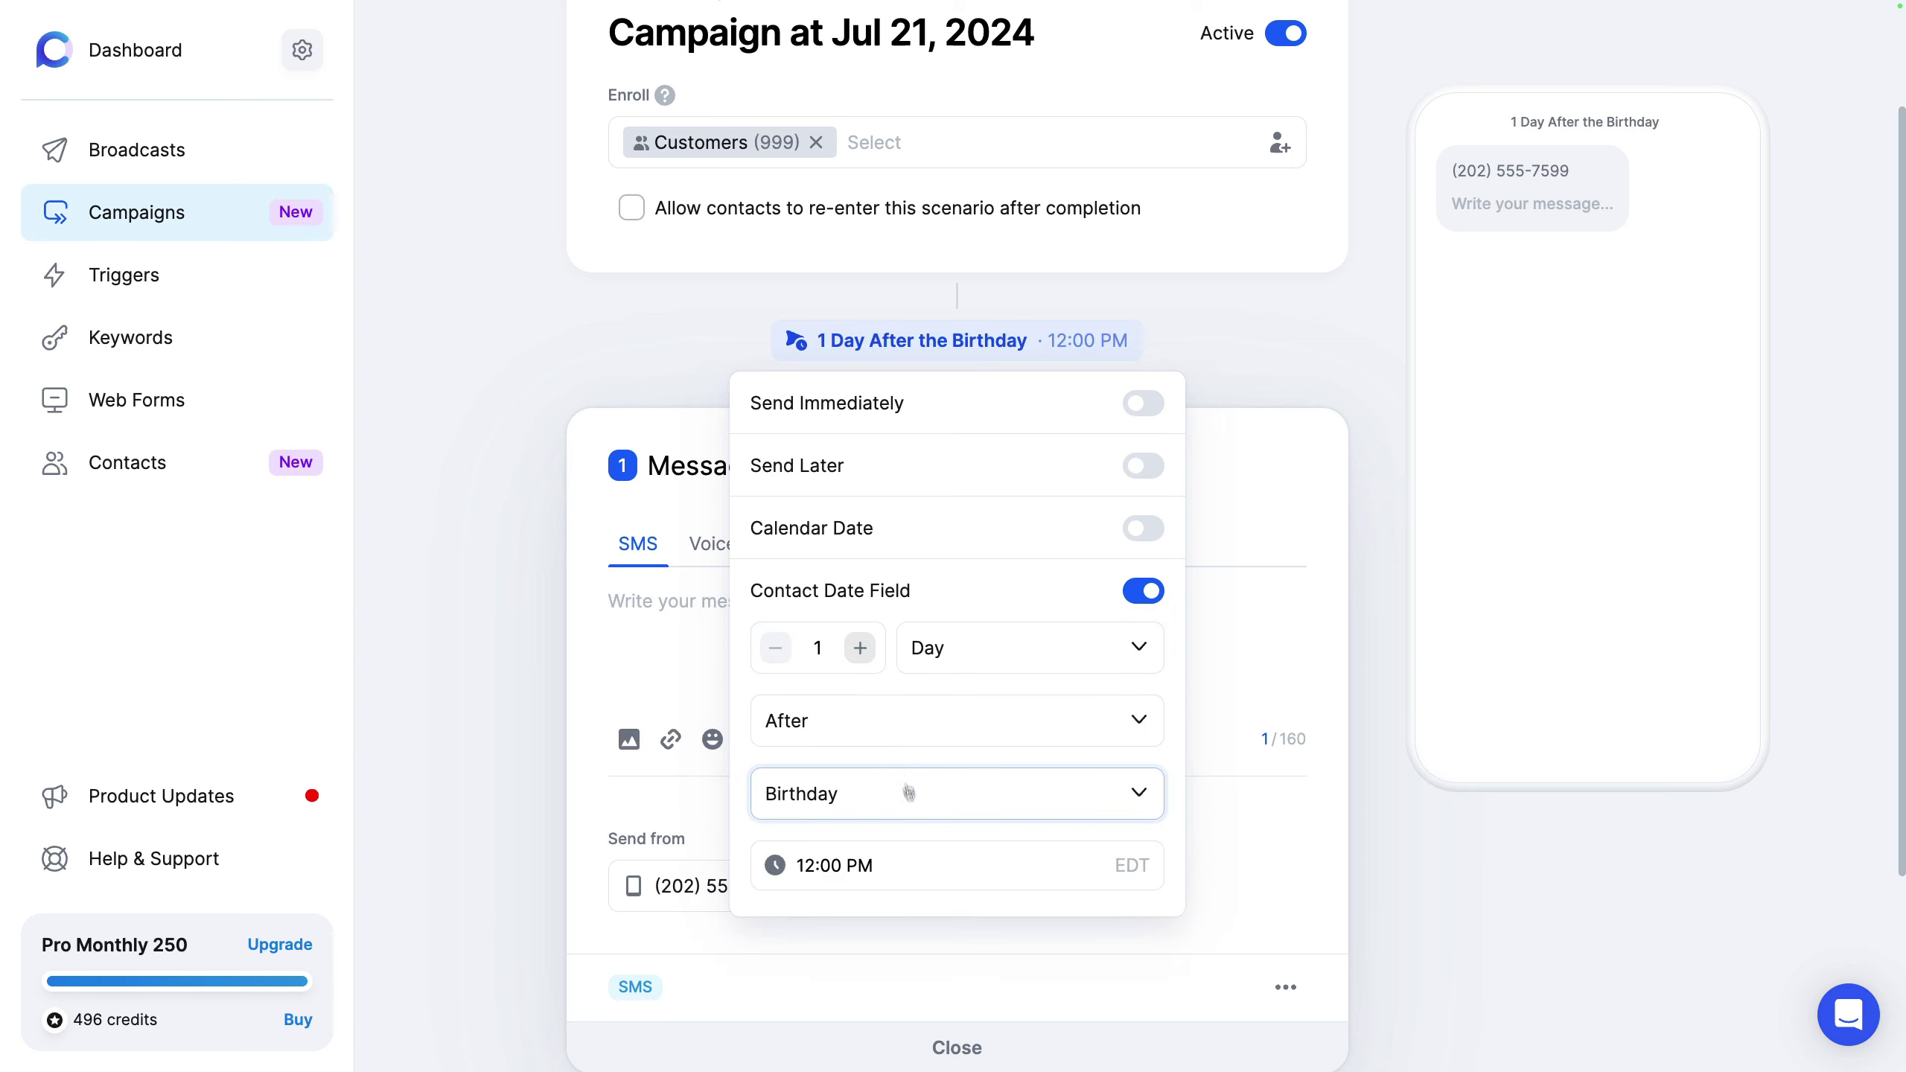
left_click(952, 798)
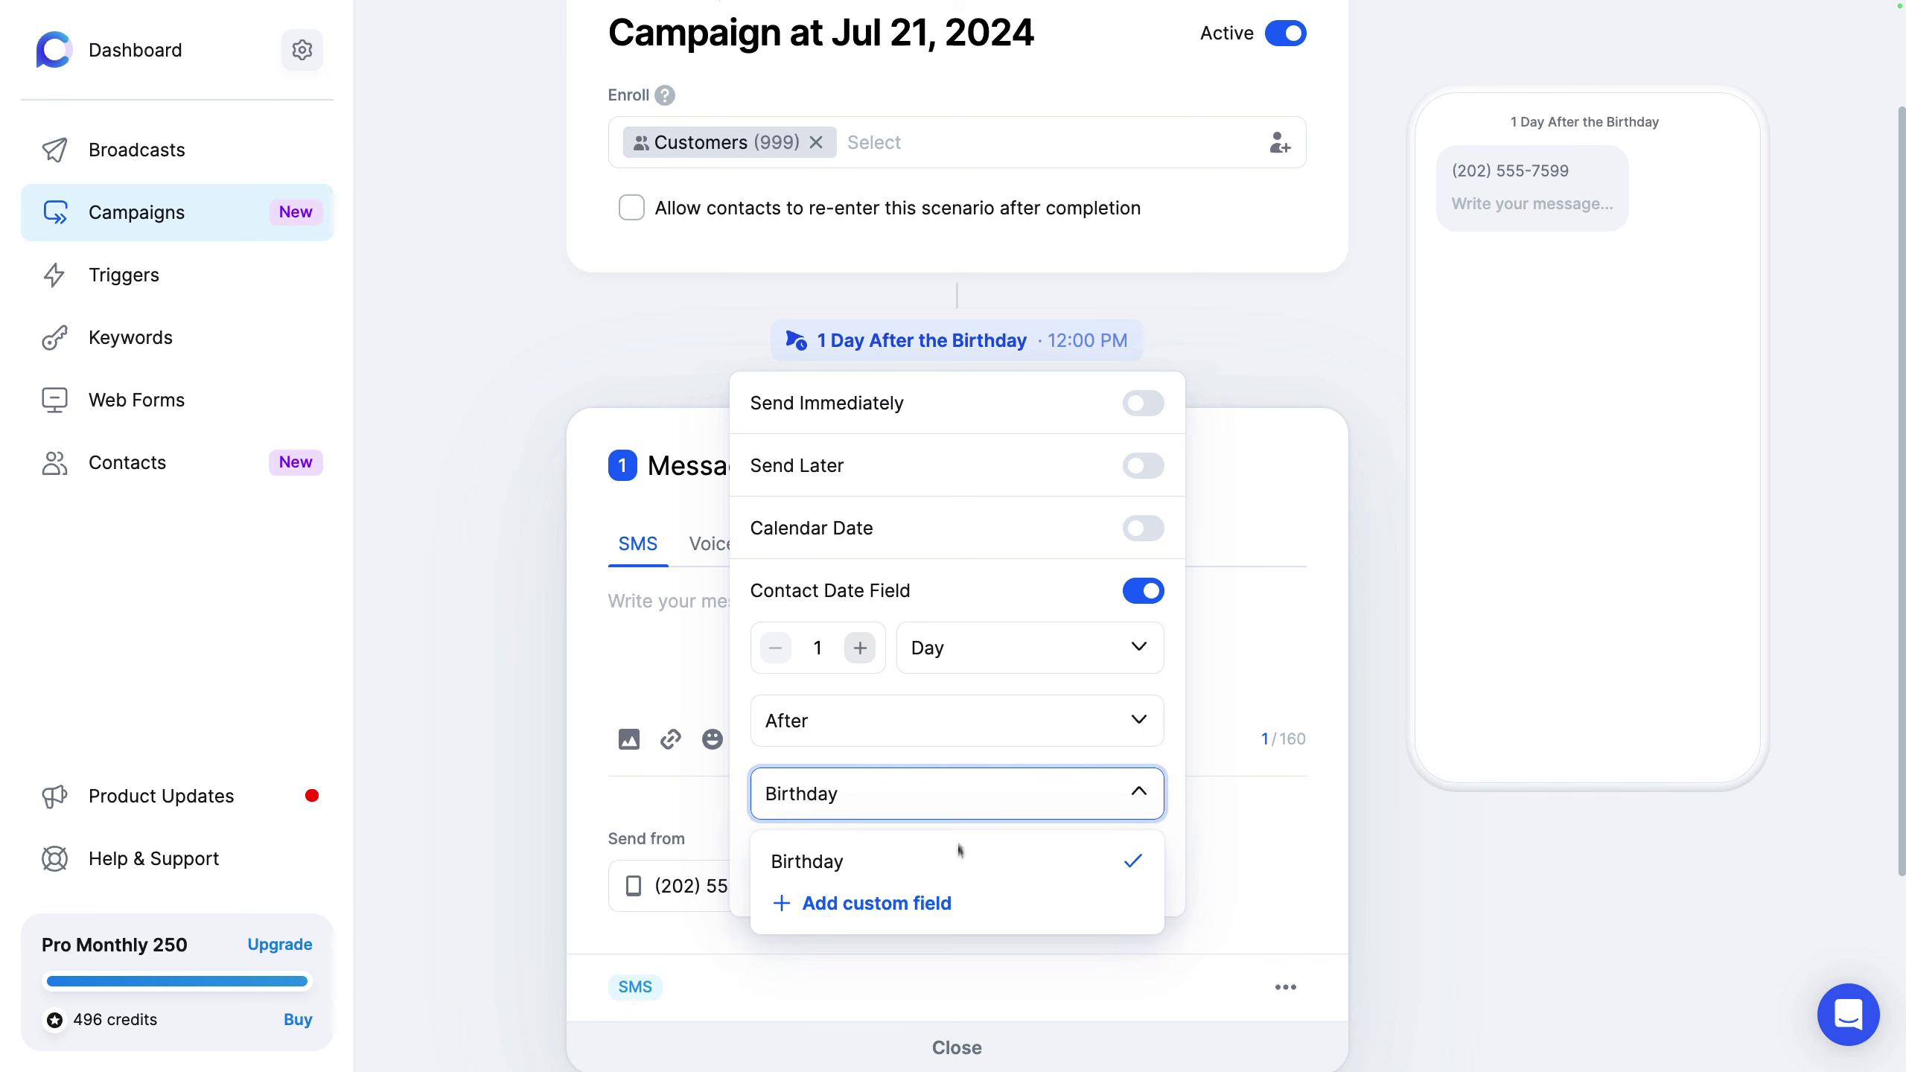
left_click(924, 903)
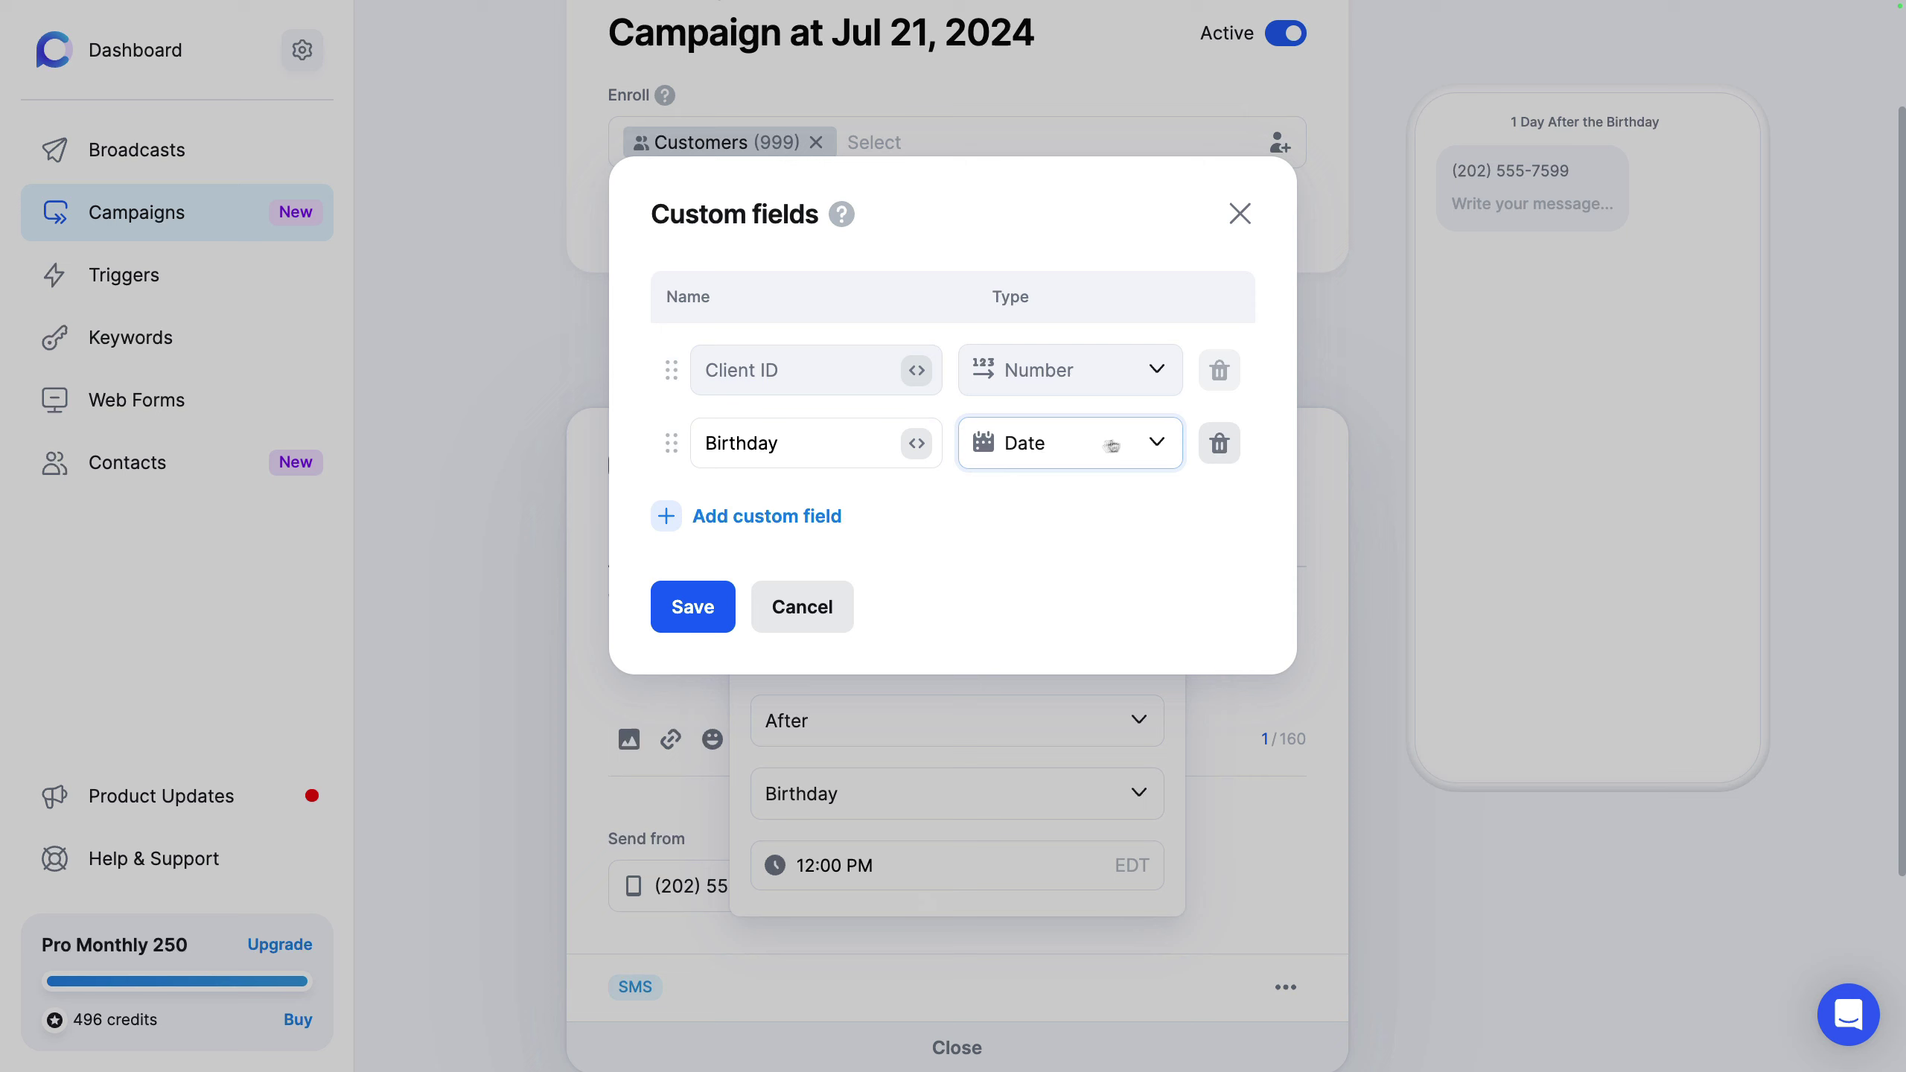
left_click(772, 518)
left_click(997, 517)
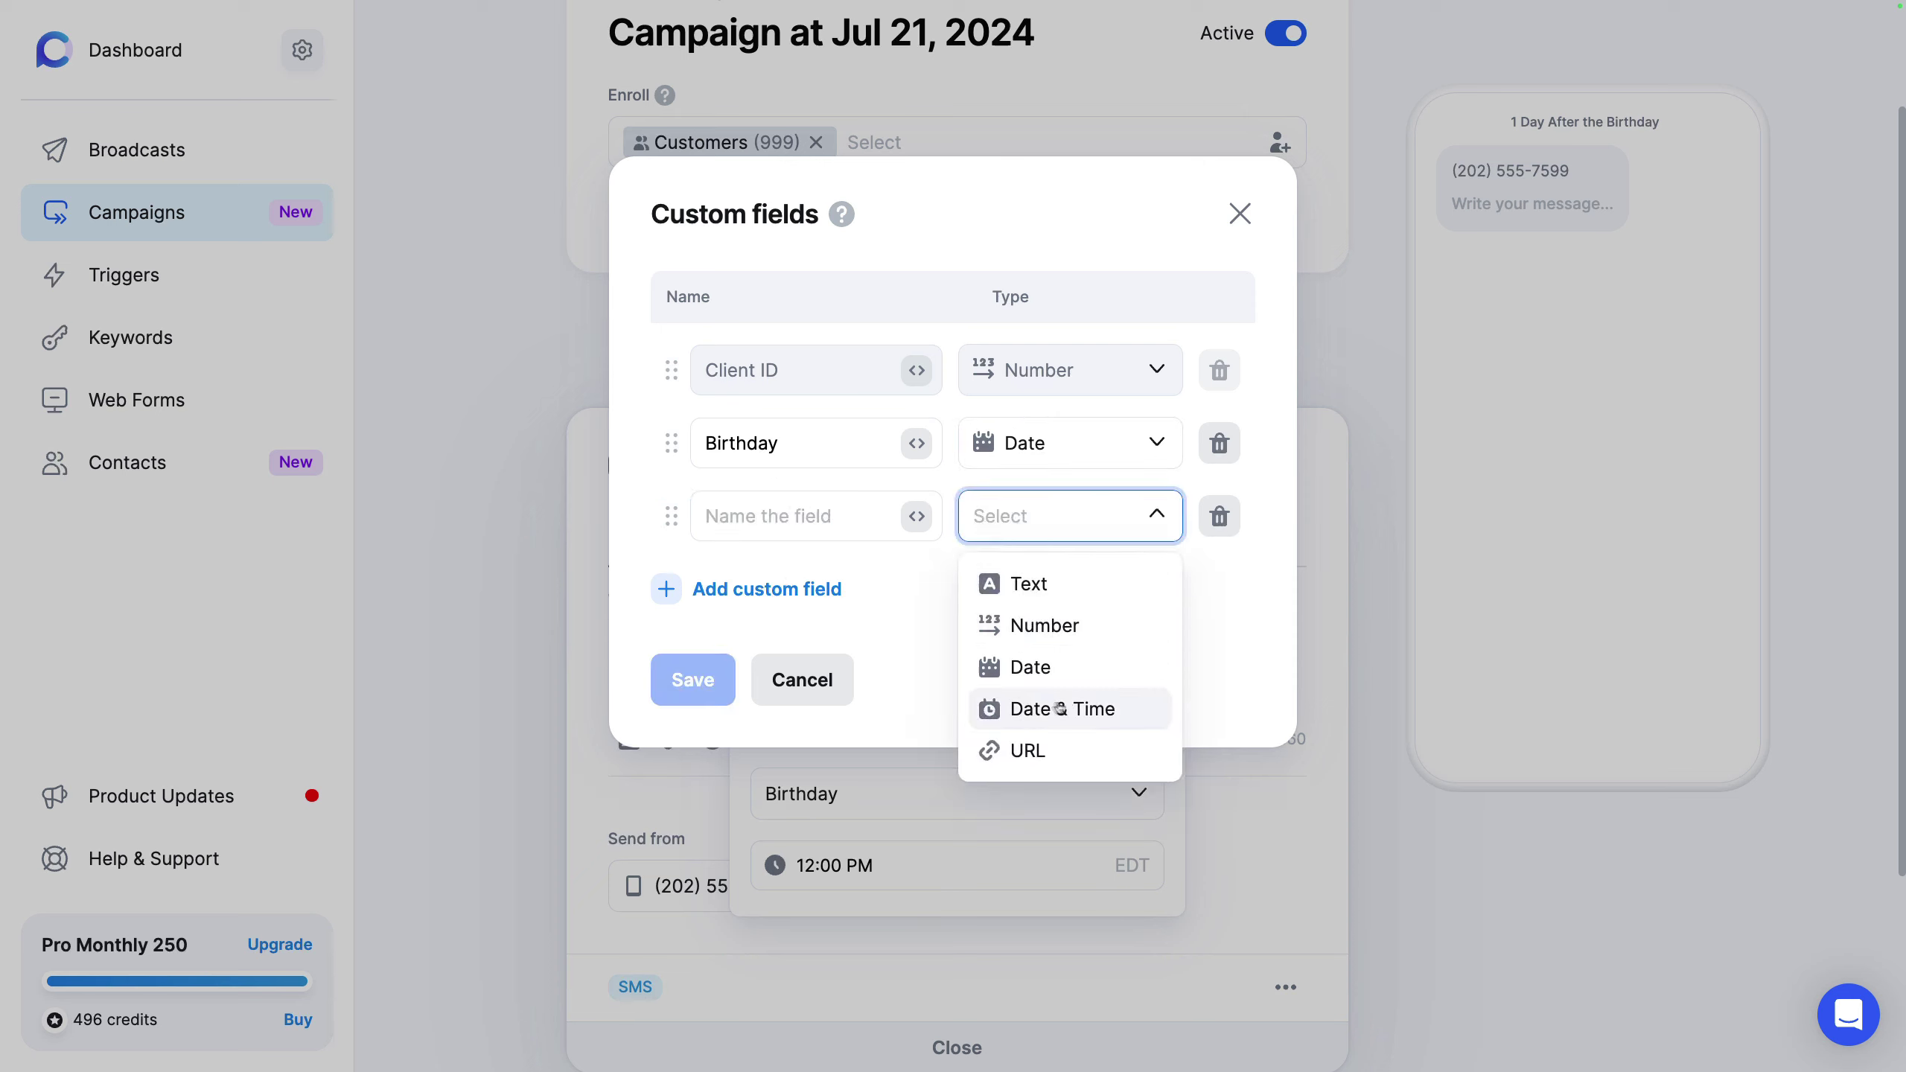
left_click(916, 595)
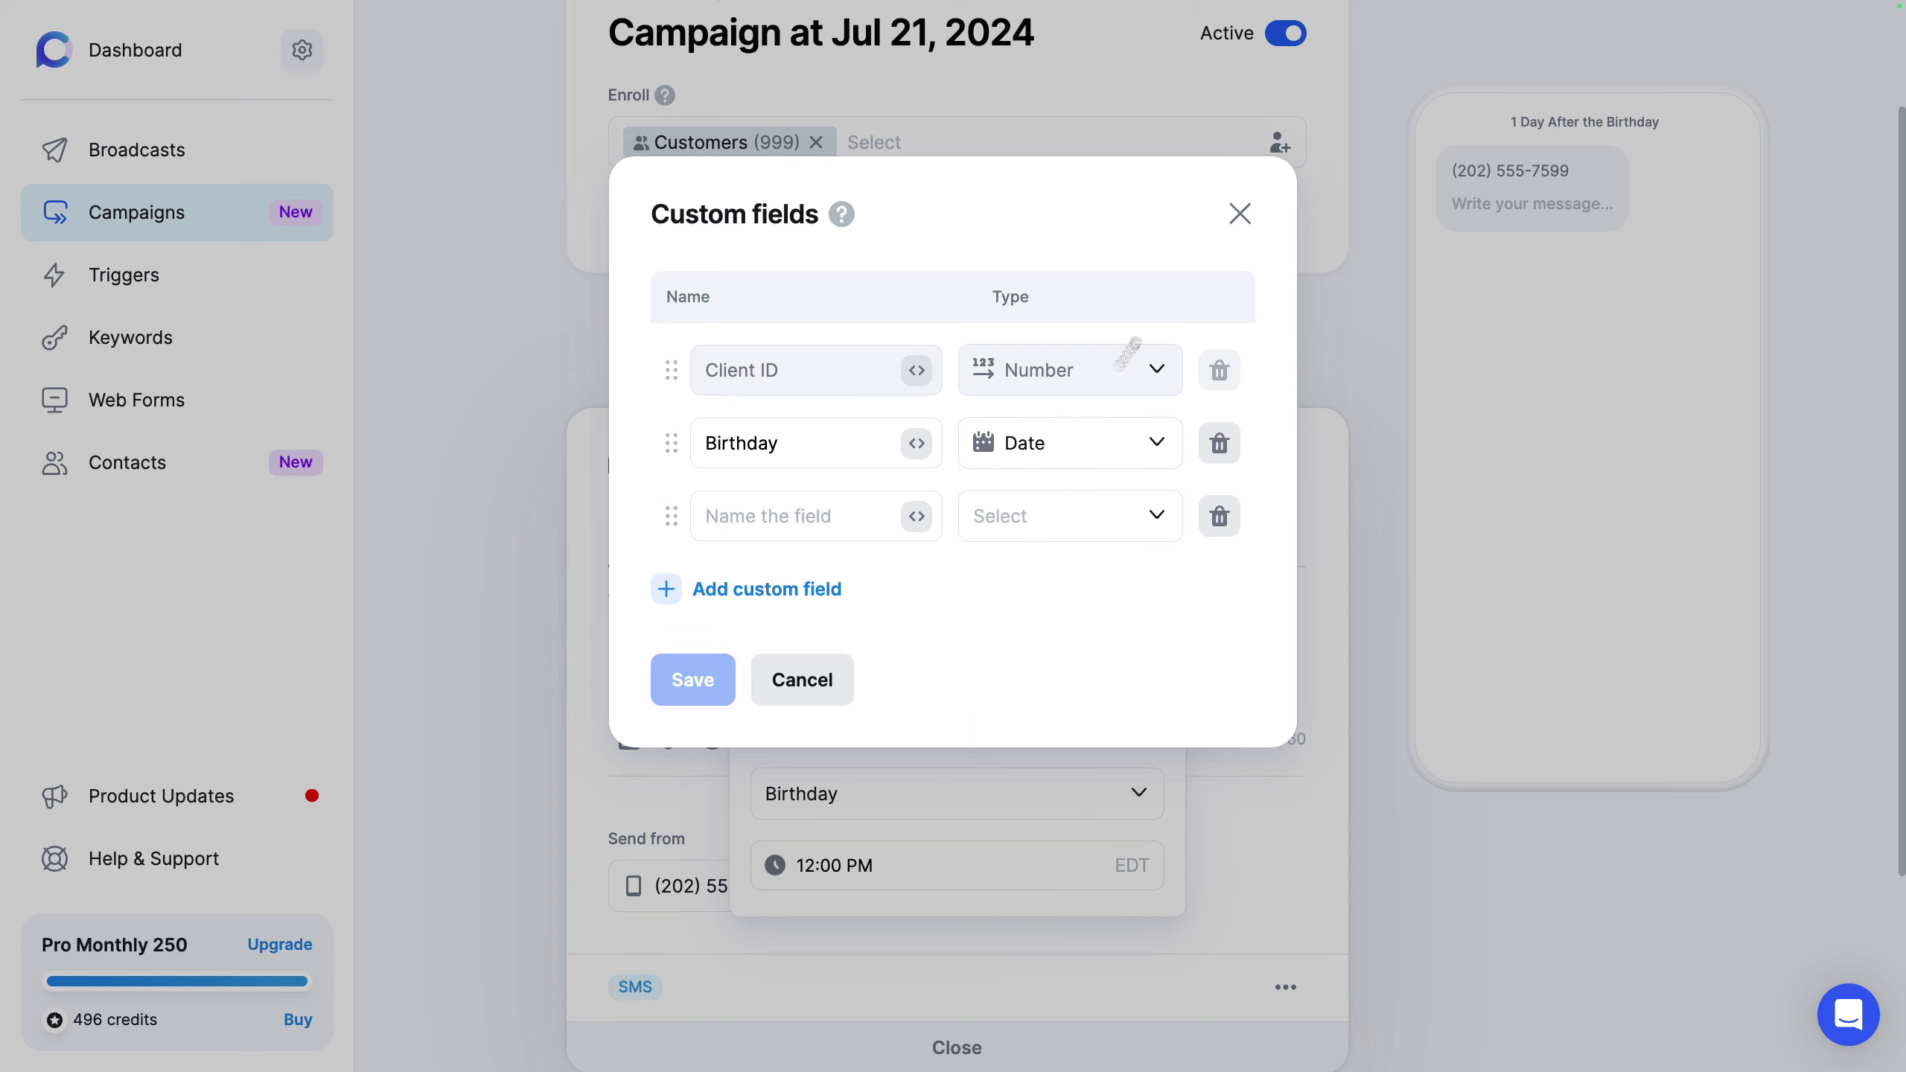
left_click(1240, 212)
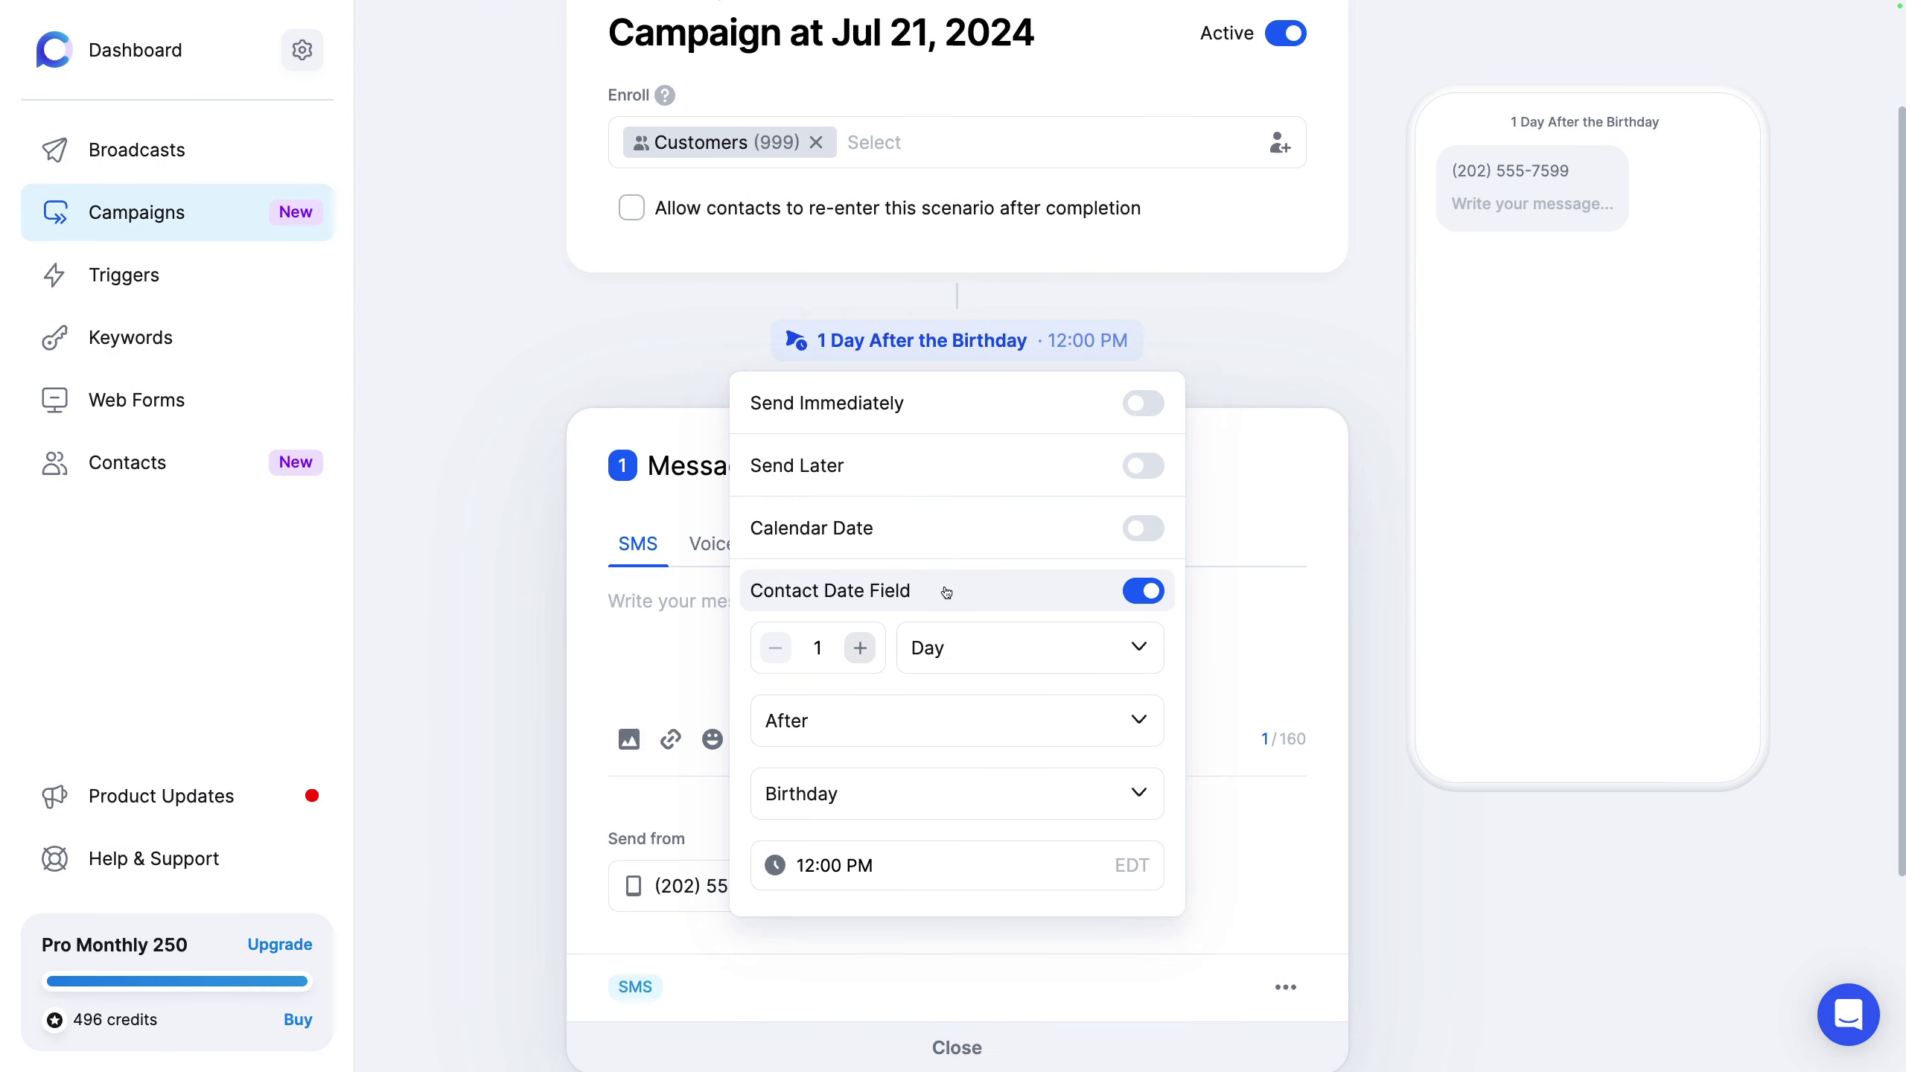
Step: Close the schedule popup and open then close the Import contacts window
left_click(512, 551)
scroll(964, 512, "down", 1)
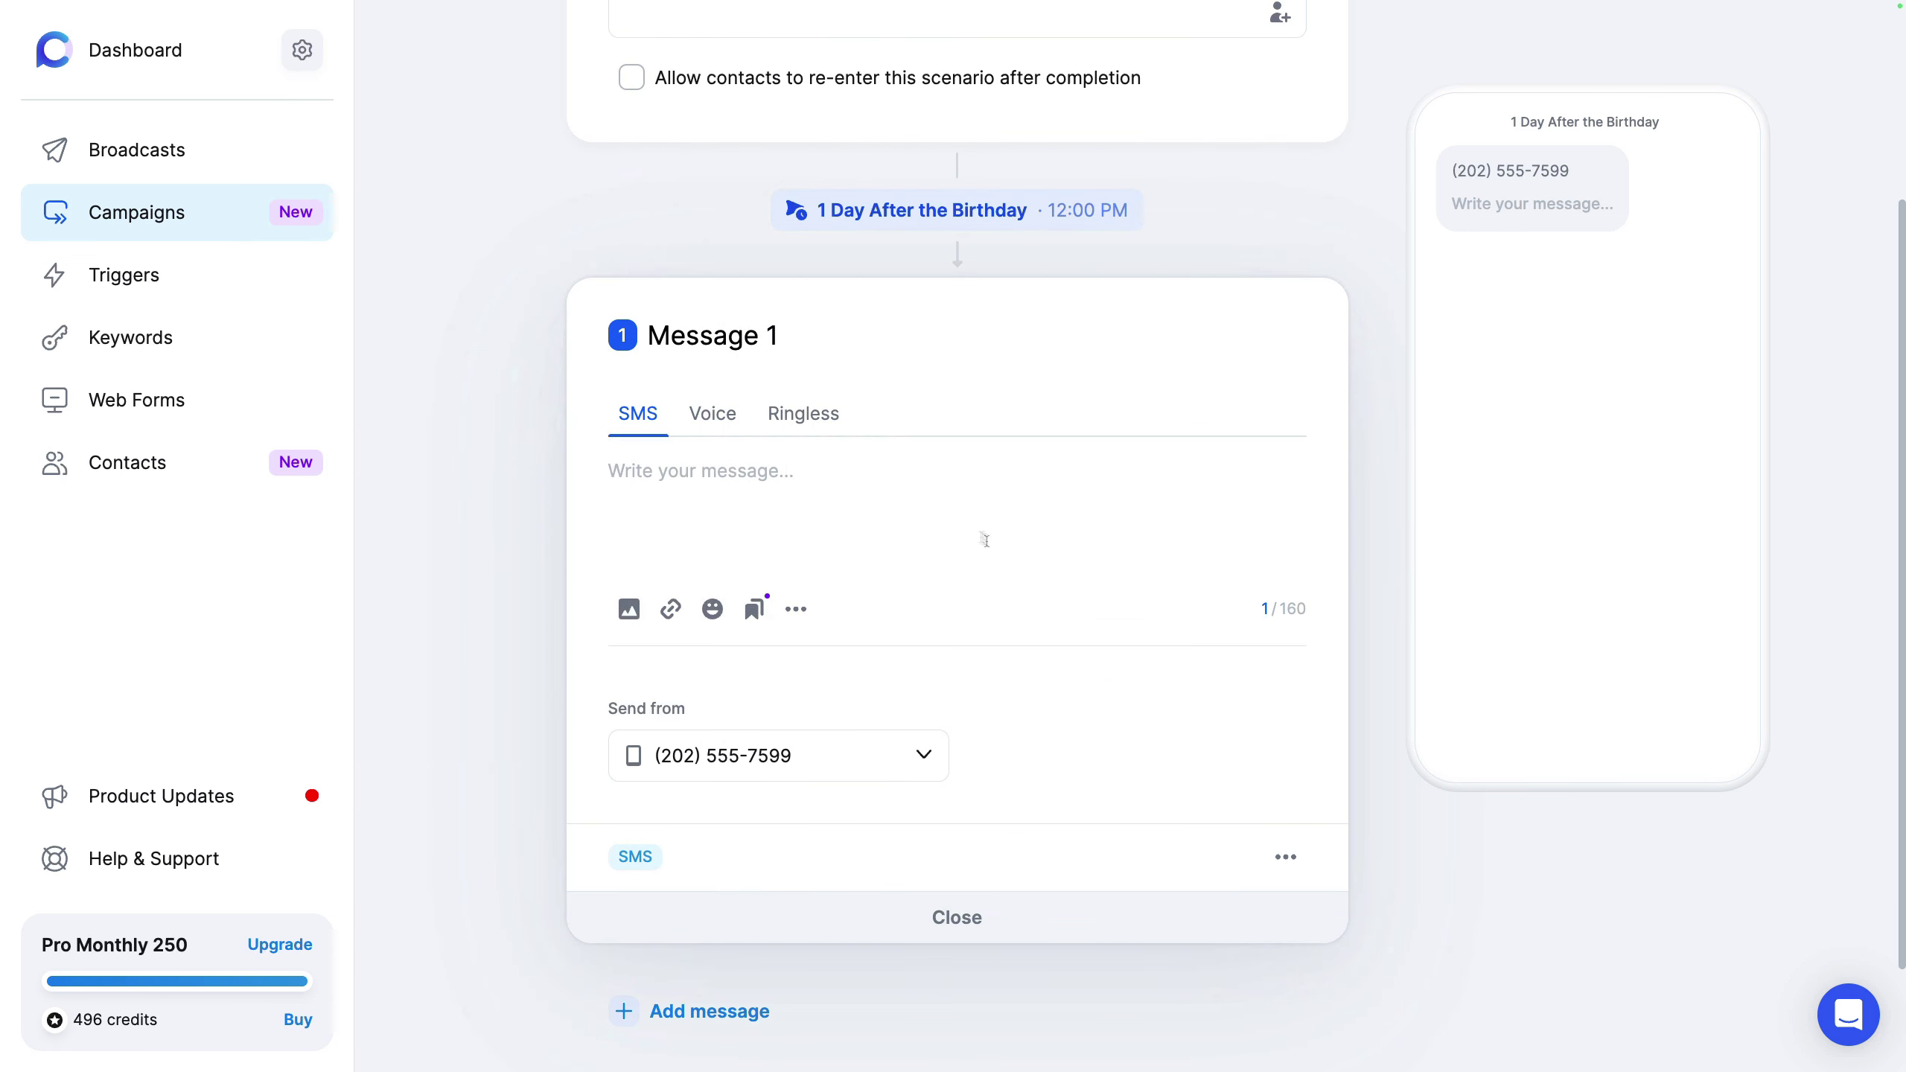
scroll(983, 536, "down", 2)
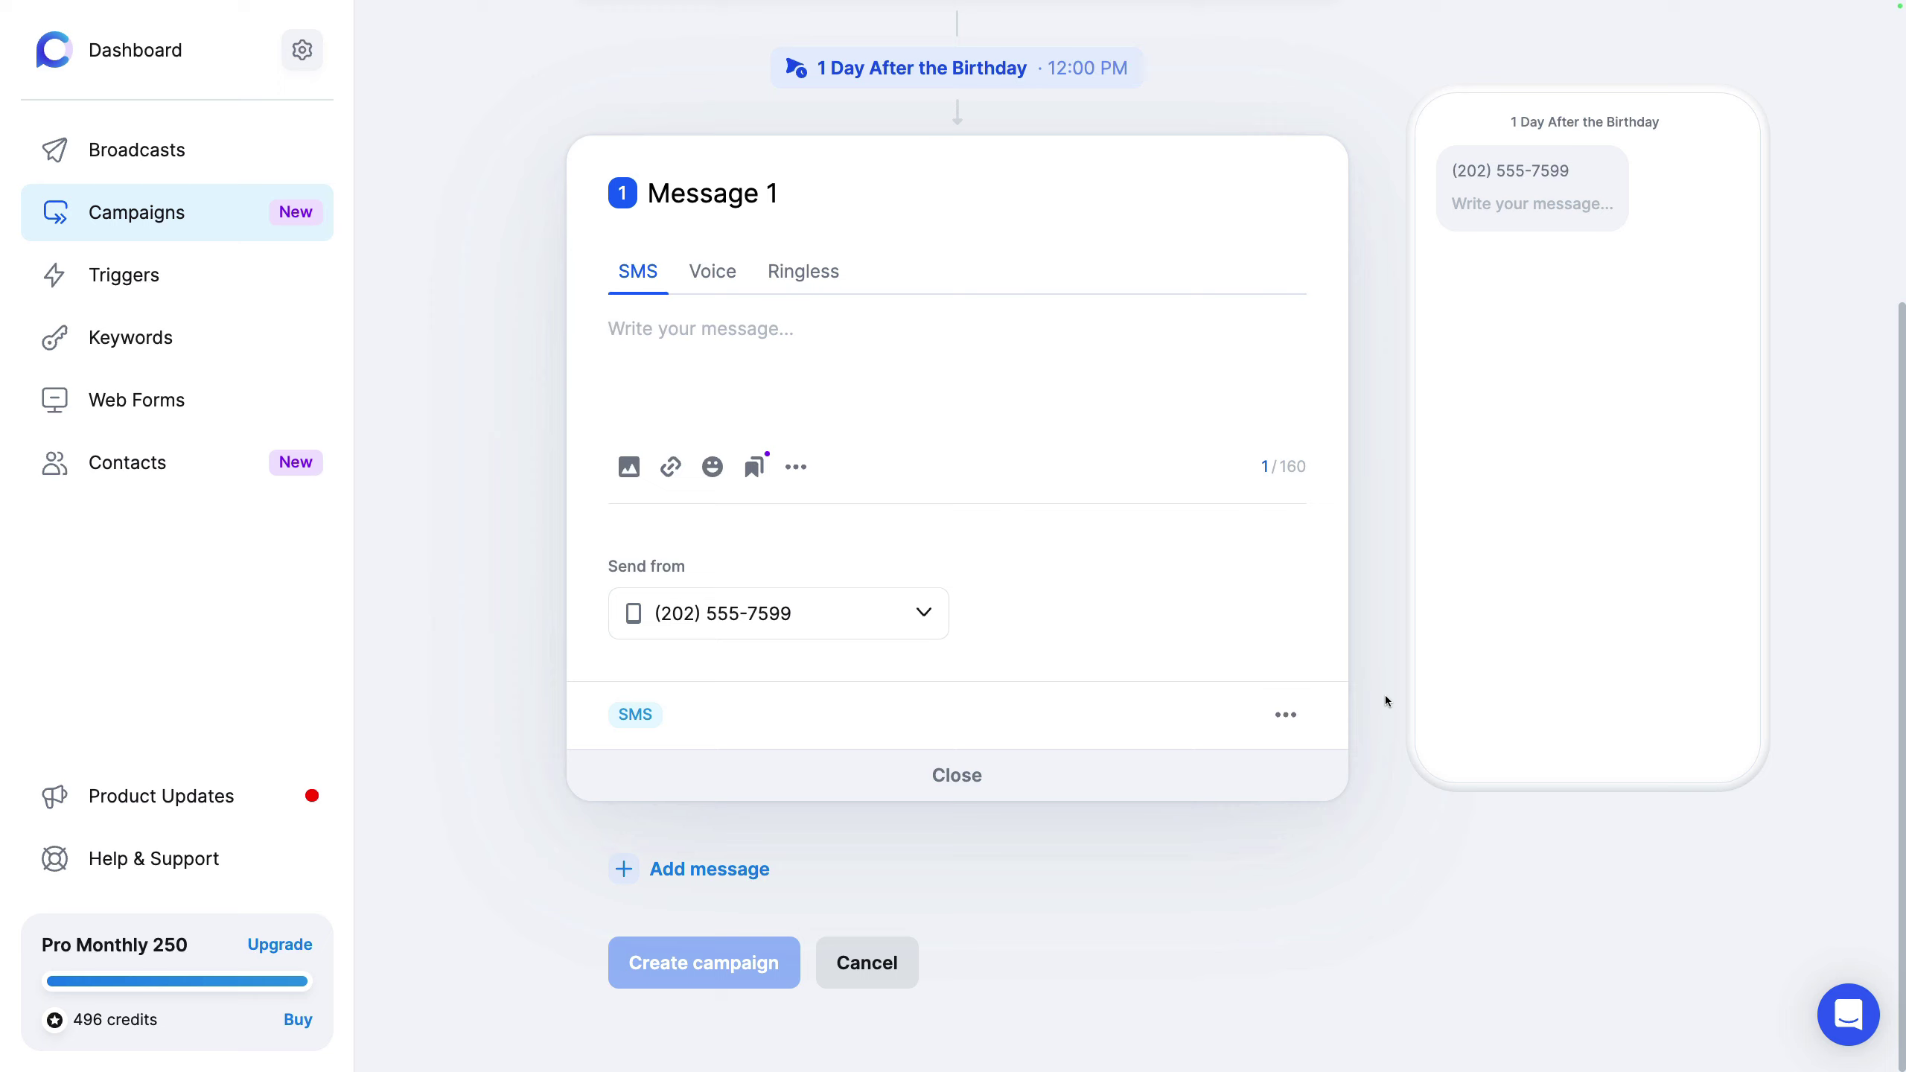
scroll(1349, 697, "up", 5)
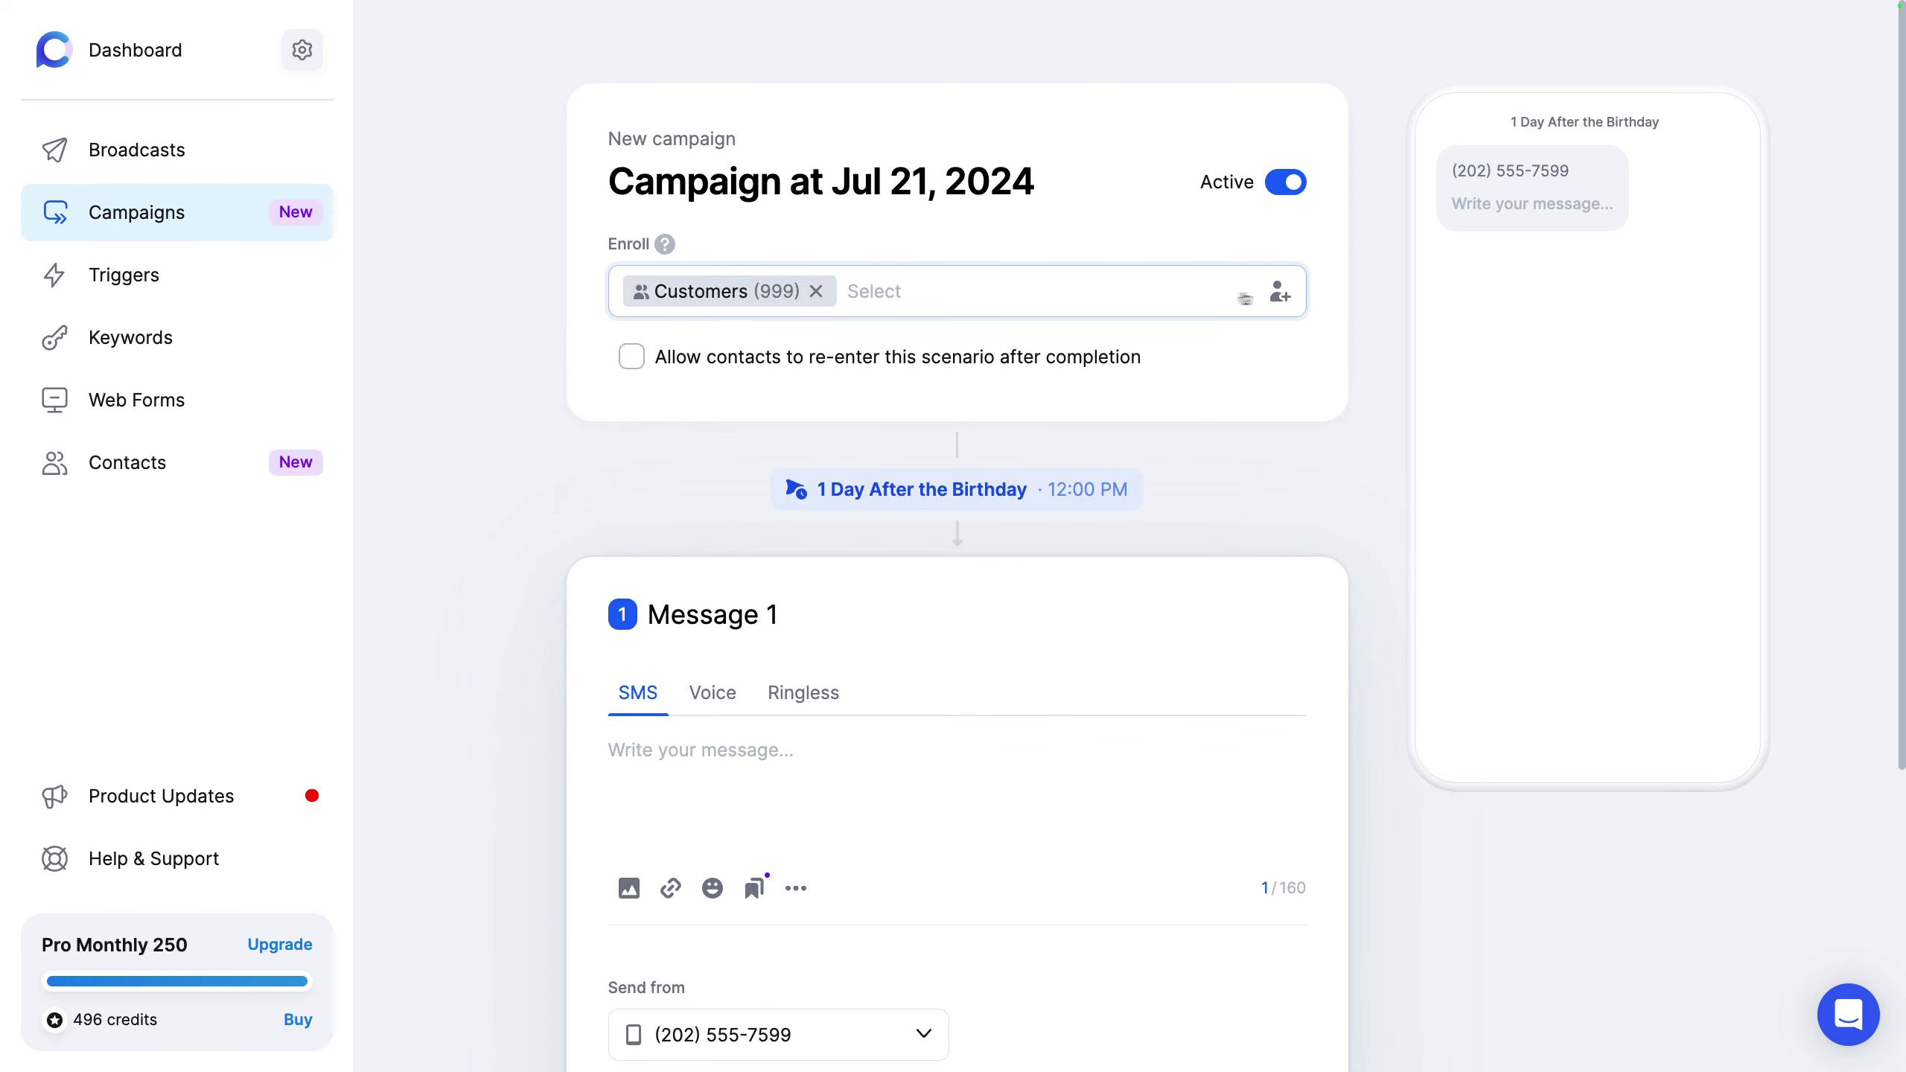
left_click(1279, 293)
left_click(1227, 399)
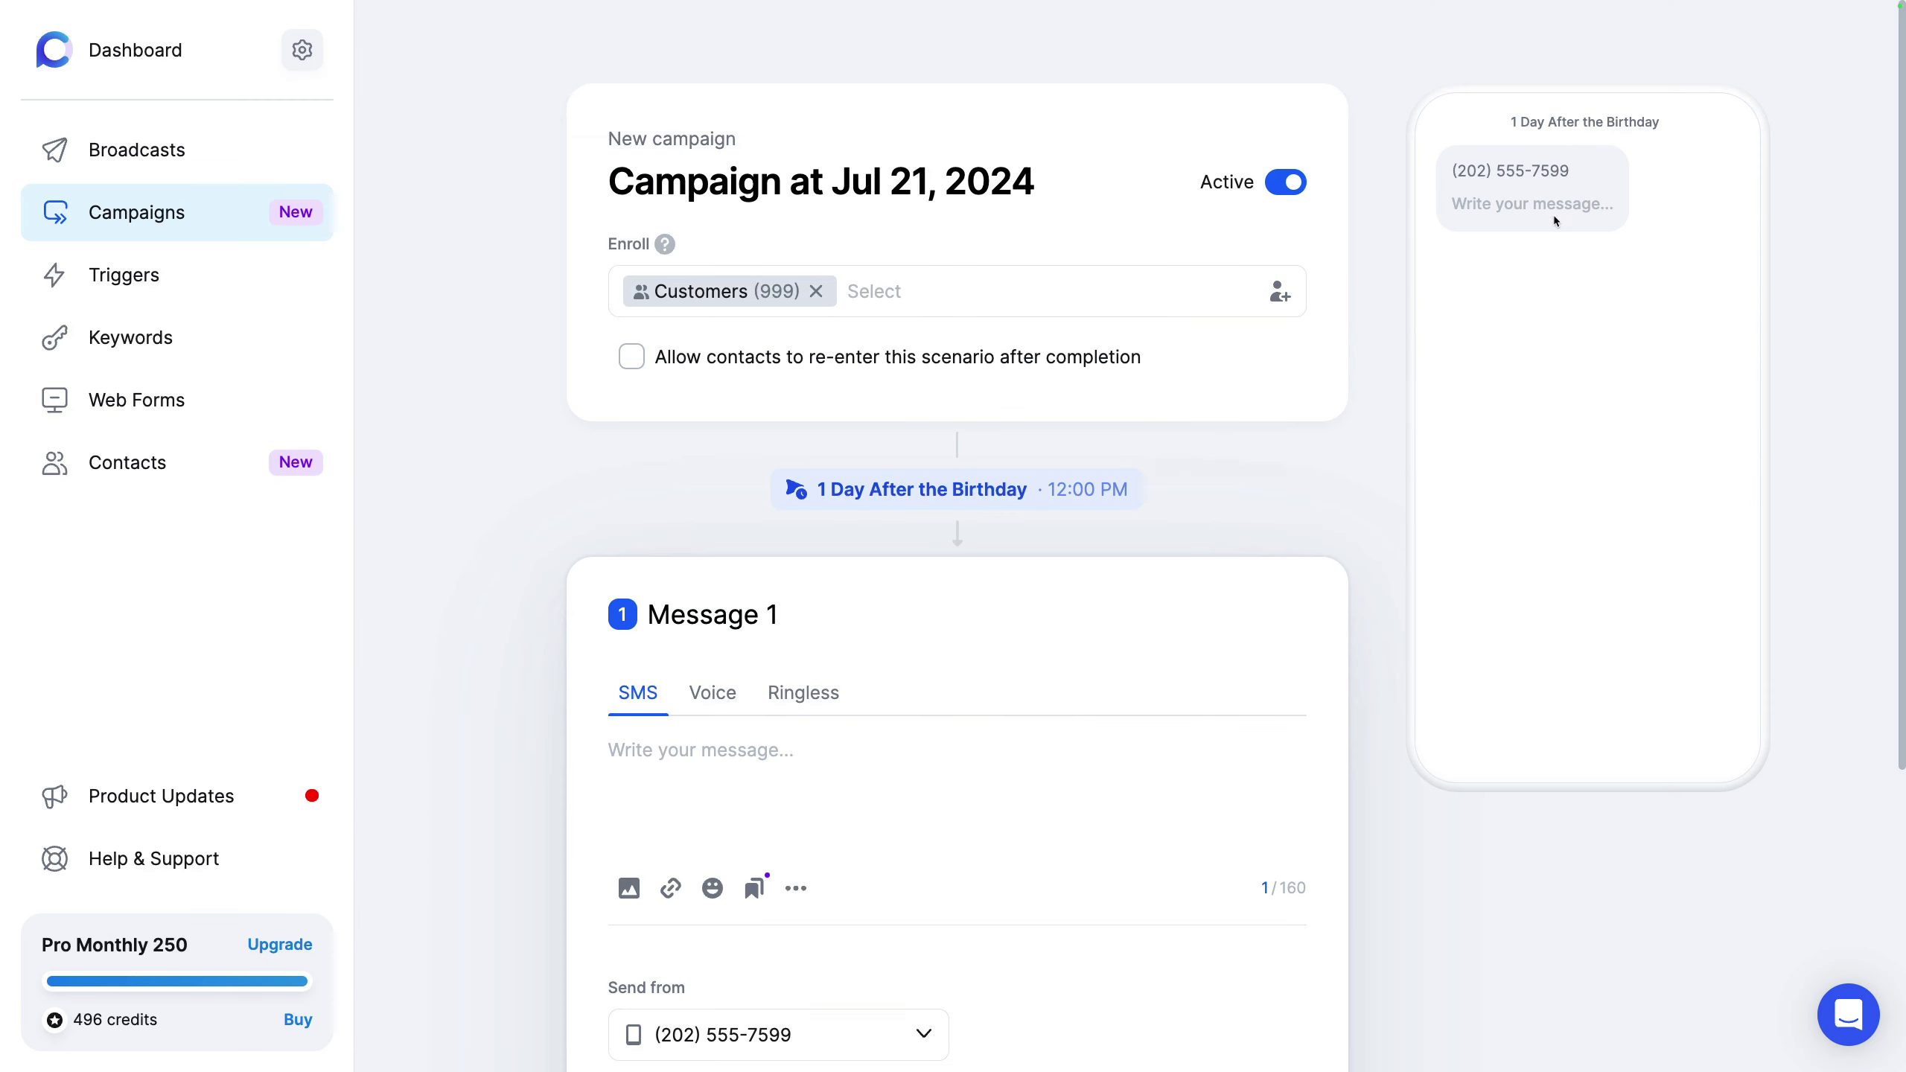
left_click(1548, 214)
Step: Glance at the Enroll list choices, then go to Triggers, discarding the unsaved campaign
left_click(726, 294)
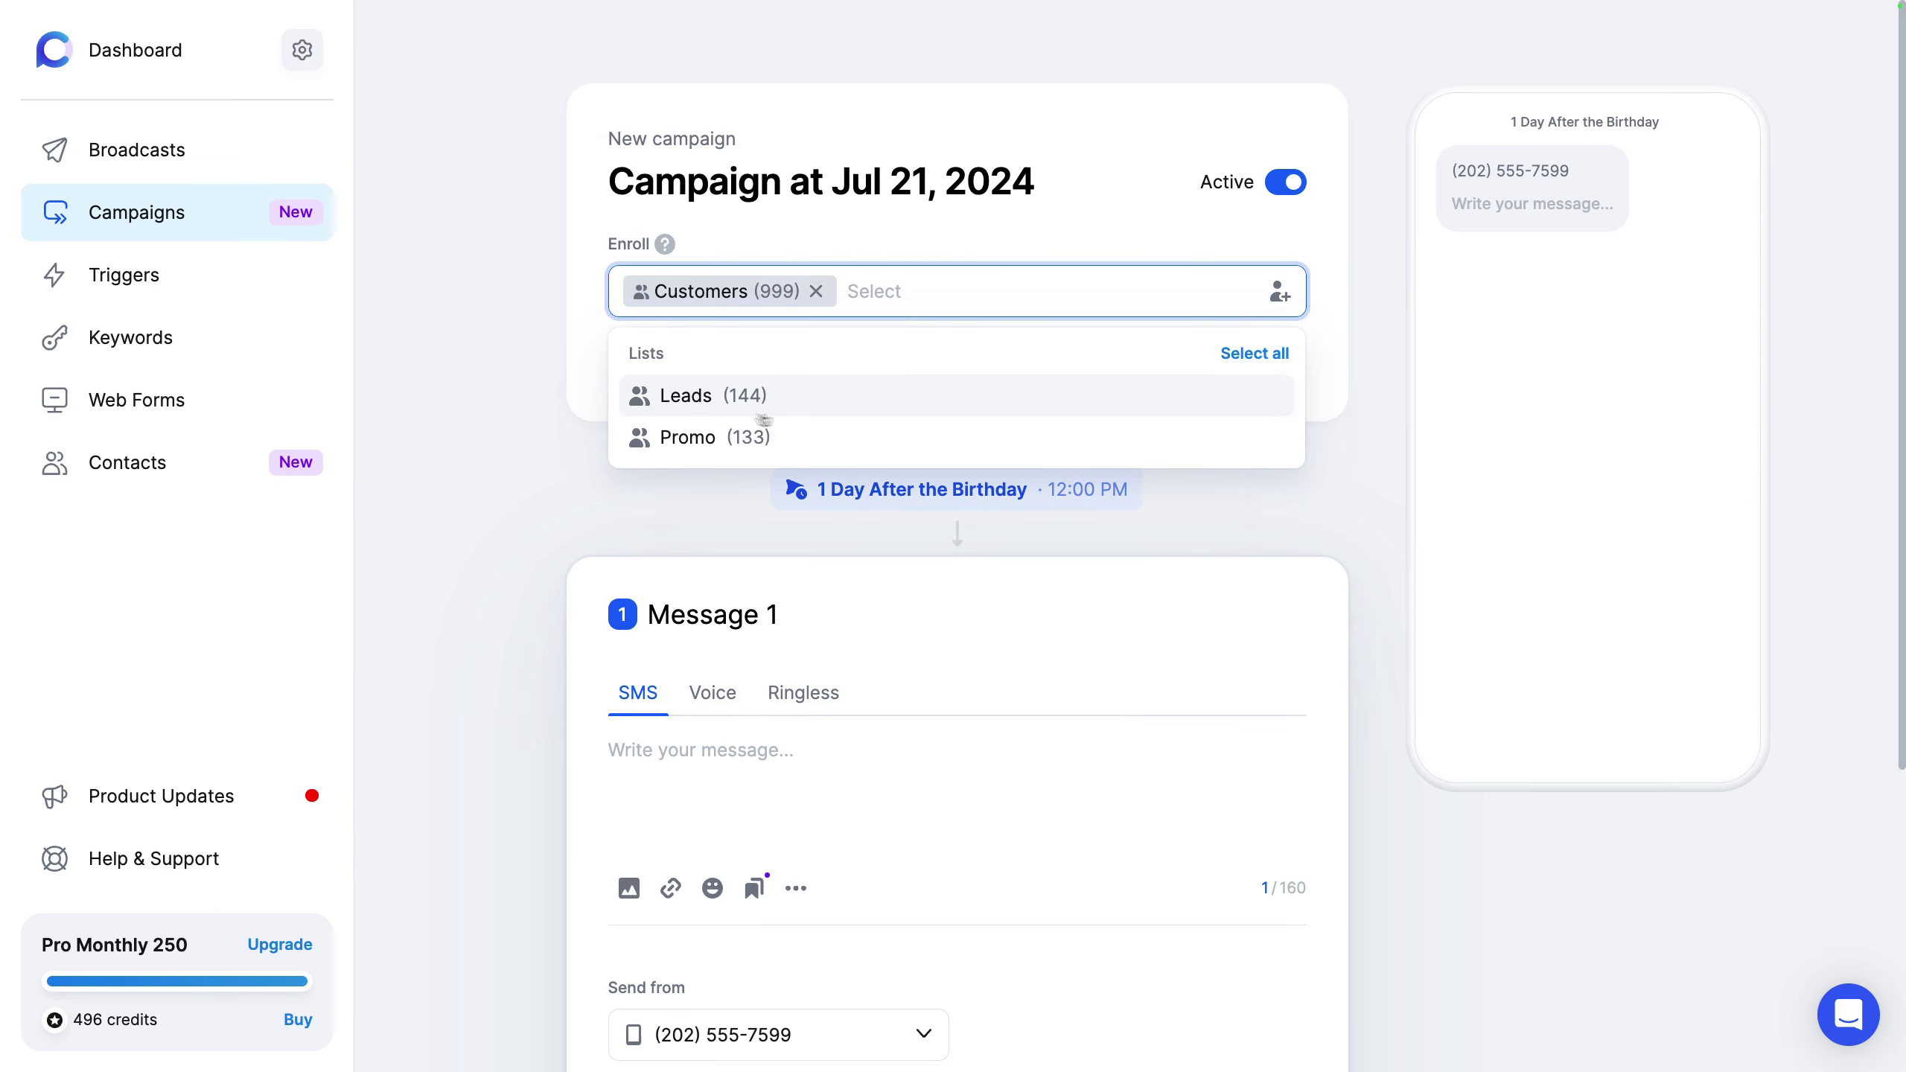
left_click(481, 390)
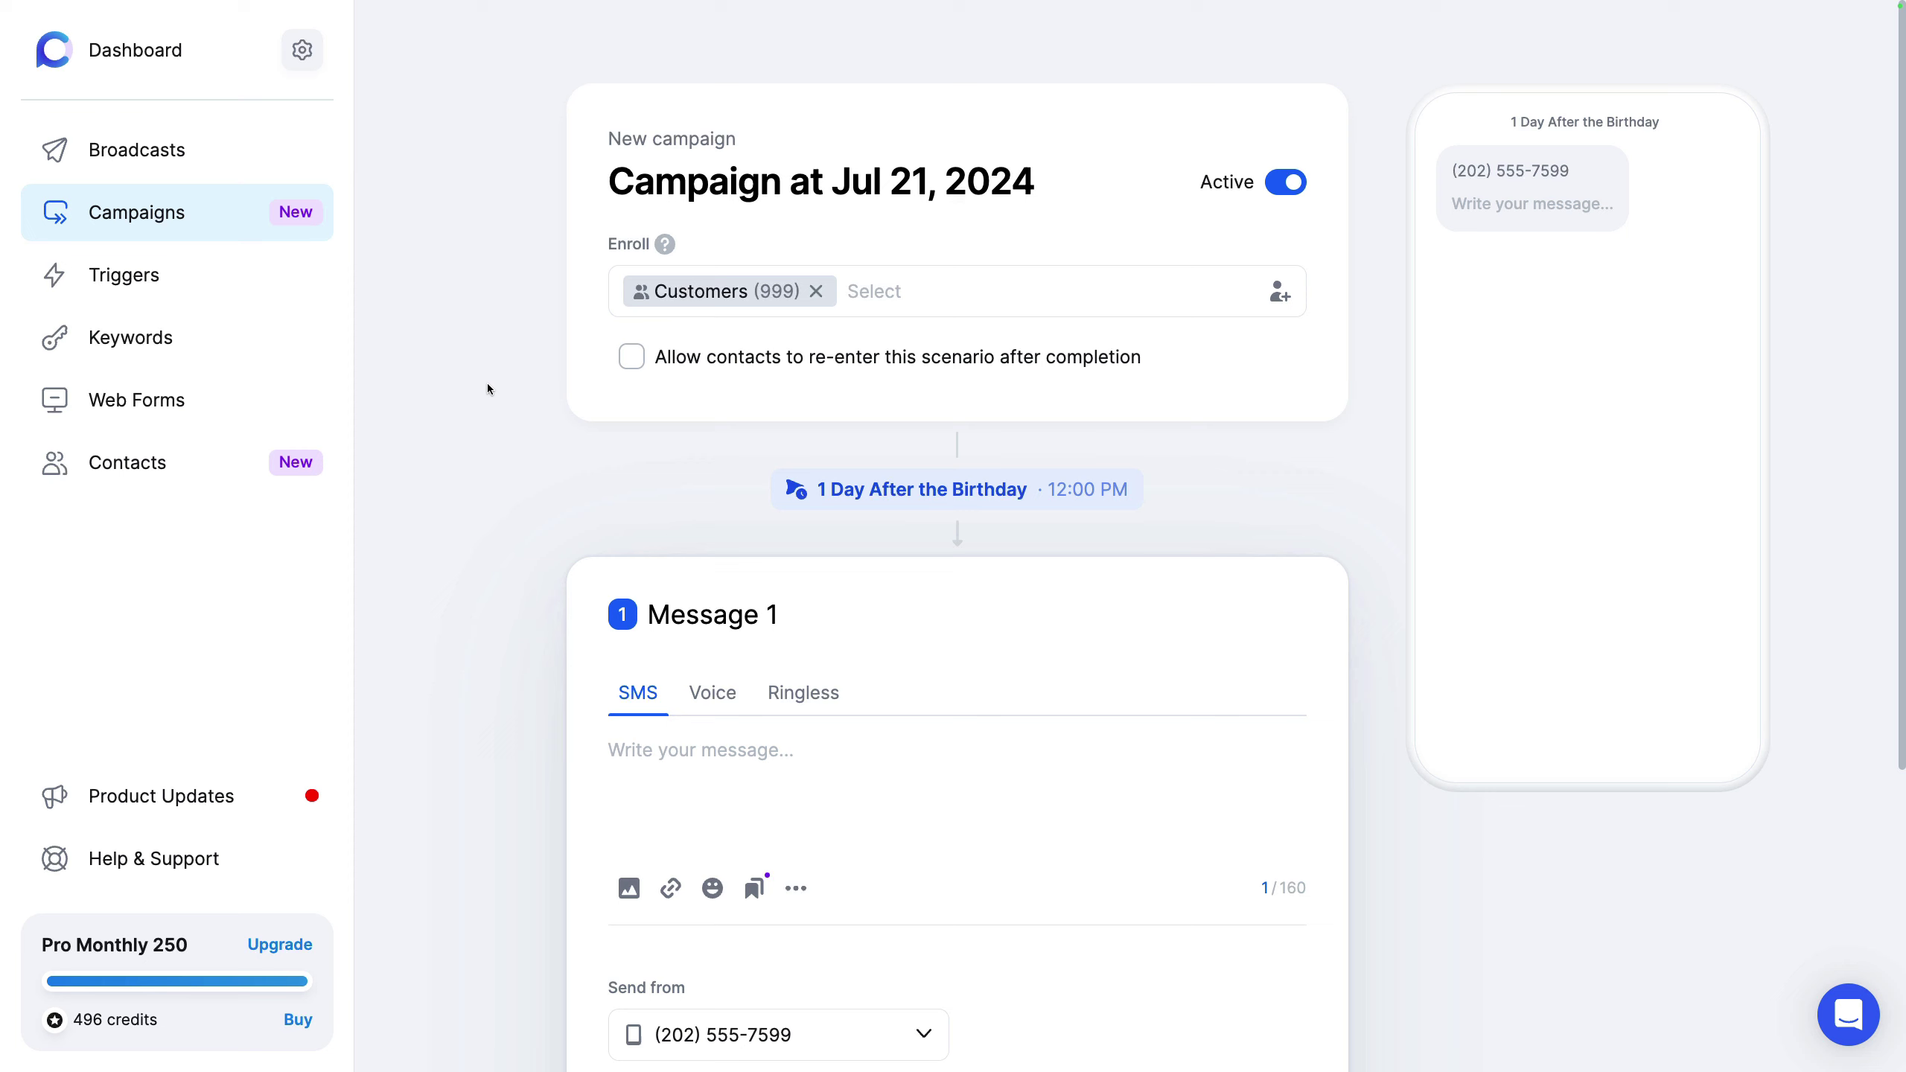
left_click(184, 275)
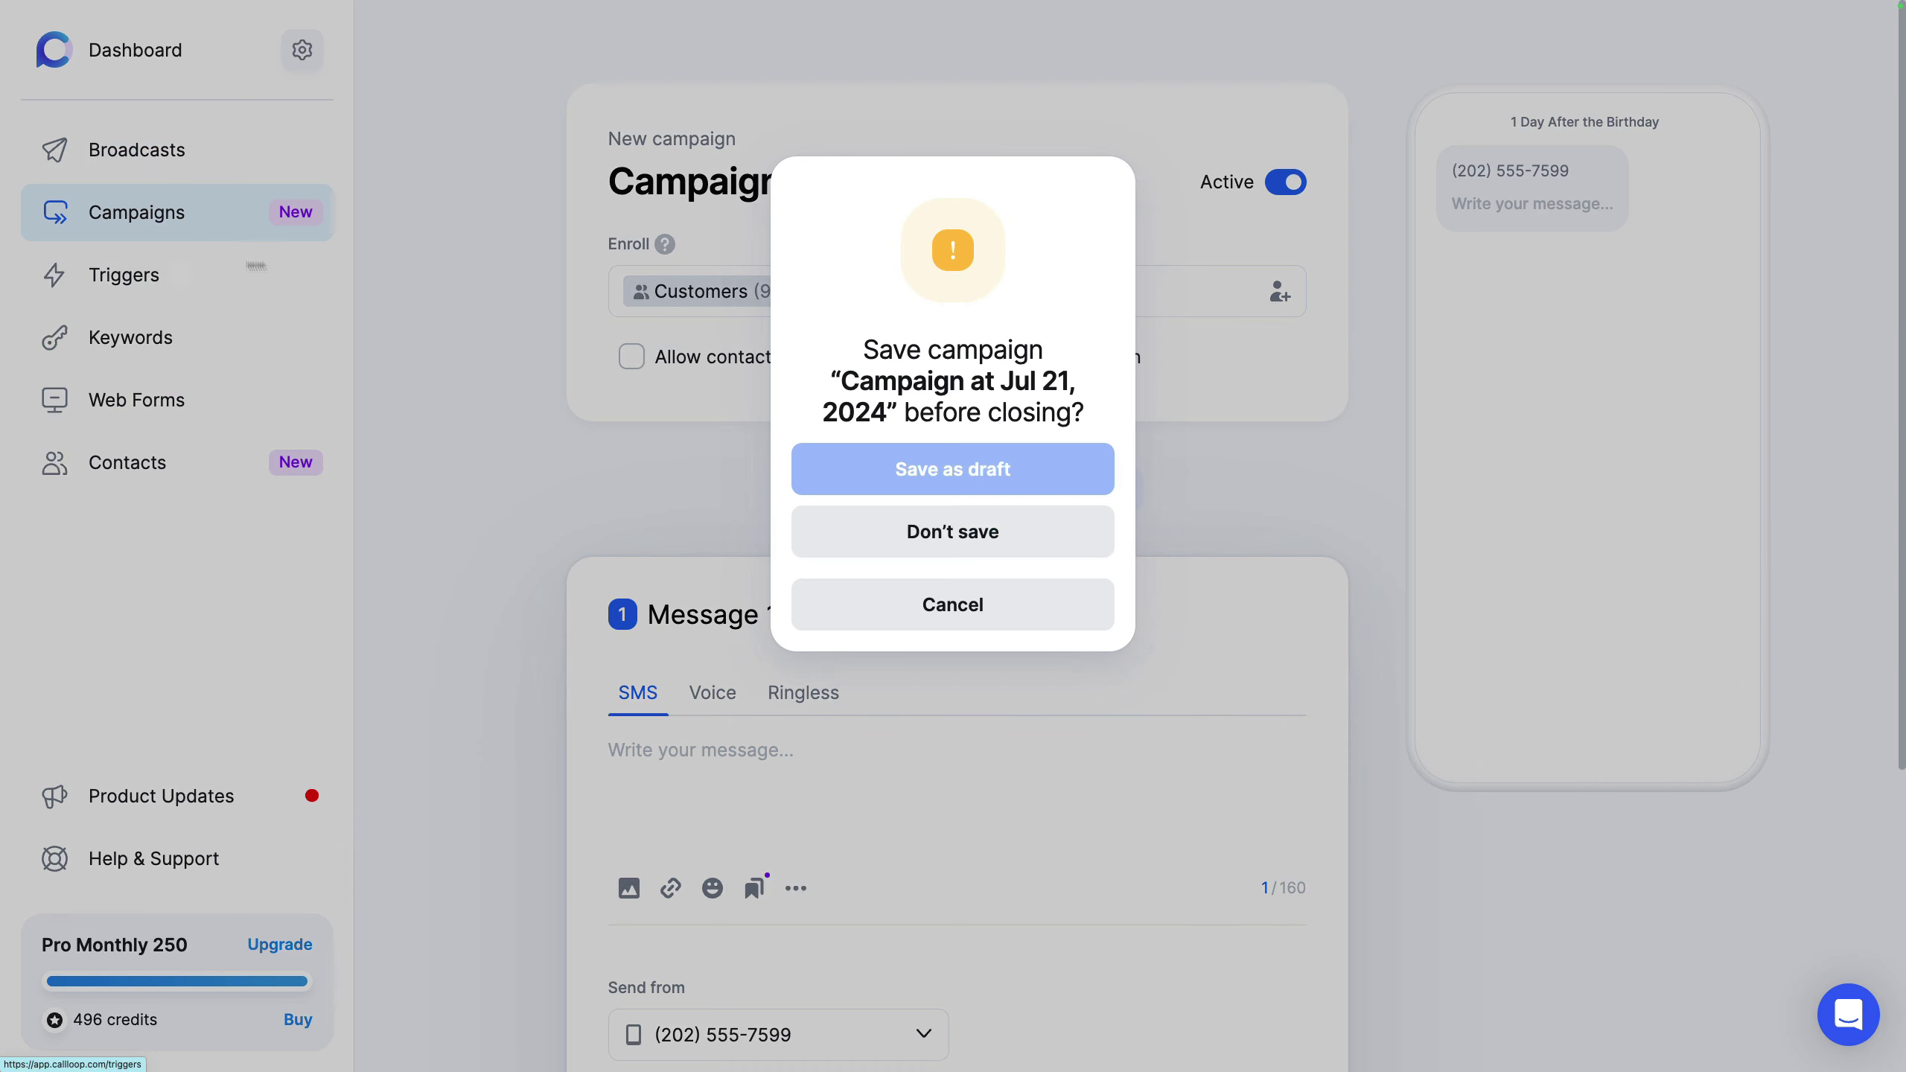
left_click(910, 520)
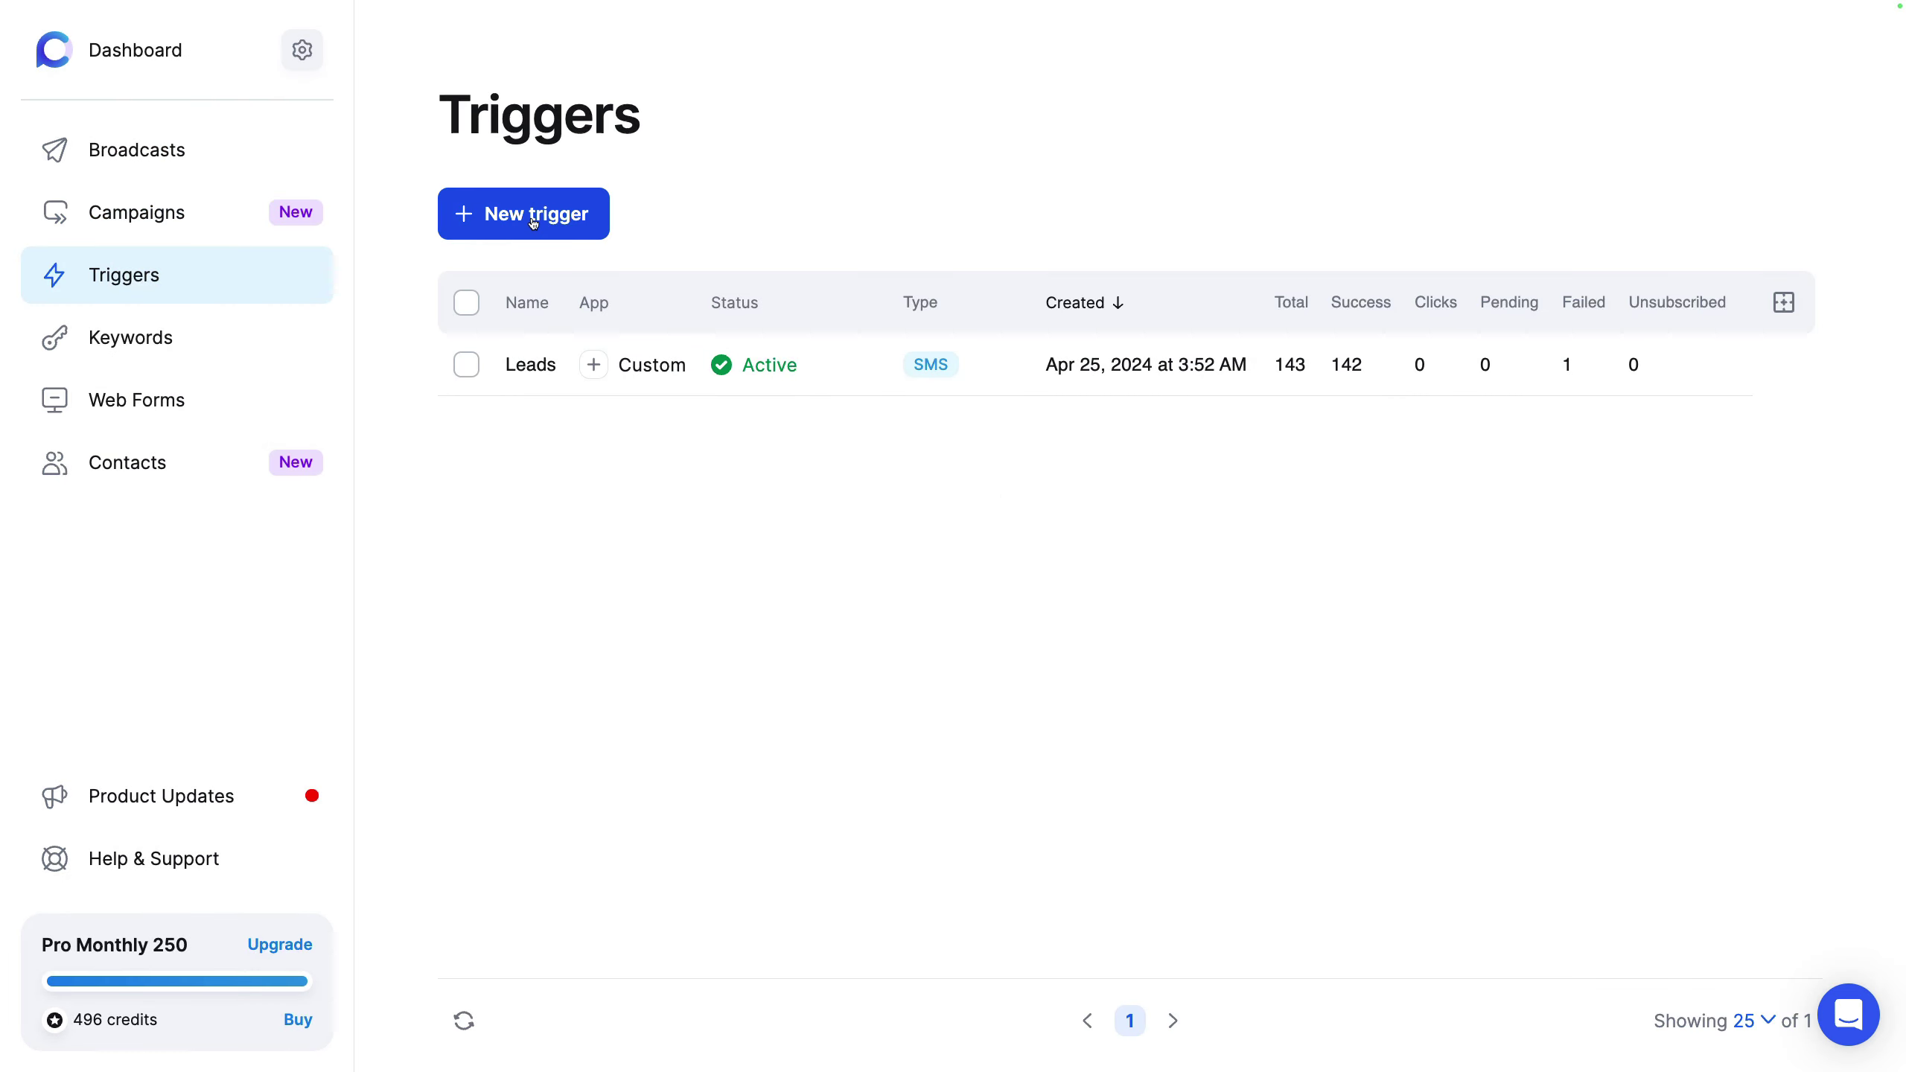
Step: Start a new trigger, browse its App choices, then discard it and go to Keywords
left_click(534, 217)
left_click(987, 323)
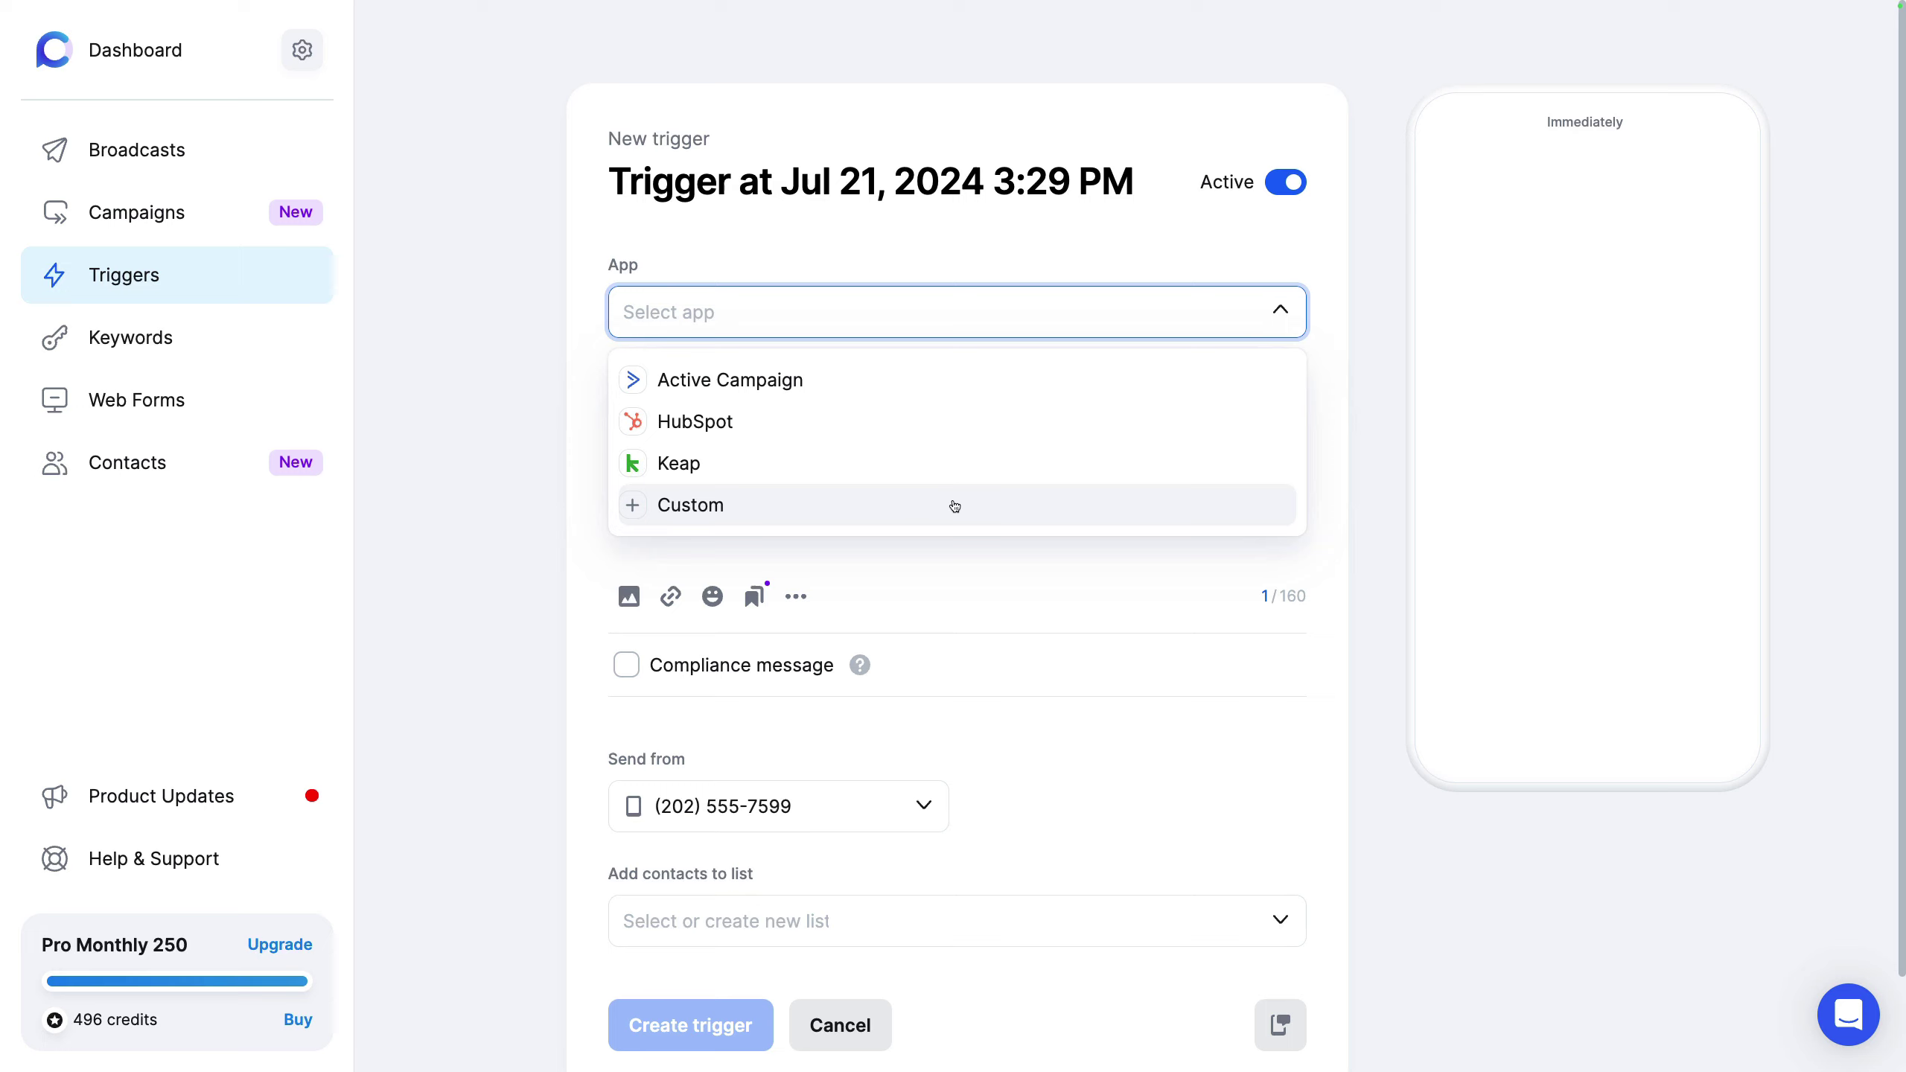
left_click(492, 372)
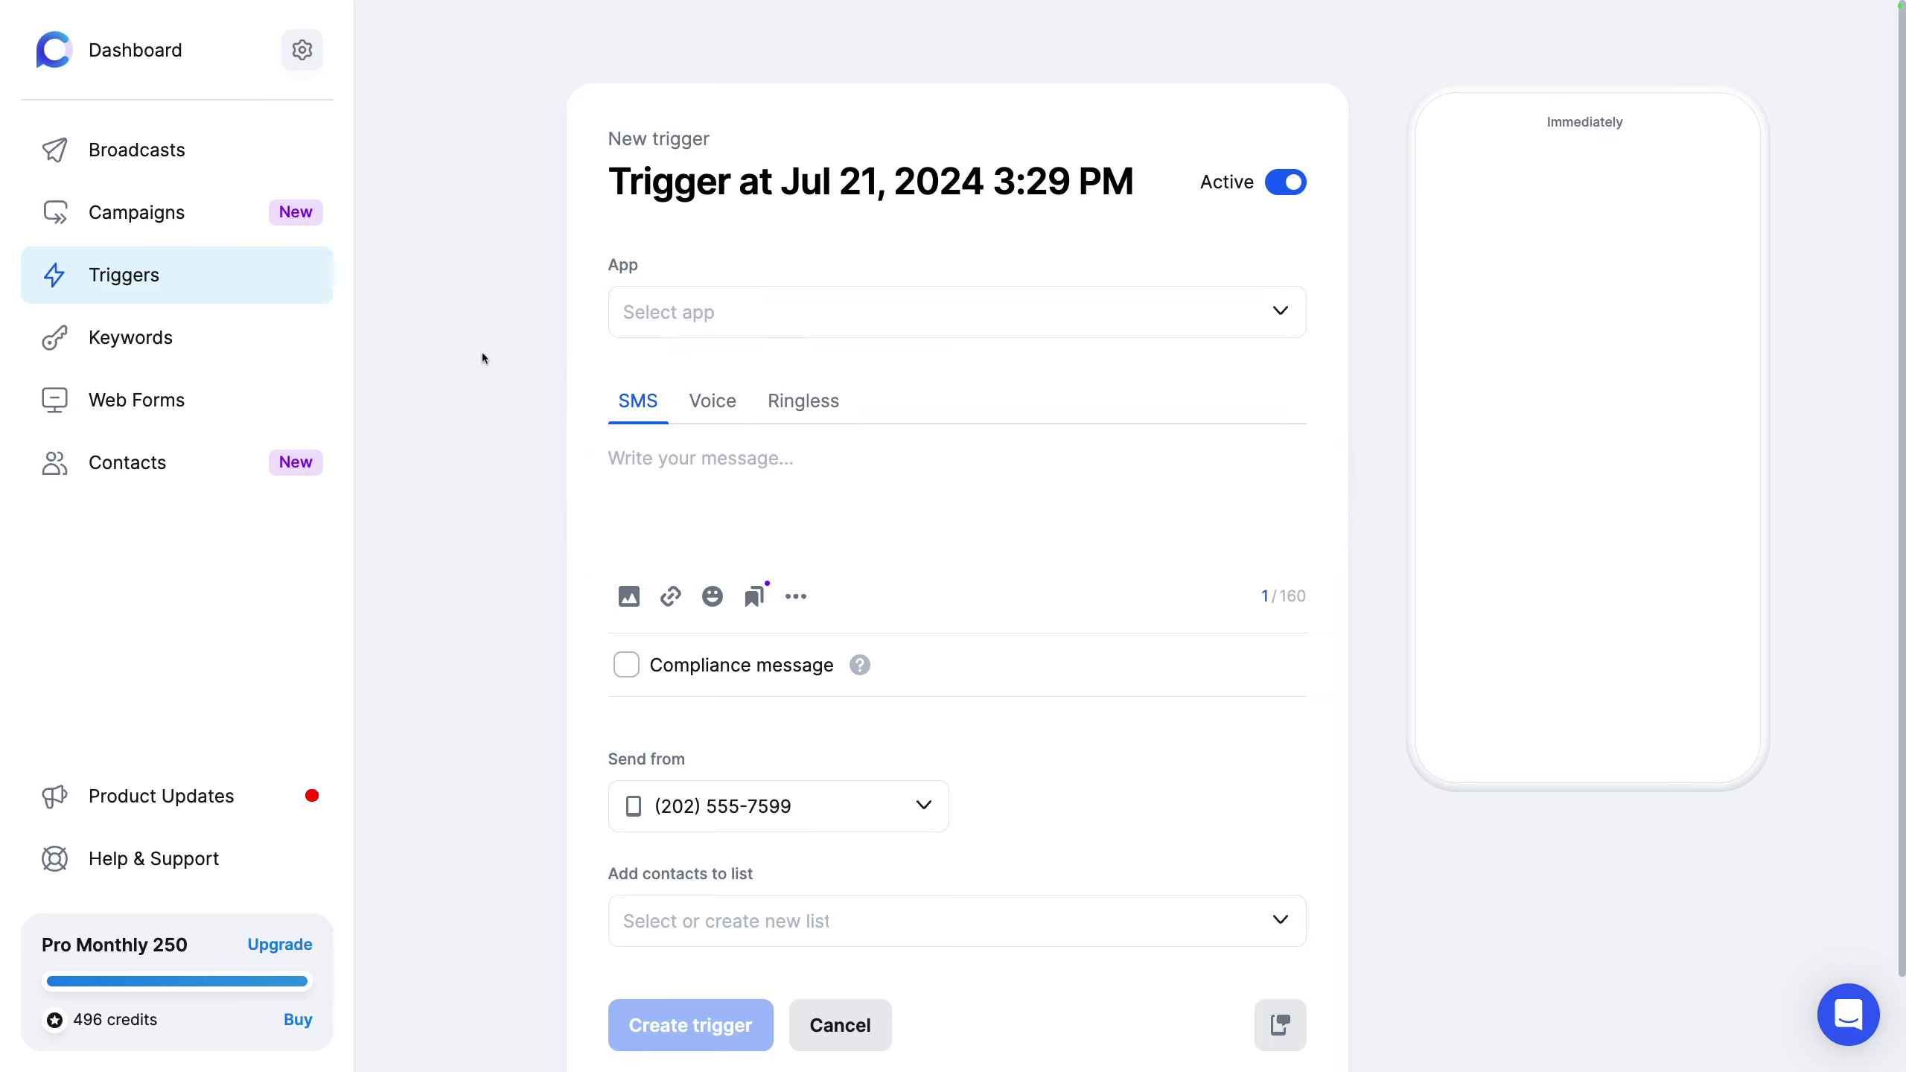
left_click(223, 335)
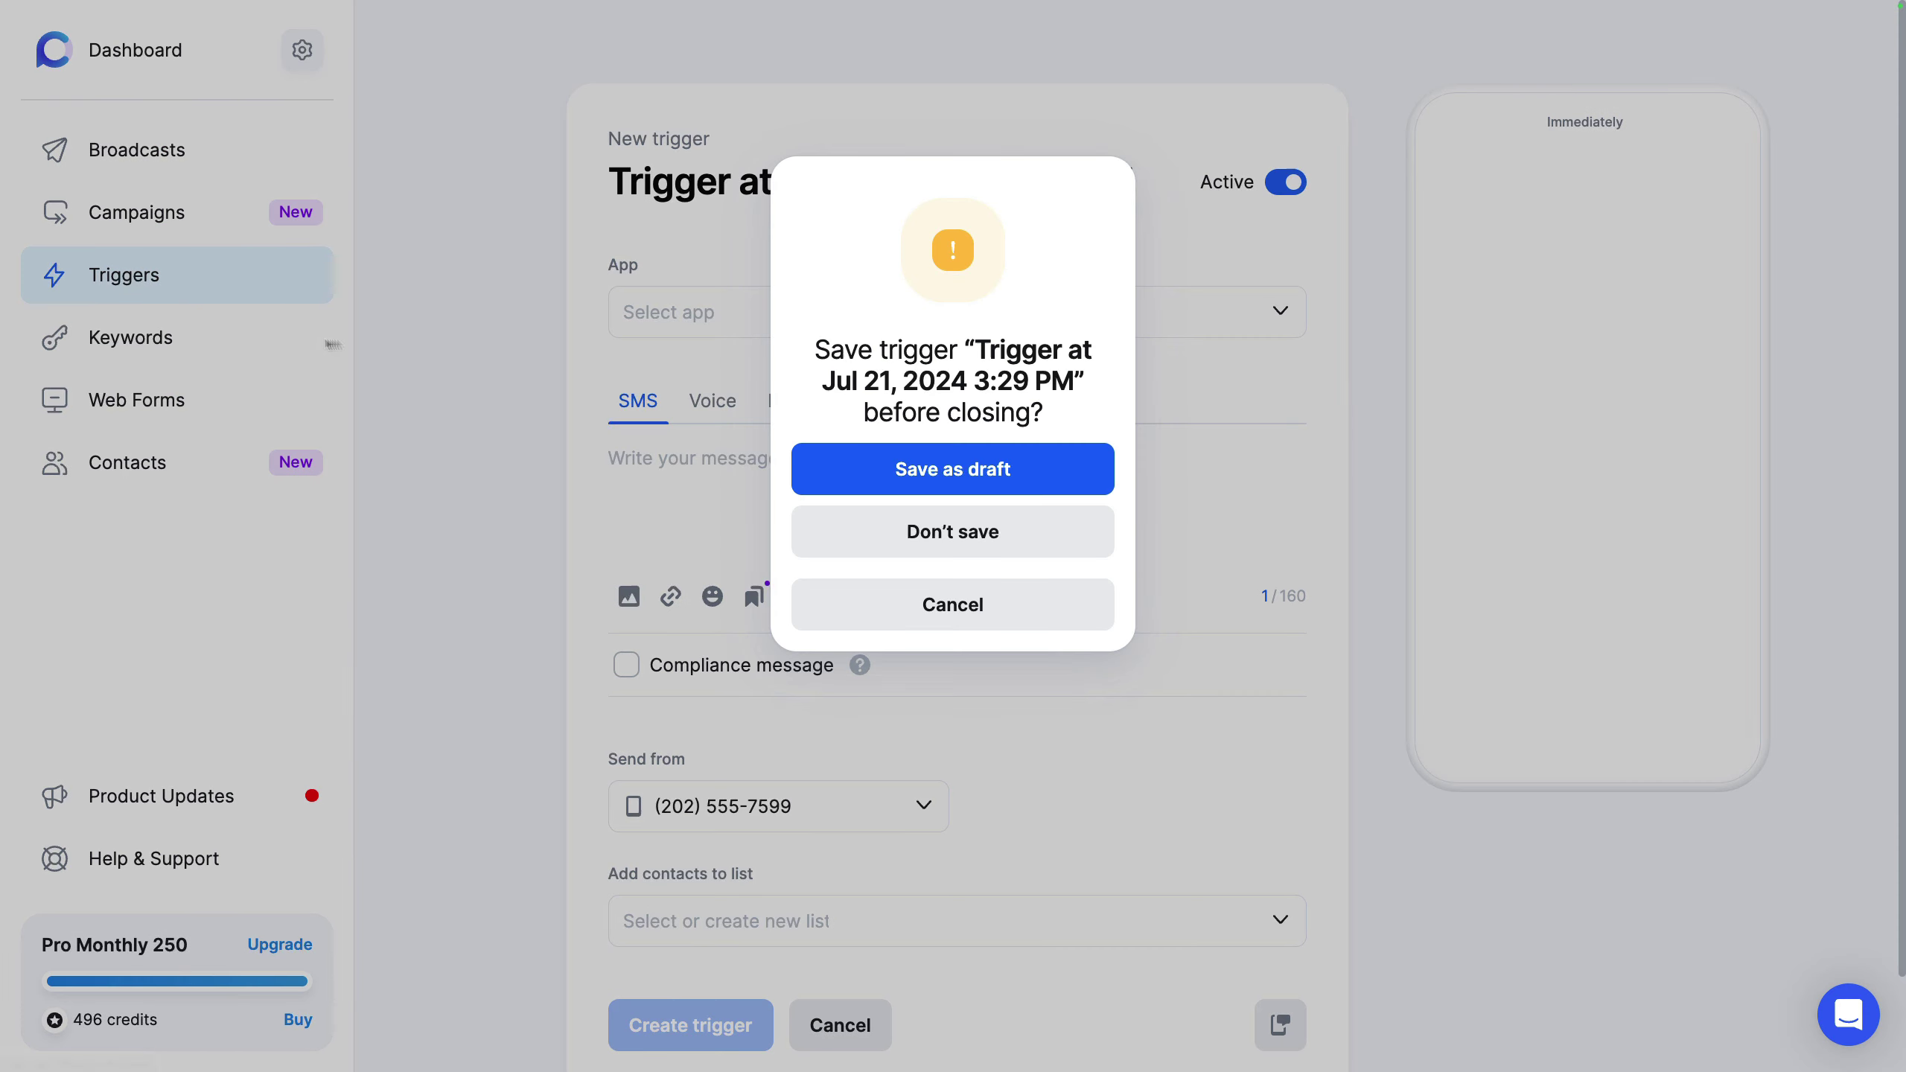
left_click(897, 531)
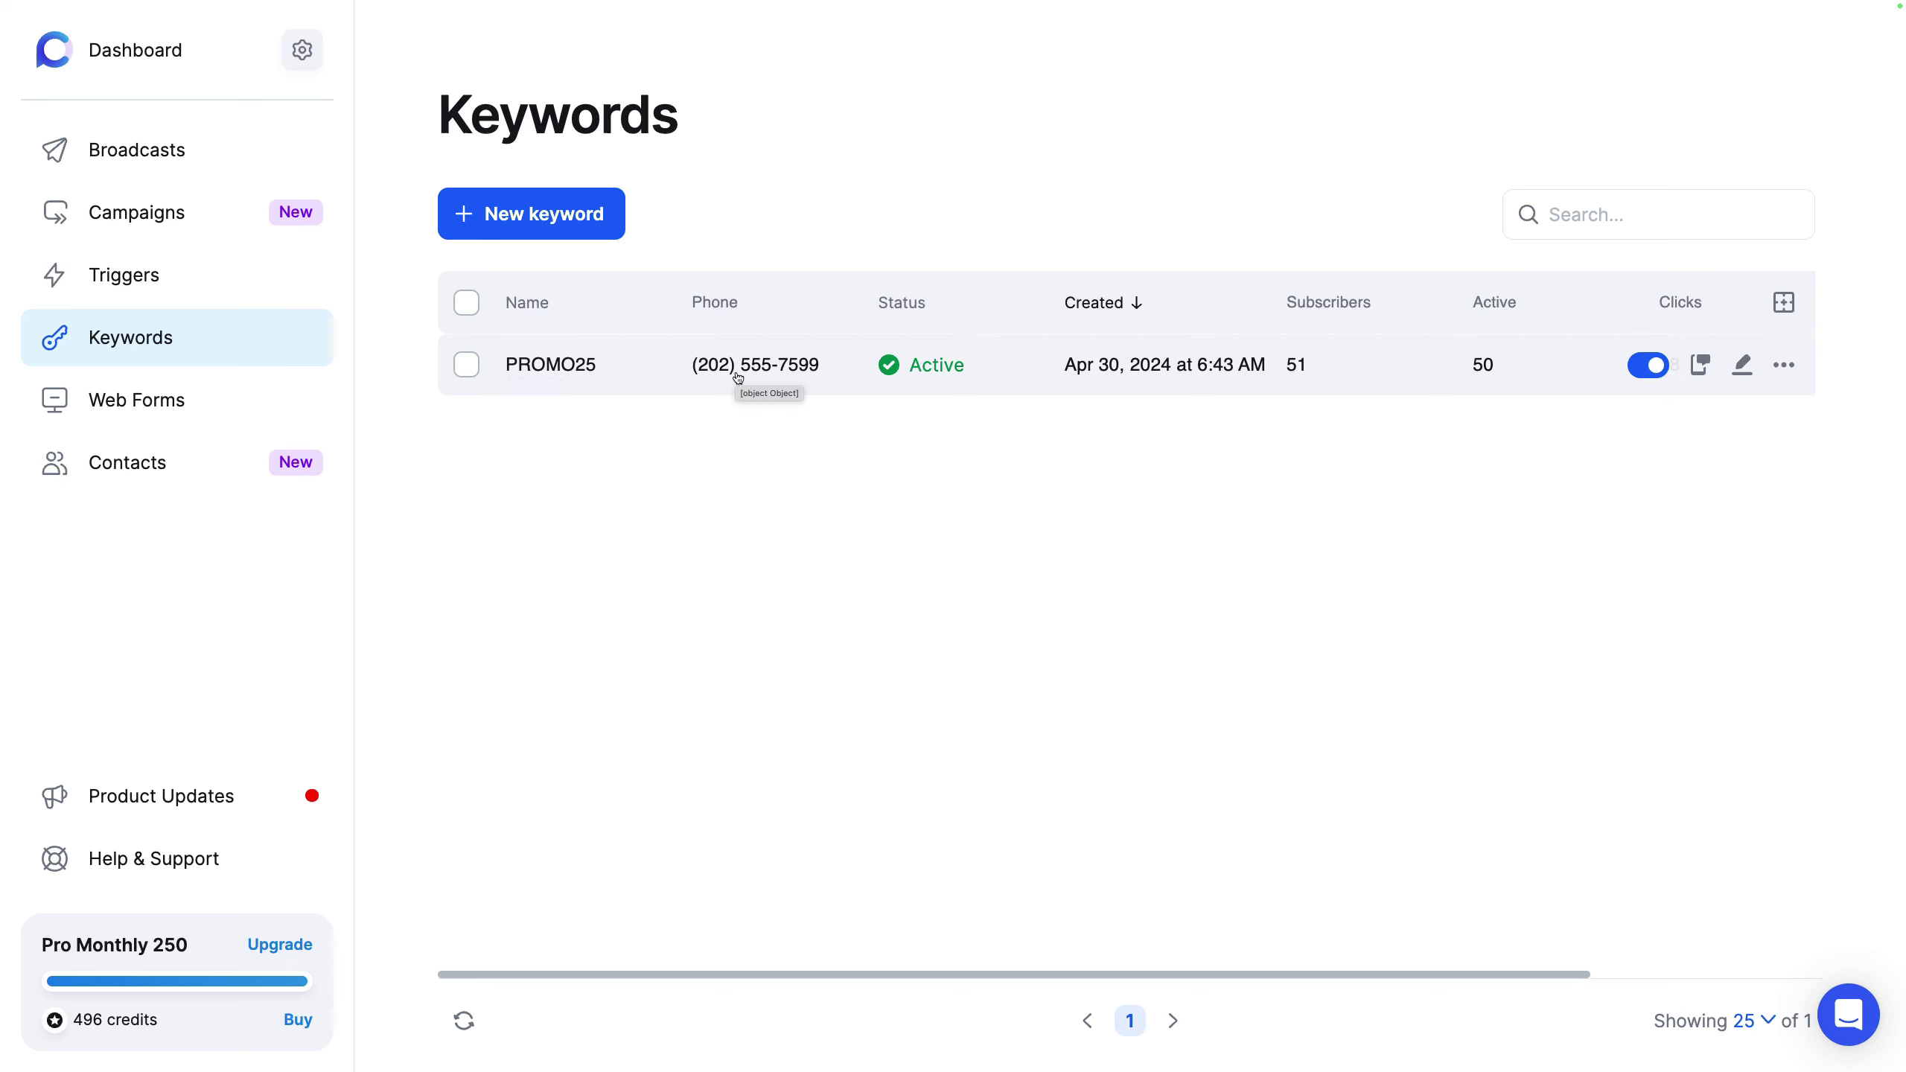
Step: Open PROMO25 in the keyword editor, review its auto-reply and contact list, then head to Web Forms
left_click(589, 218)
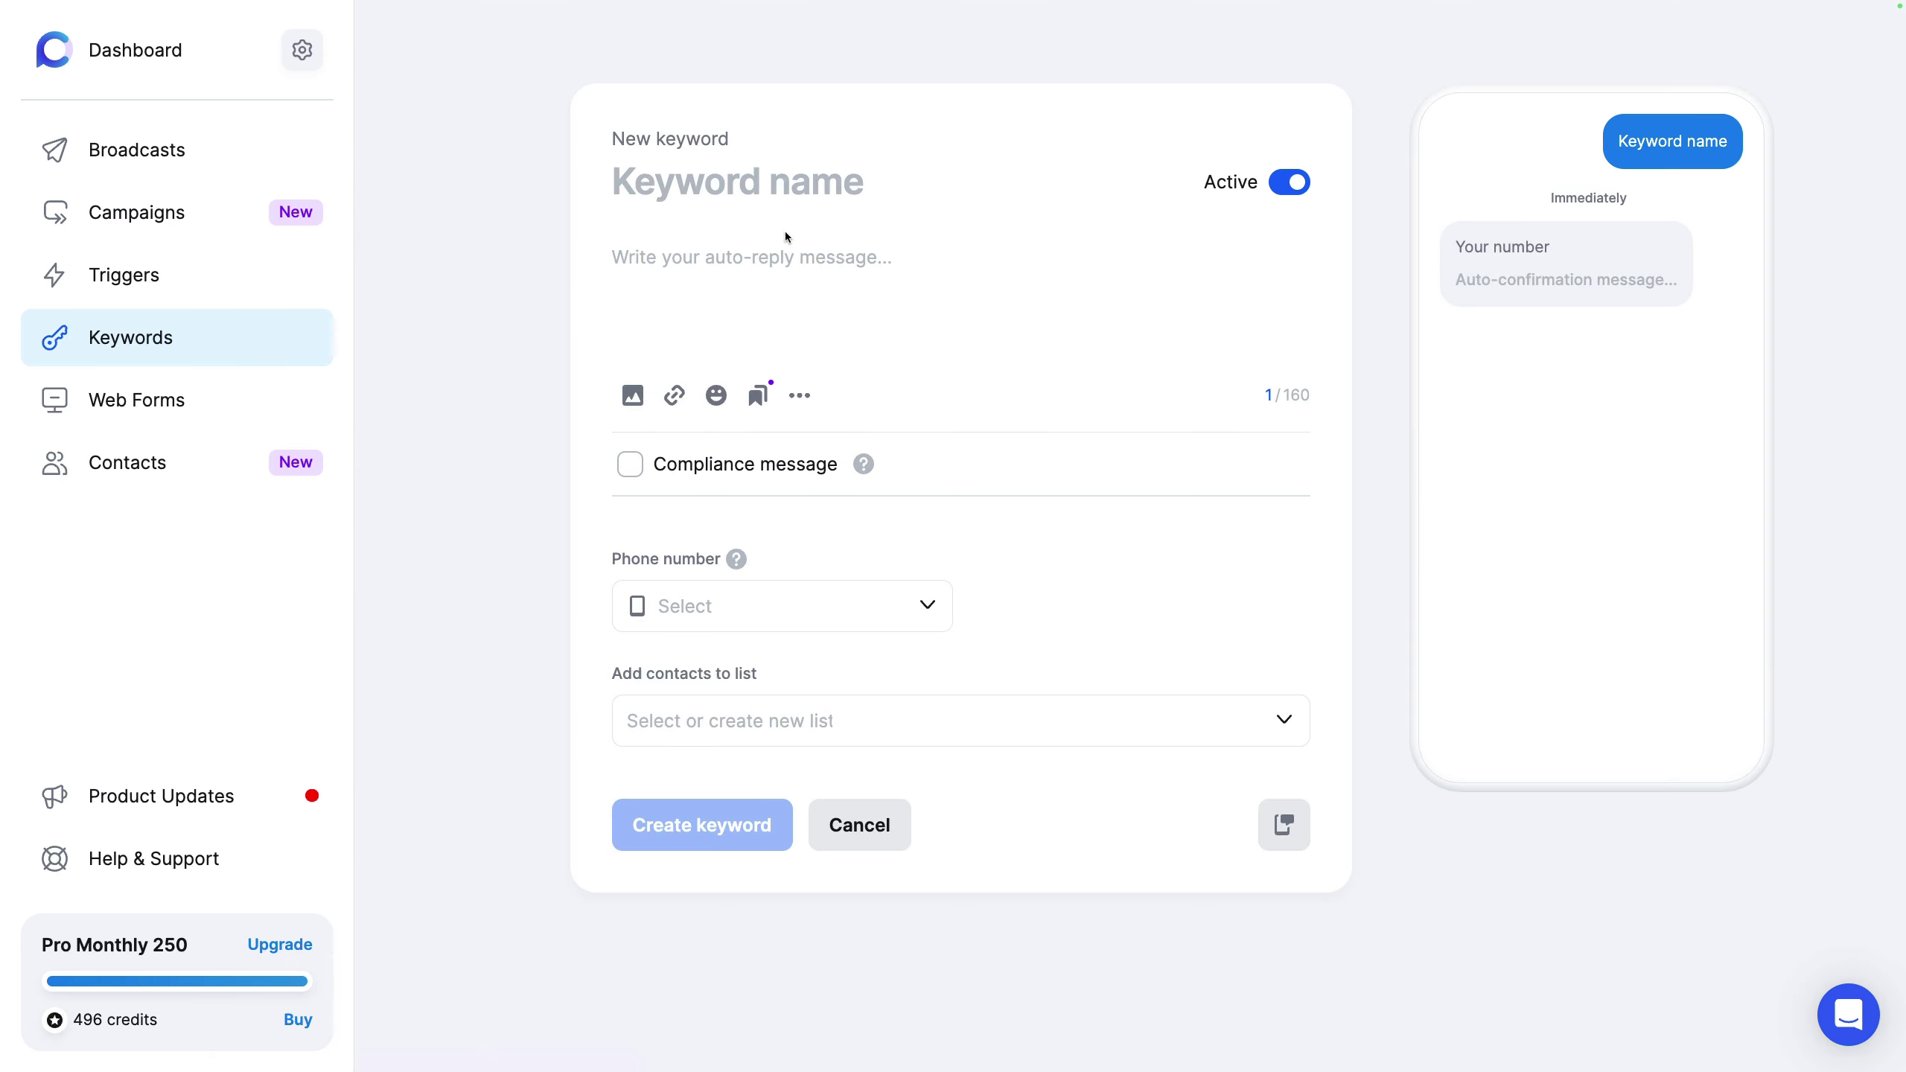
left_click(212, 336)
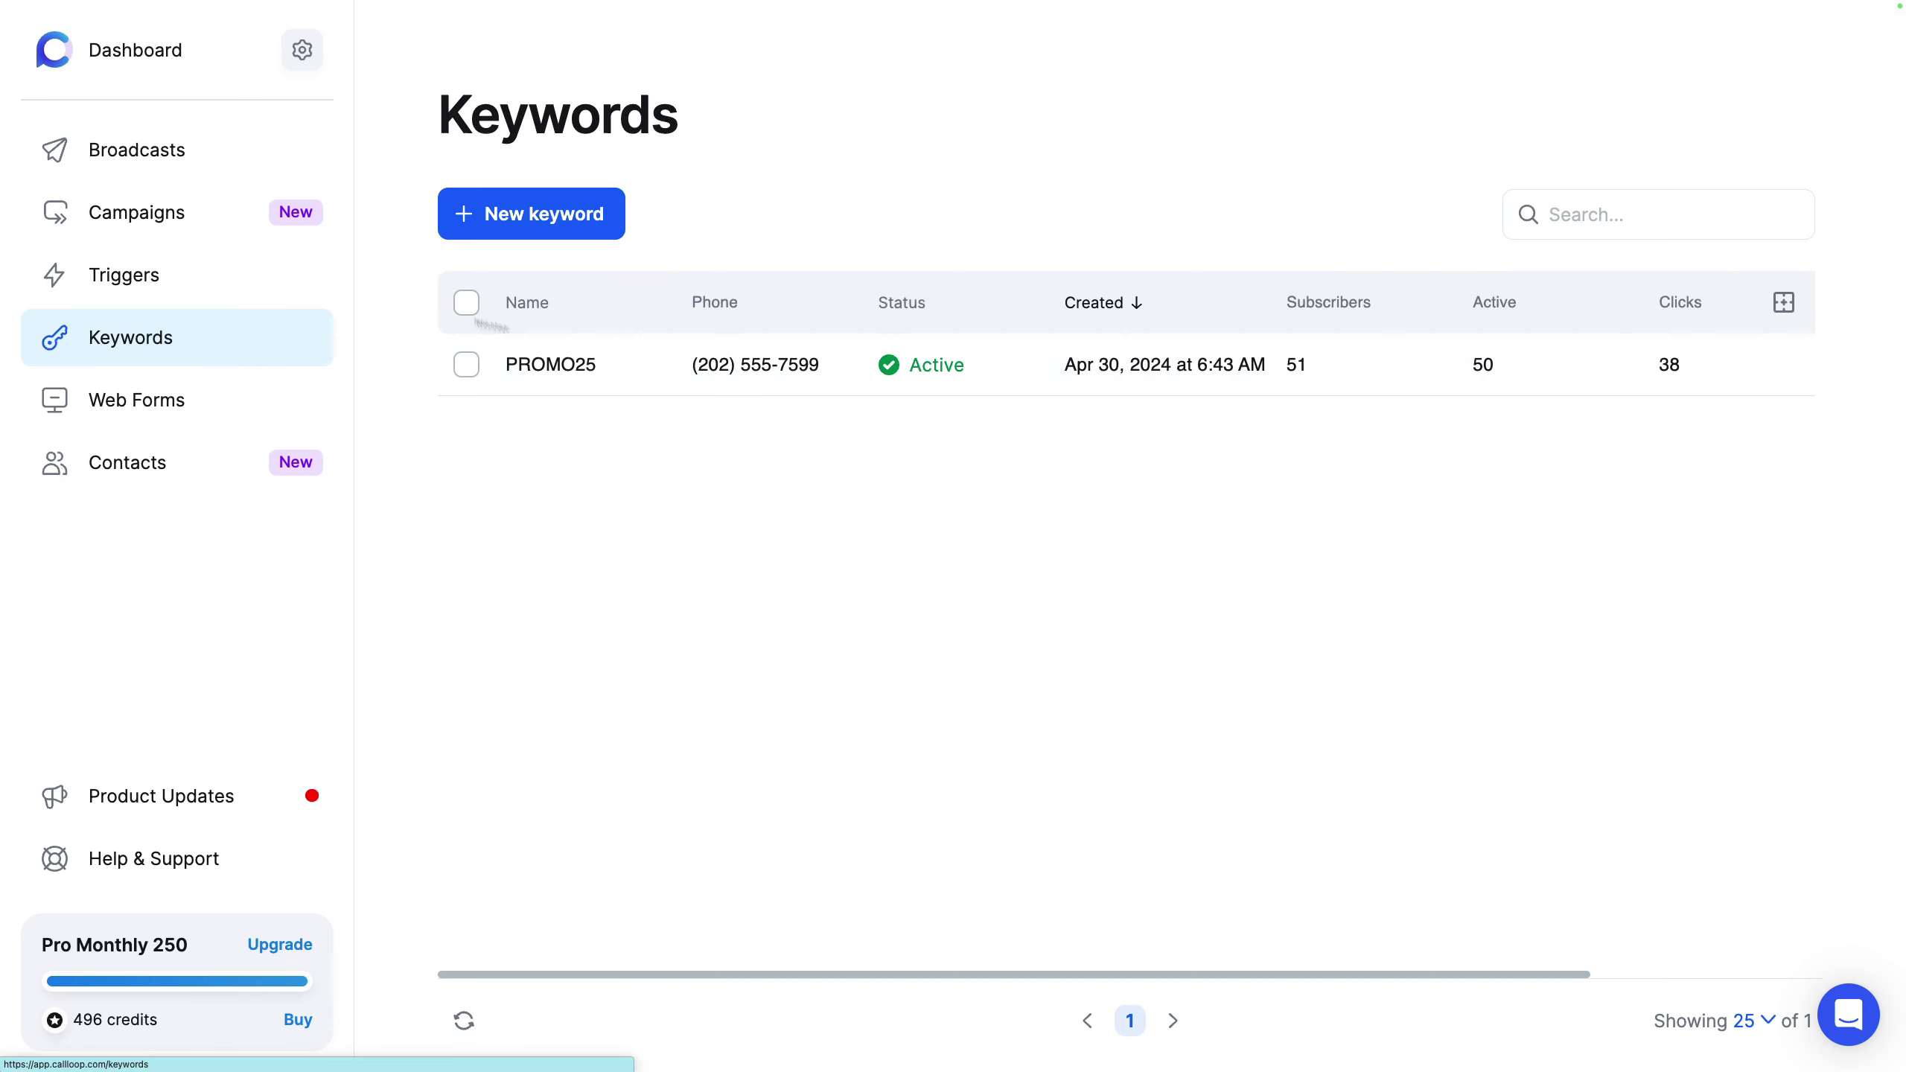
left_click(1742, 365)
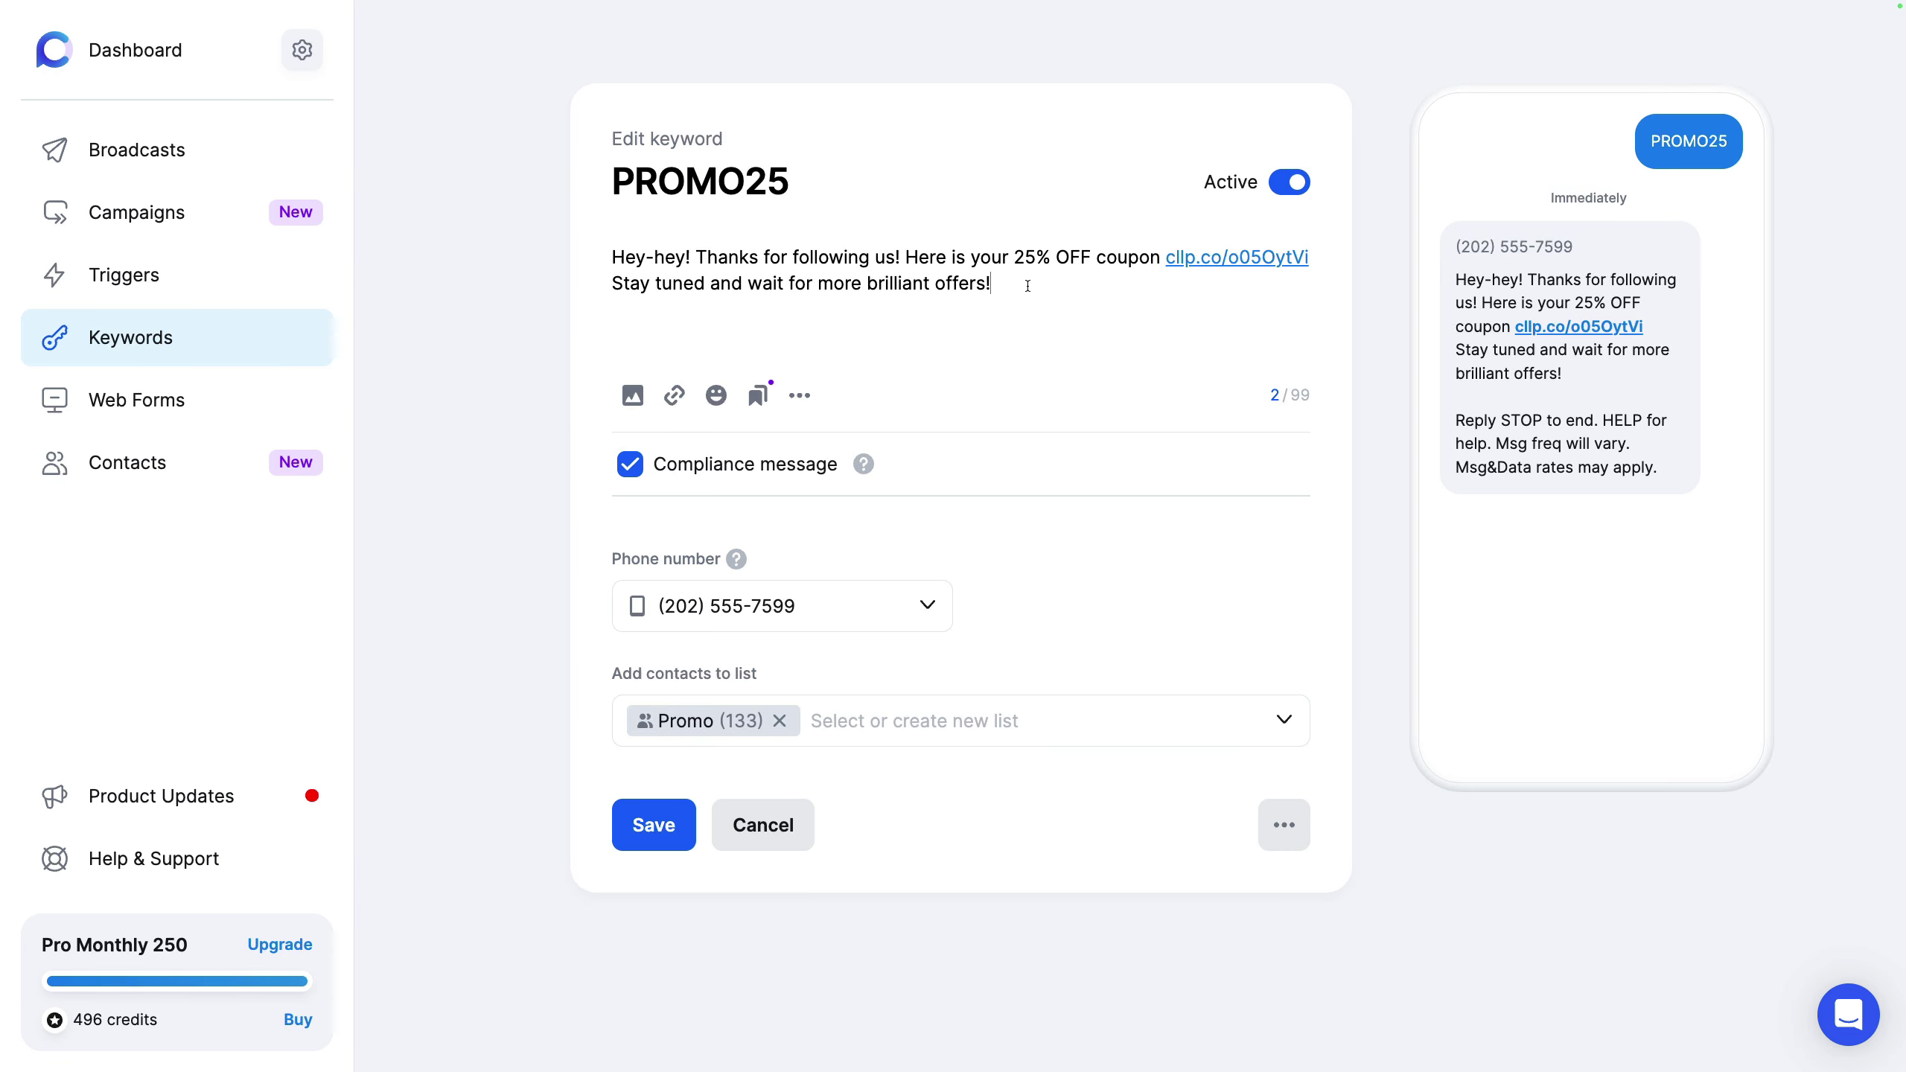
left_click_drag(1027, 286, 571, 250)
left_click(543, 261)
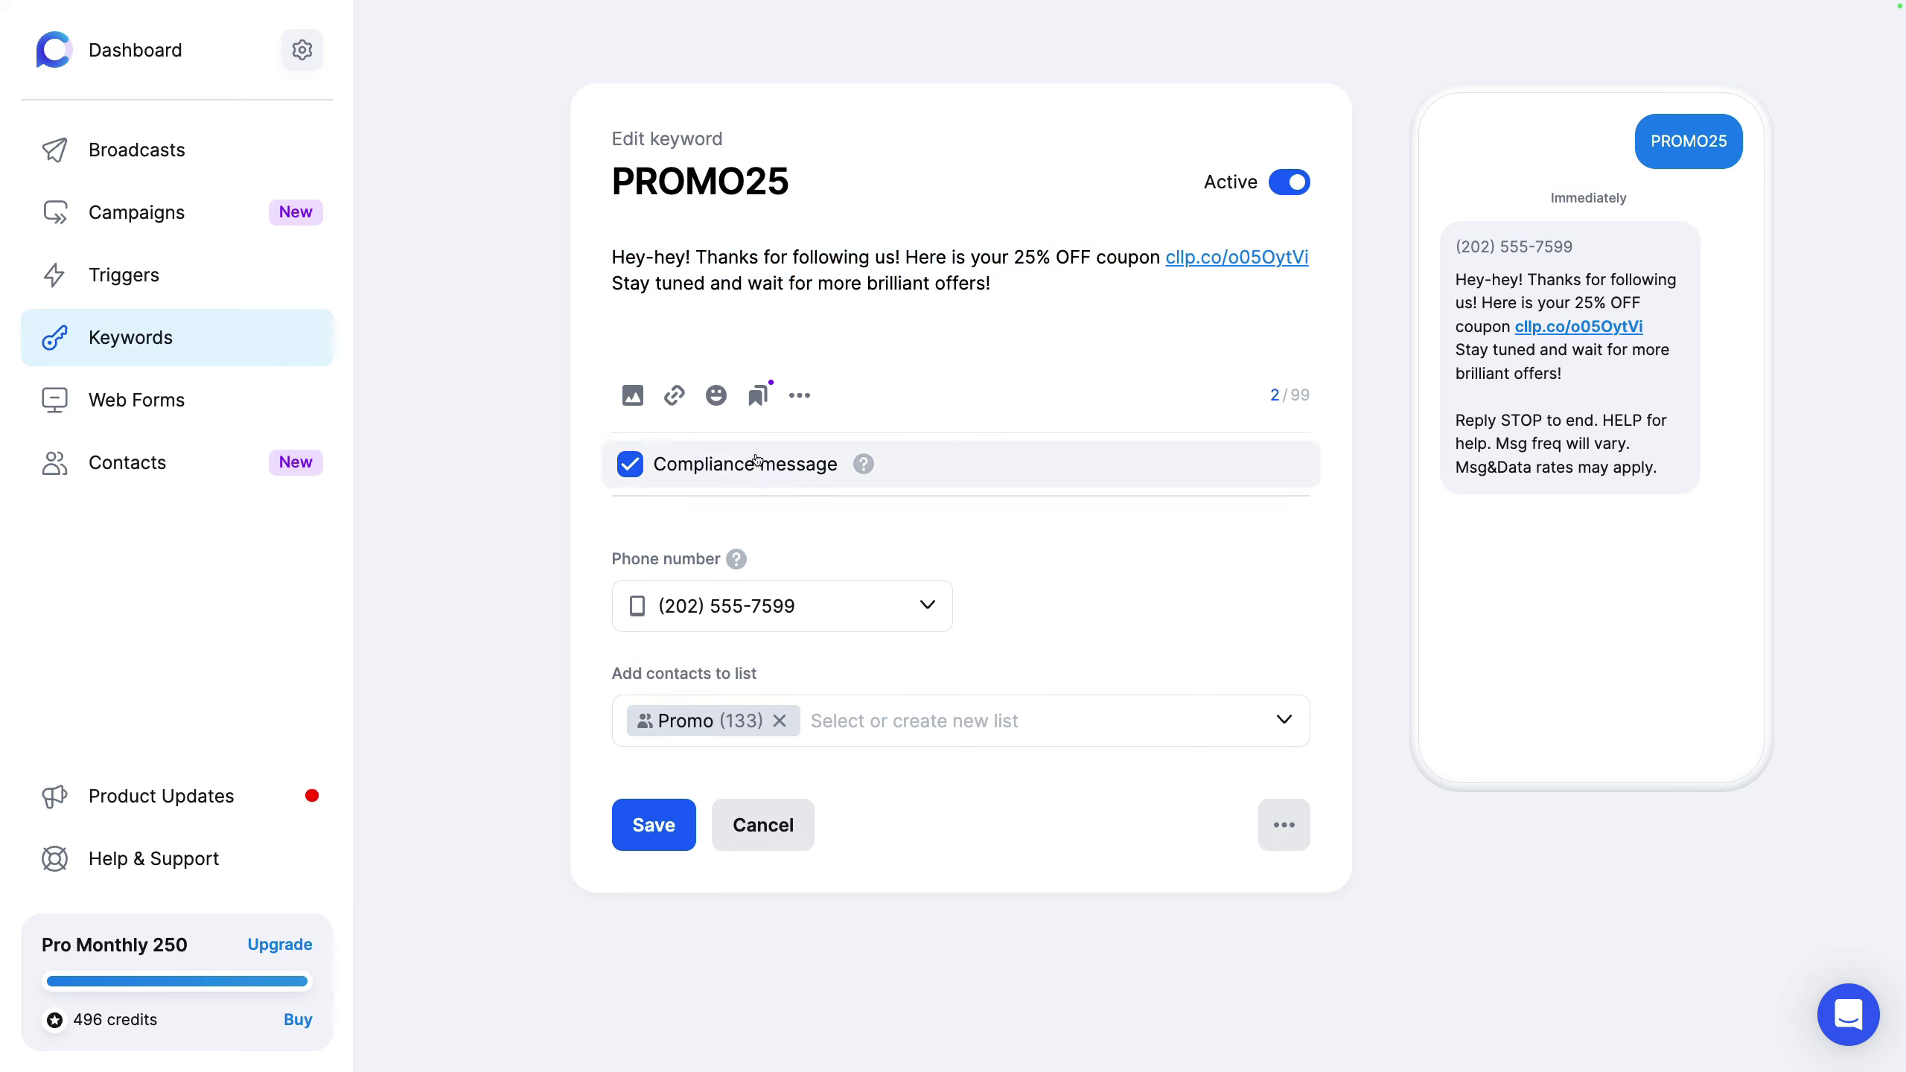
left_click(819, 714)
left_click(1247, 666)
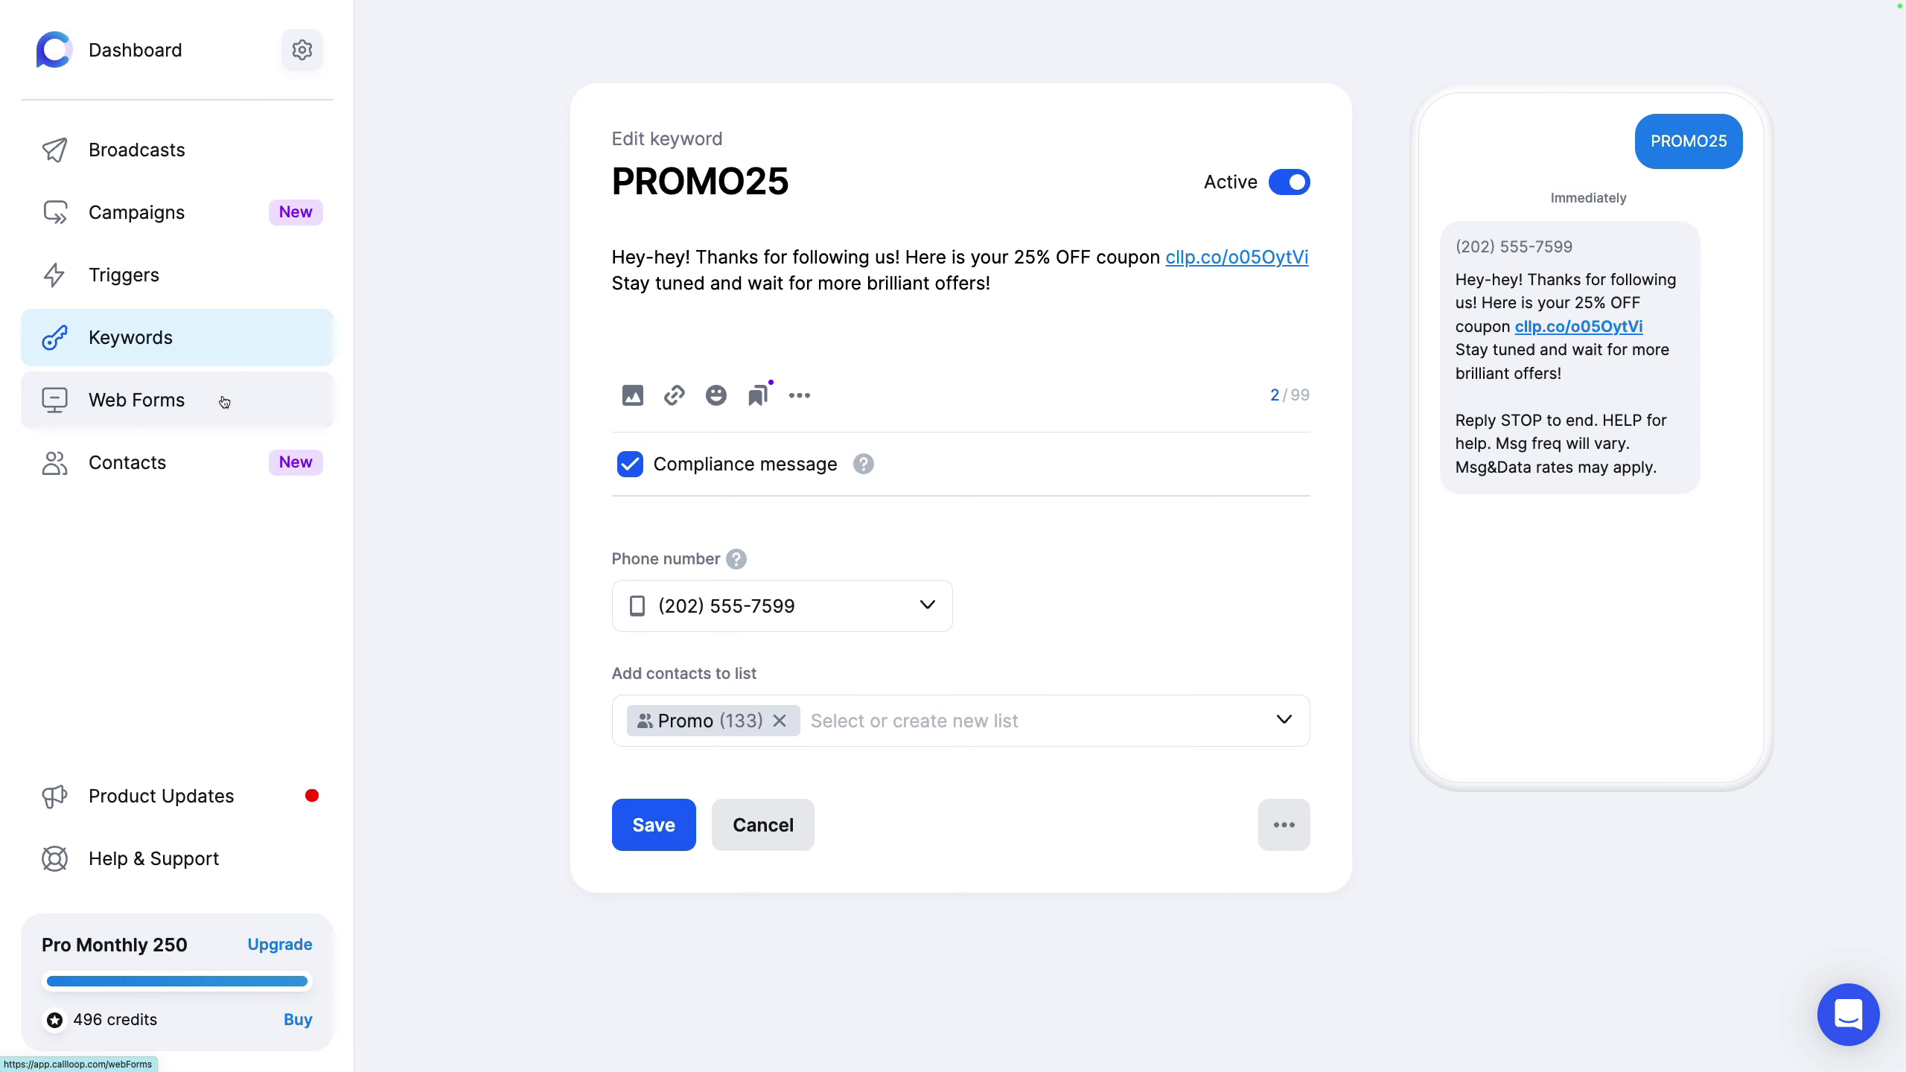
left_click(223, 402)
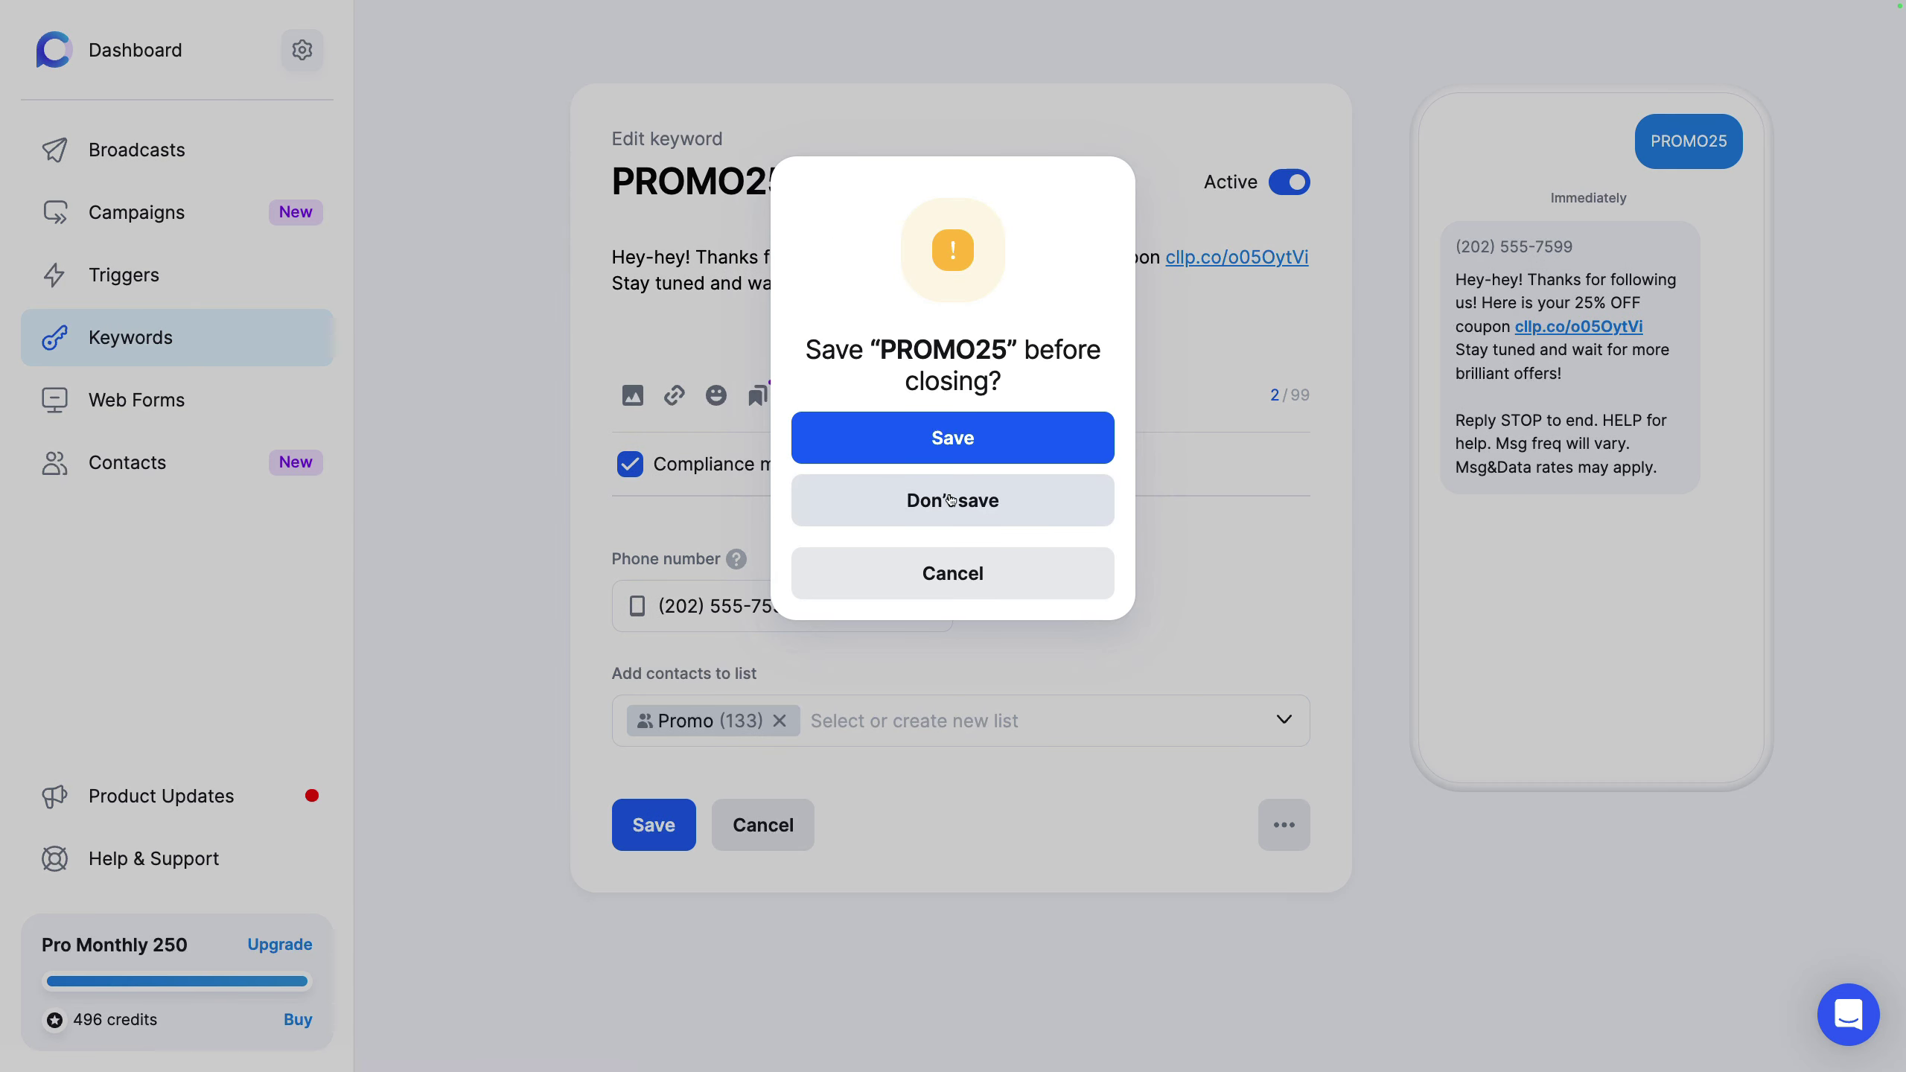
Step: Discard the keyword, test-preview the Join our Discount Club form, and view its embed code
key("Return")
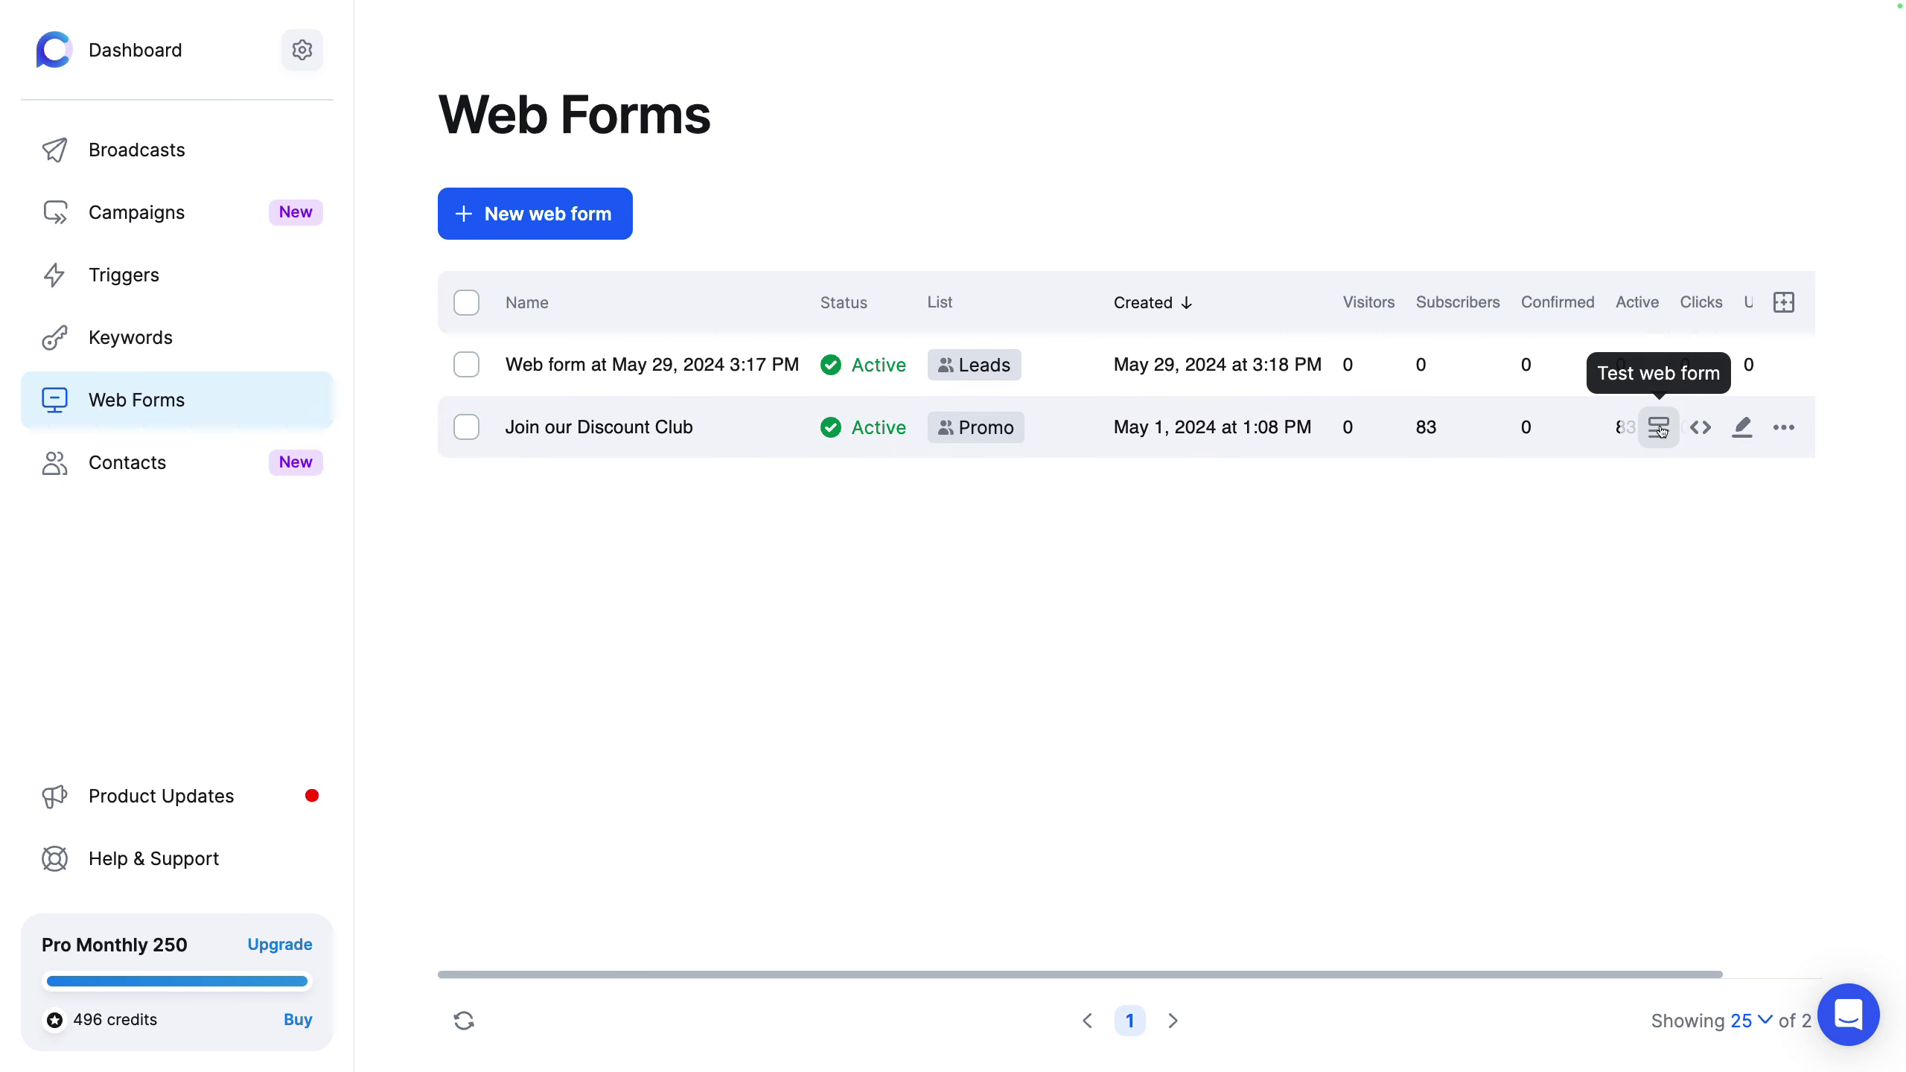
left_click(1659, 428)
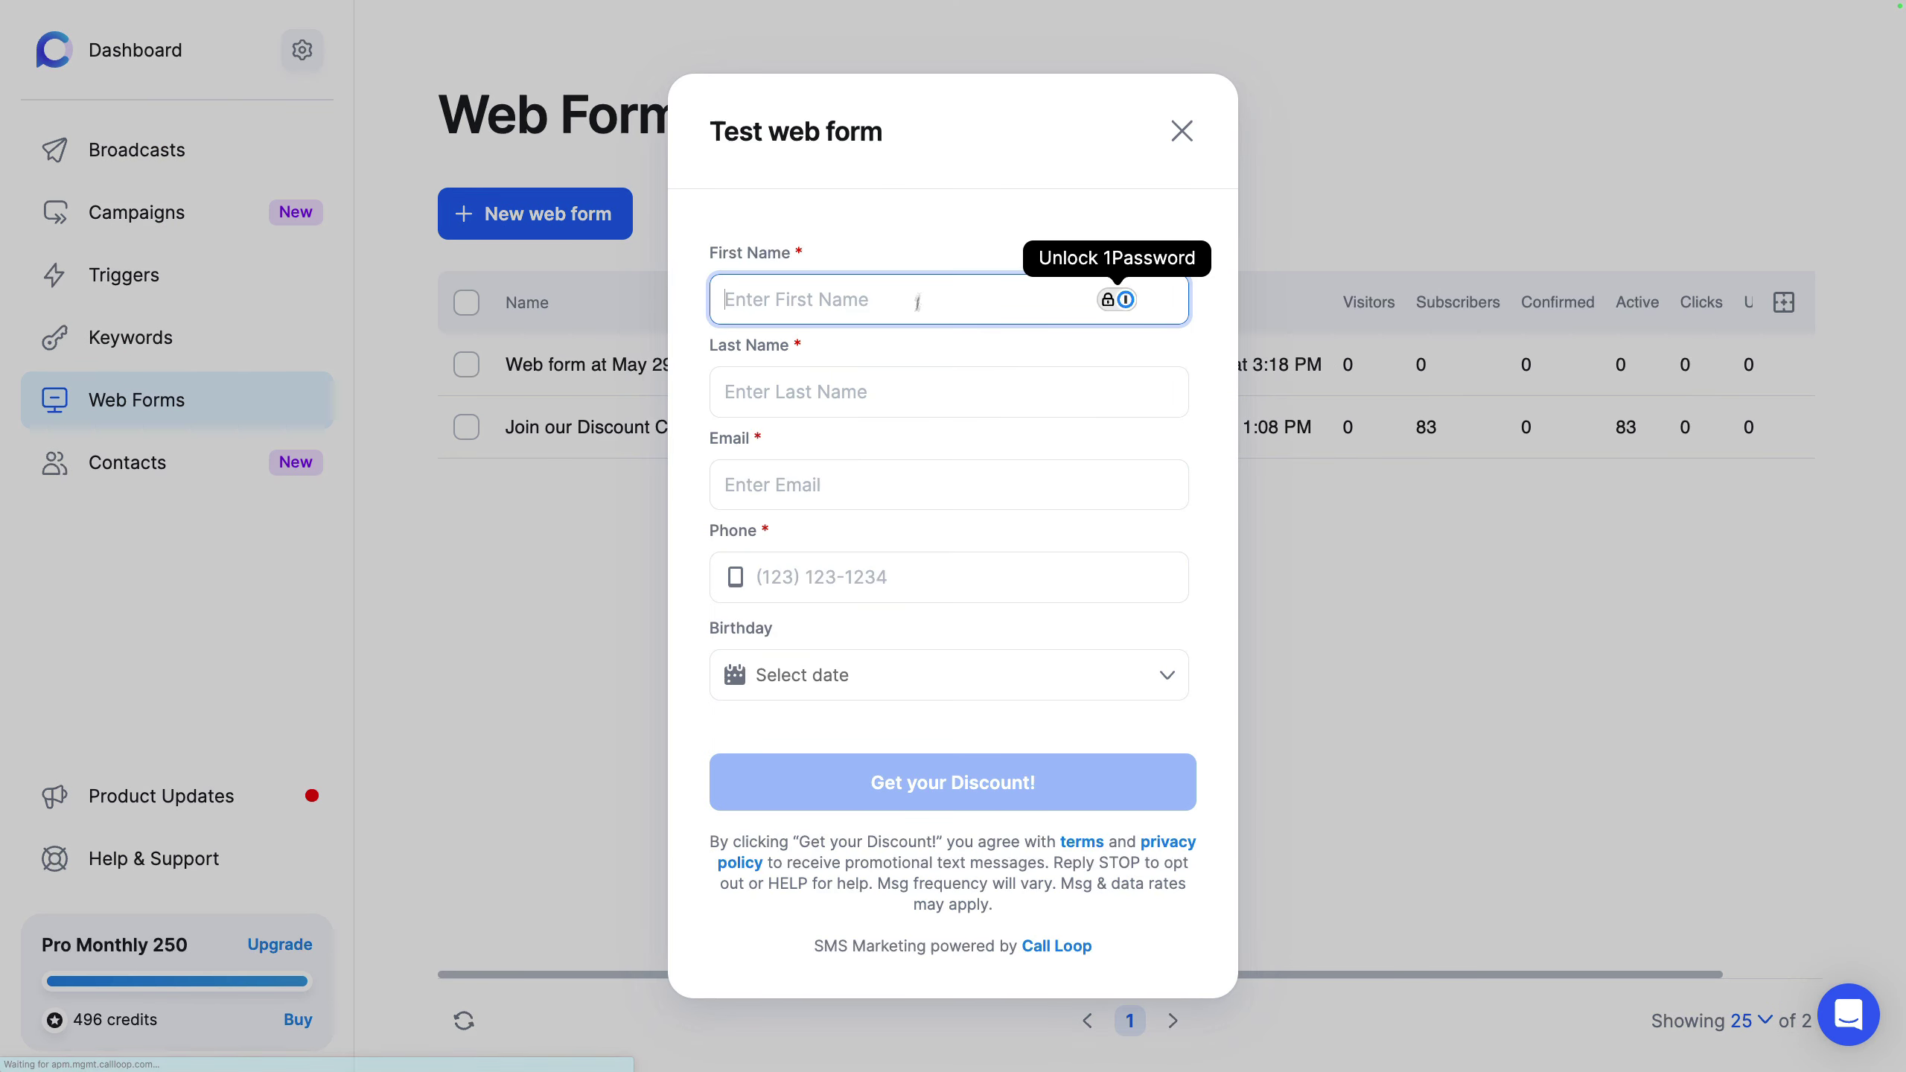
left_click(929, 229)
left_click(950, 391)
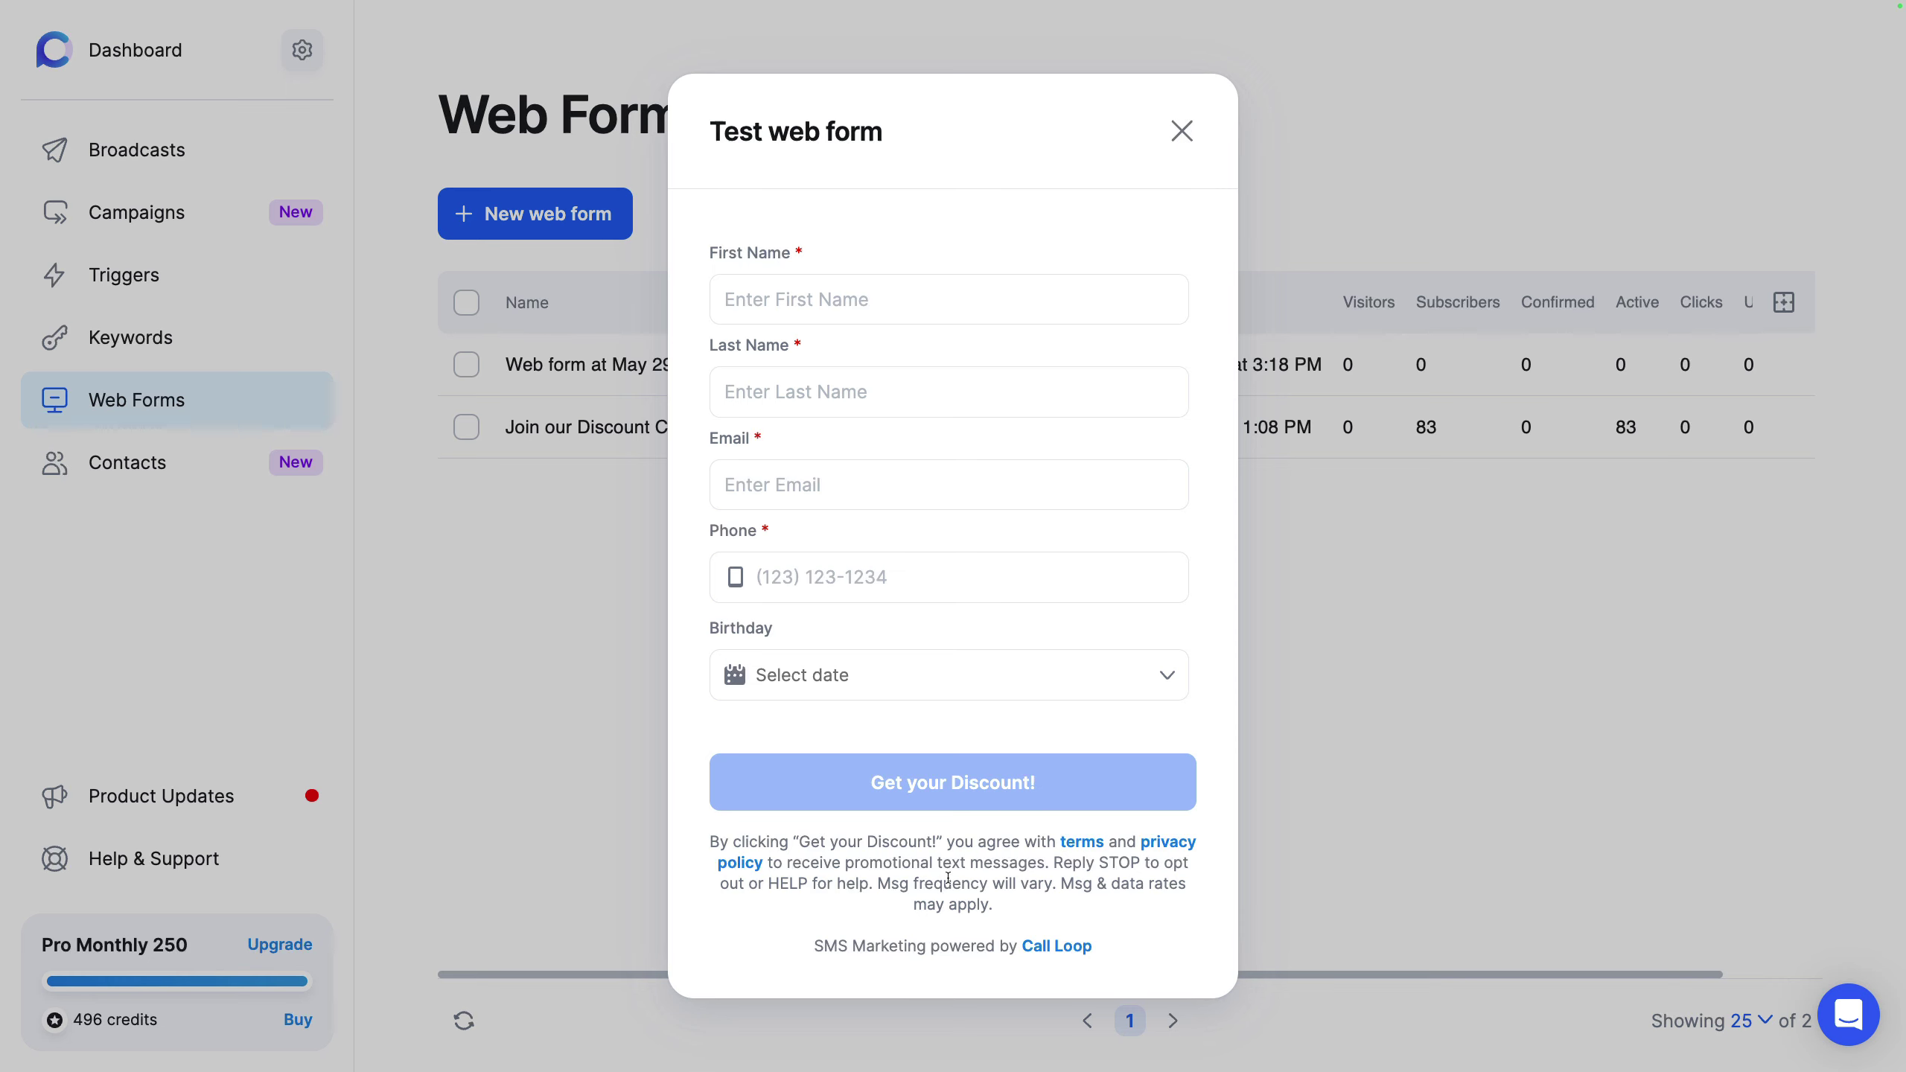
left_click(1183, 139)
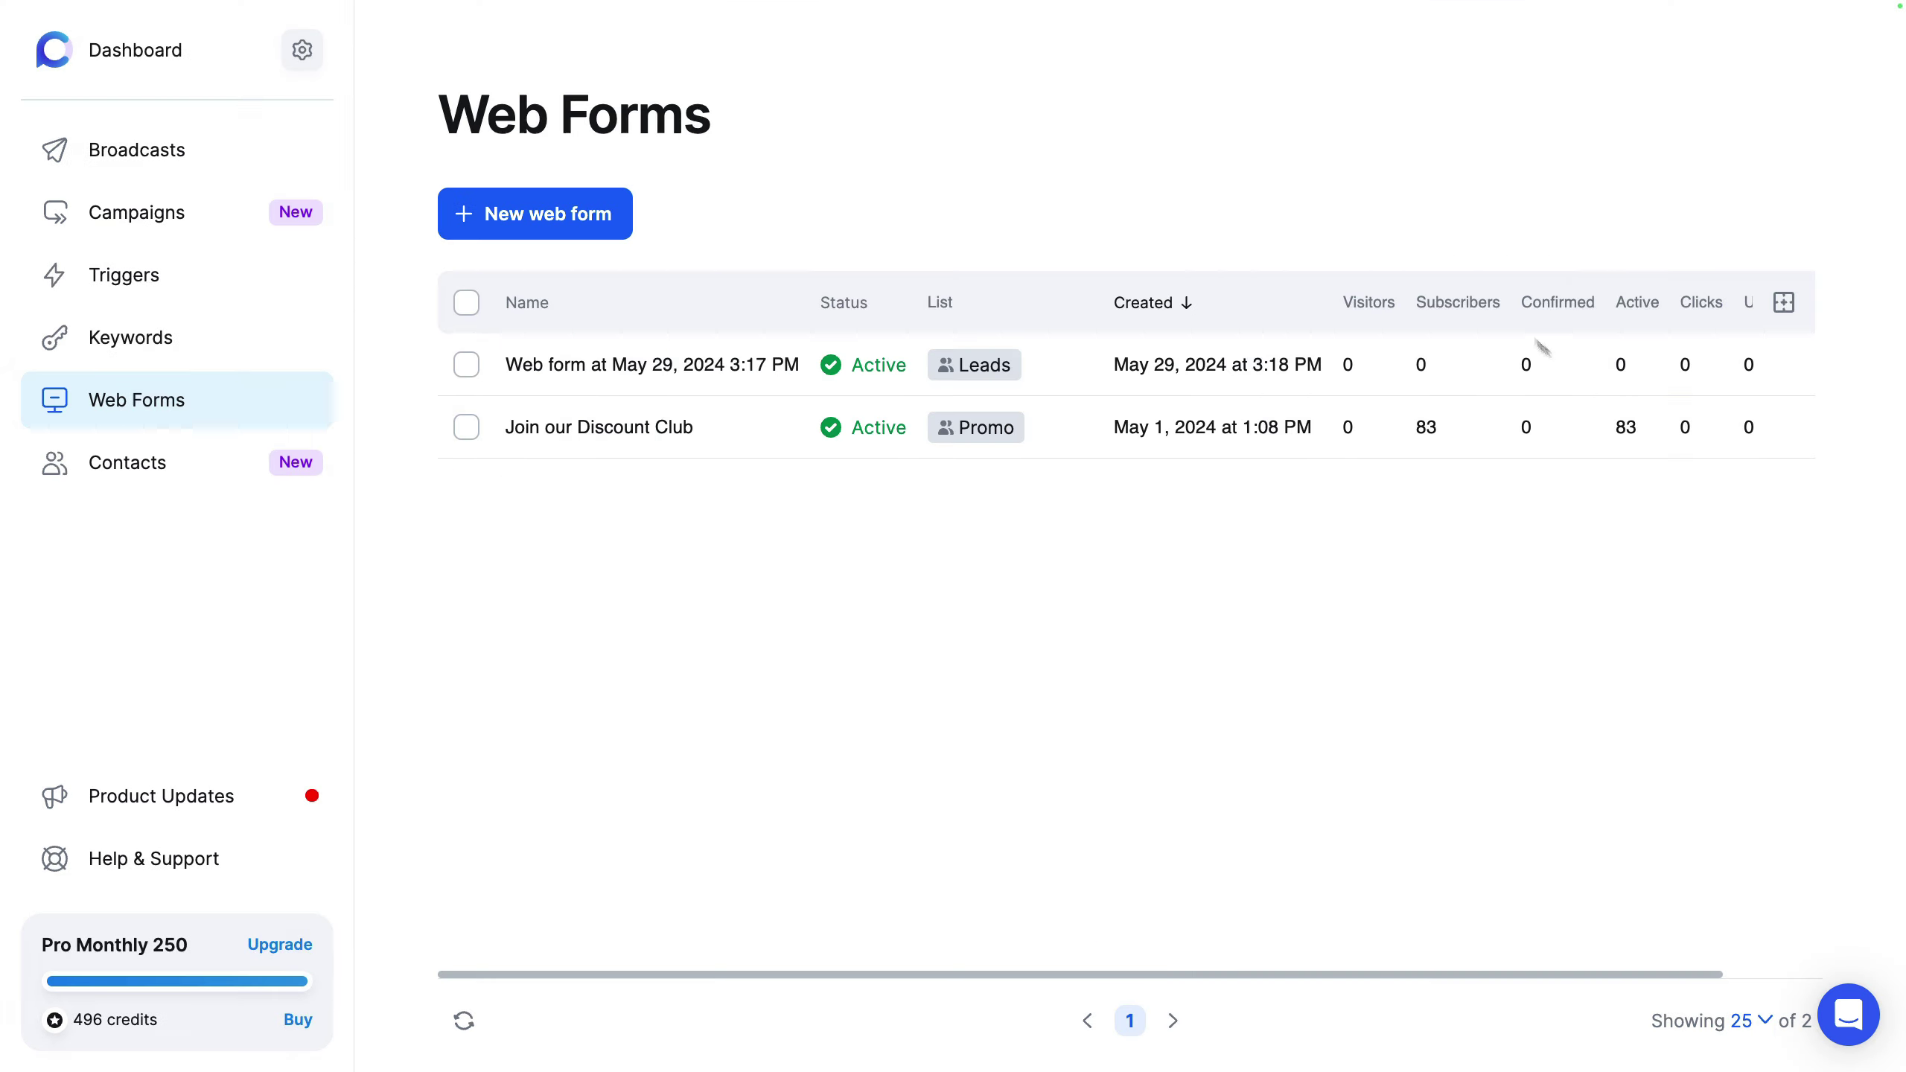
left_click(1697, 428)
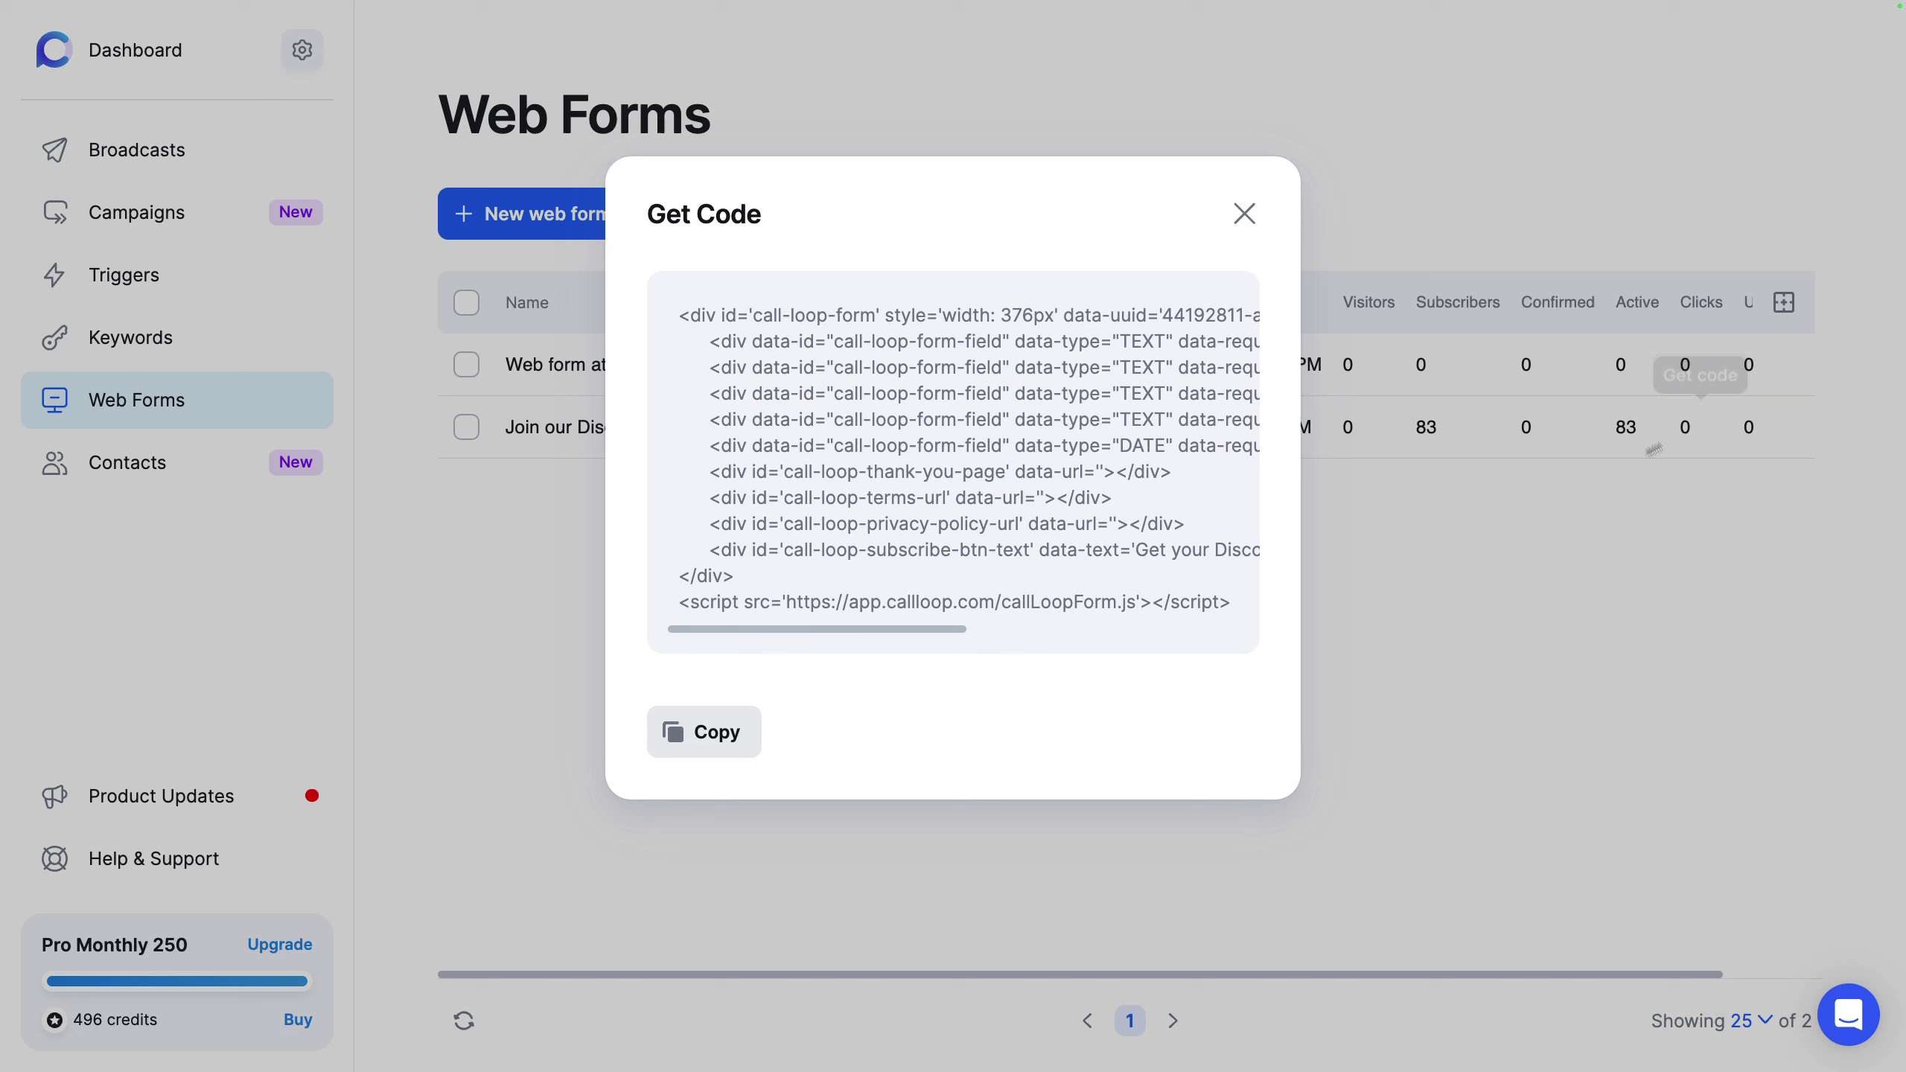
left_click(1244, 215)
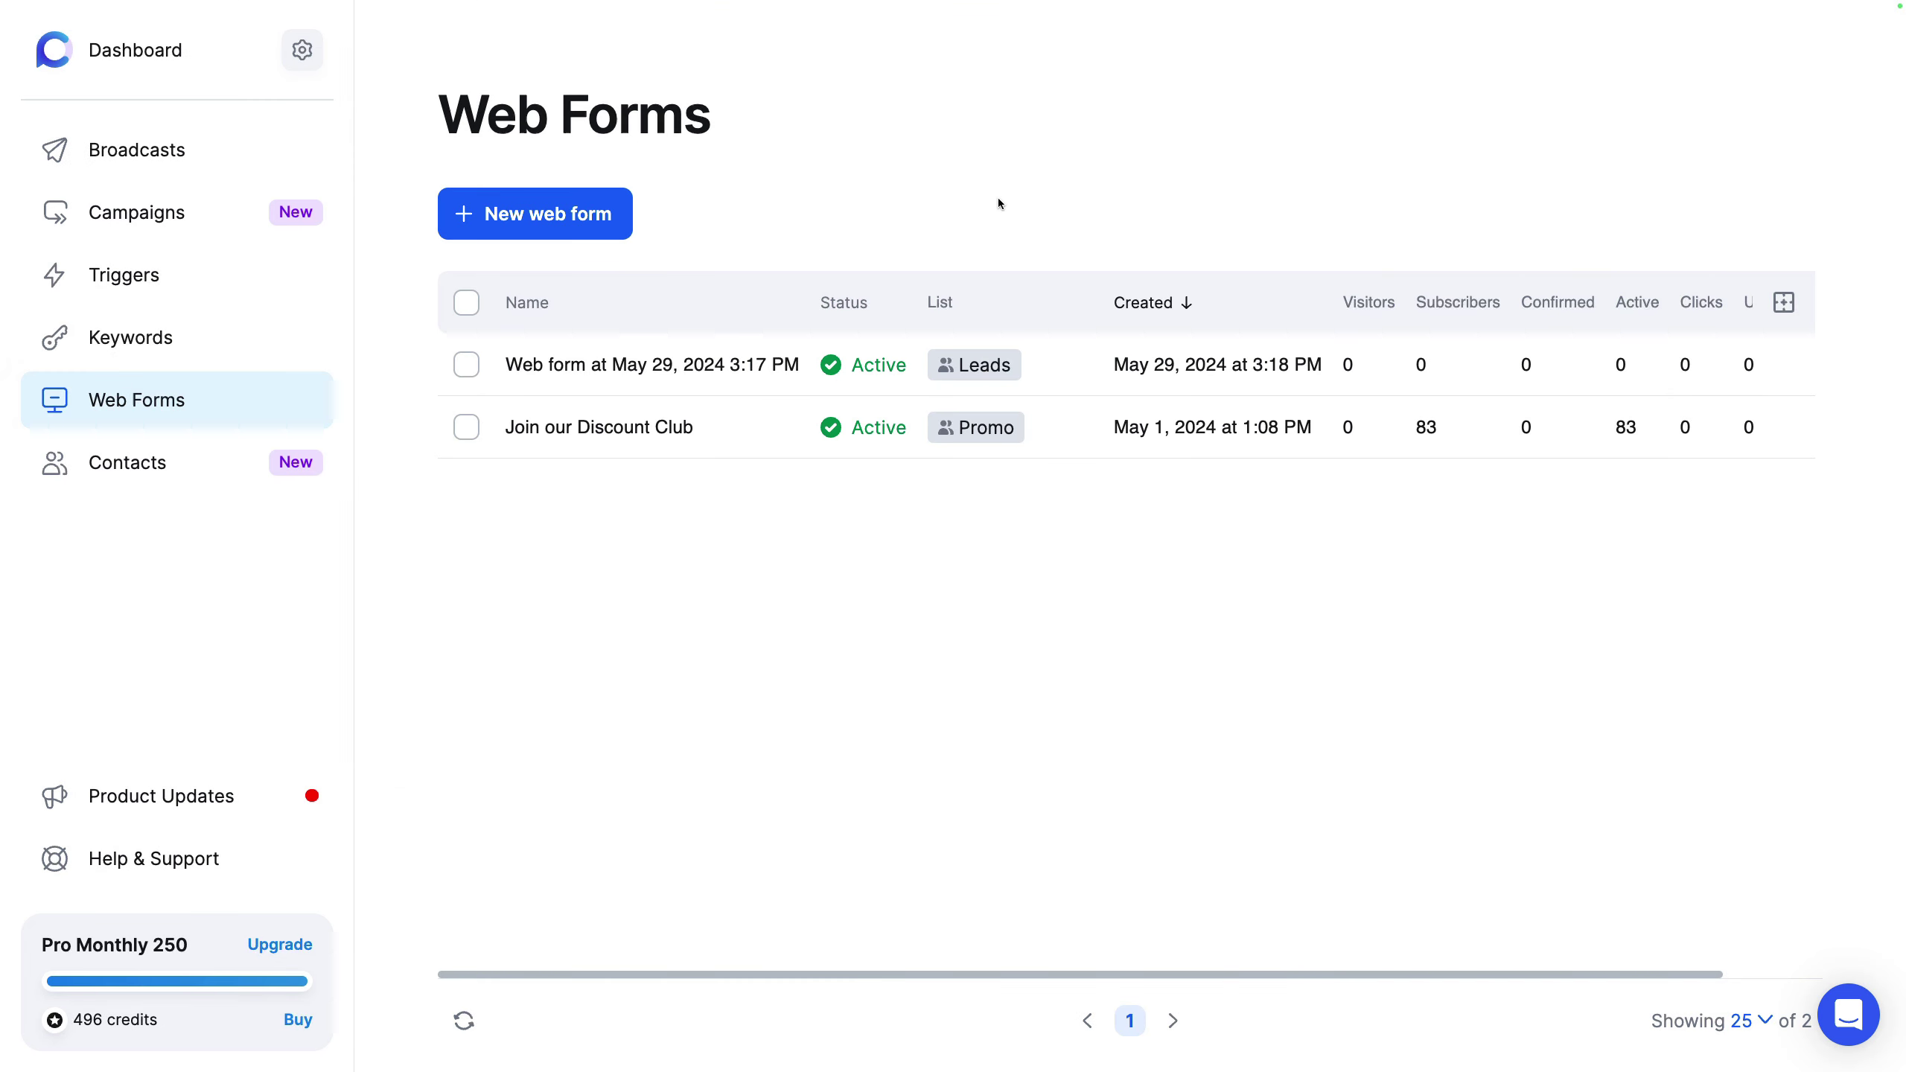
Step: Edit Join our Discount Club, toggling compliance and double opt-in off and back on
mouse_move(1646, 430)
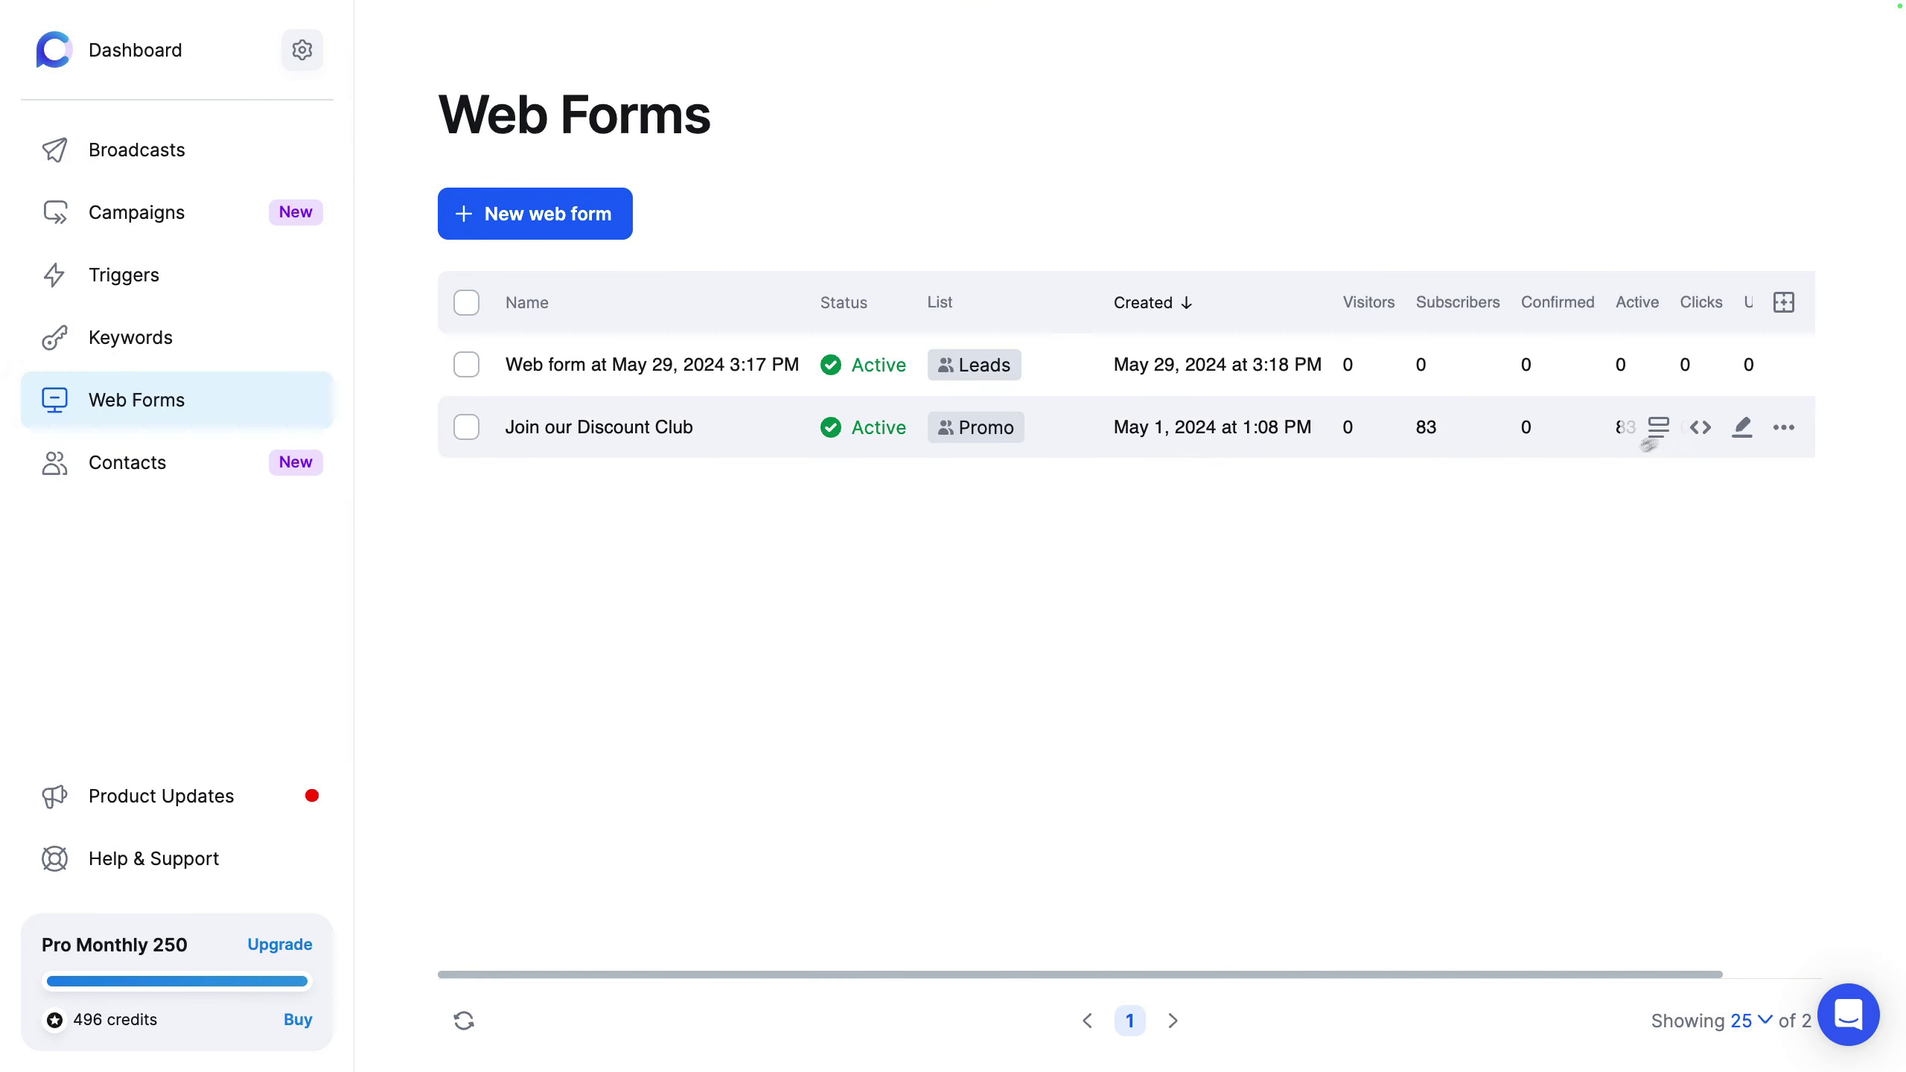
left_click(1742, 427)
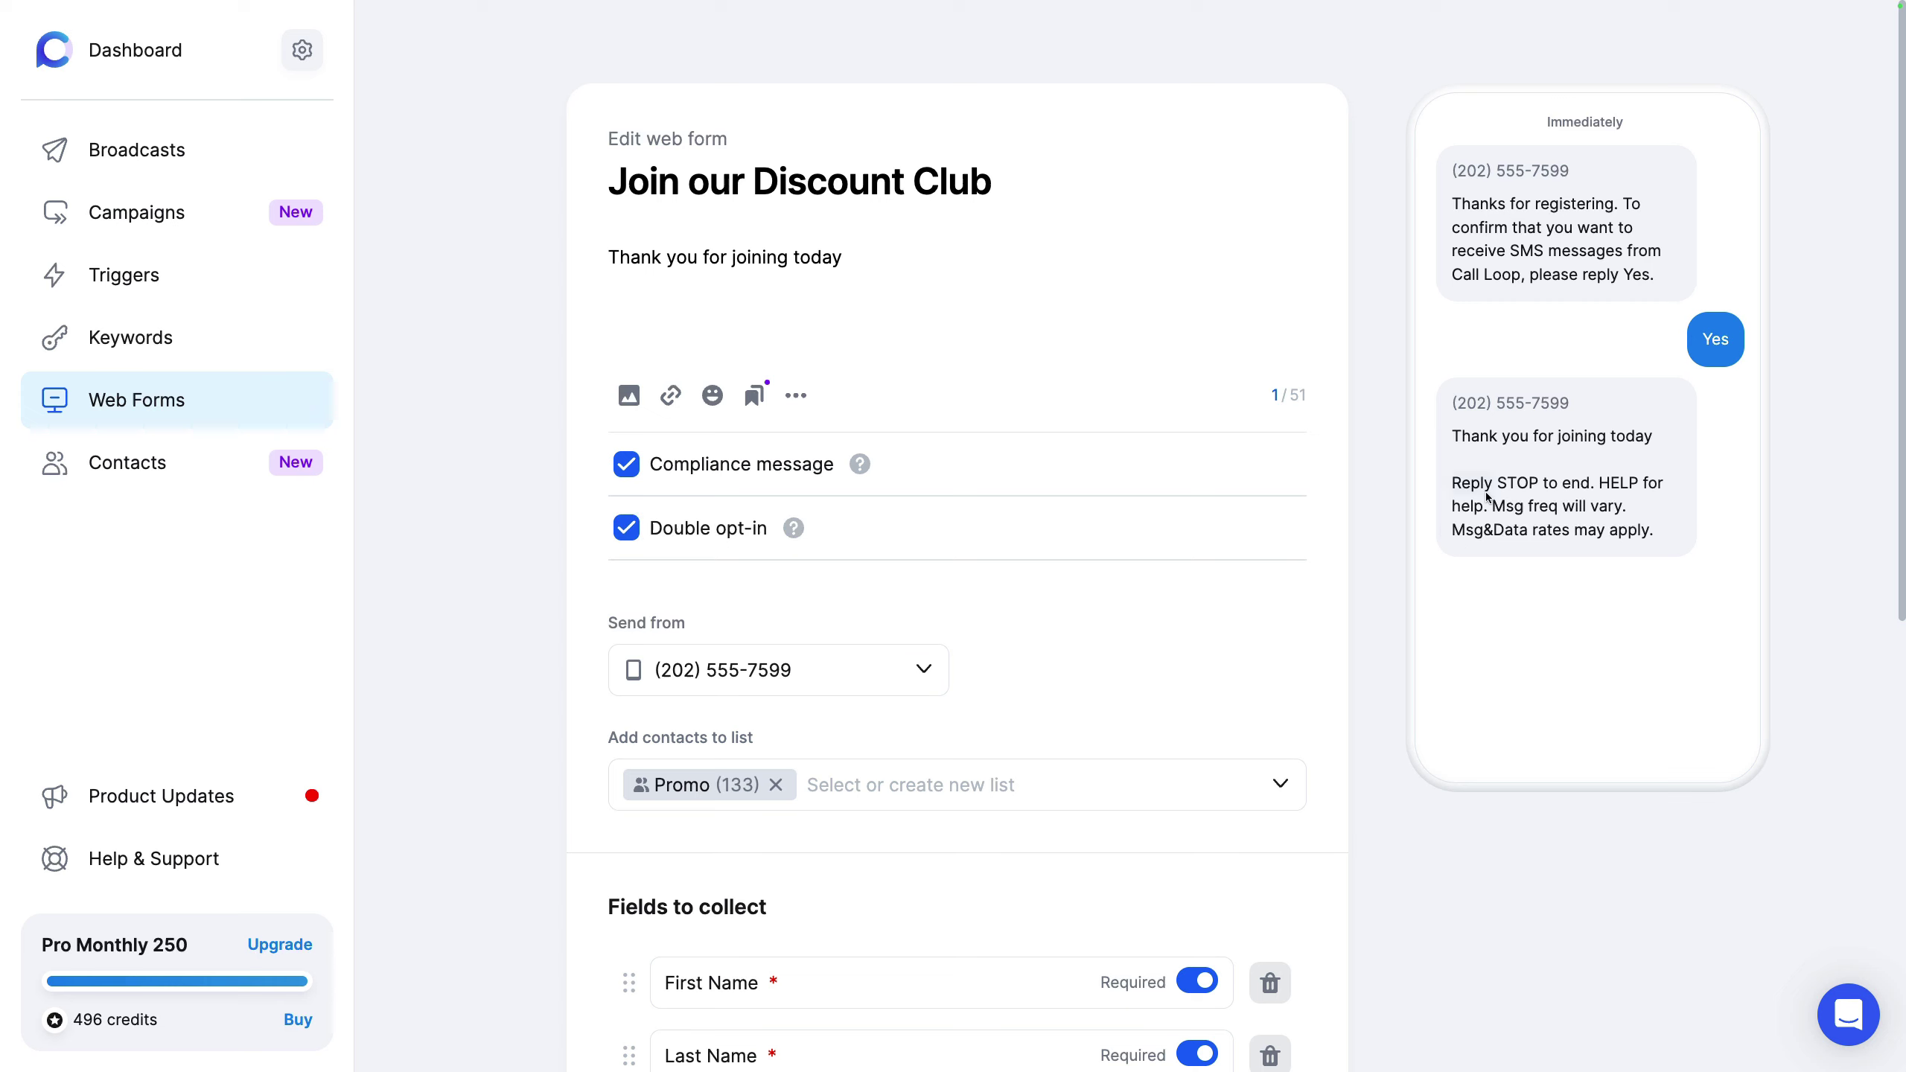
left_click(776, 467)
left_click(776, 468)
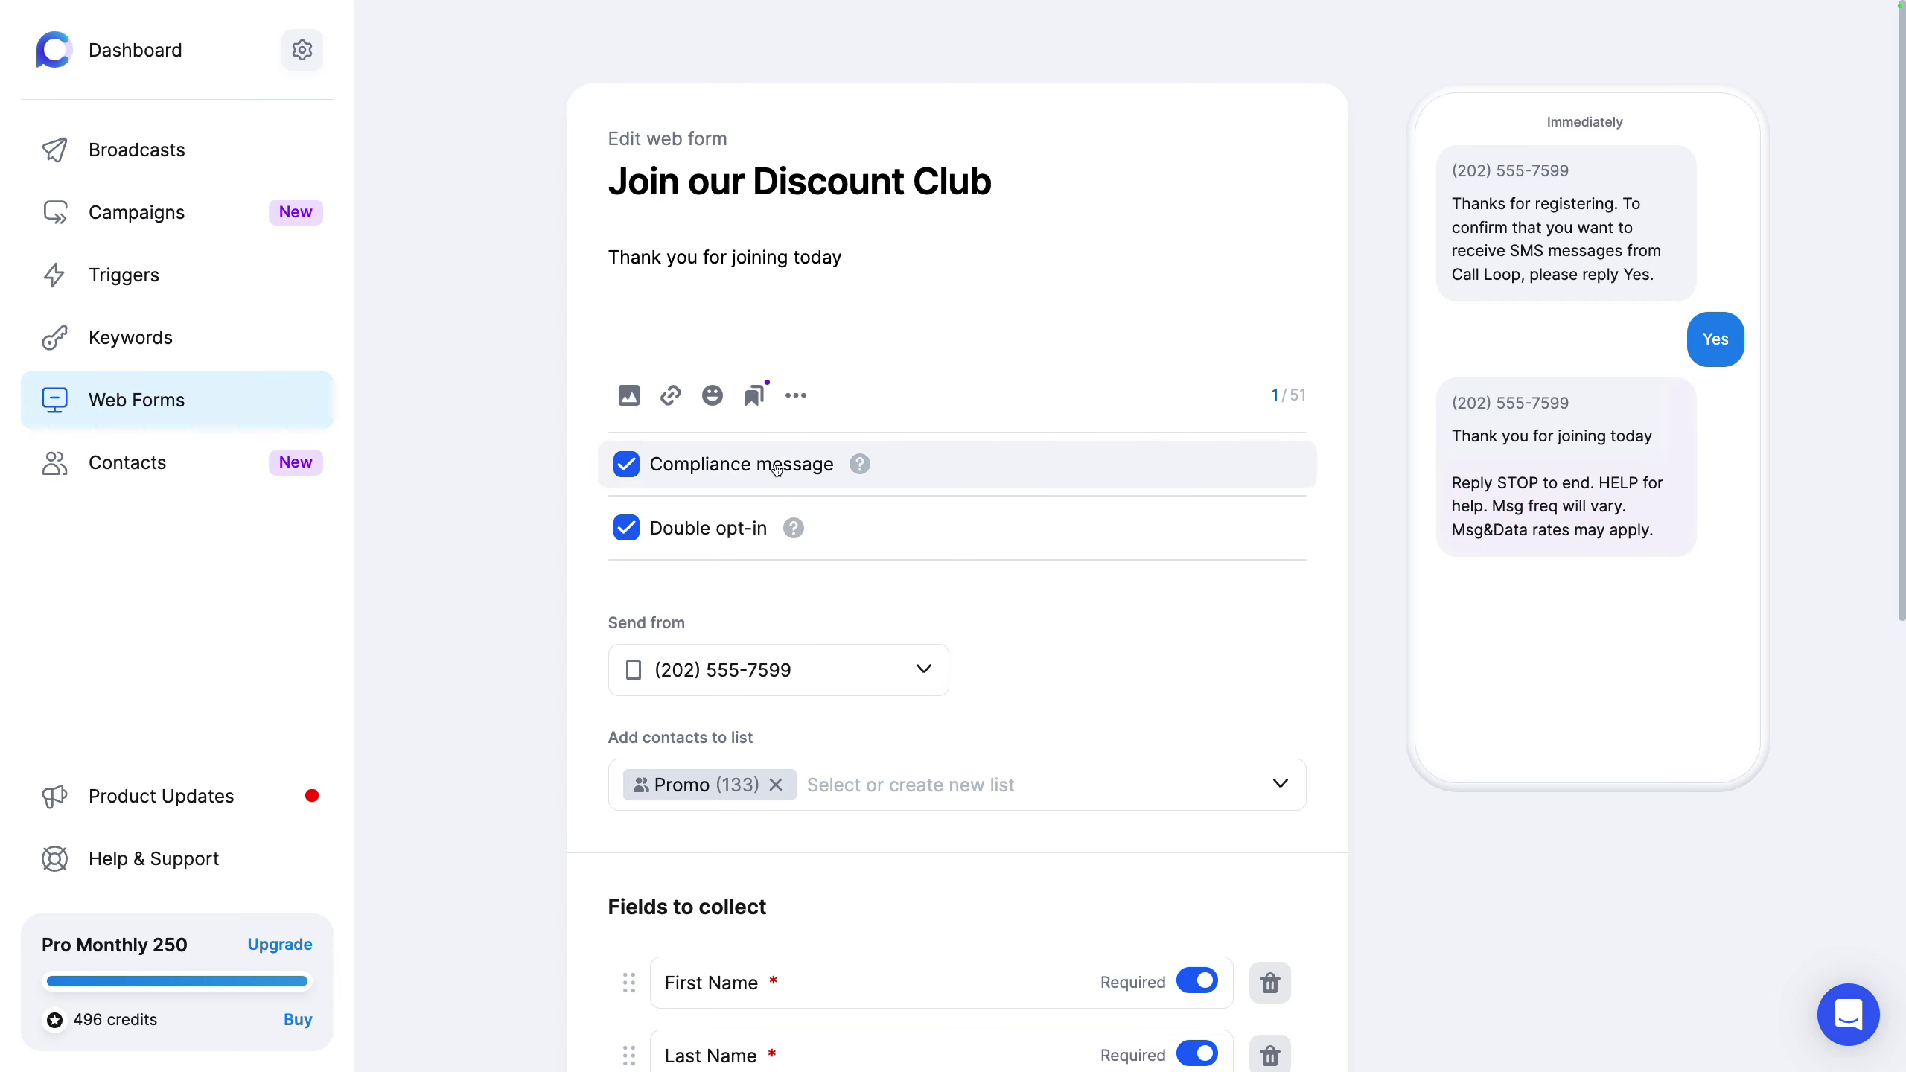
left_click(703, 530)
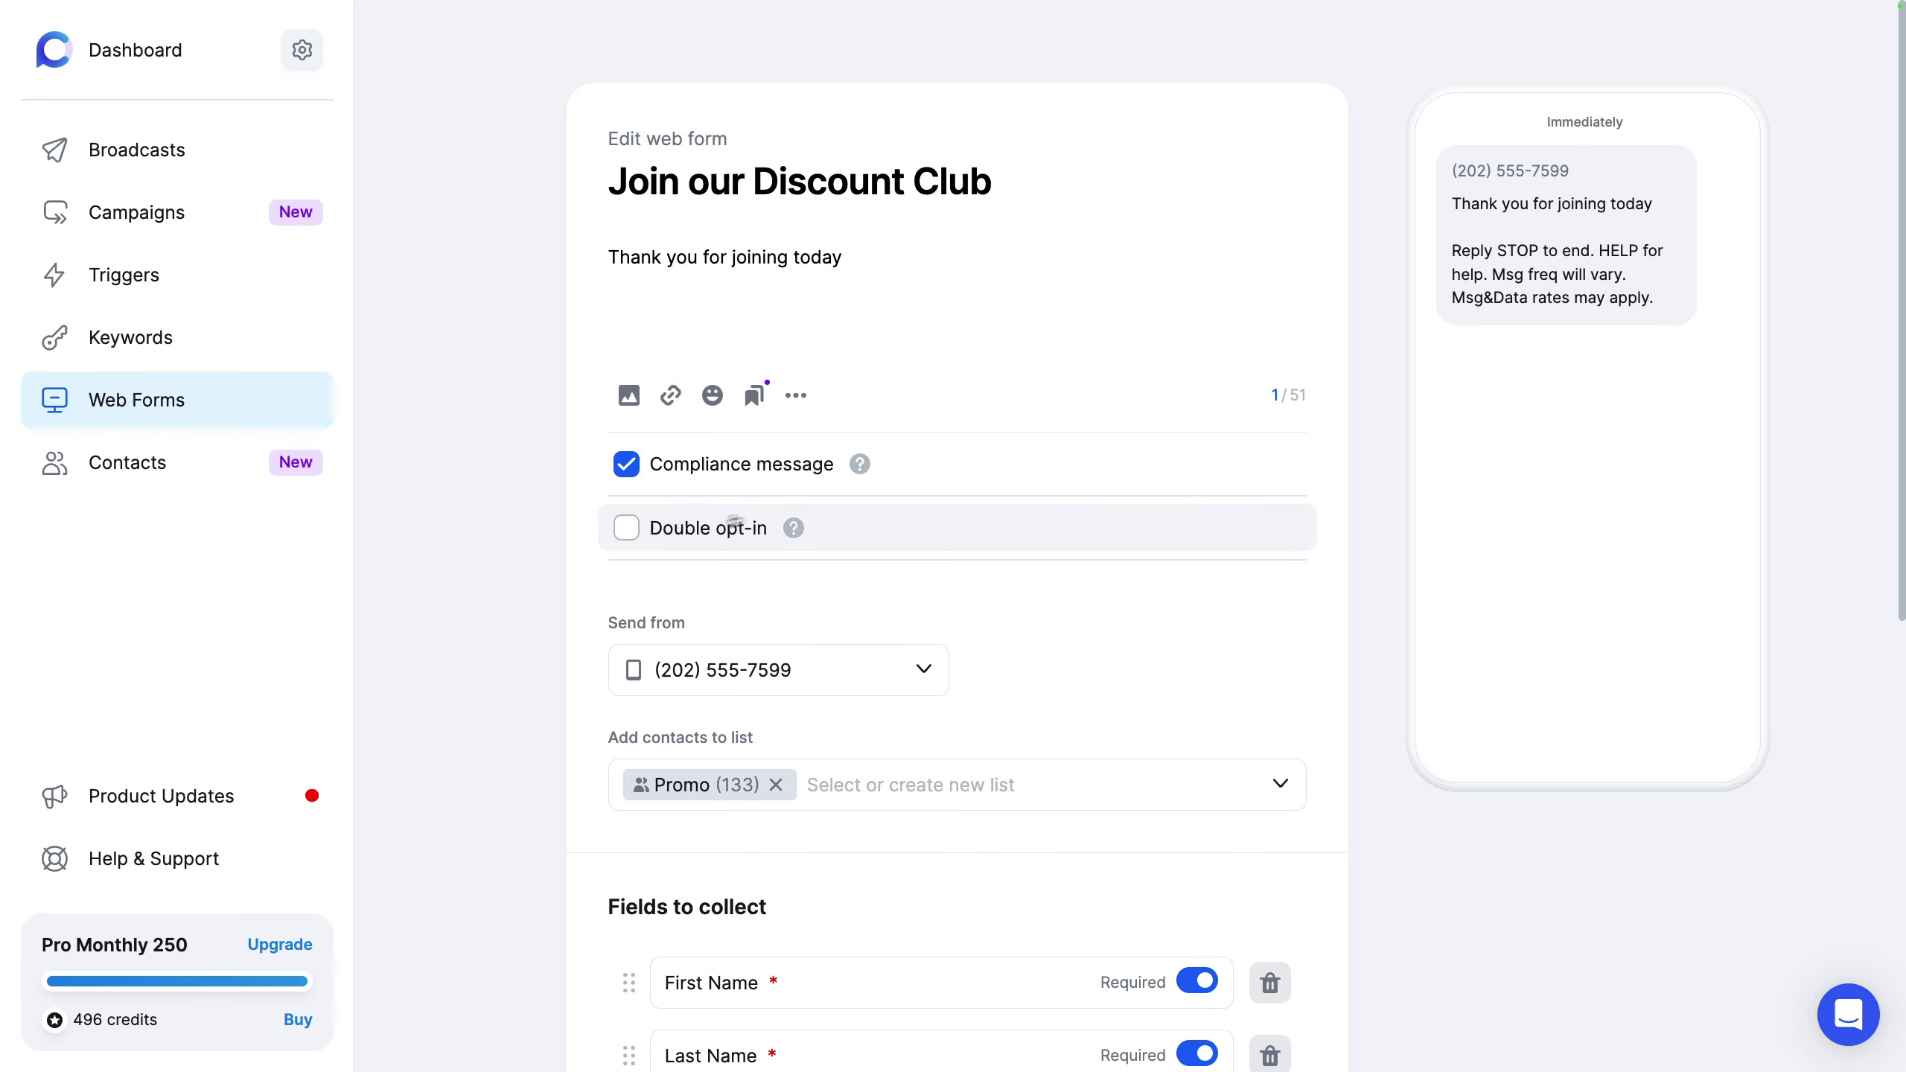
left_click(691, 528)
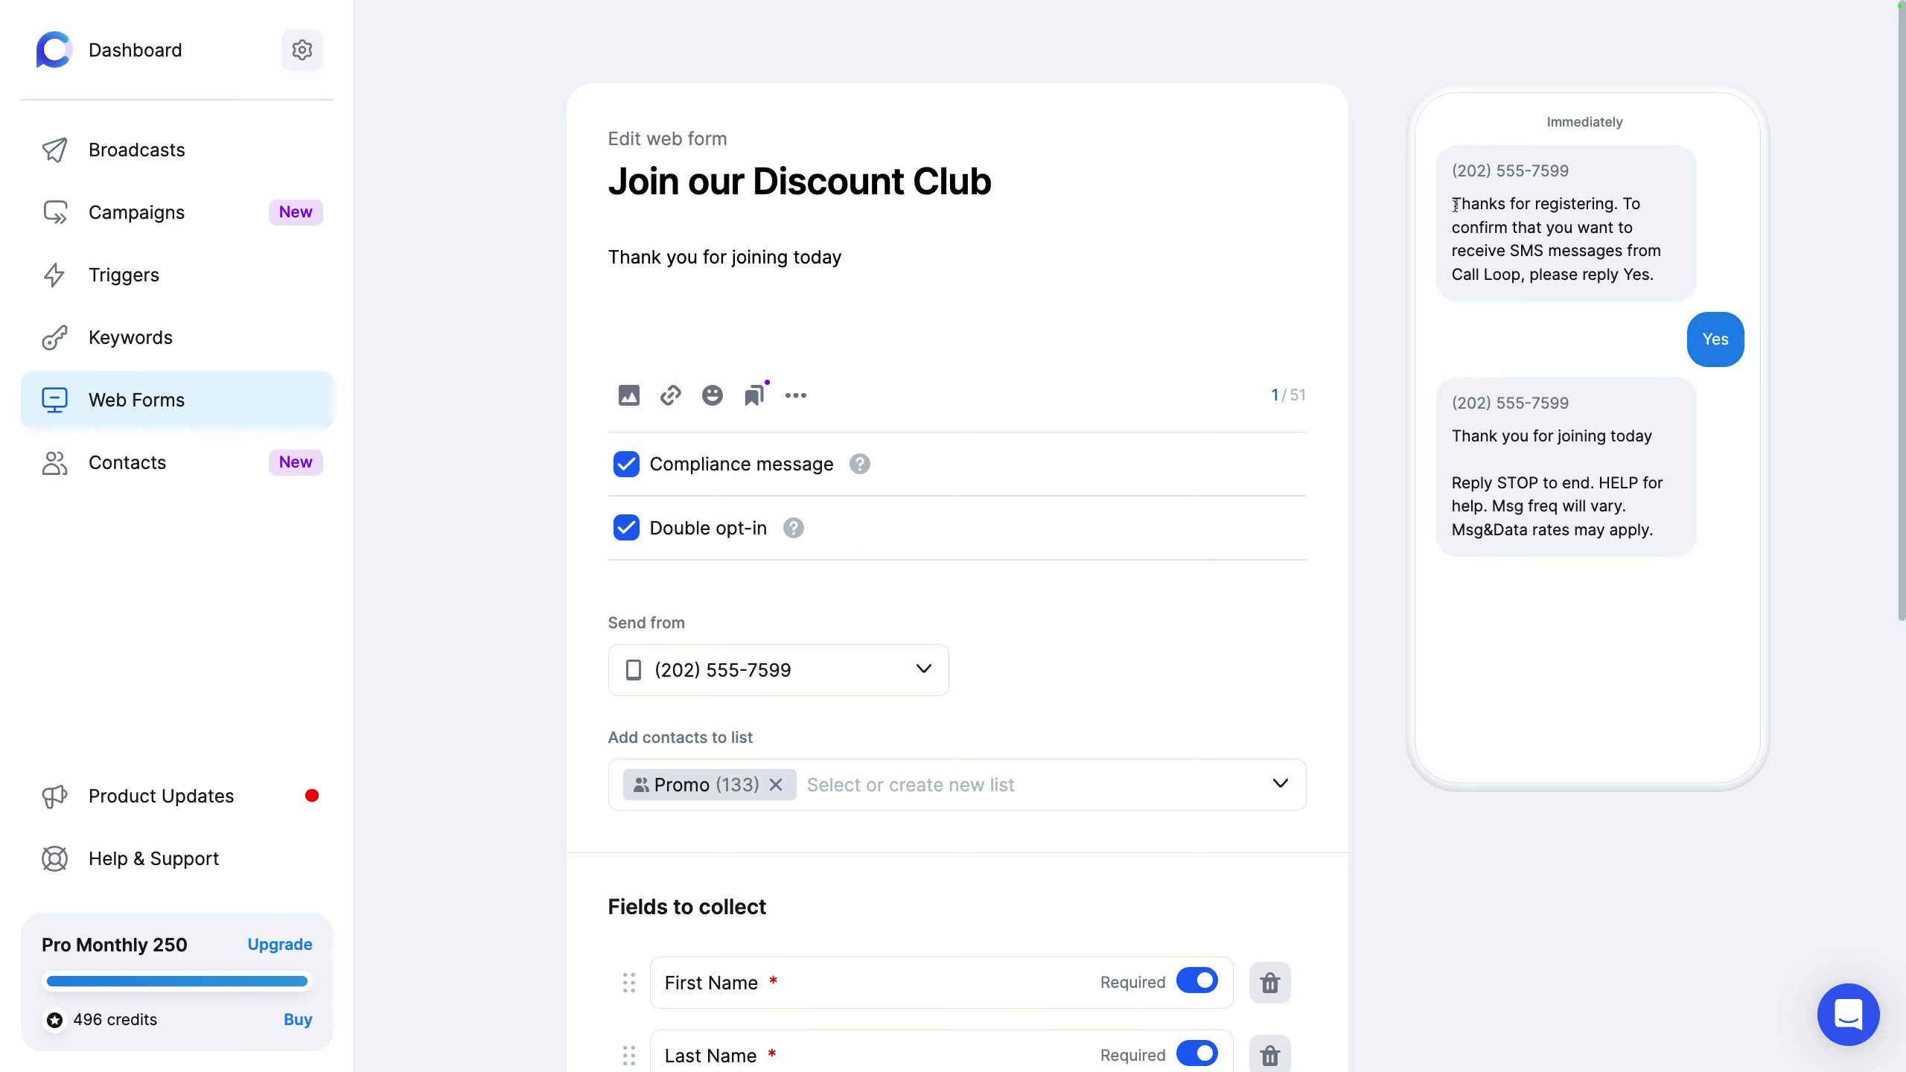
left_click_drag(1455, 205, 1688, 279)
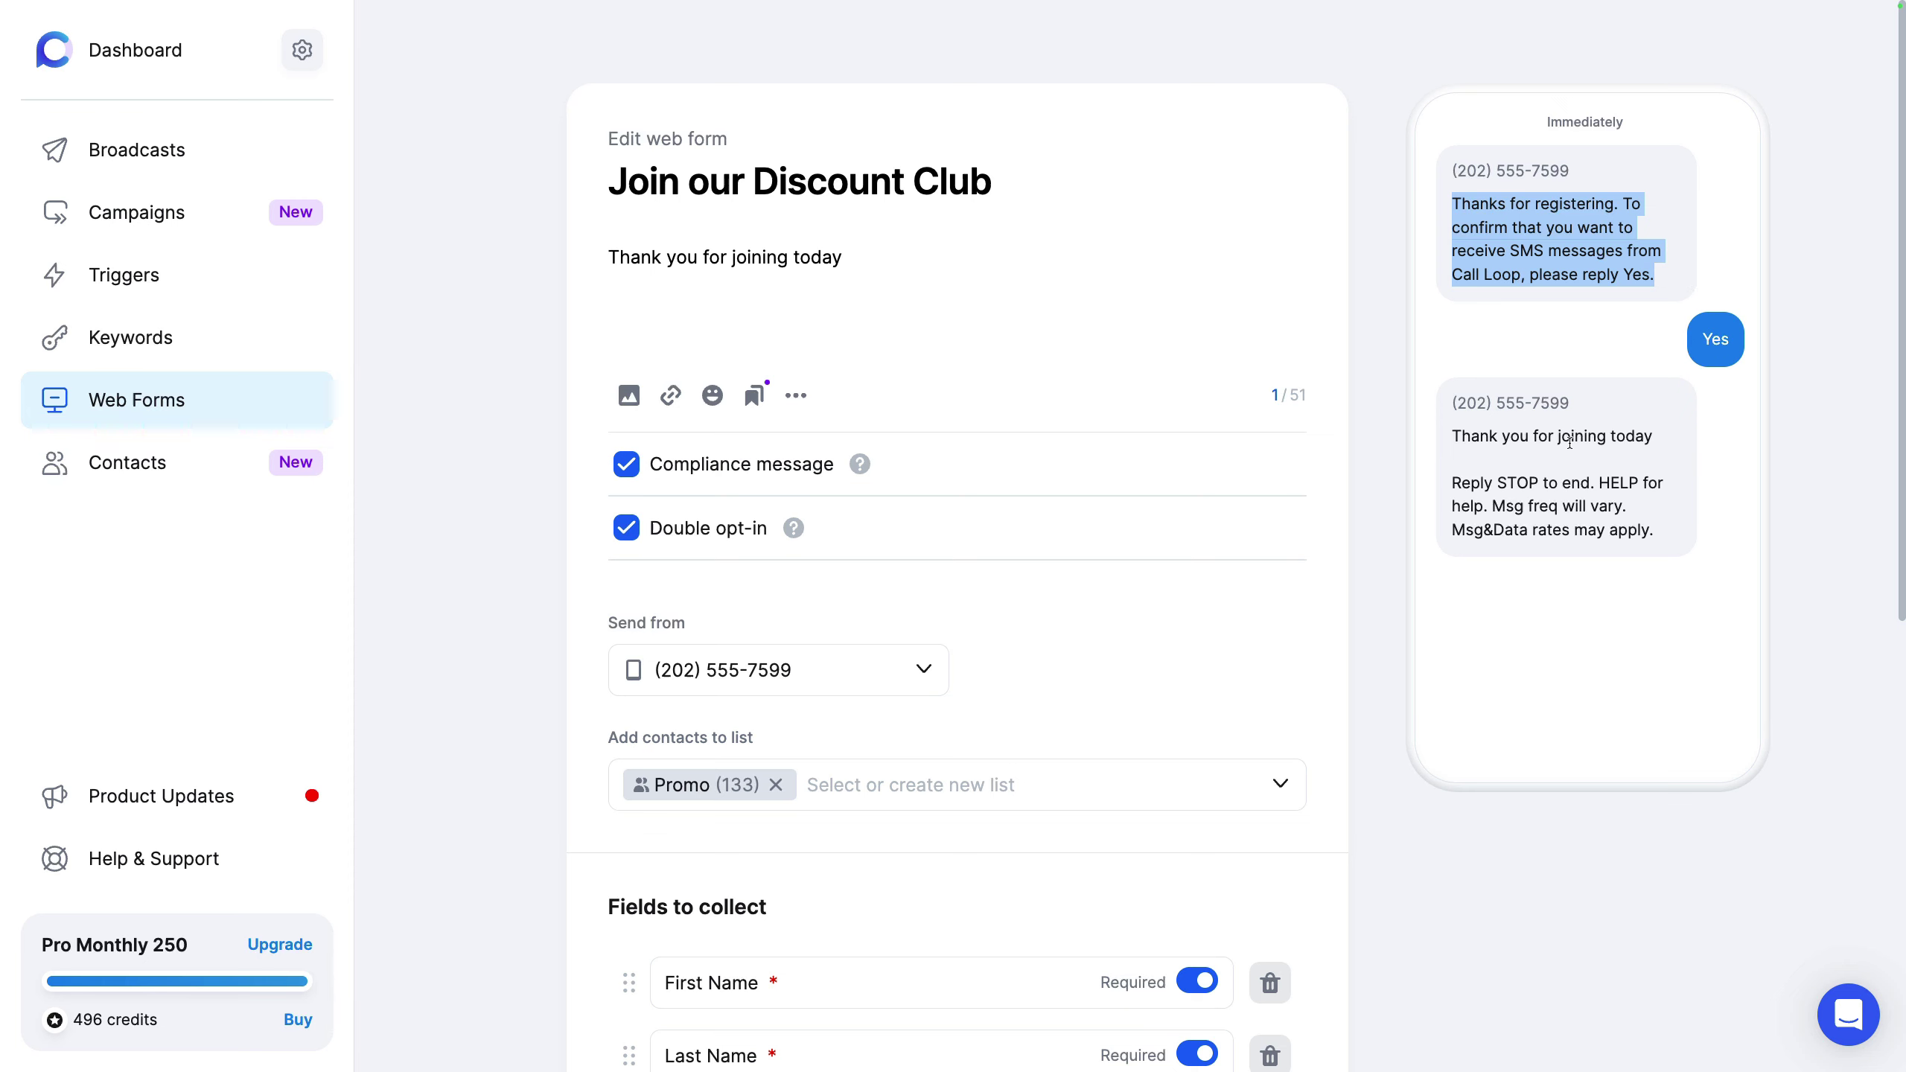
left_click(1369, 531)
Step: Add a new form field, then remove it while still empty
scroll(1382, 531, "down", 10)
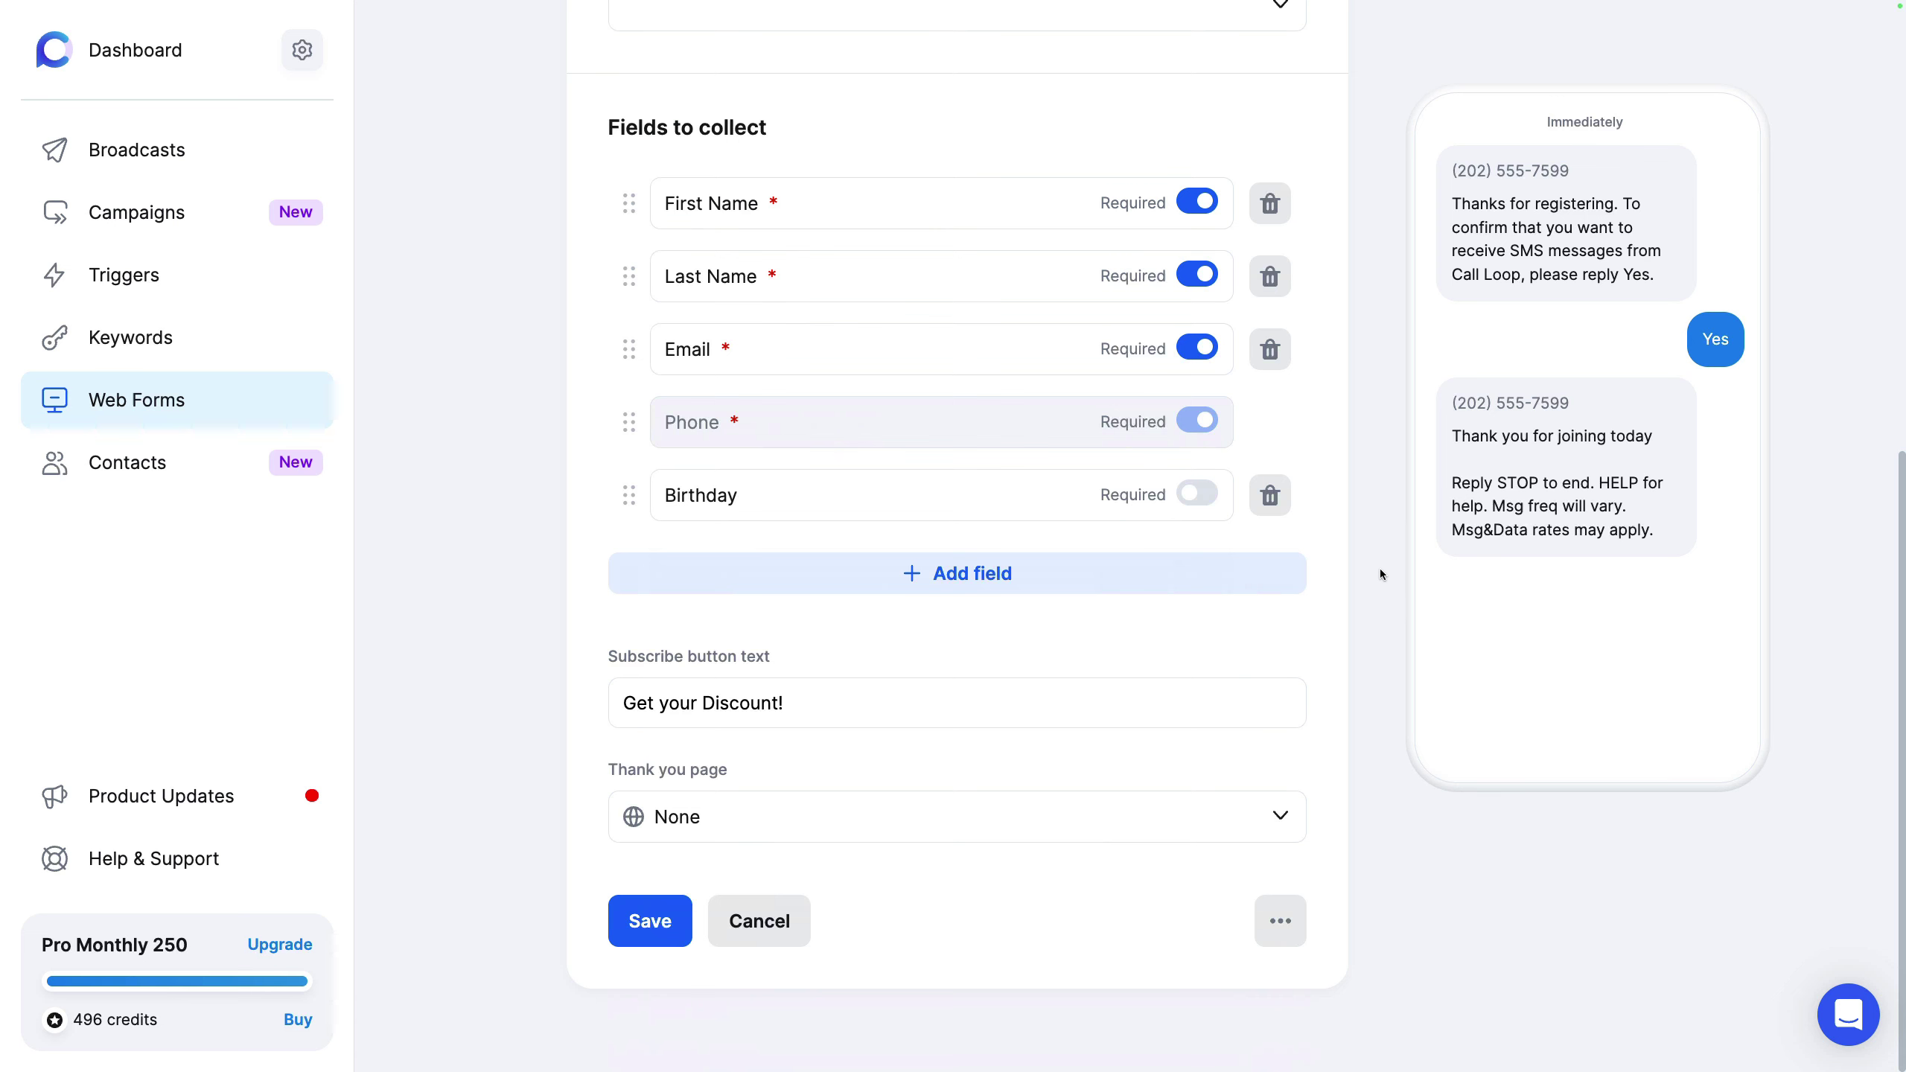
scroll(1376, 568, "up", 5)
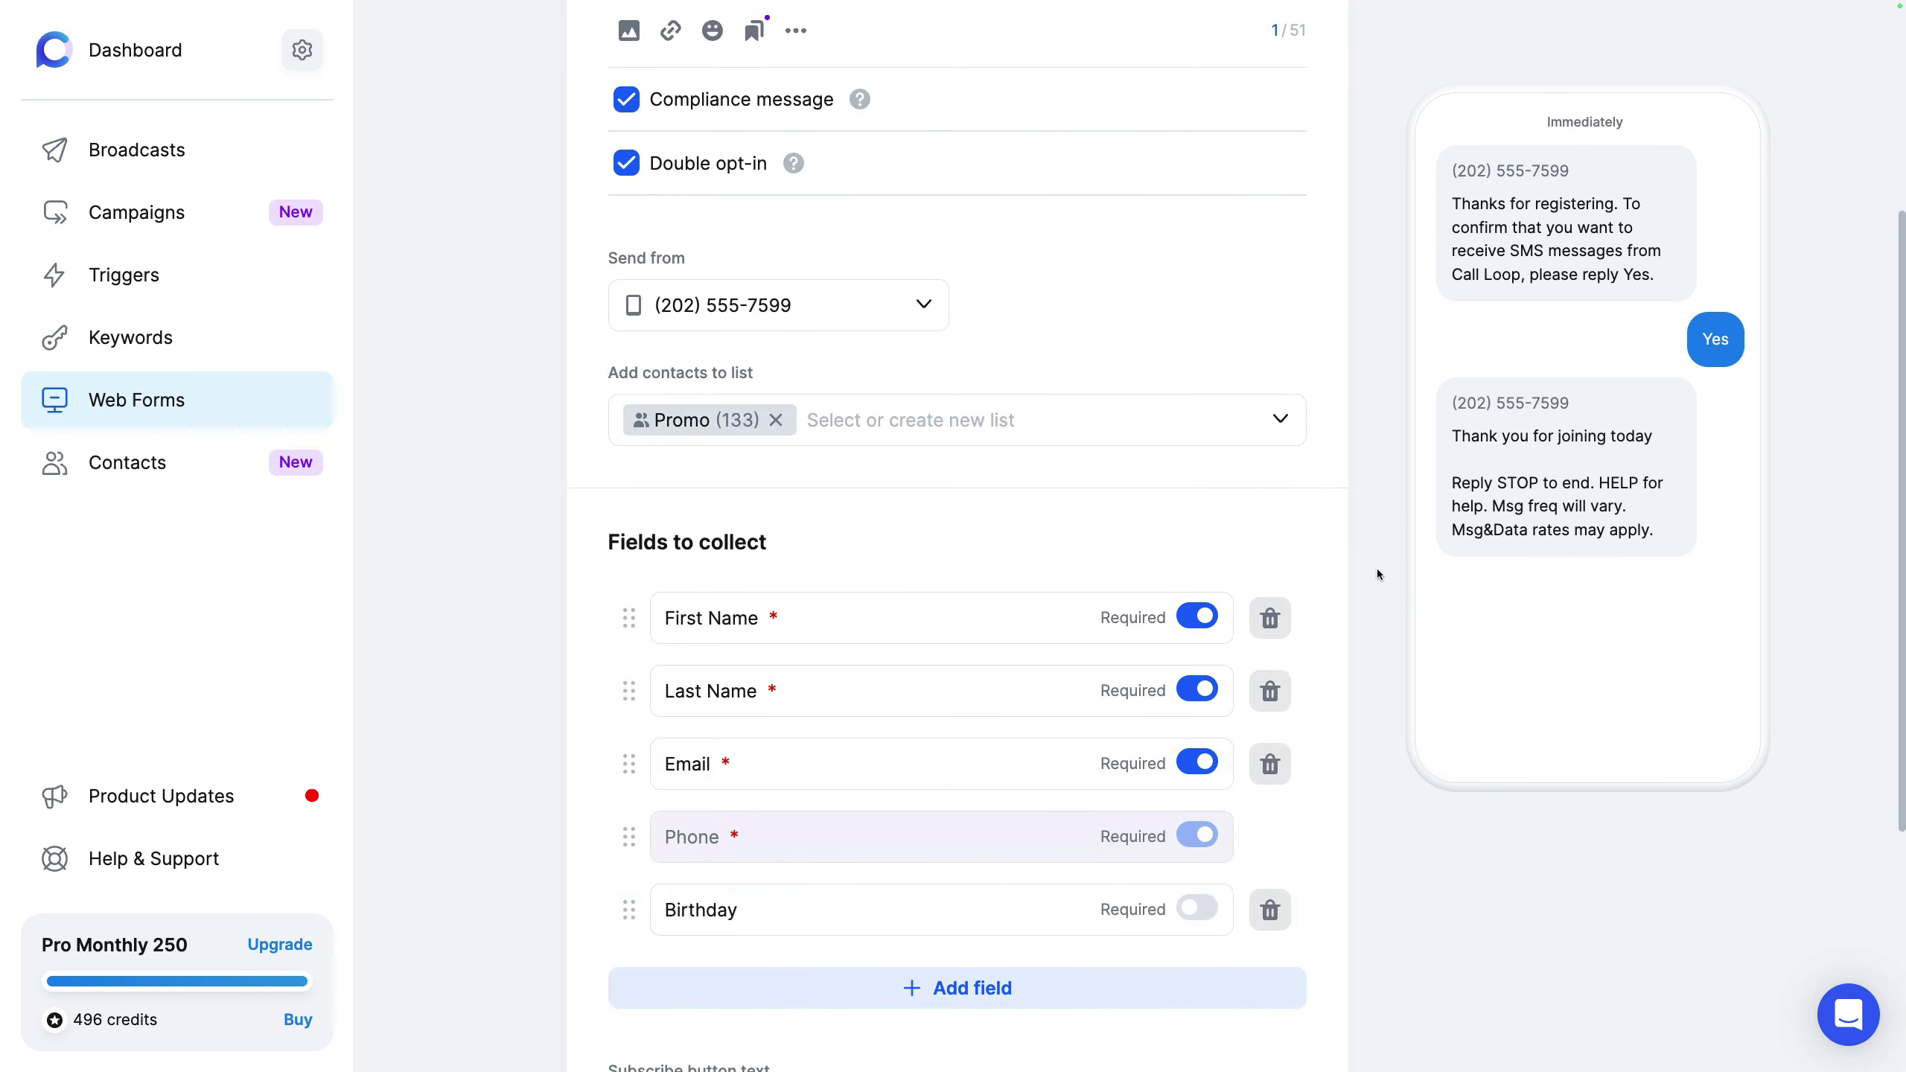
scroll(872, 628, "down", 4)
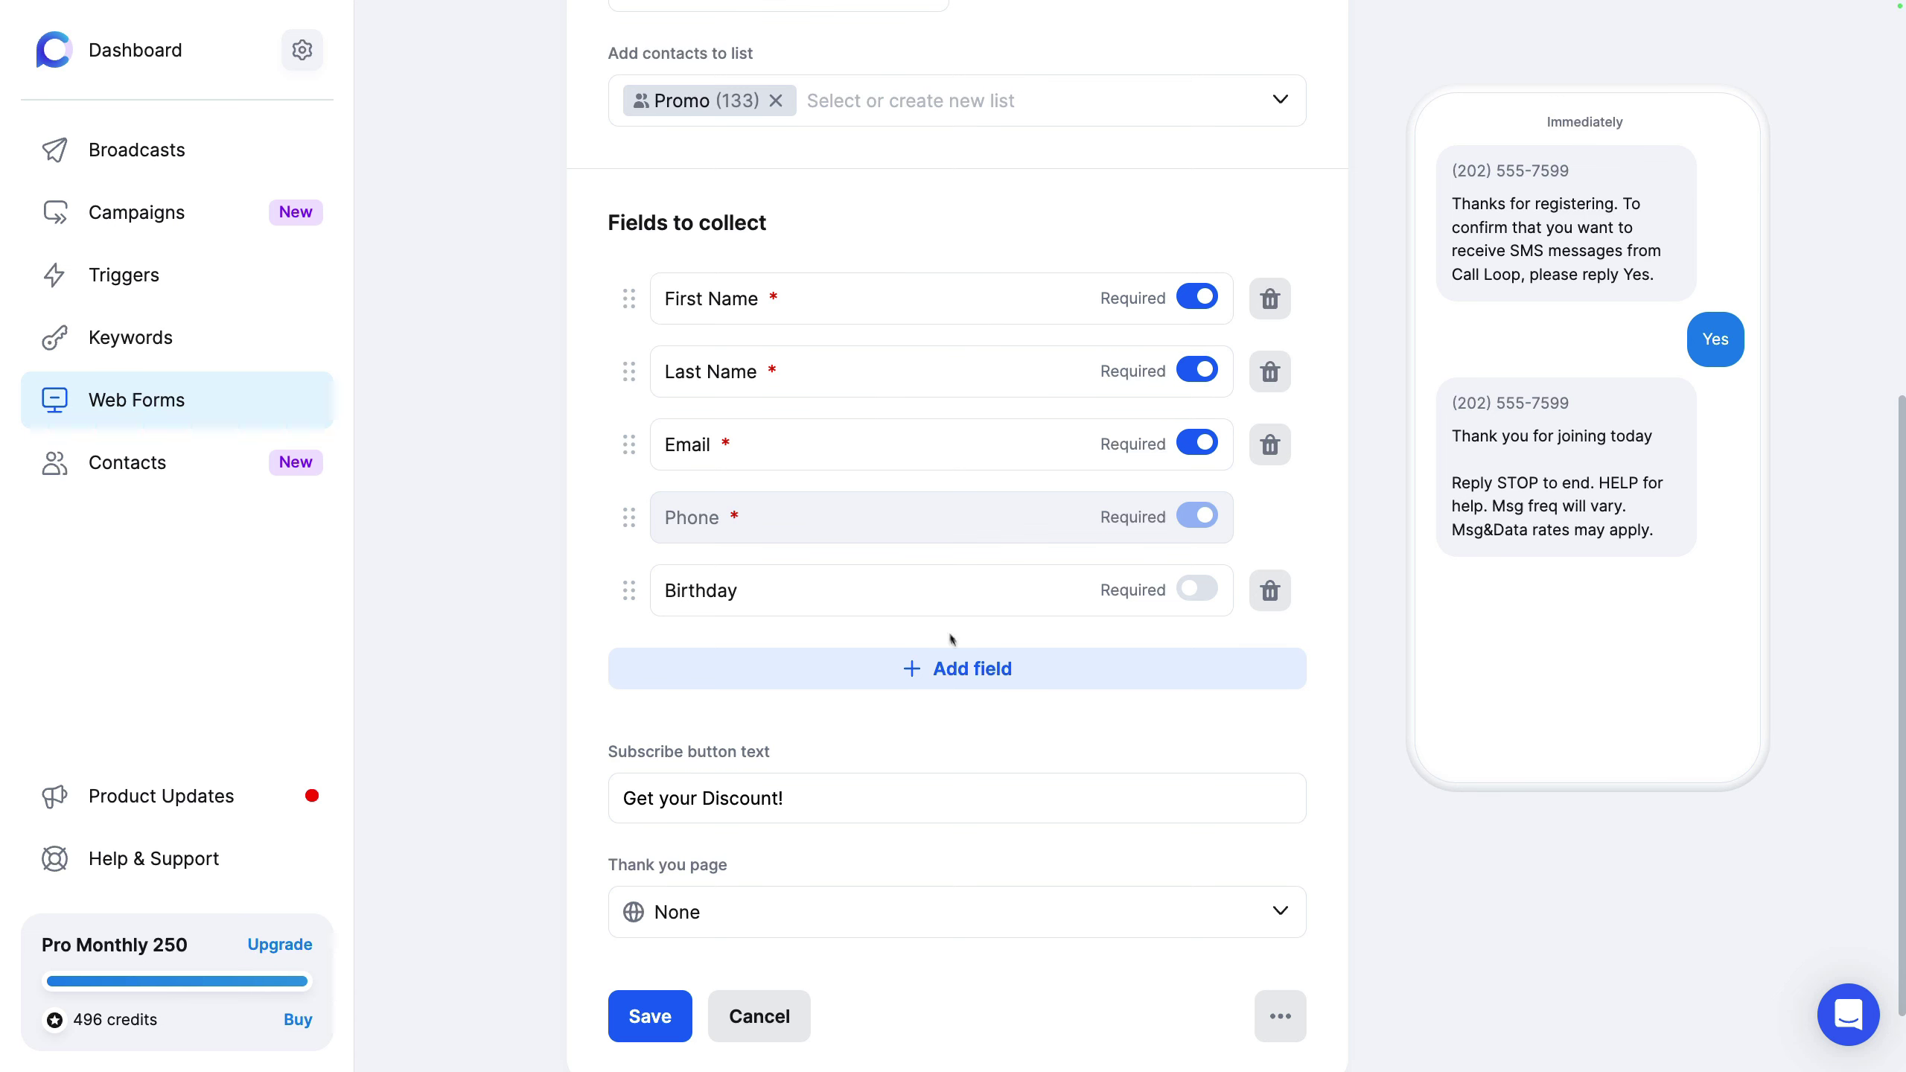
left_click(979, 666)
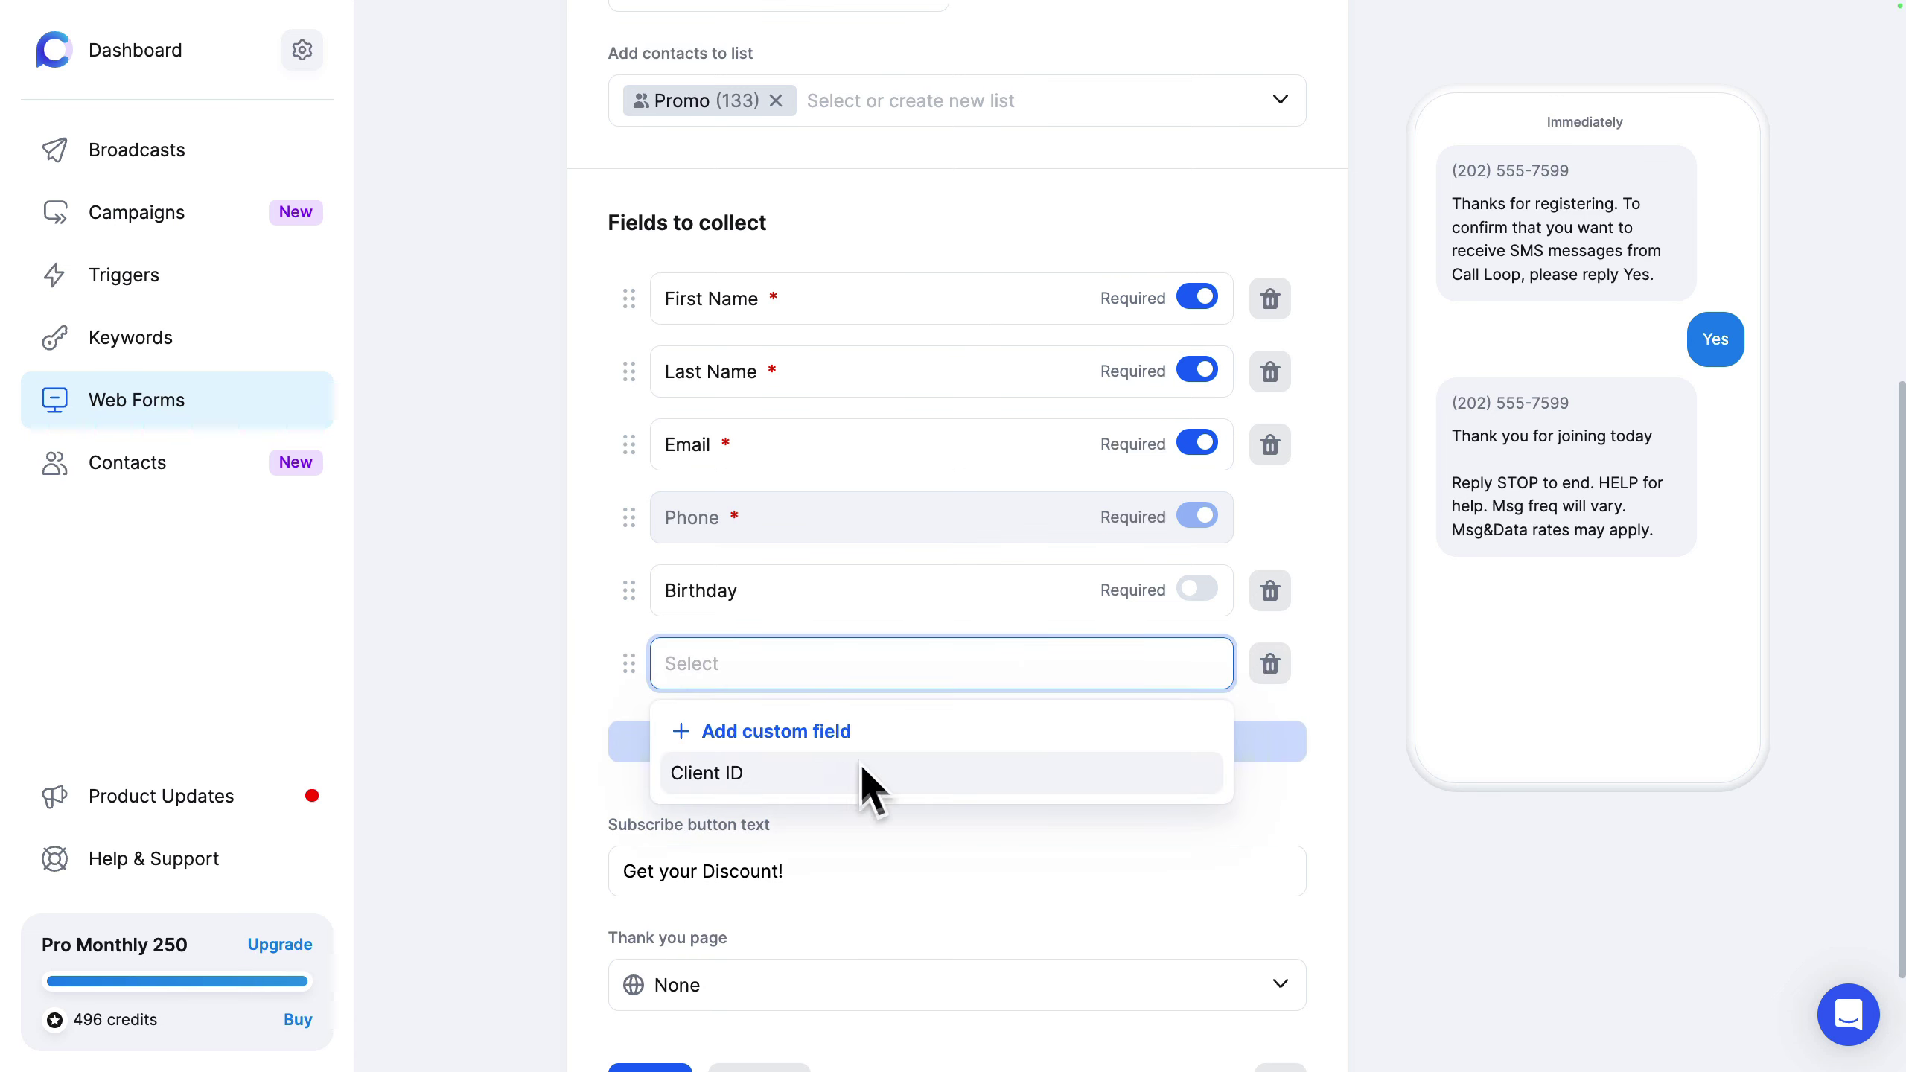
left_click(752, 319)
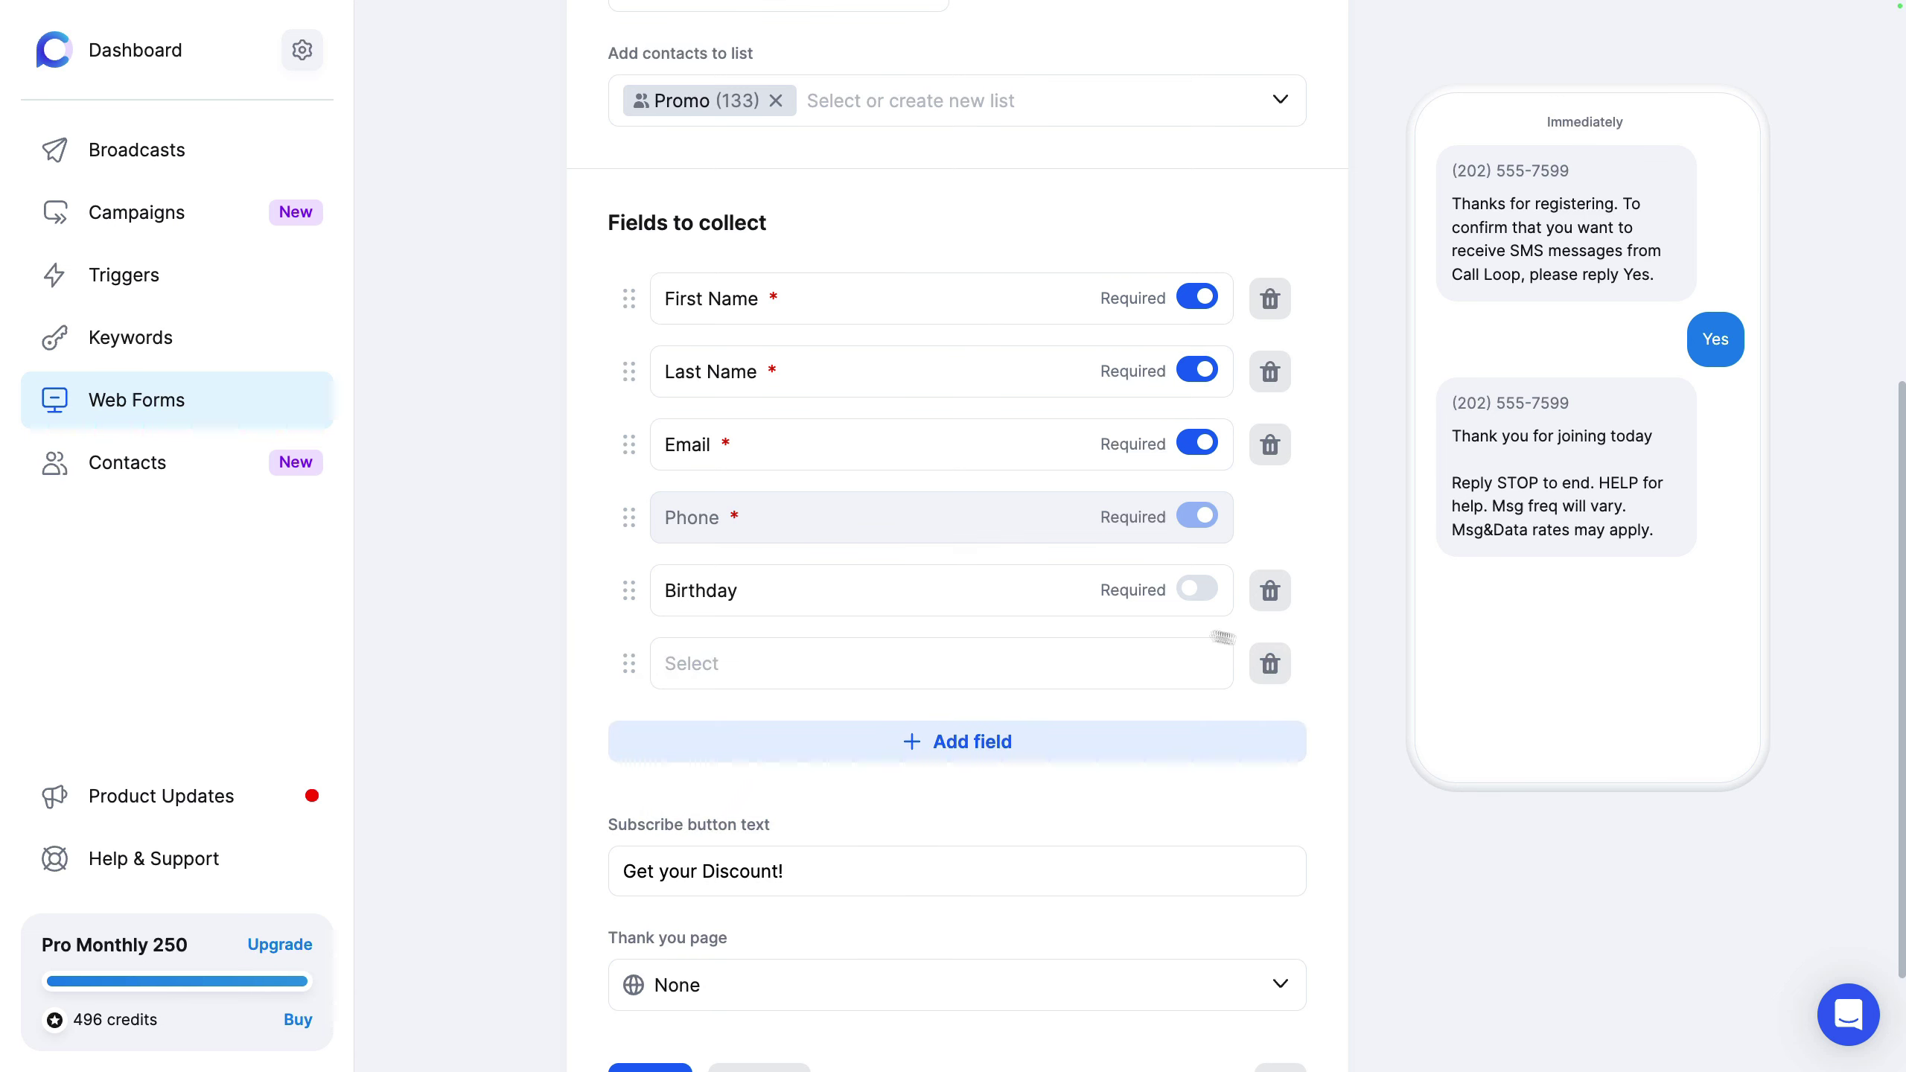
left_click(1275, 668)
Step: Switch the Thank you page to Custom and back to None, then go to Contacts
scroll(1364, 649, "down", 2)
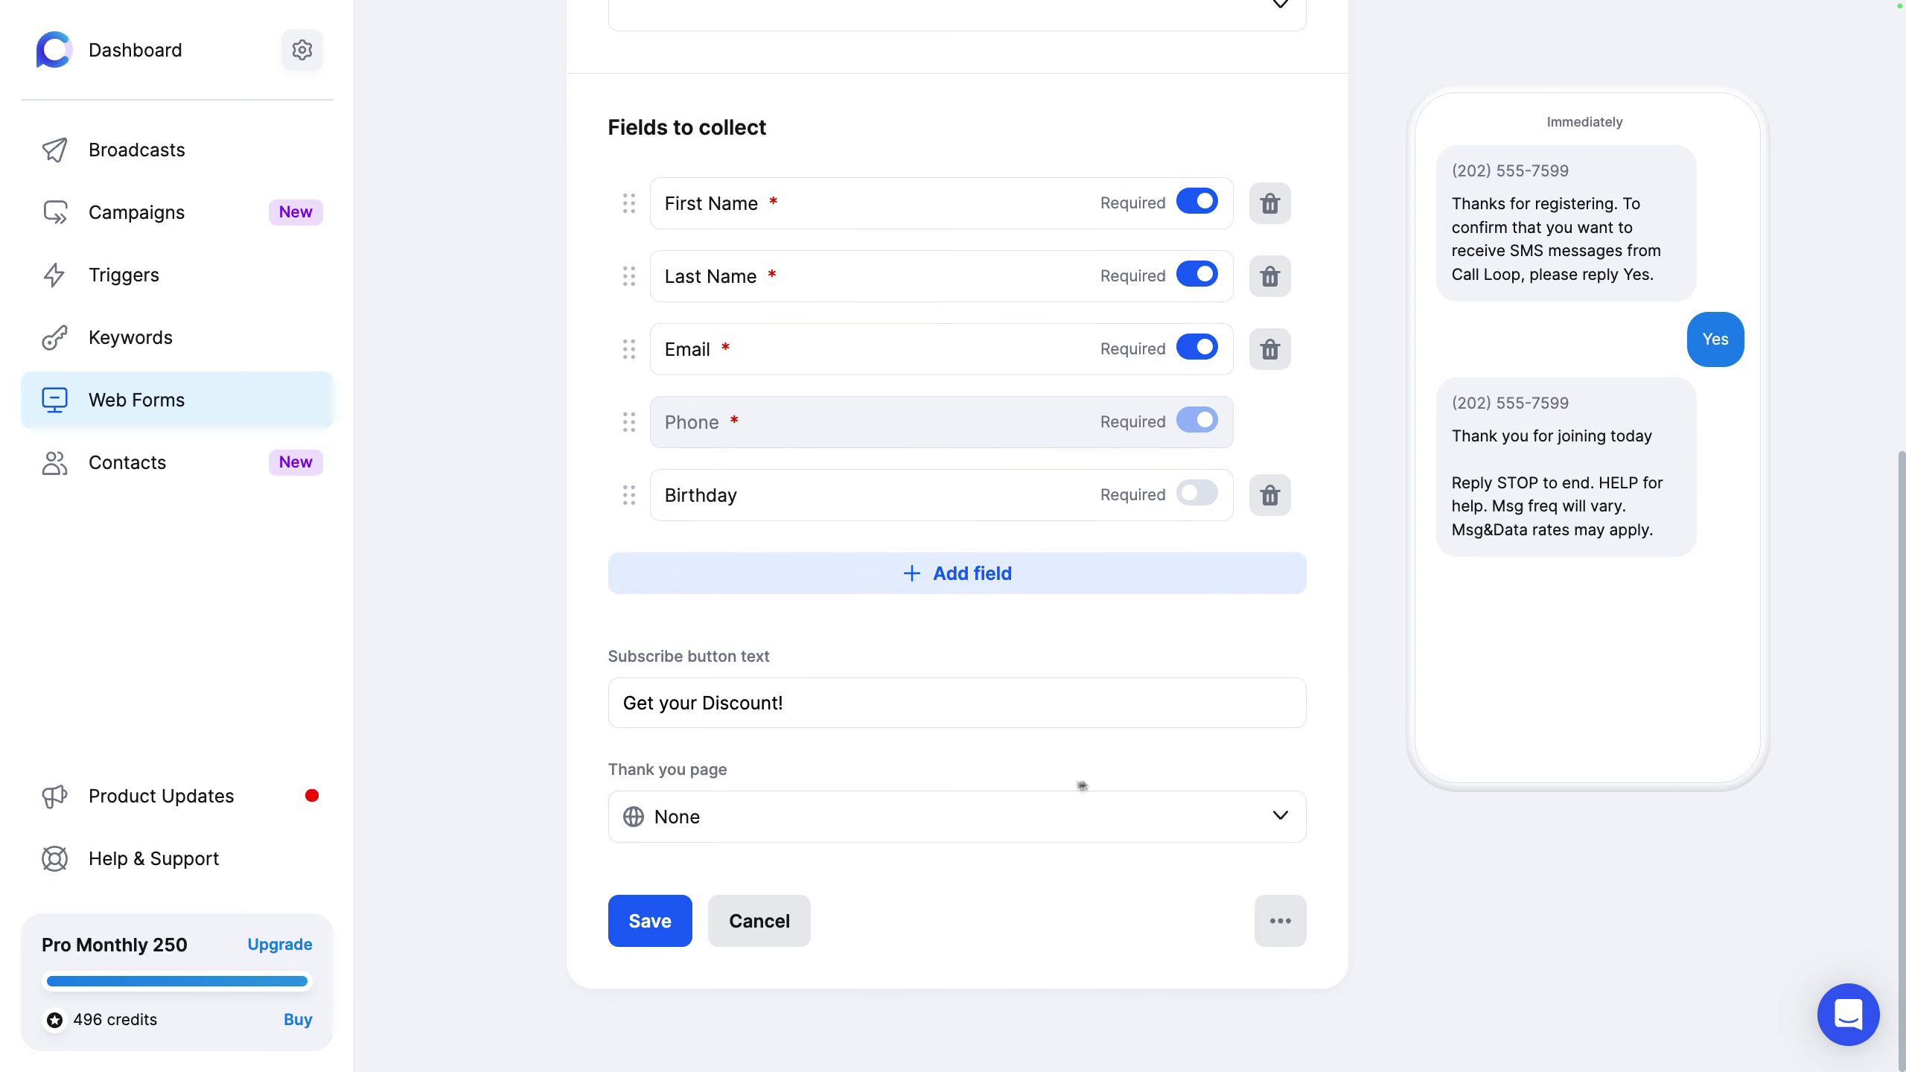
left_click(983, 821)
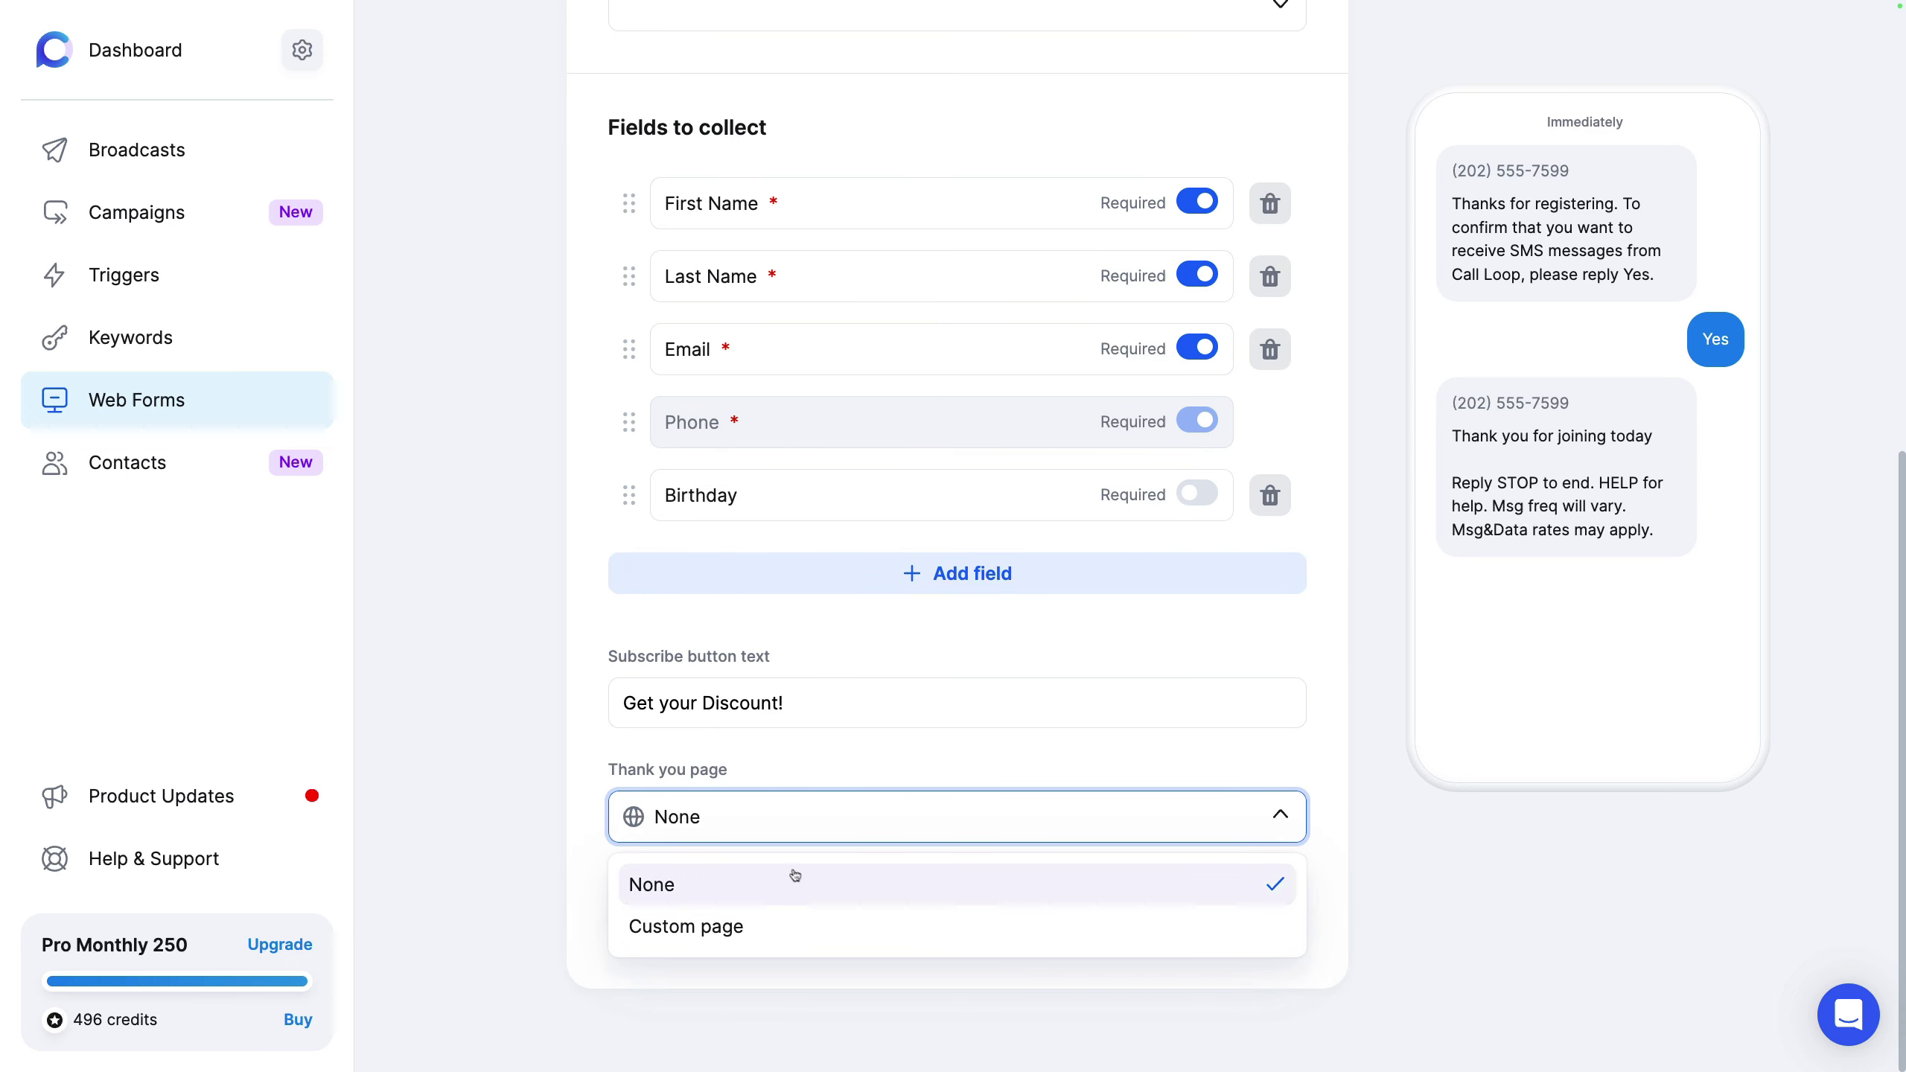
left_click(932, 925)
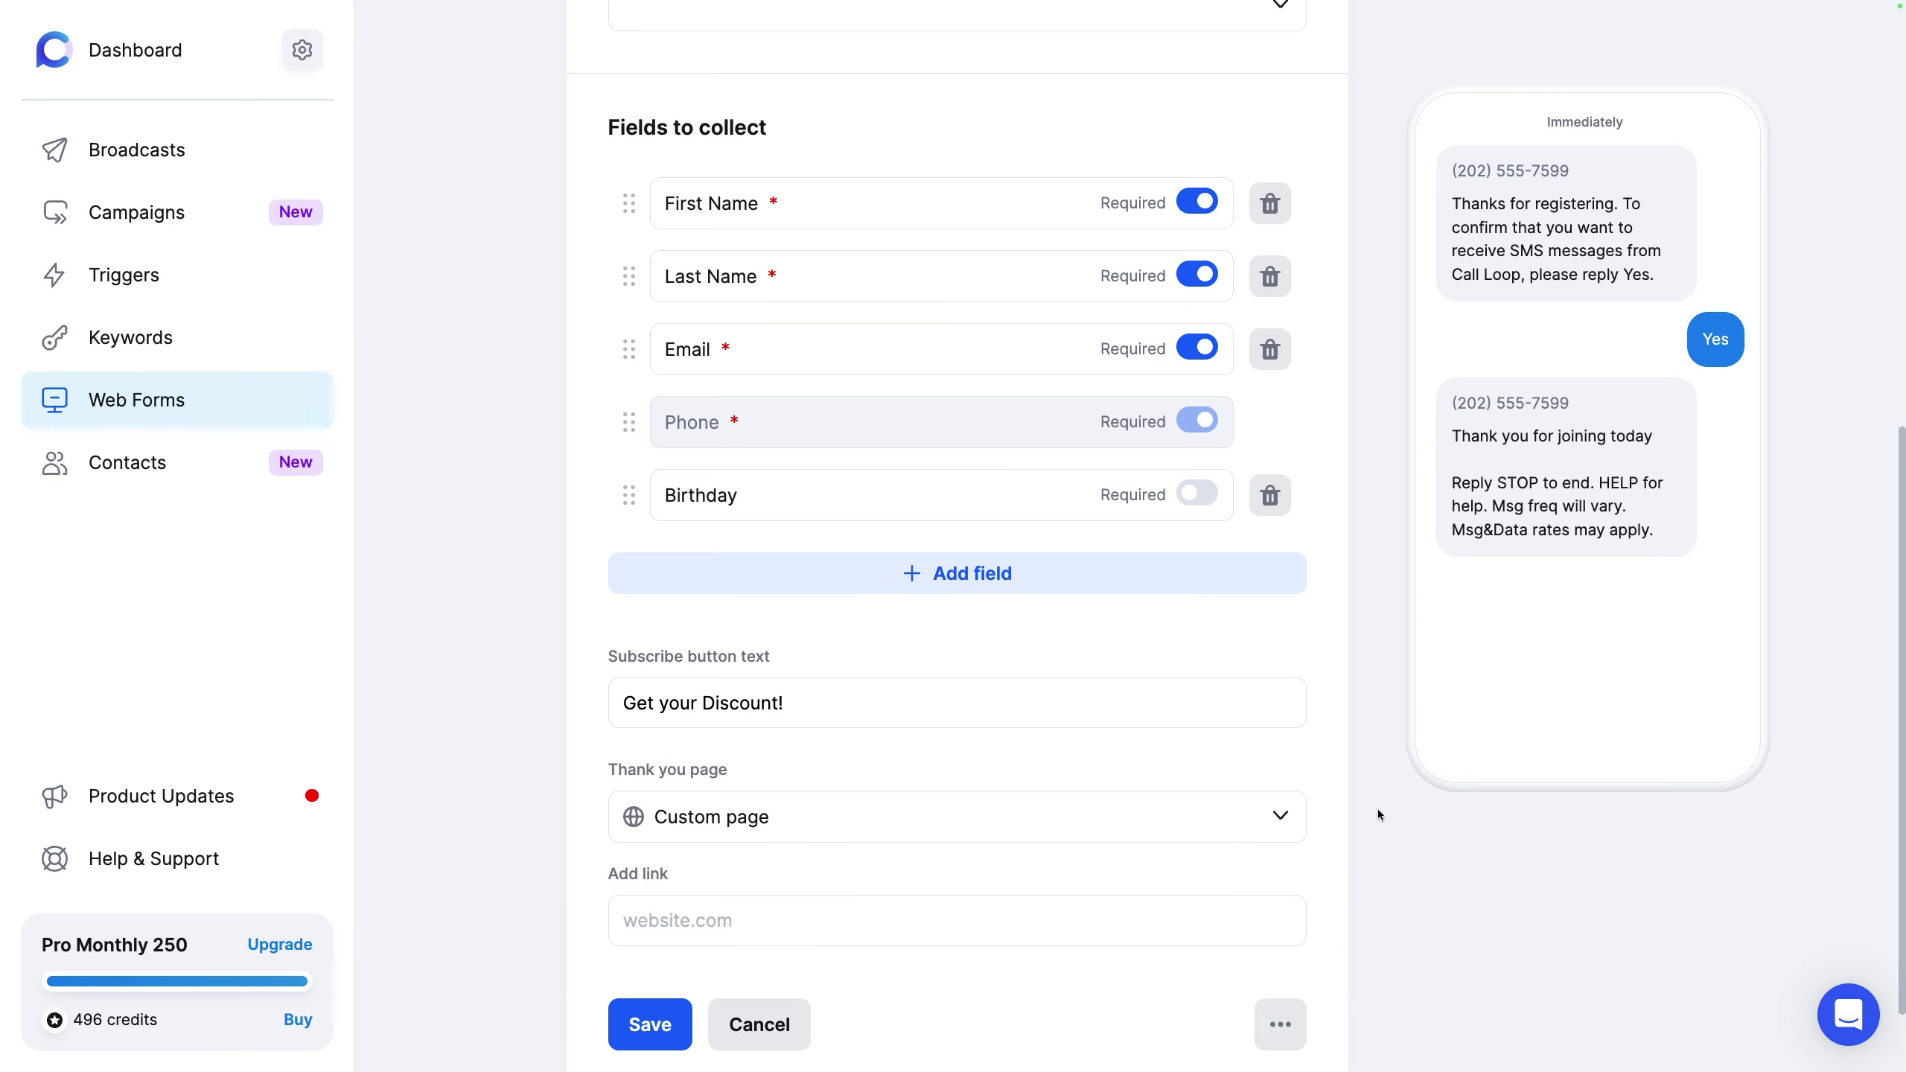
left_click(1273, 833)
left_click(714, 886)
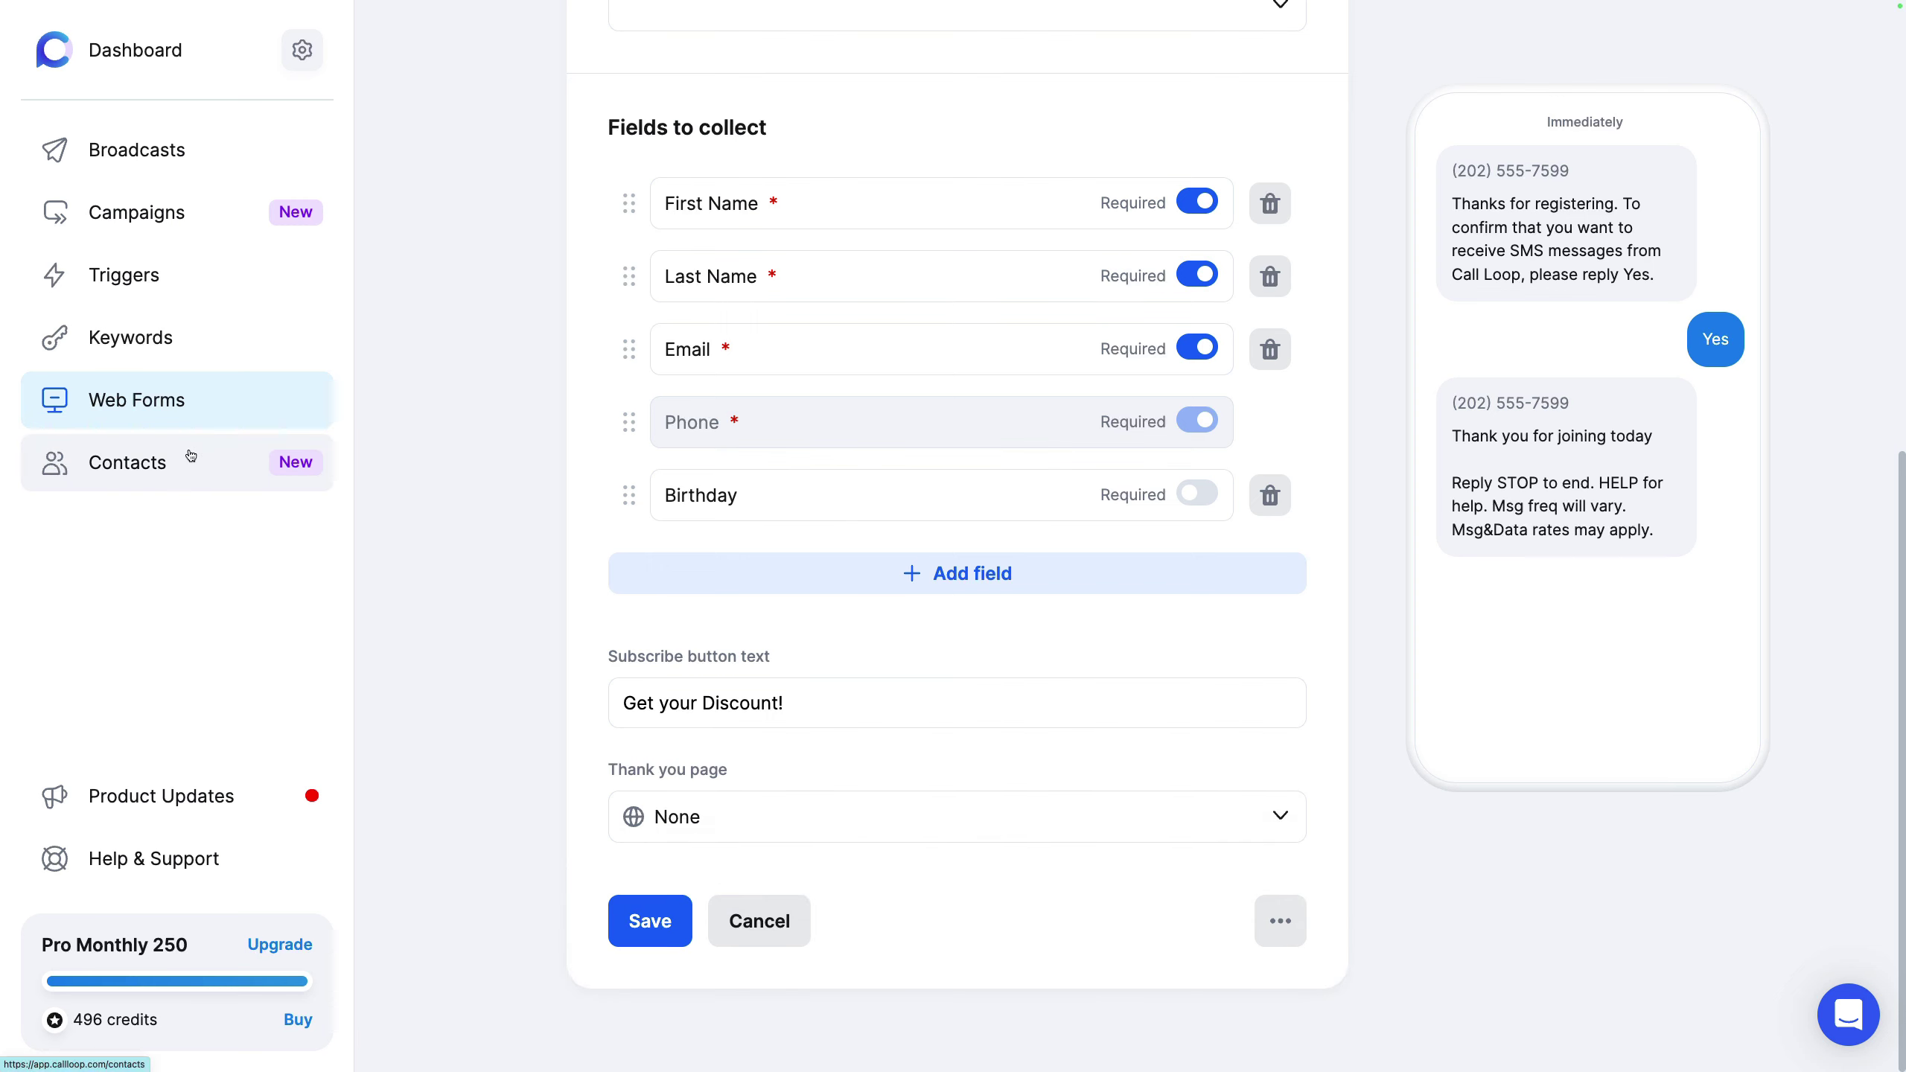
left_click(127, 461)
Step: Discard the web form edits, view the import history, and cancel a new contacts import
left_click(940, 540)
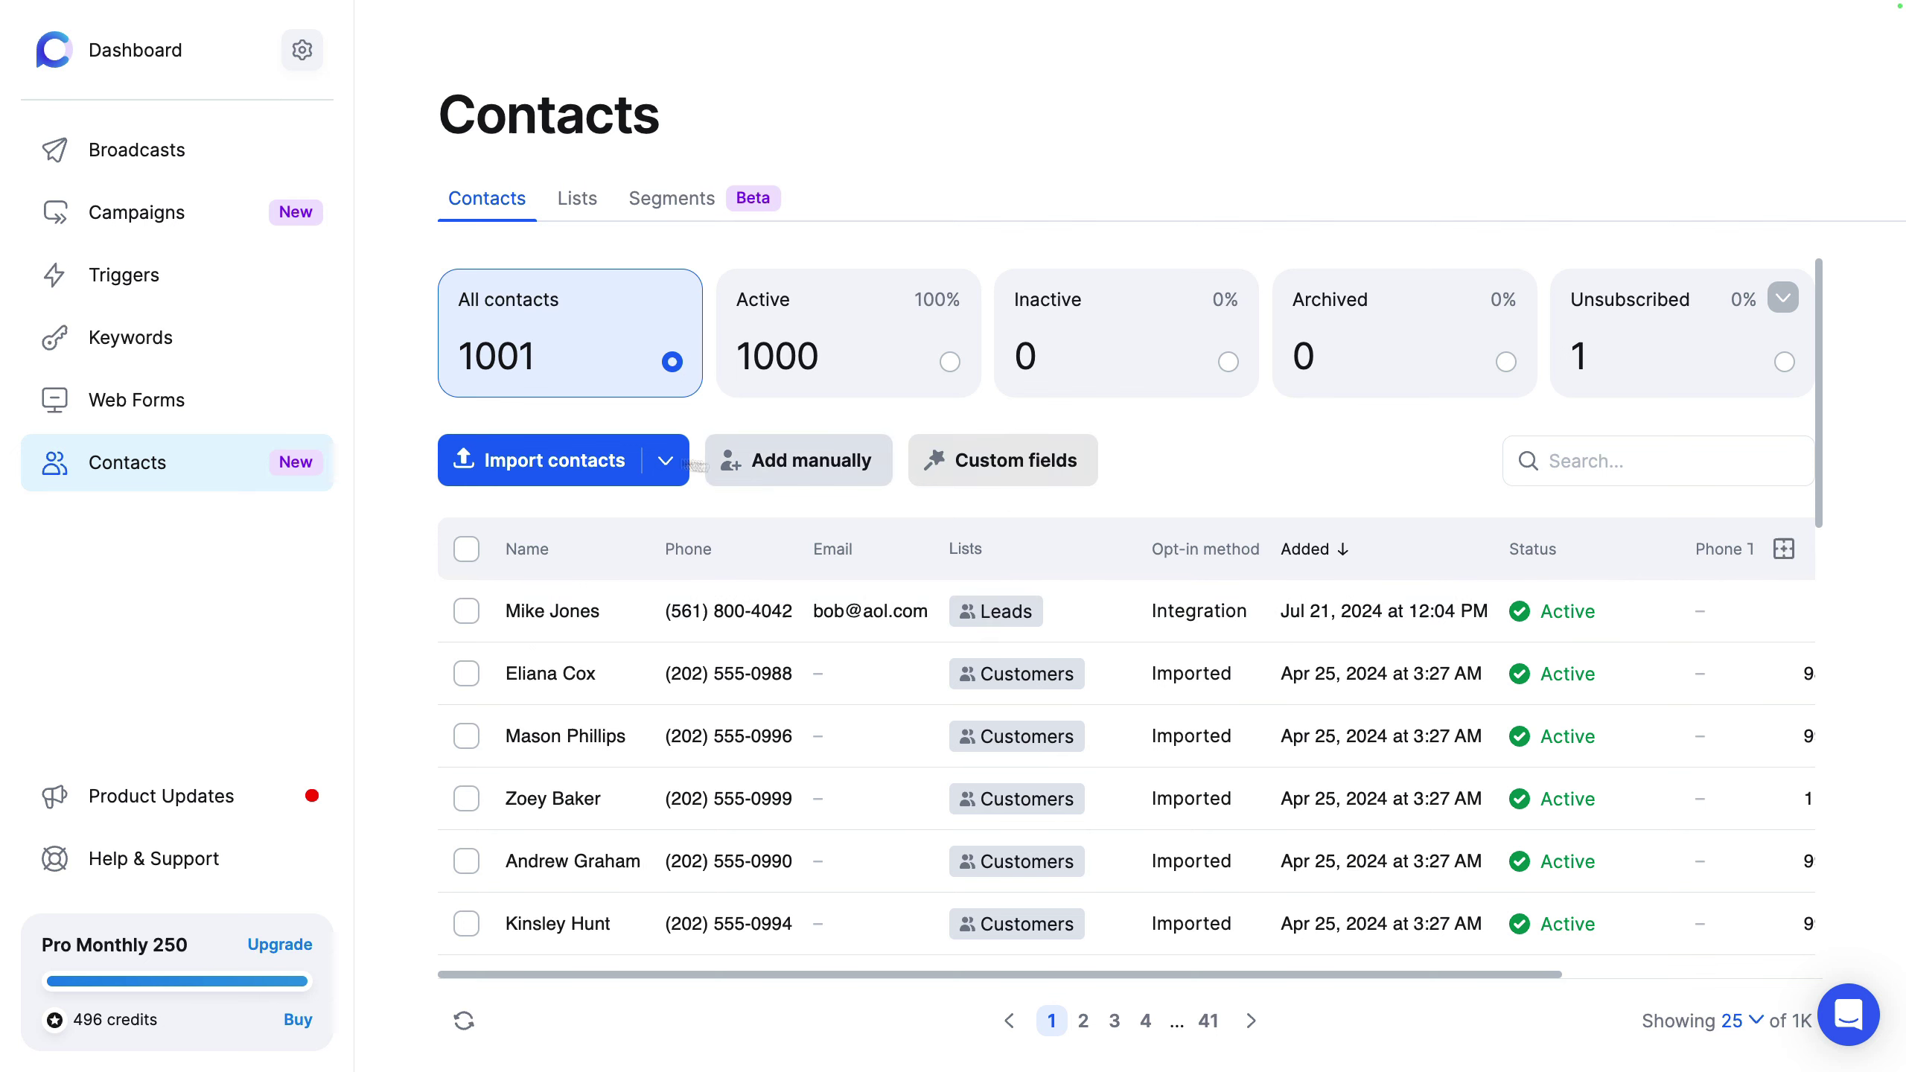
left_click(666, 459)
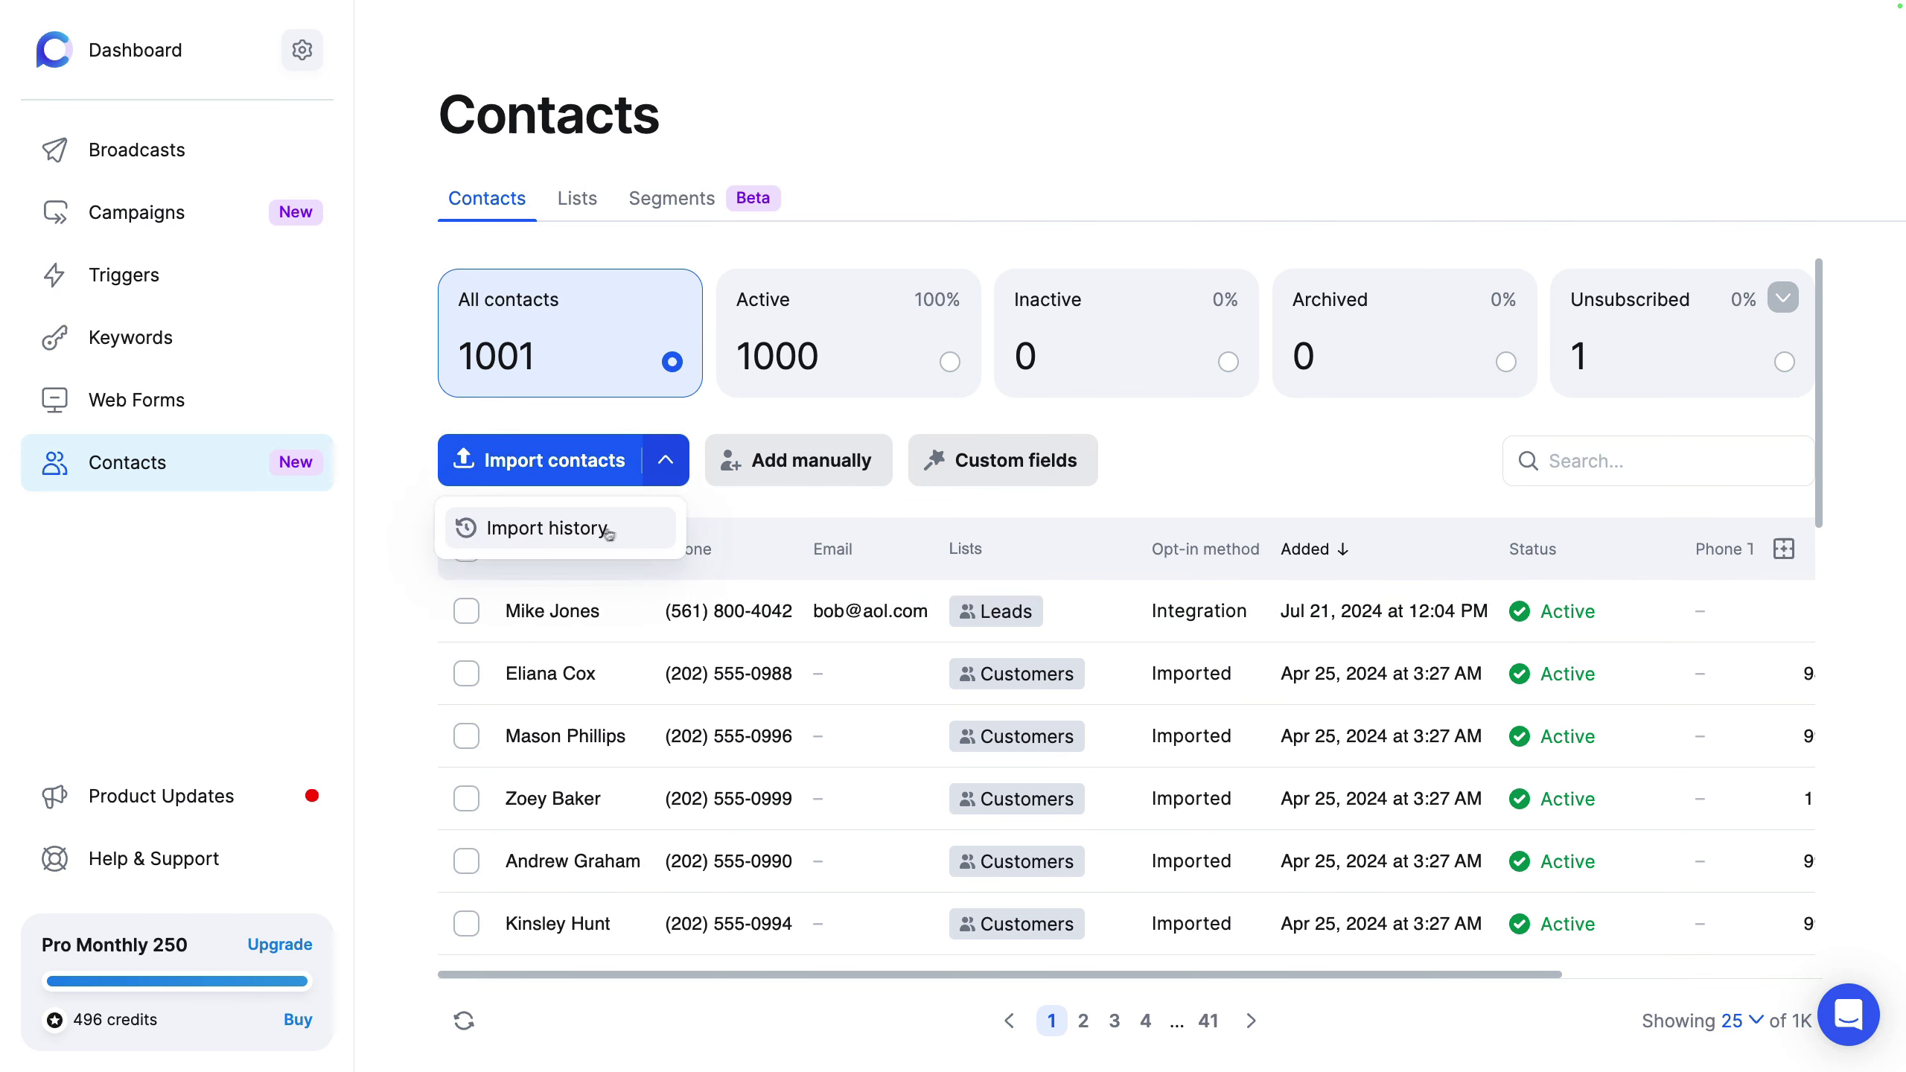
left_click(604, 534)
left_click(576, 214)
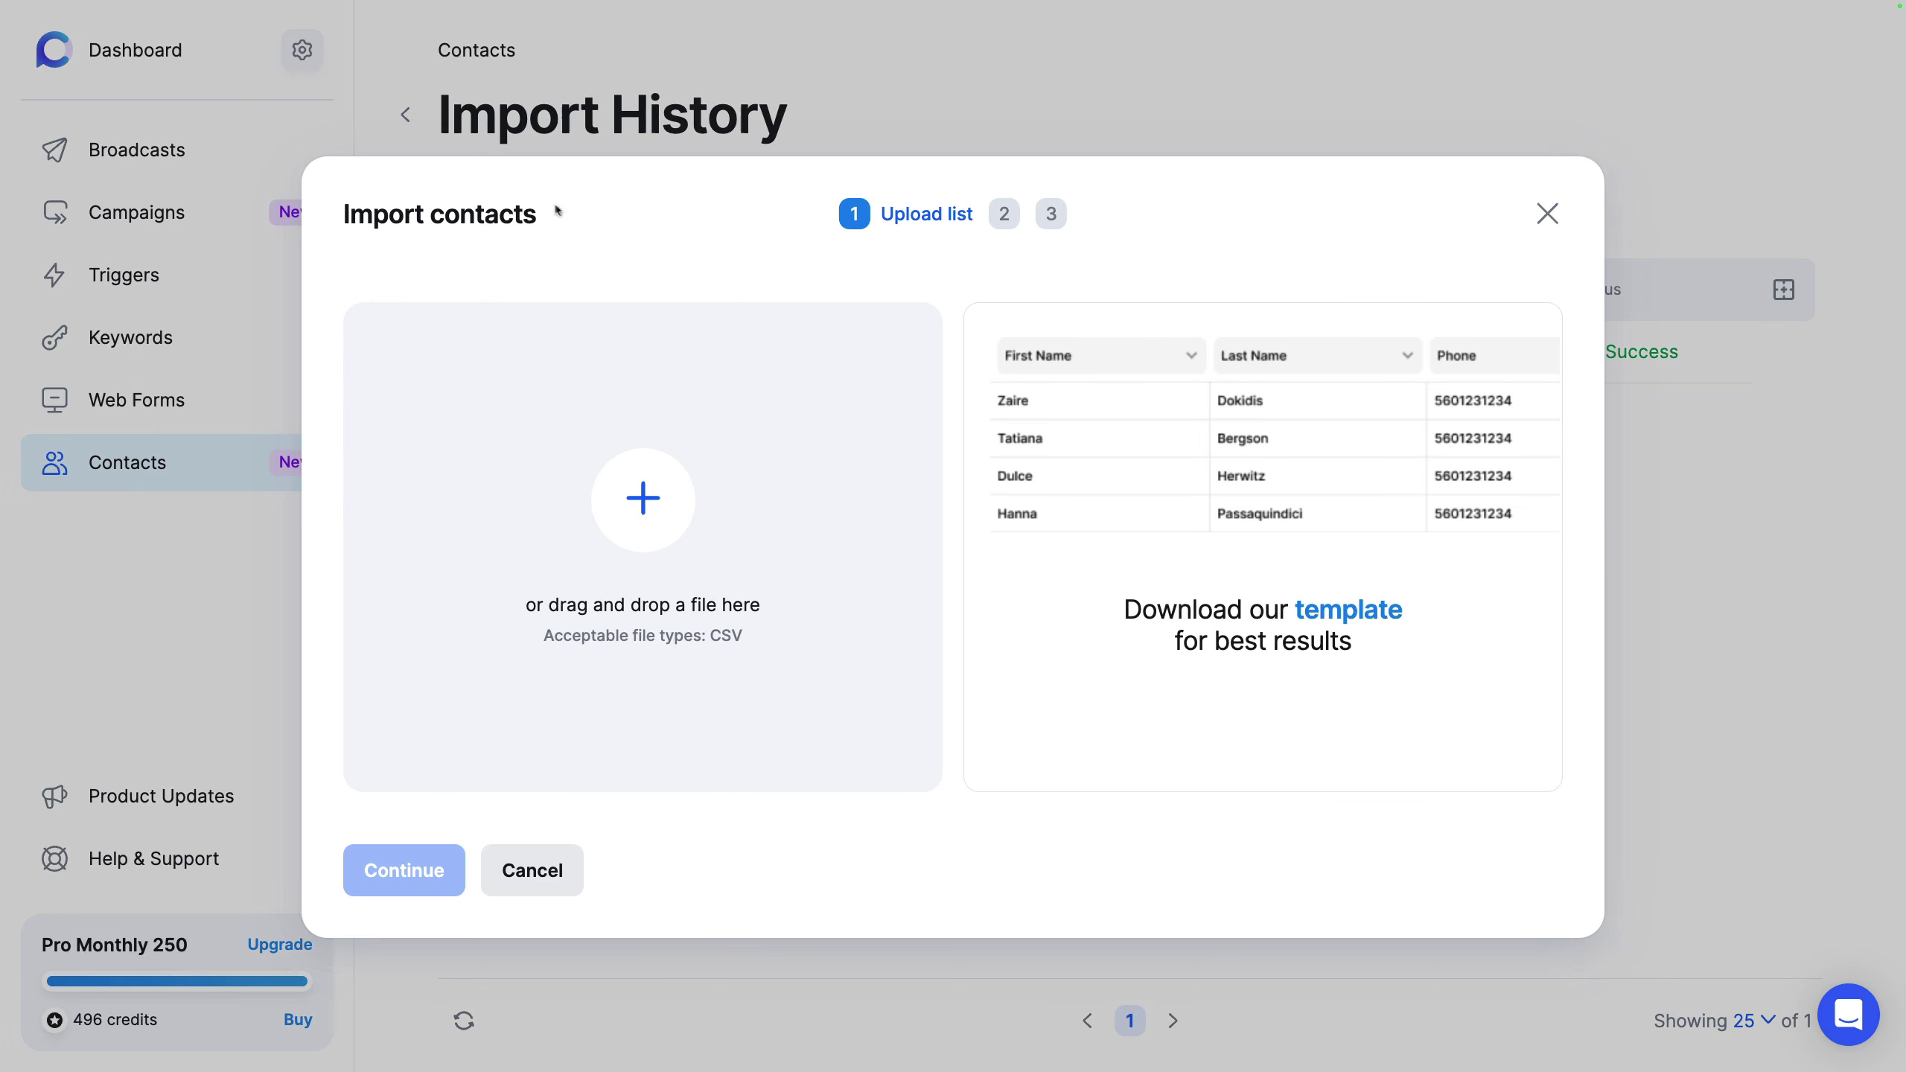
left_click(561, 135)
left_click(409, 115)
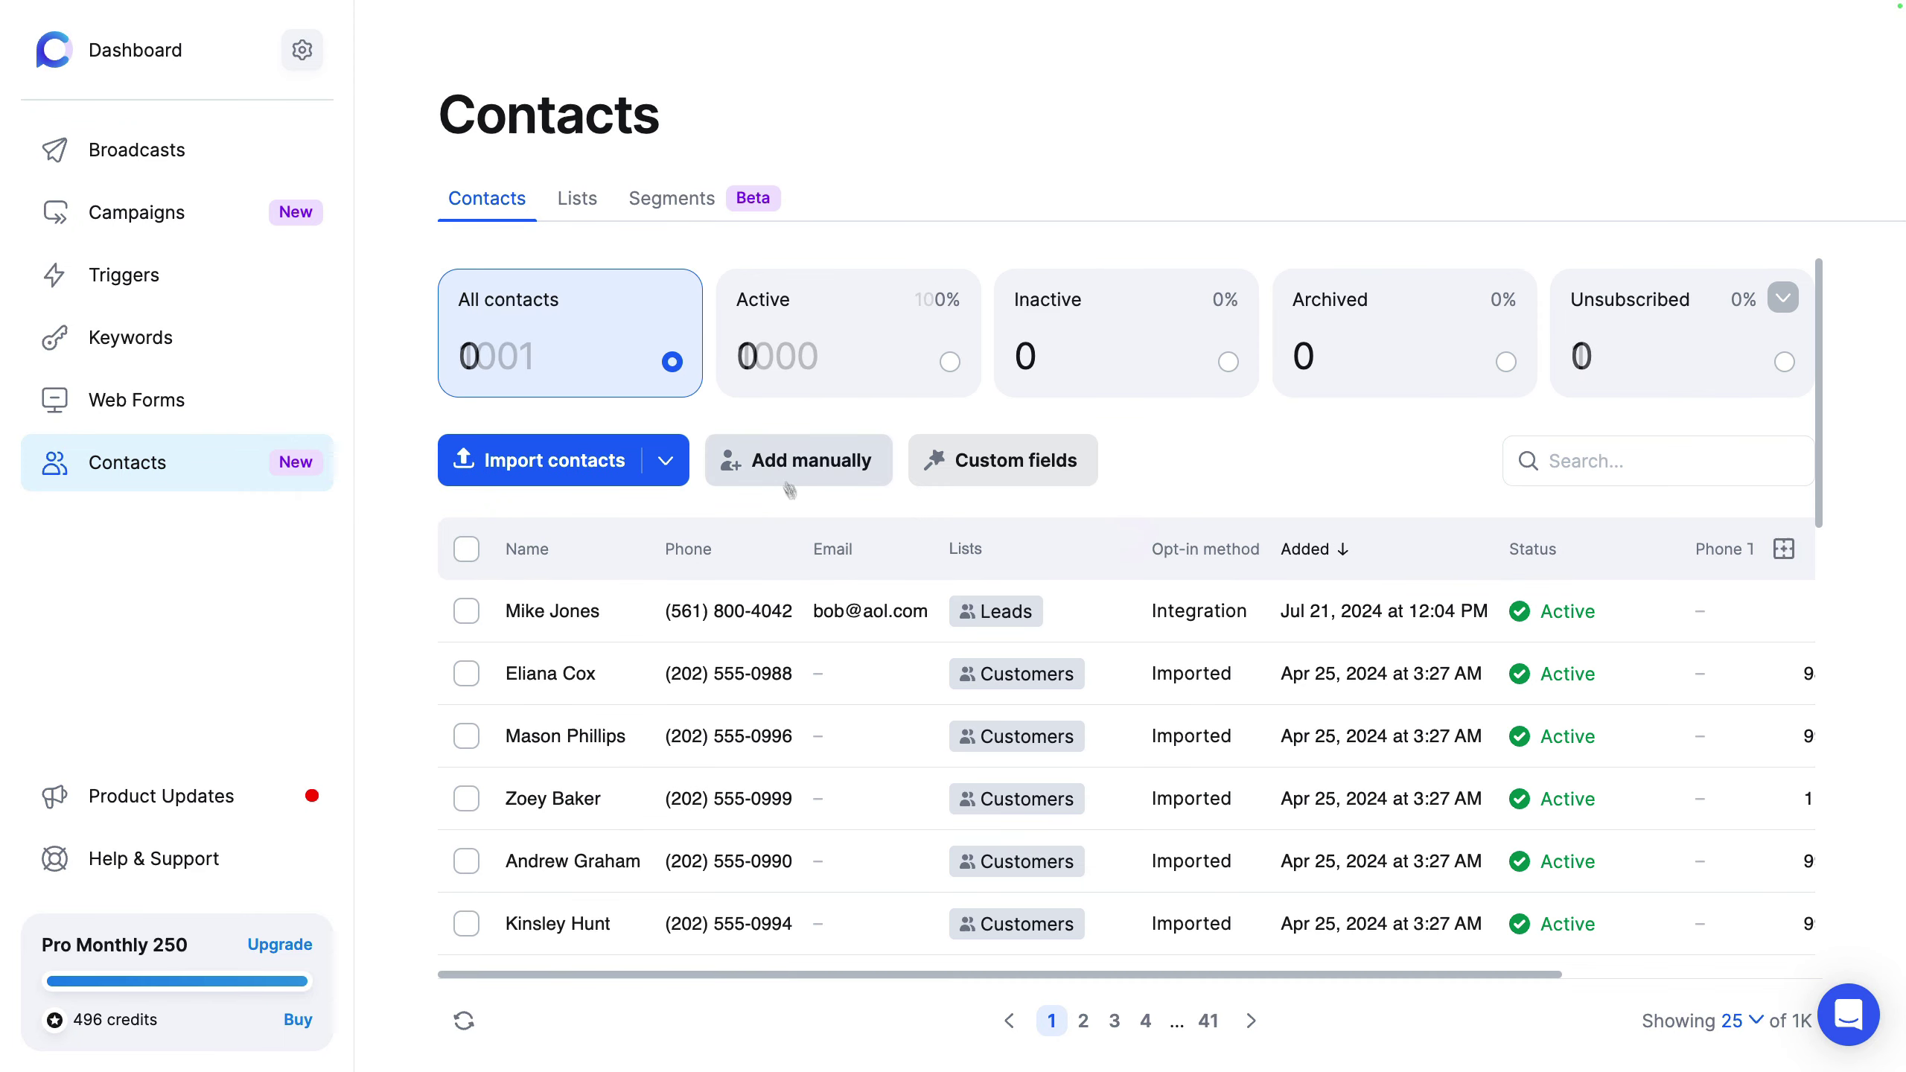
Step: Open and close the Add manually and Custom fields dialogs, then move to Lists and Segments
left_click(794, 462)
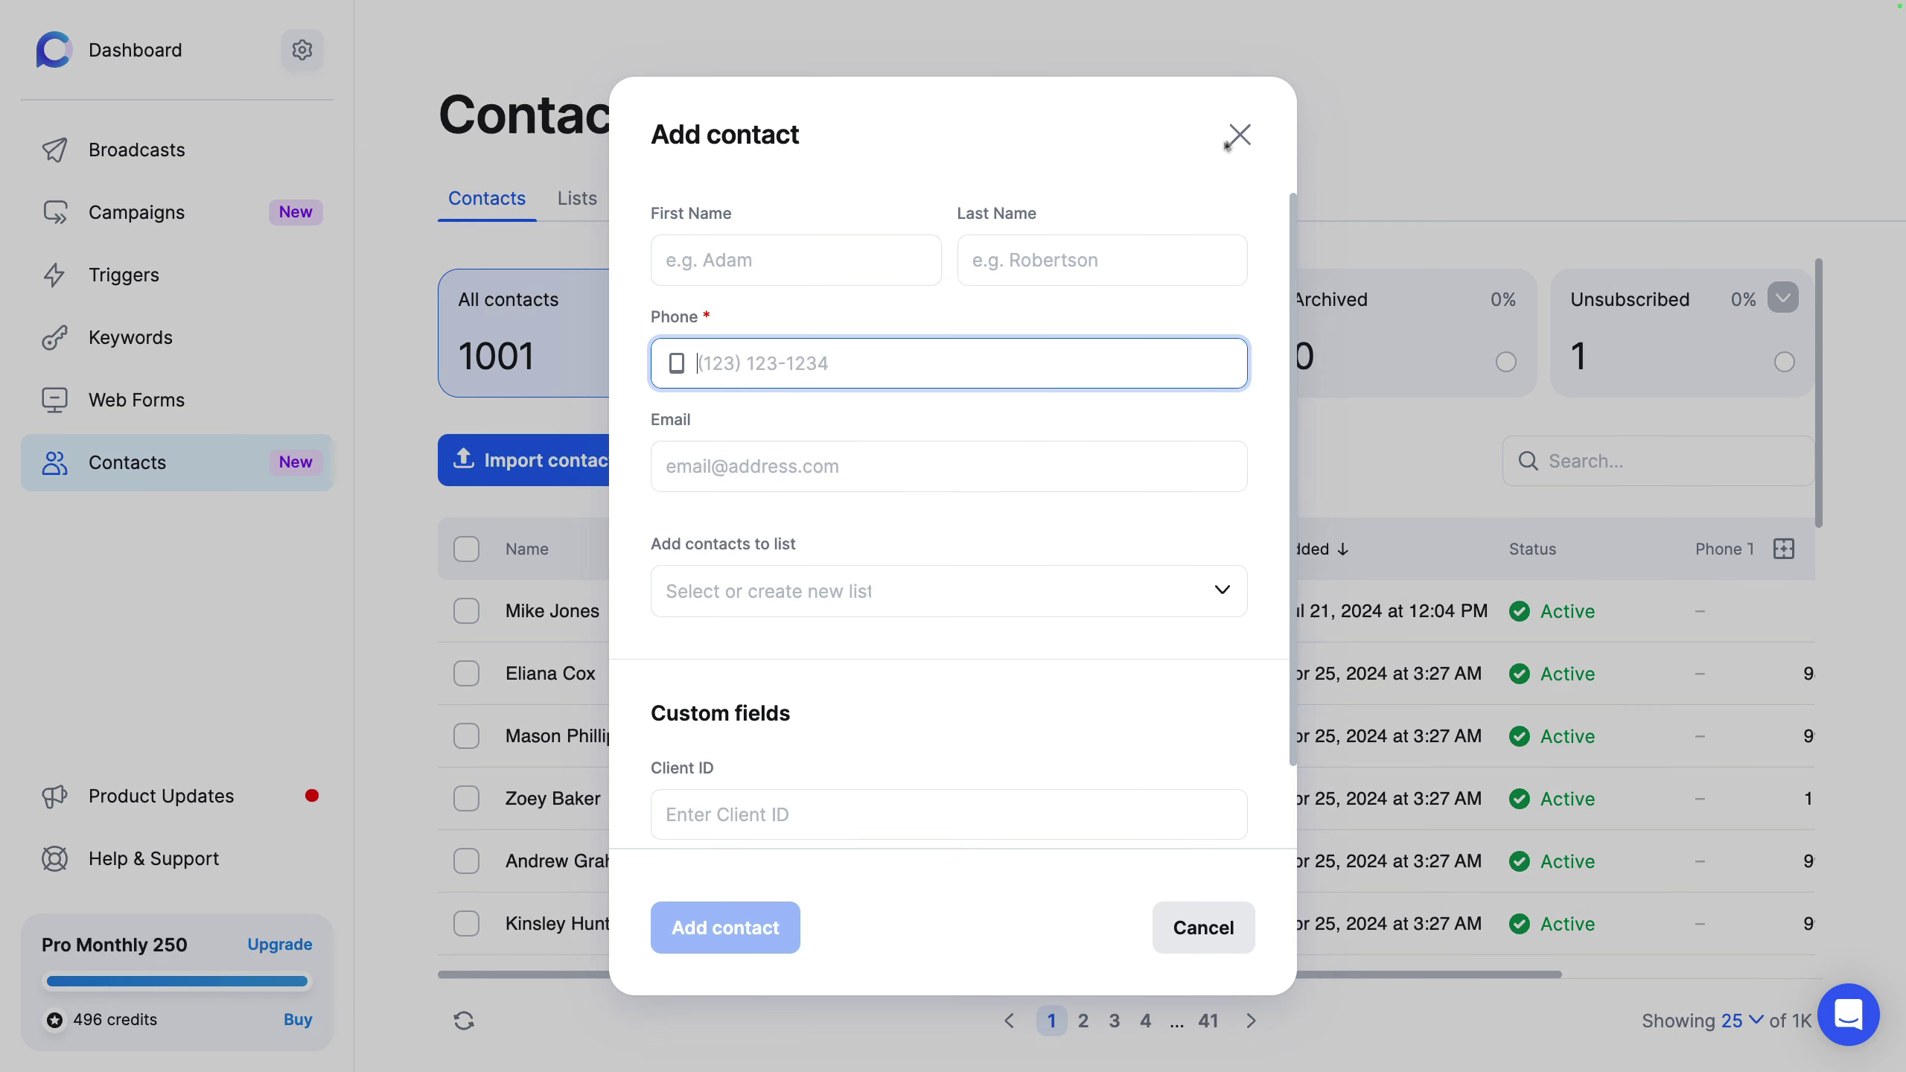
left_click(1240, 135)
left_click(1024, 451)
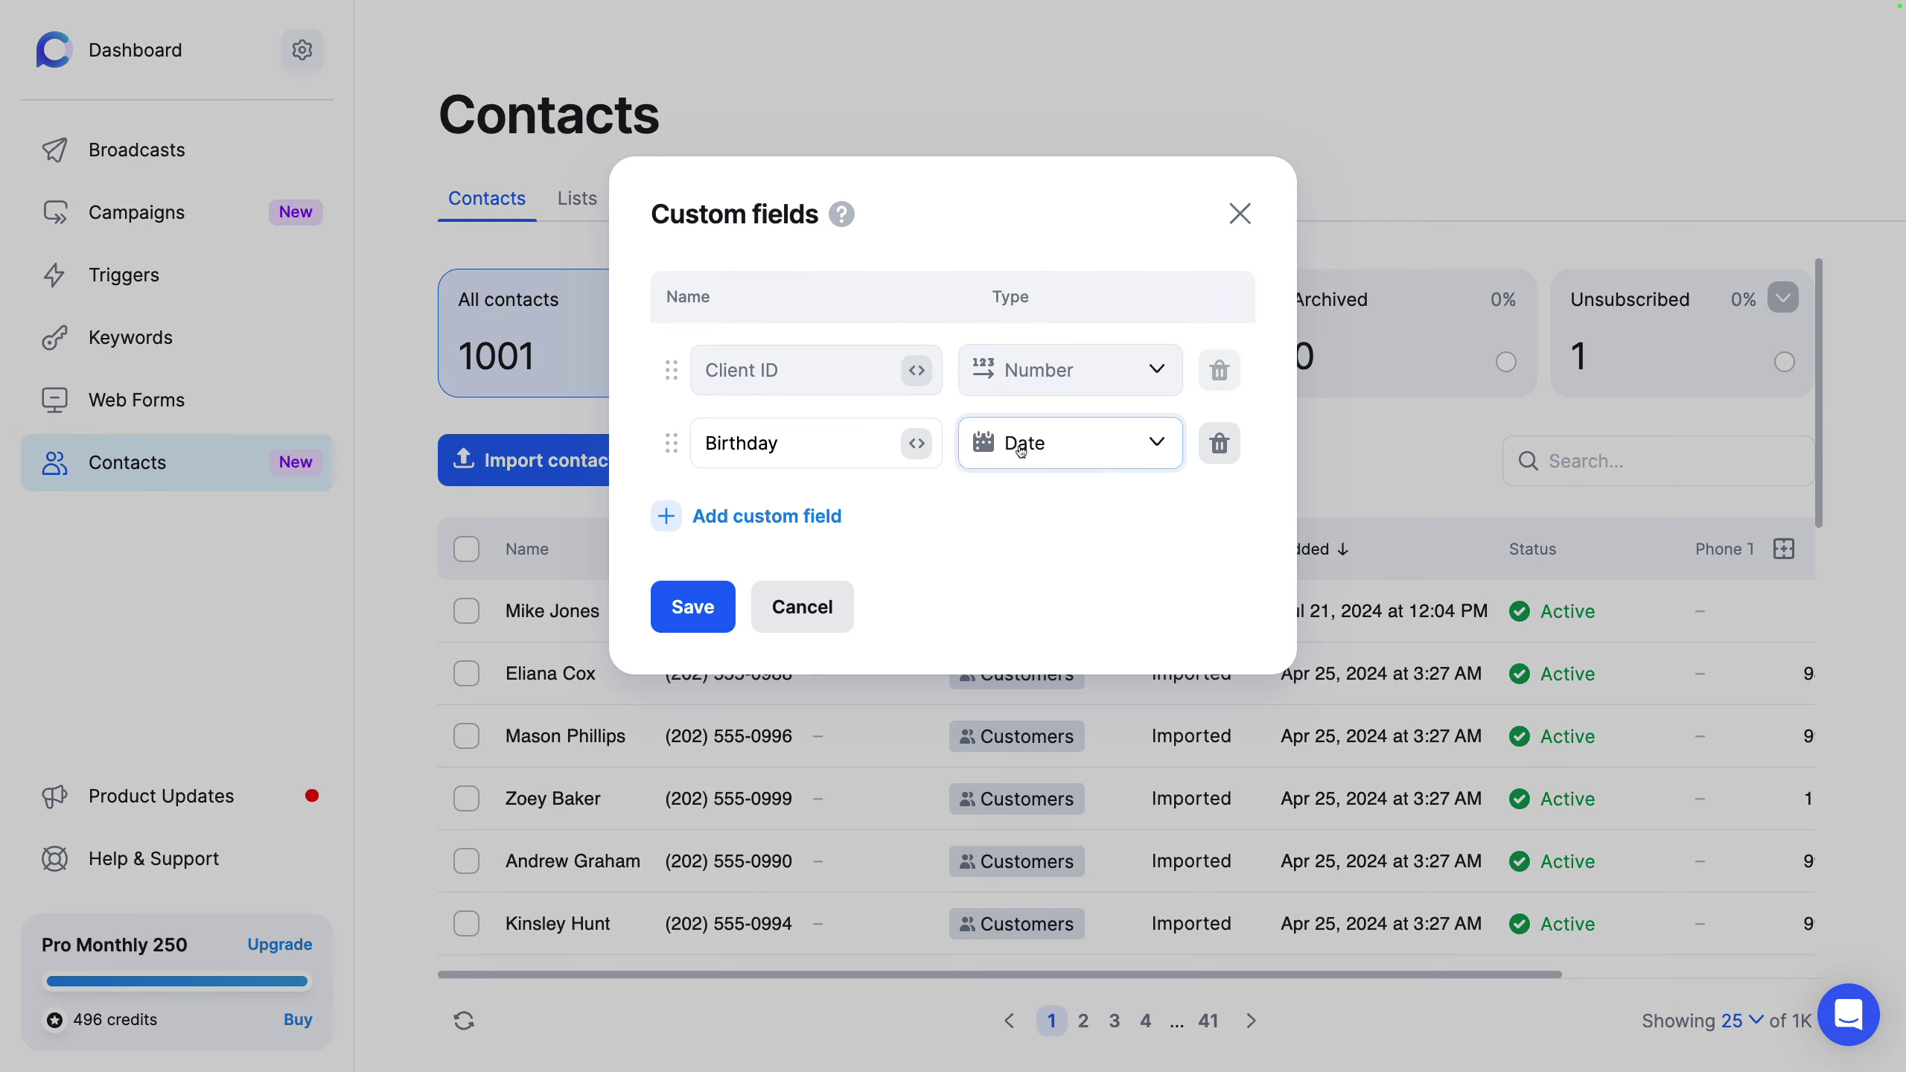
left_click(1240, 213)
left_click(579, 202)
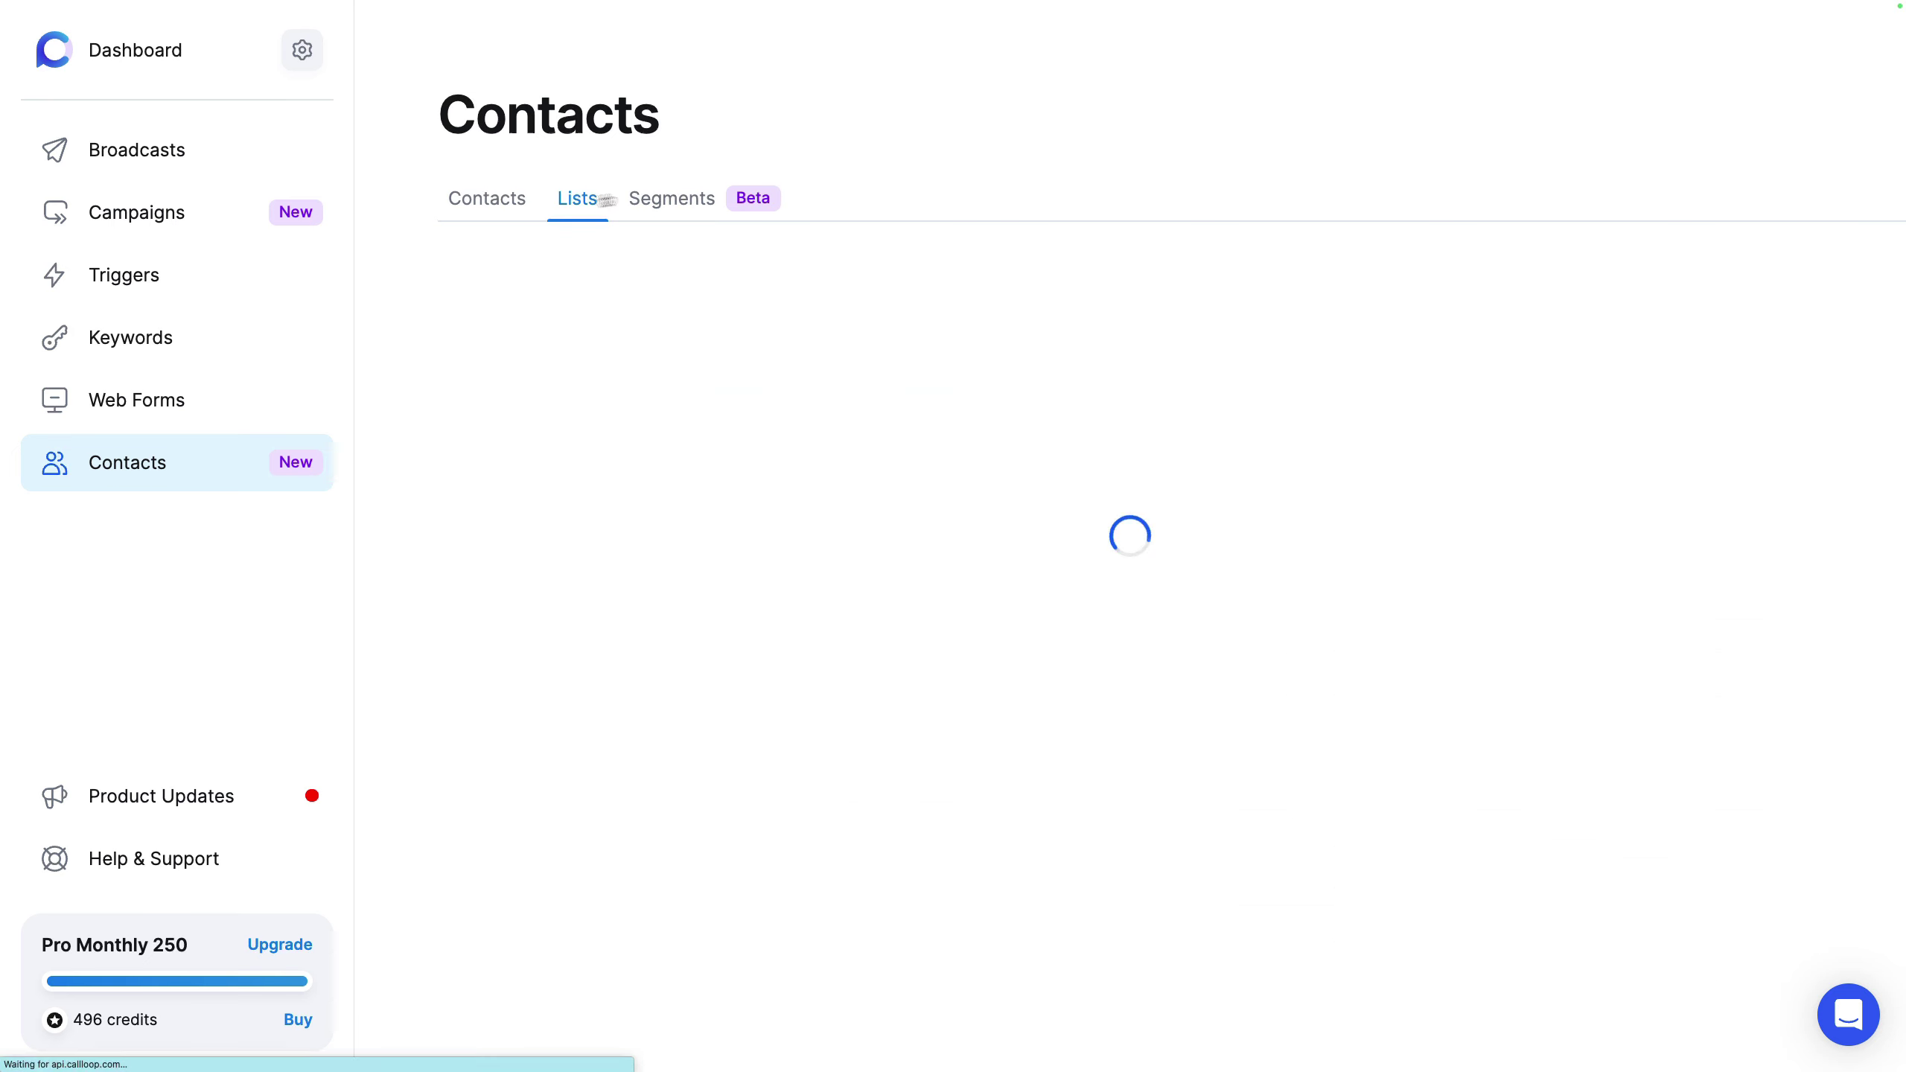
left_click(673, 198)
Step: Start a new segment filtering contacts whose status is Invalid
left_click(1148, 618)
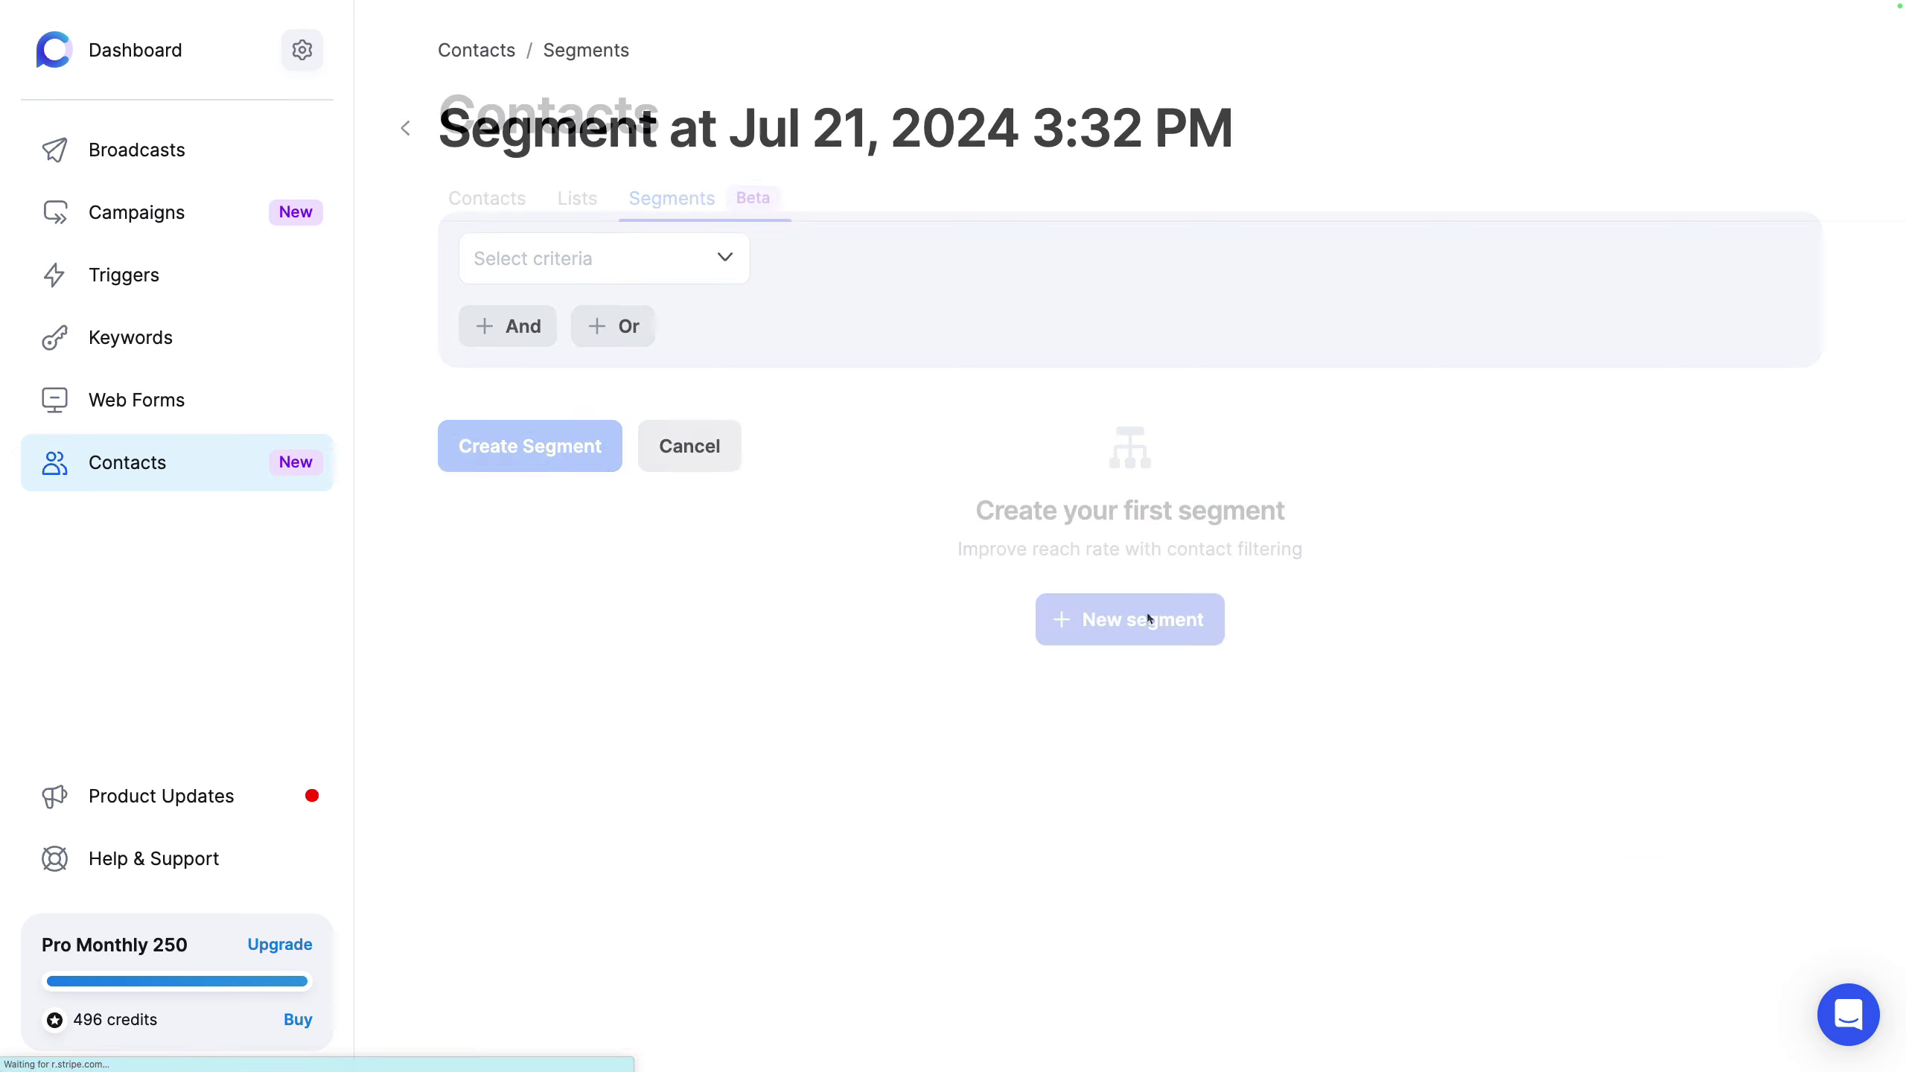
left_click(639, 279)
scroll(650, 465, "down", 1)
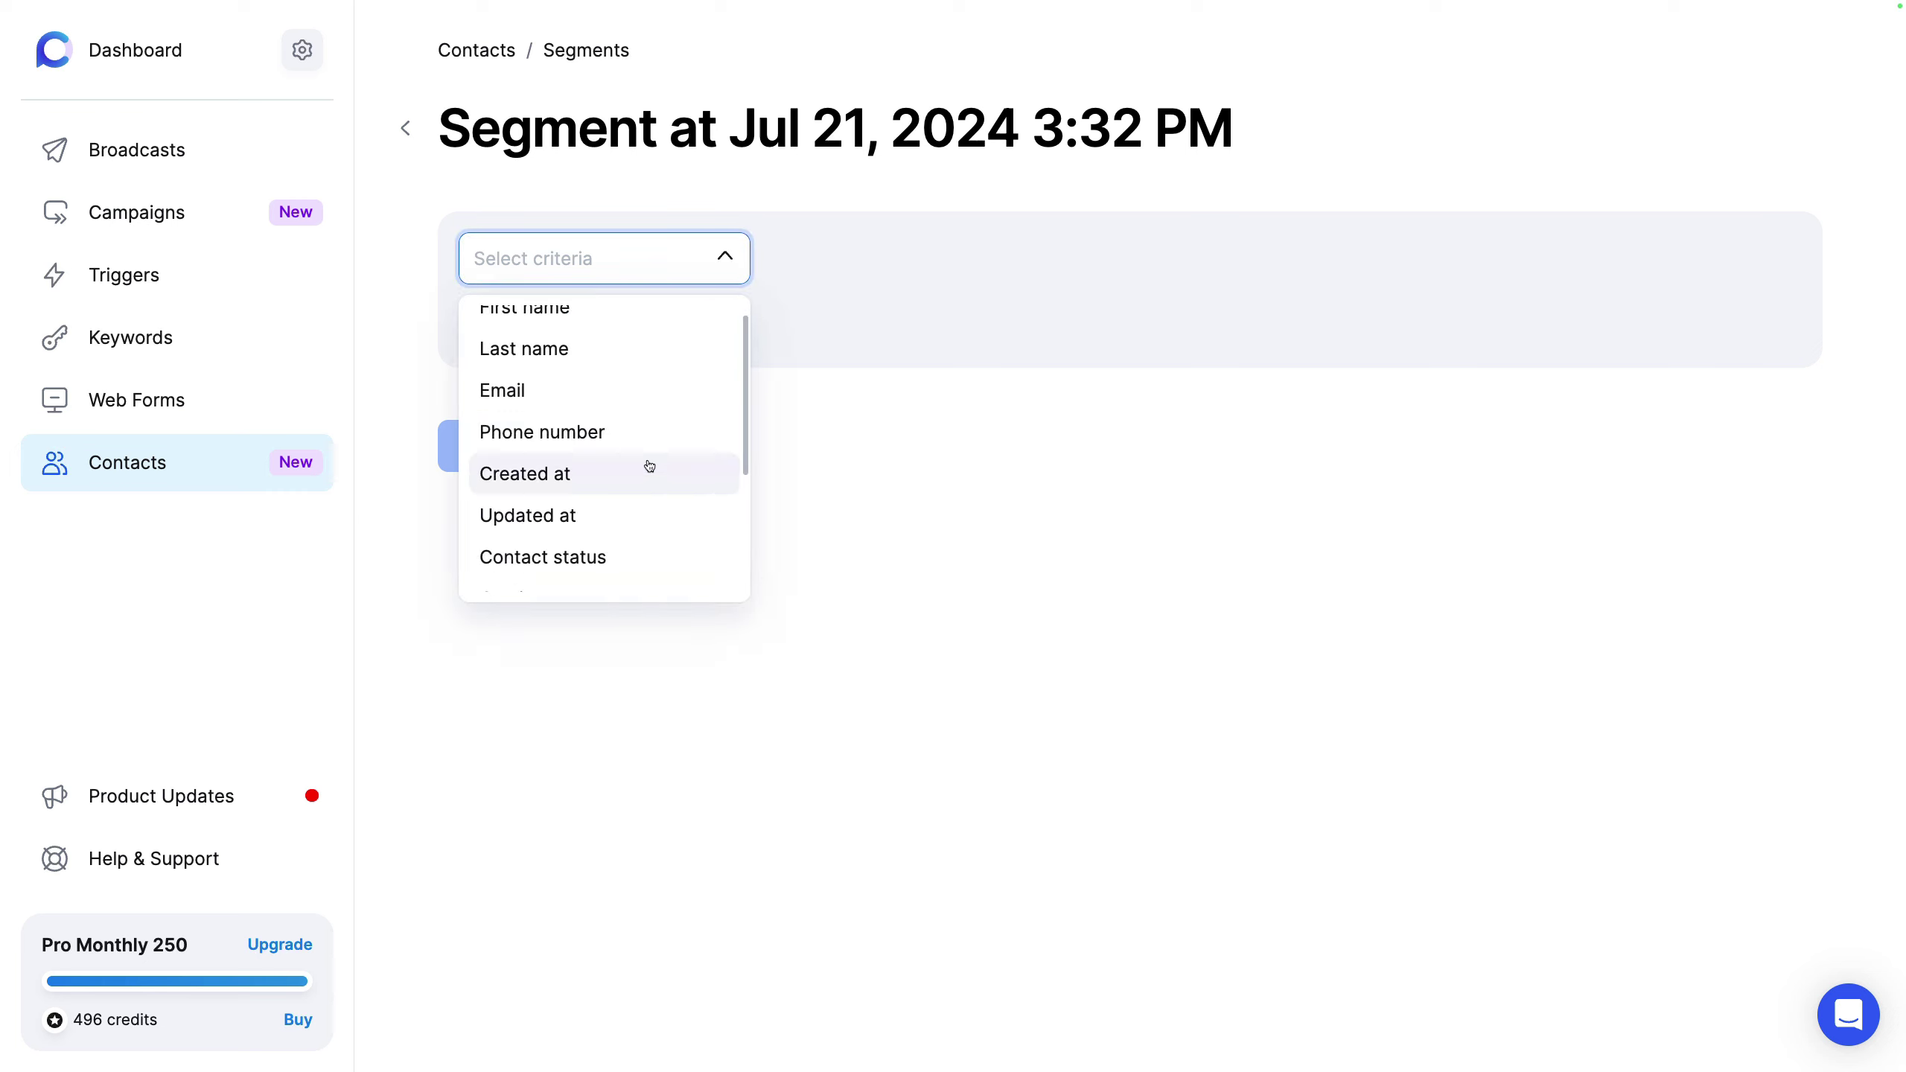
scroll(650, 466, "down", 2)
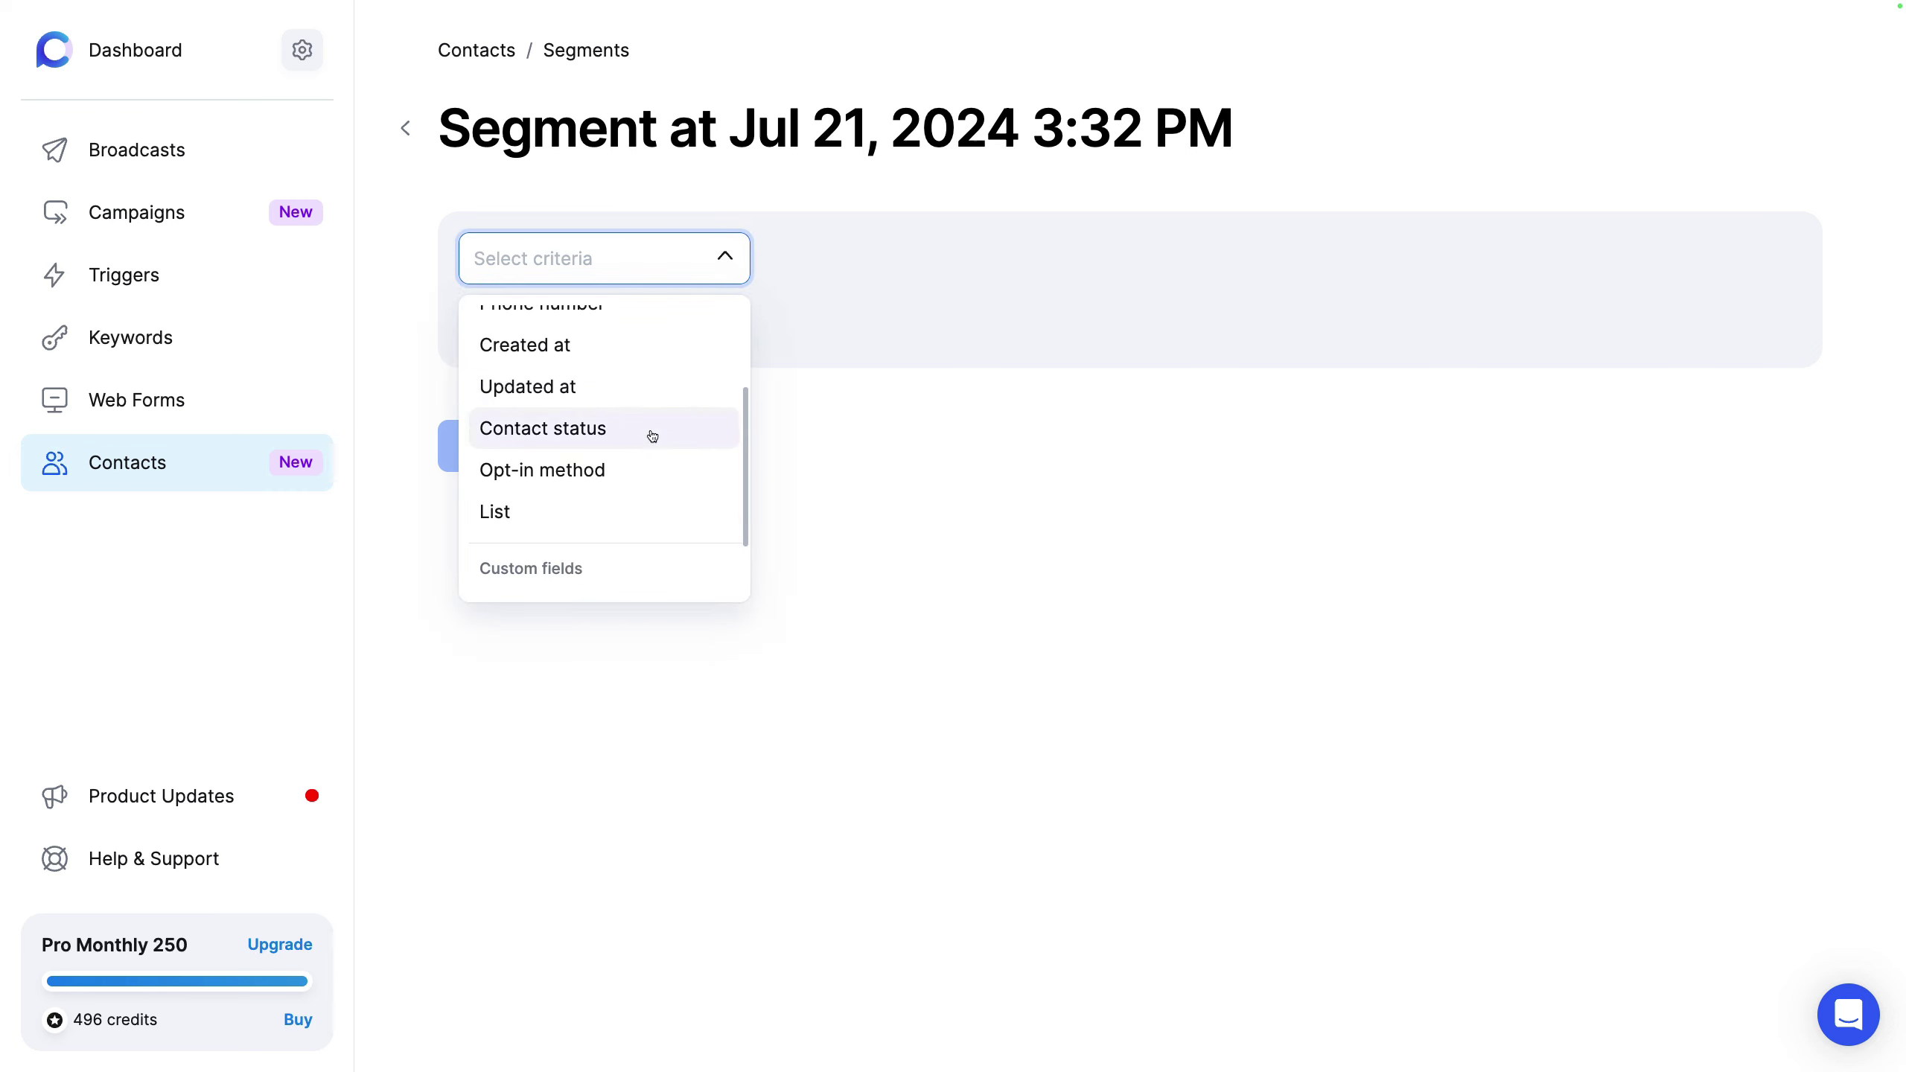
left_click(652, 435)
left_click(1110, 257)
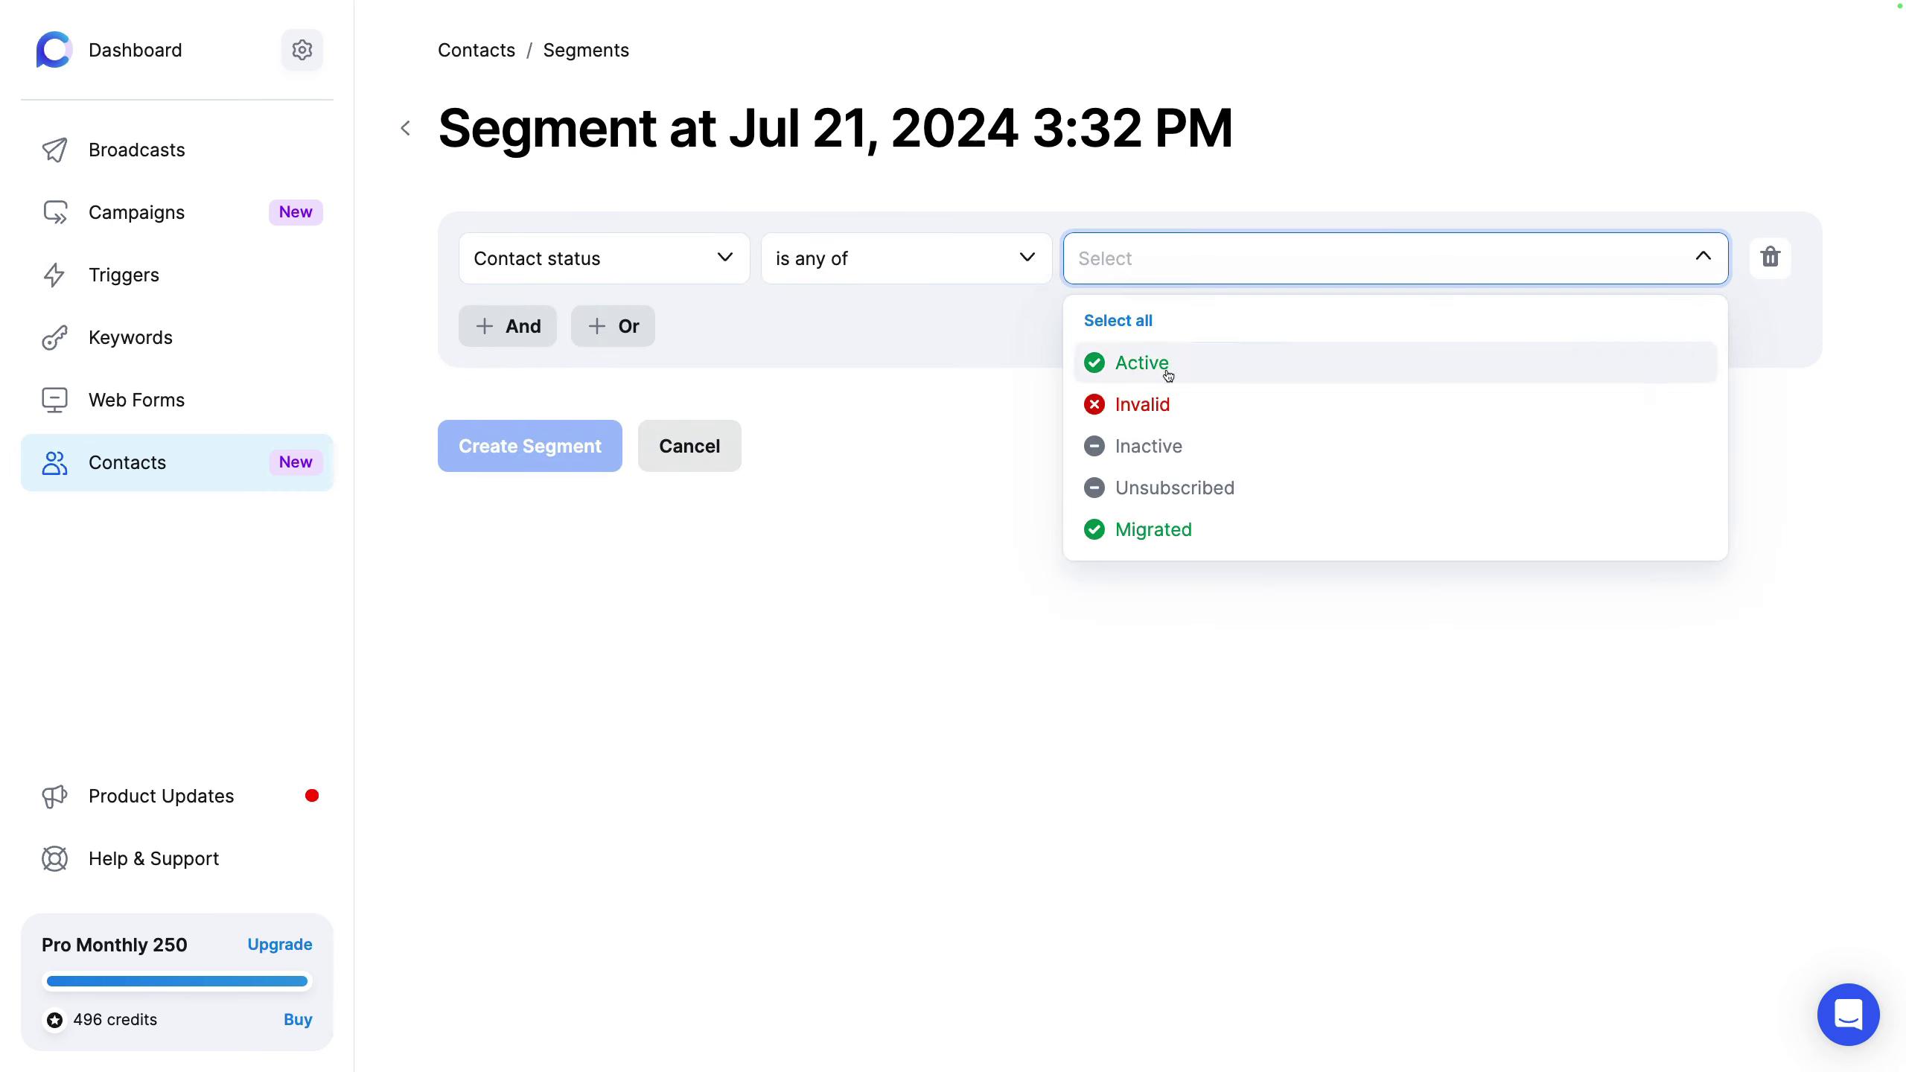
left_click(1142, 405)
left_click(1005, 417)
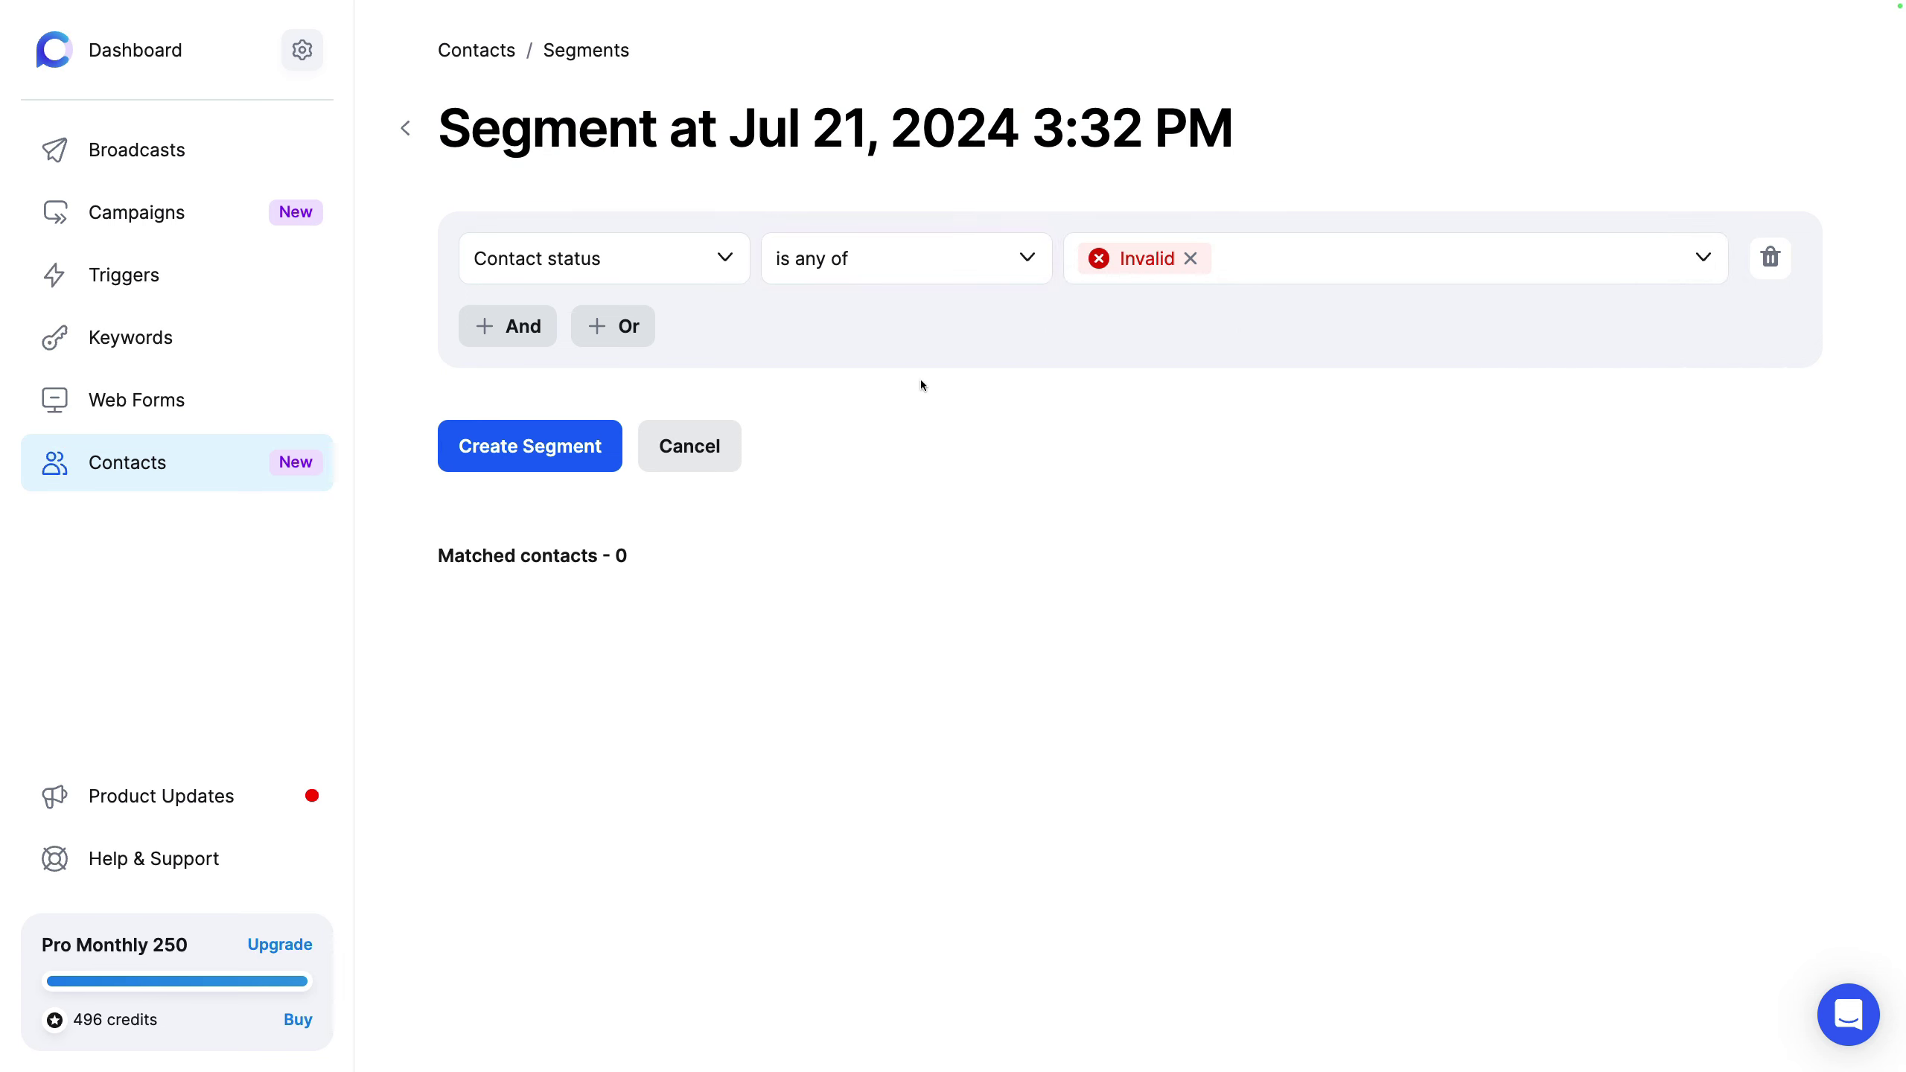
Step: Switch the segment criterion to opt-in method Keyword, then cancel the unsaved segment
left_click(630, 254)
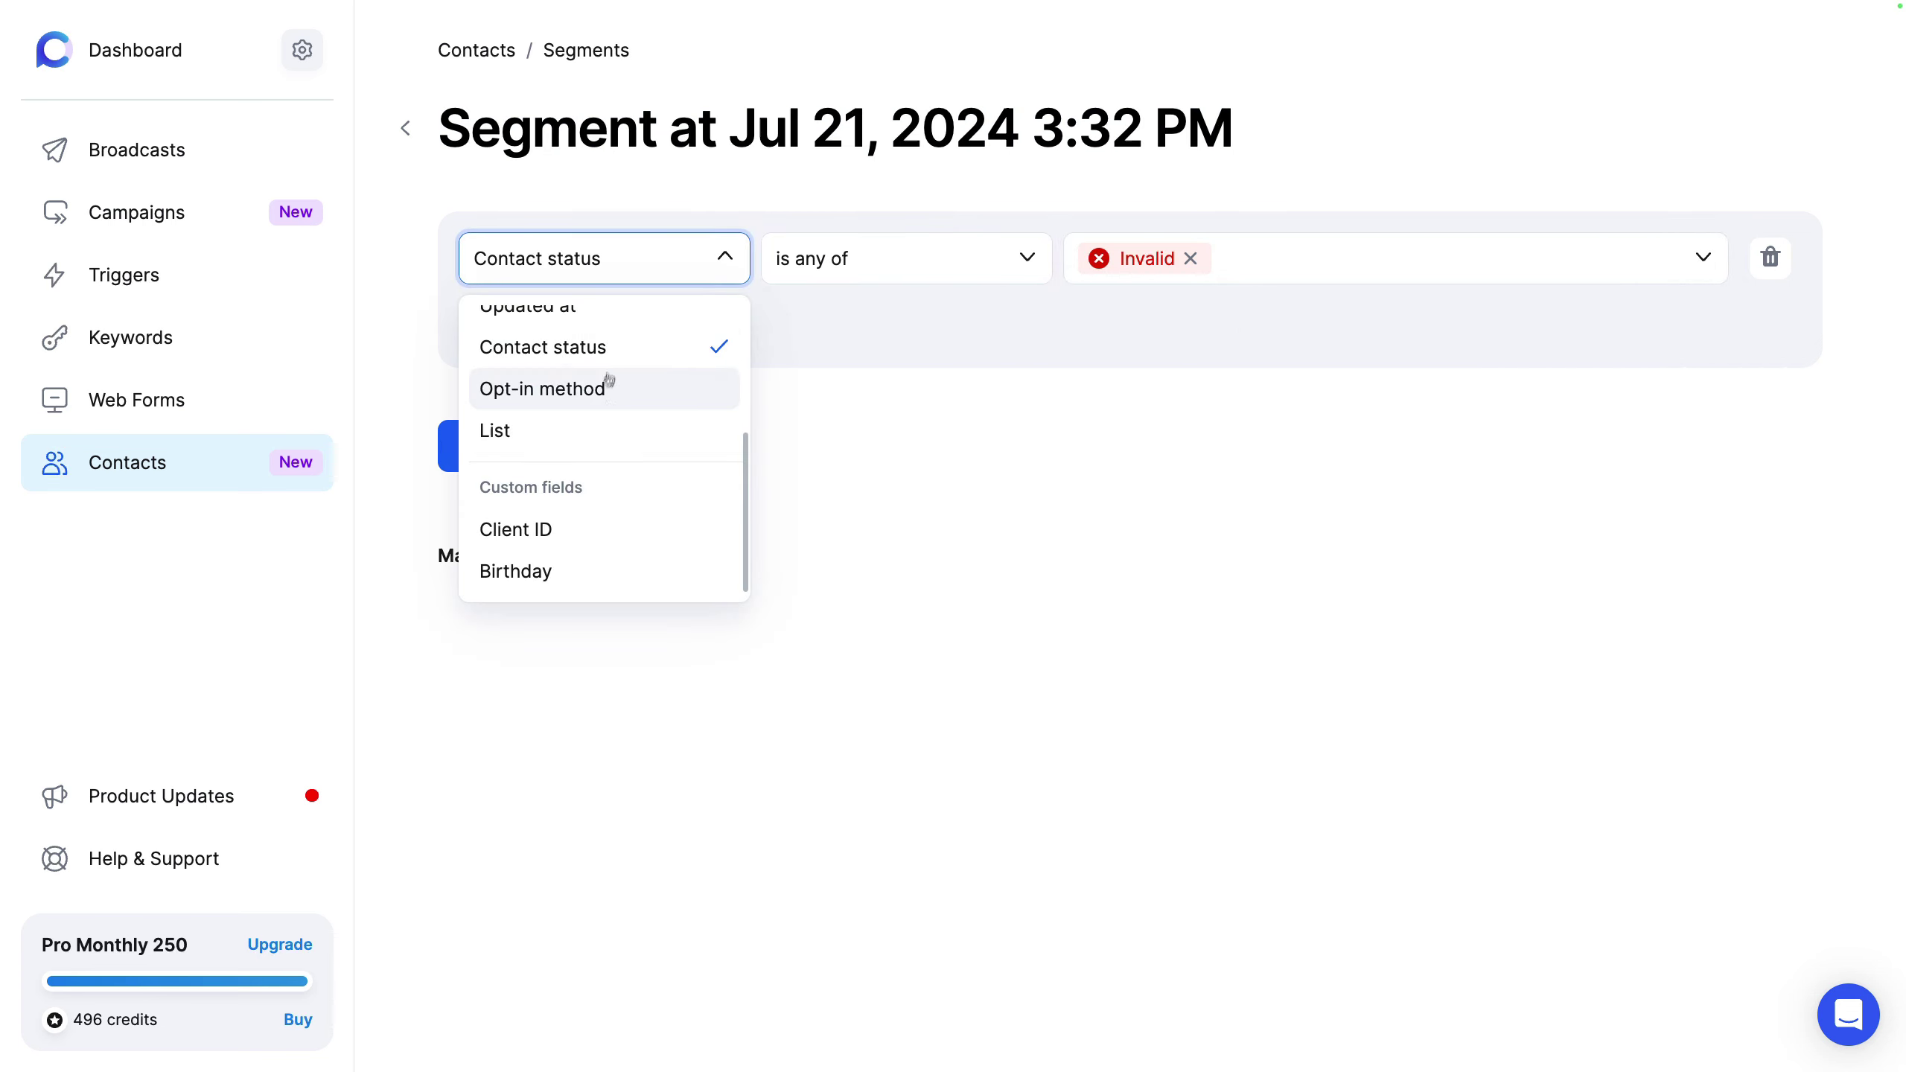
left_click(608, 386)
left_click(1111, 280)
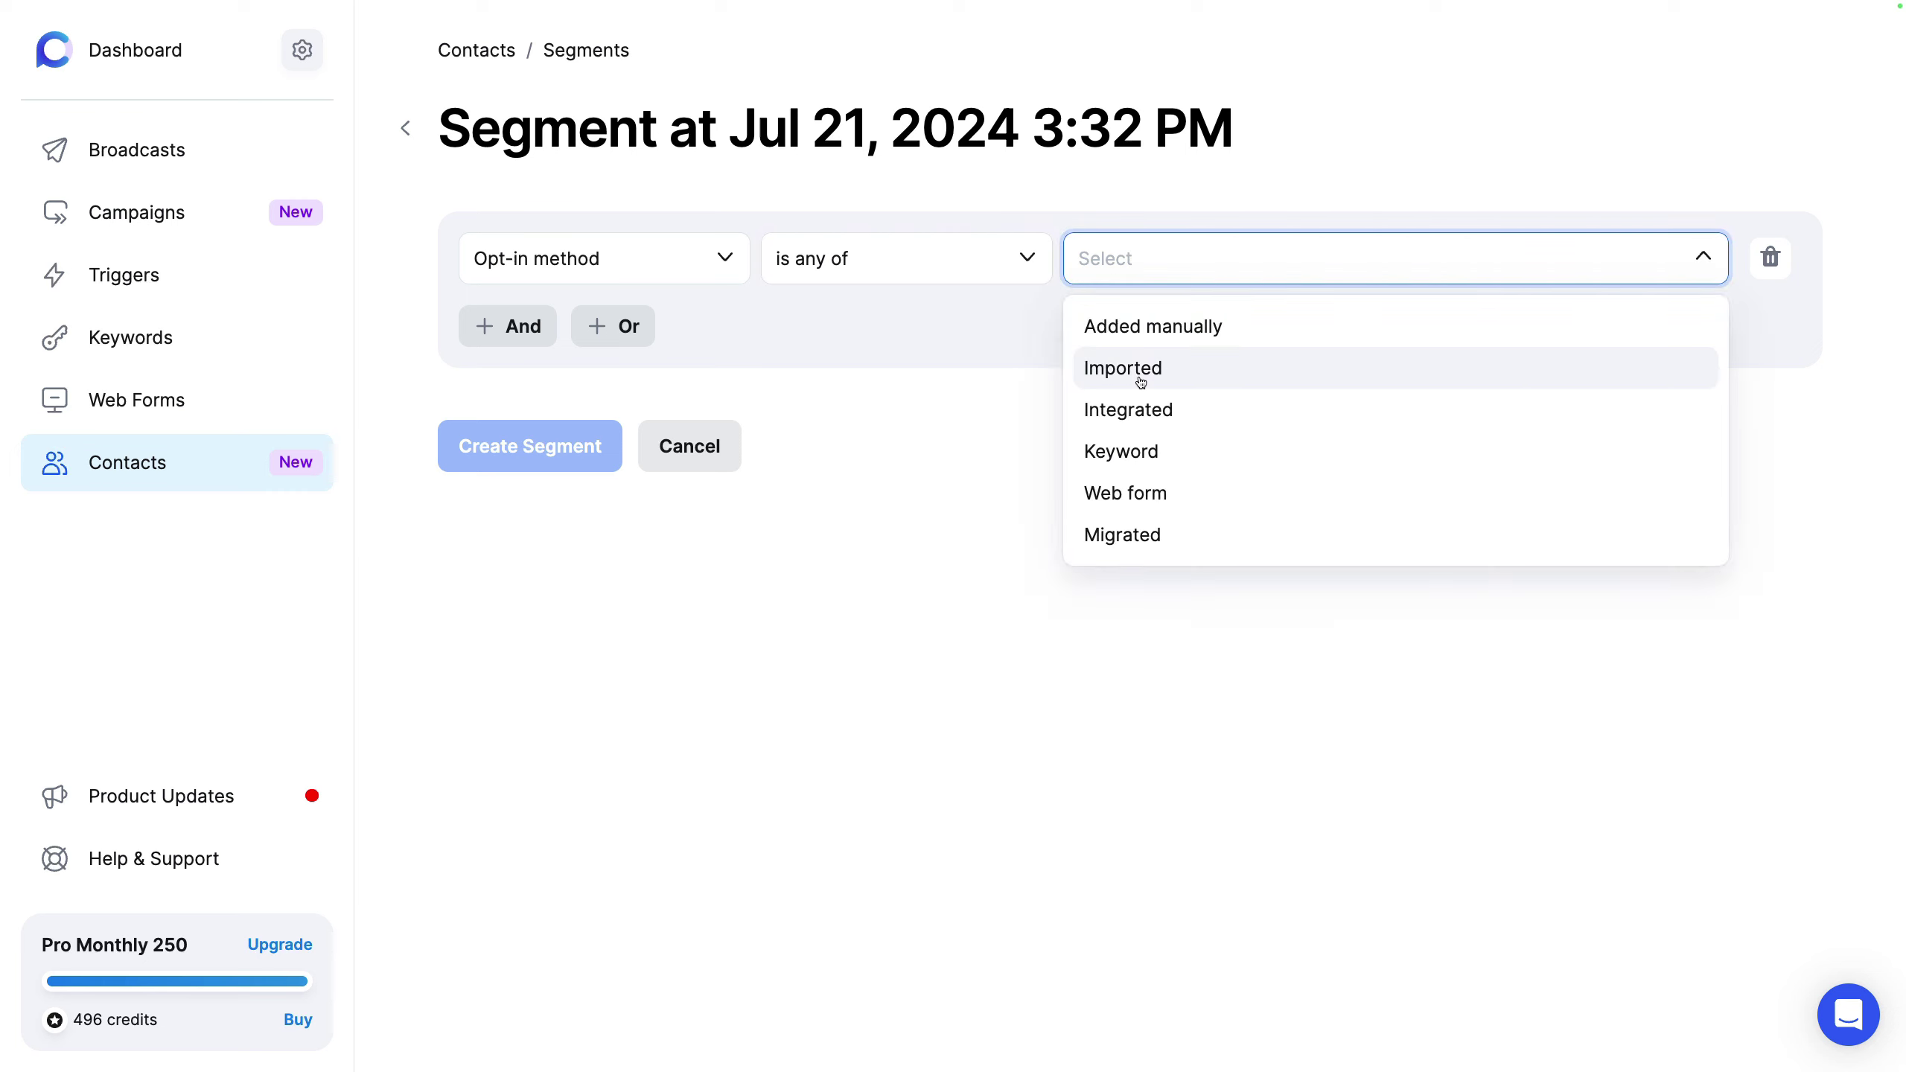
left_click(1141, 457)
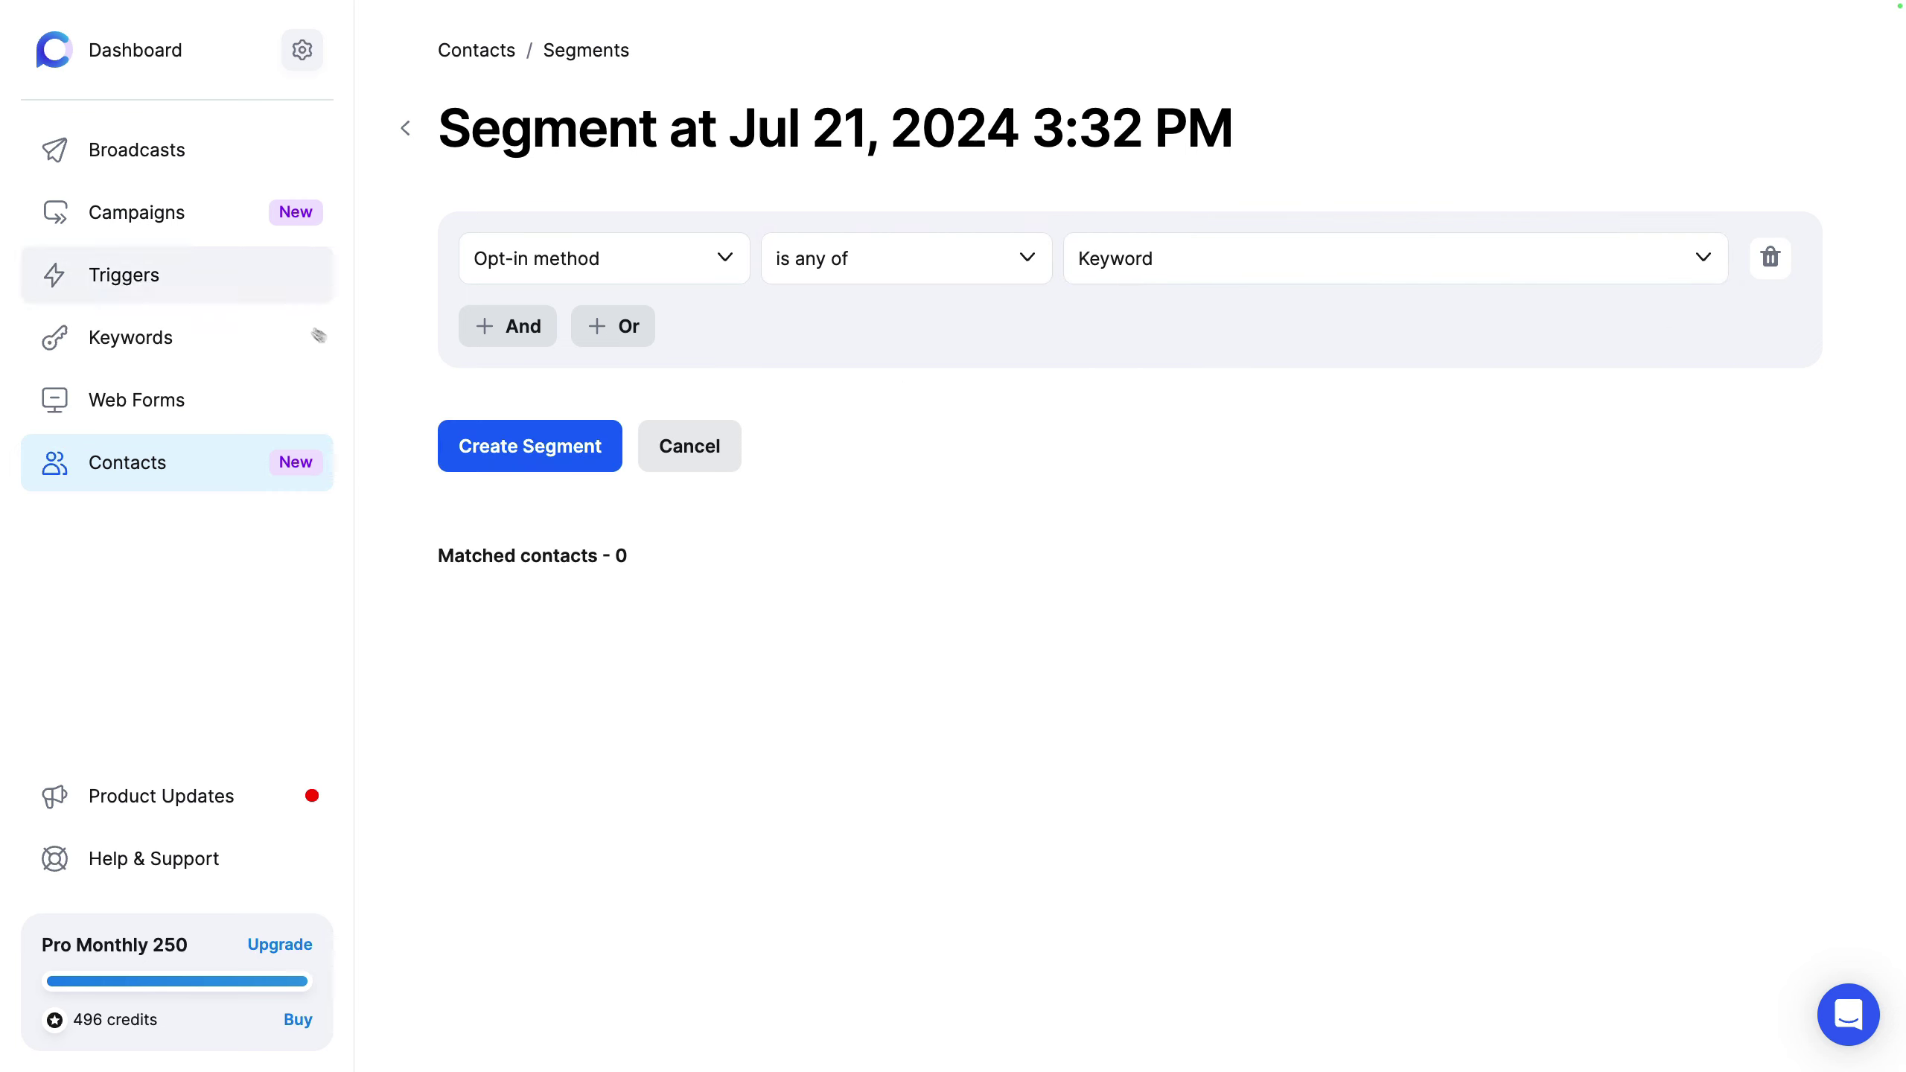
left_click(690, 448)
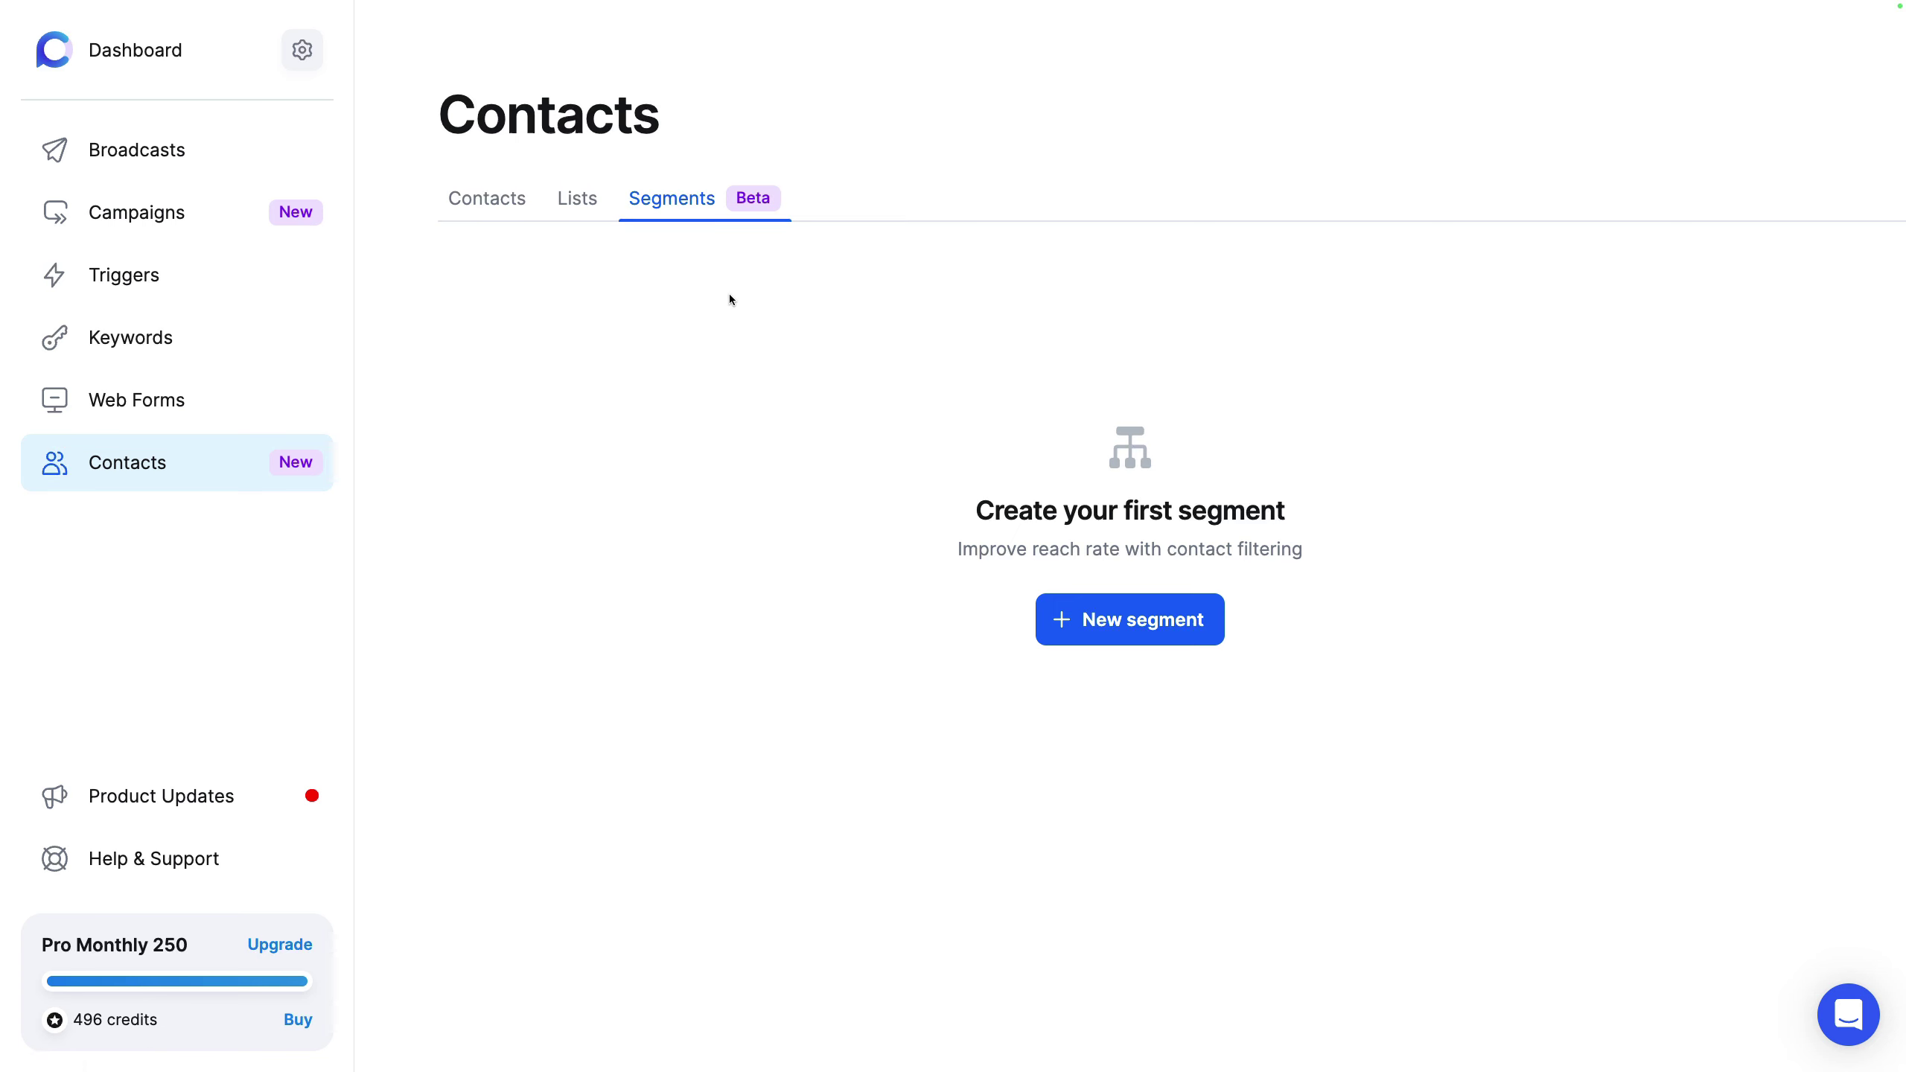
Step: In Company > Team, preview the invite form's roles, keep Member, and close without inviting
left_click(300, 67)
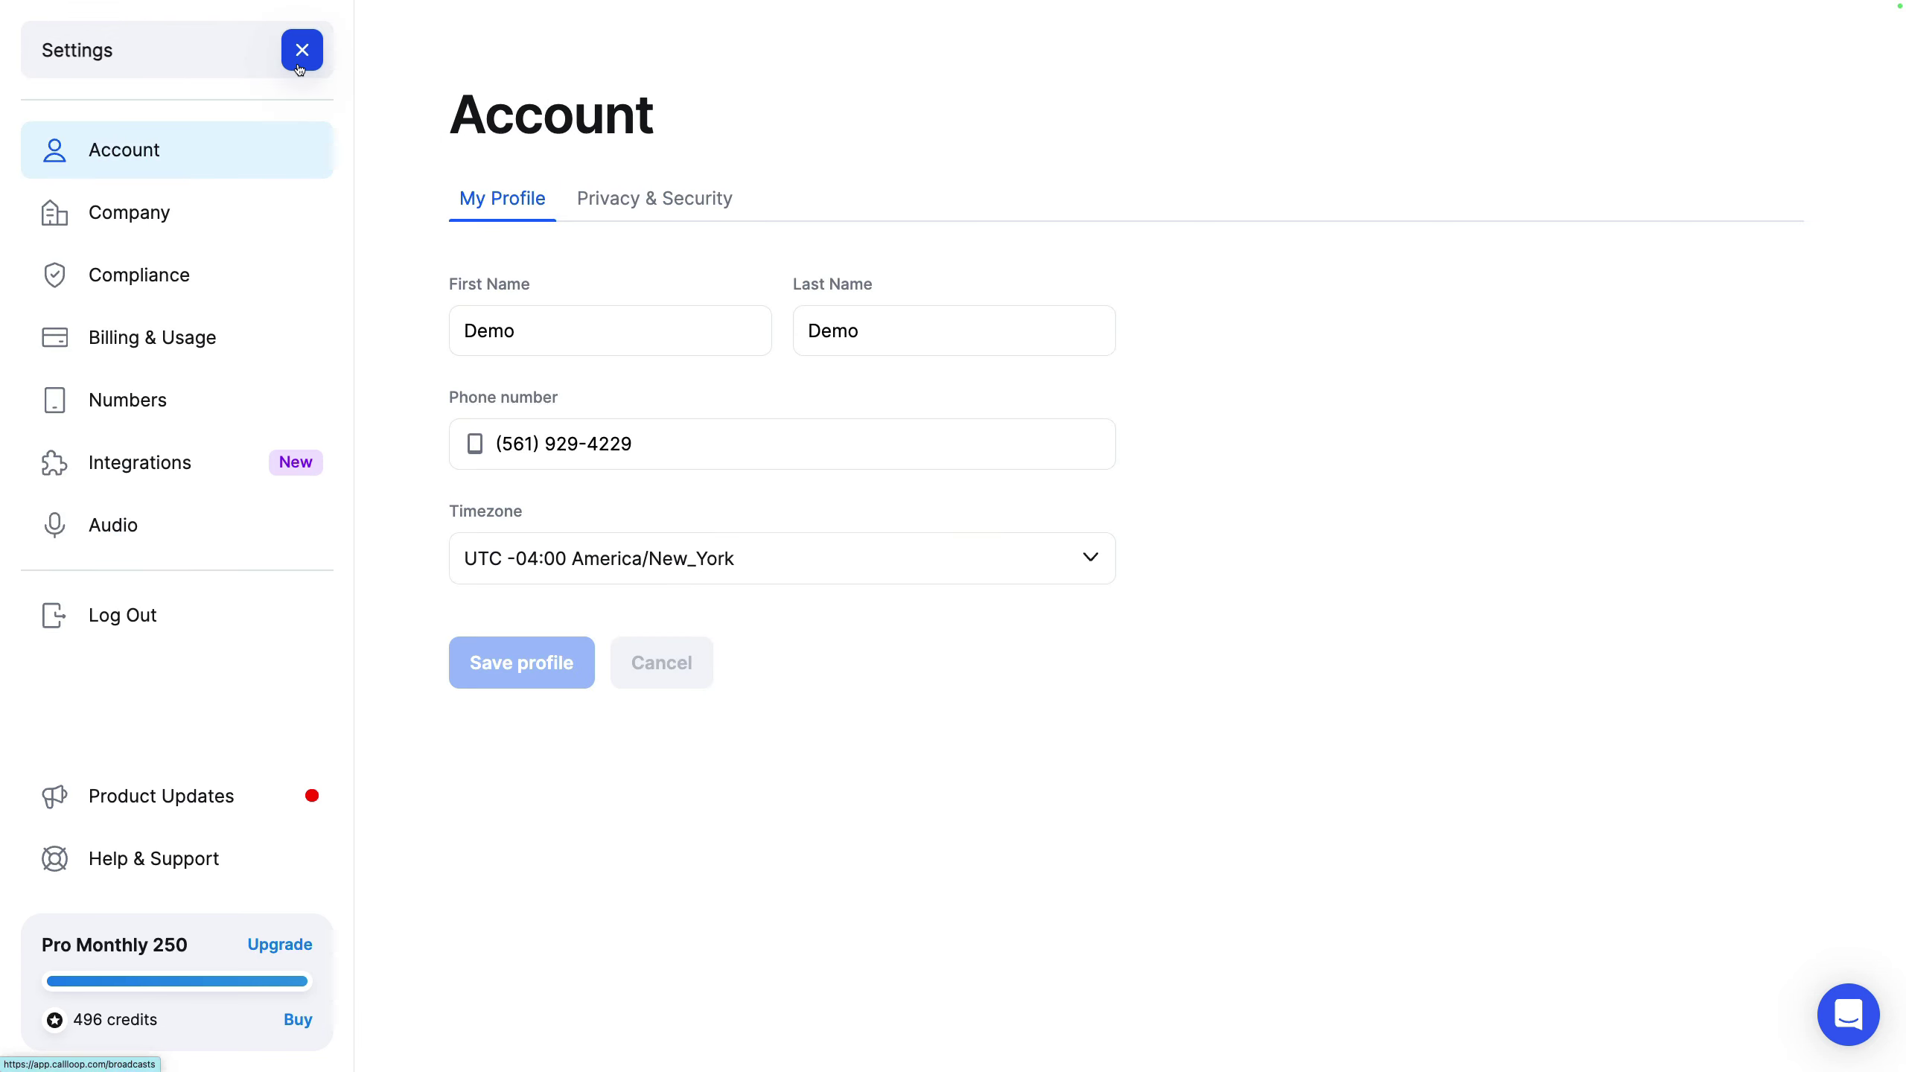
left_click(189, 212)
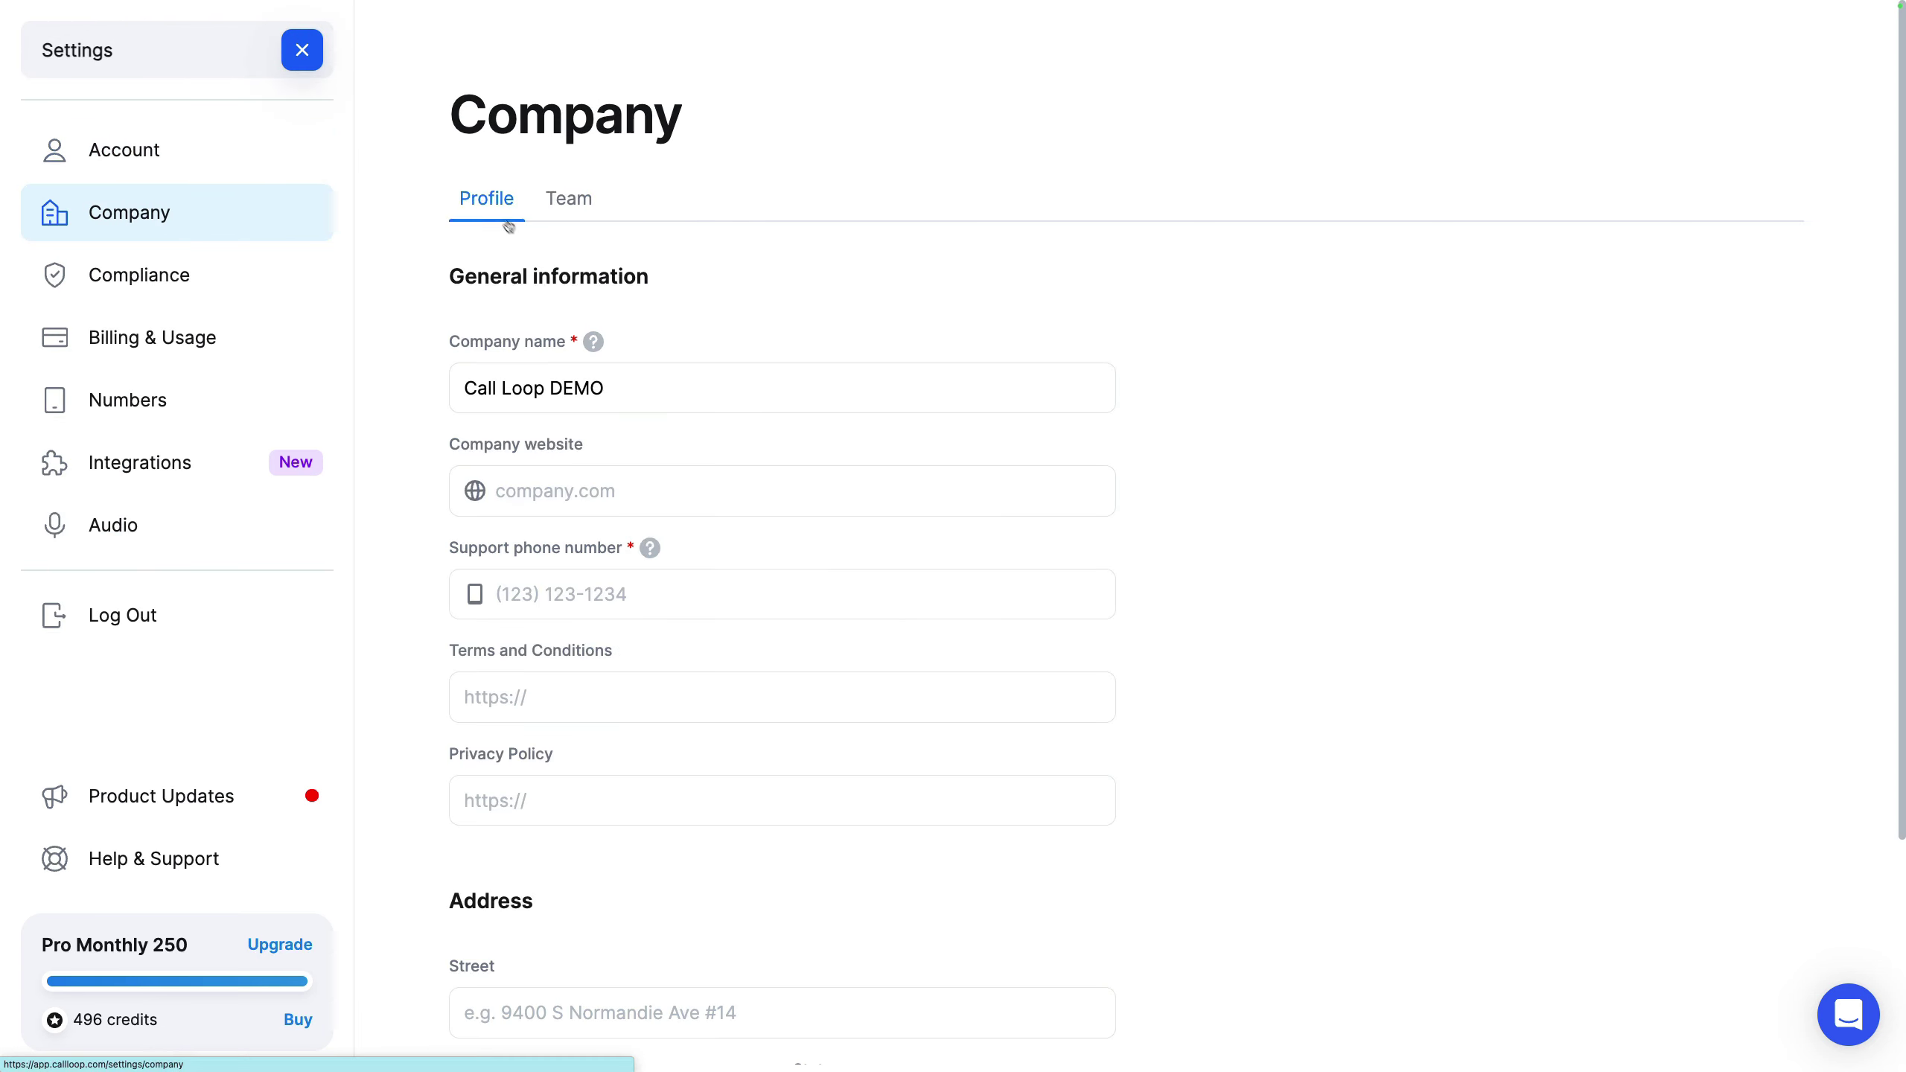
left_click(573, 200)
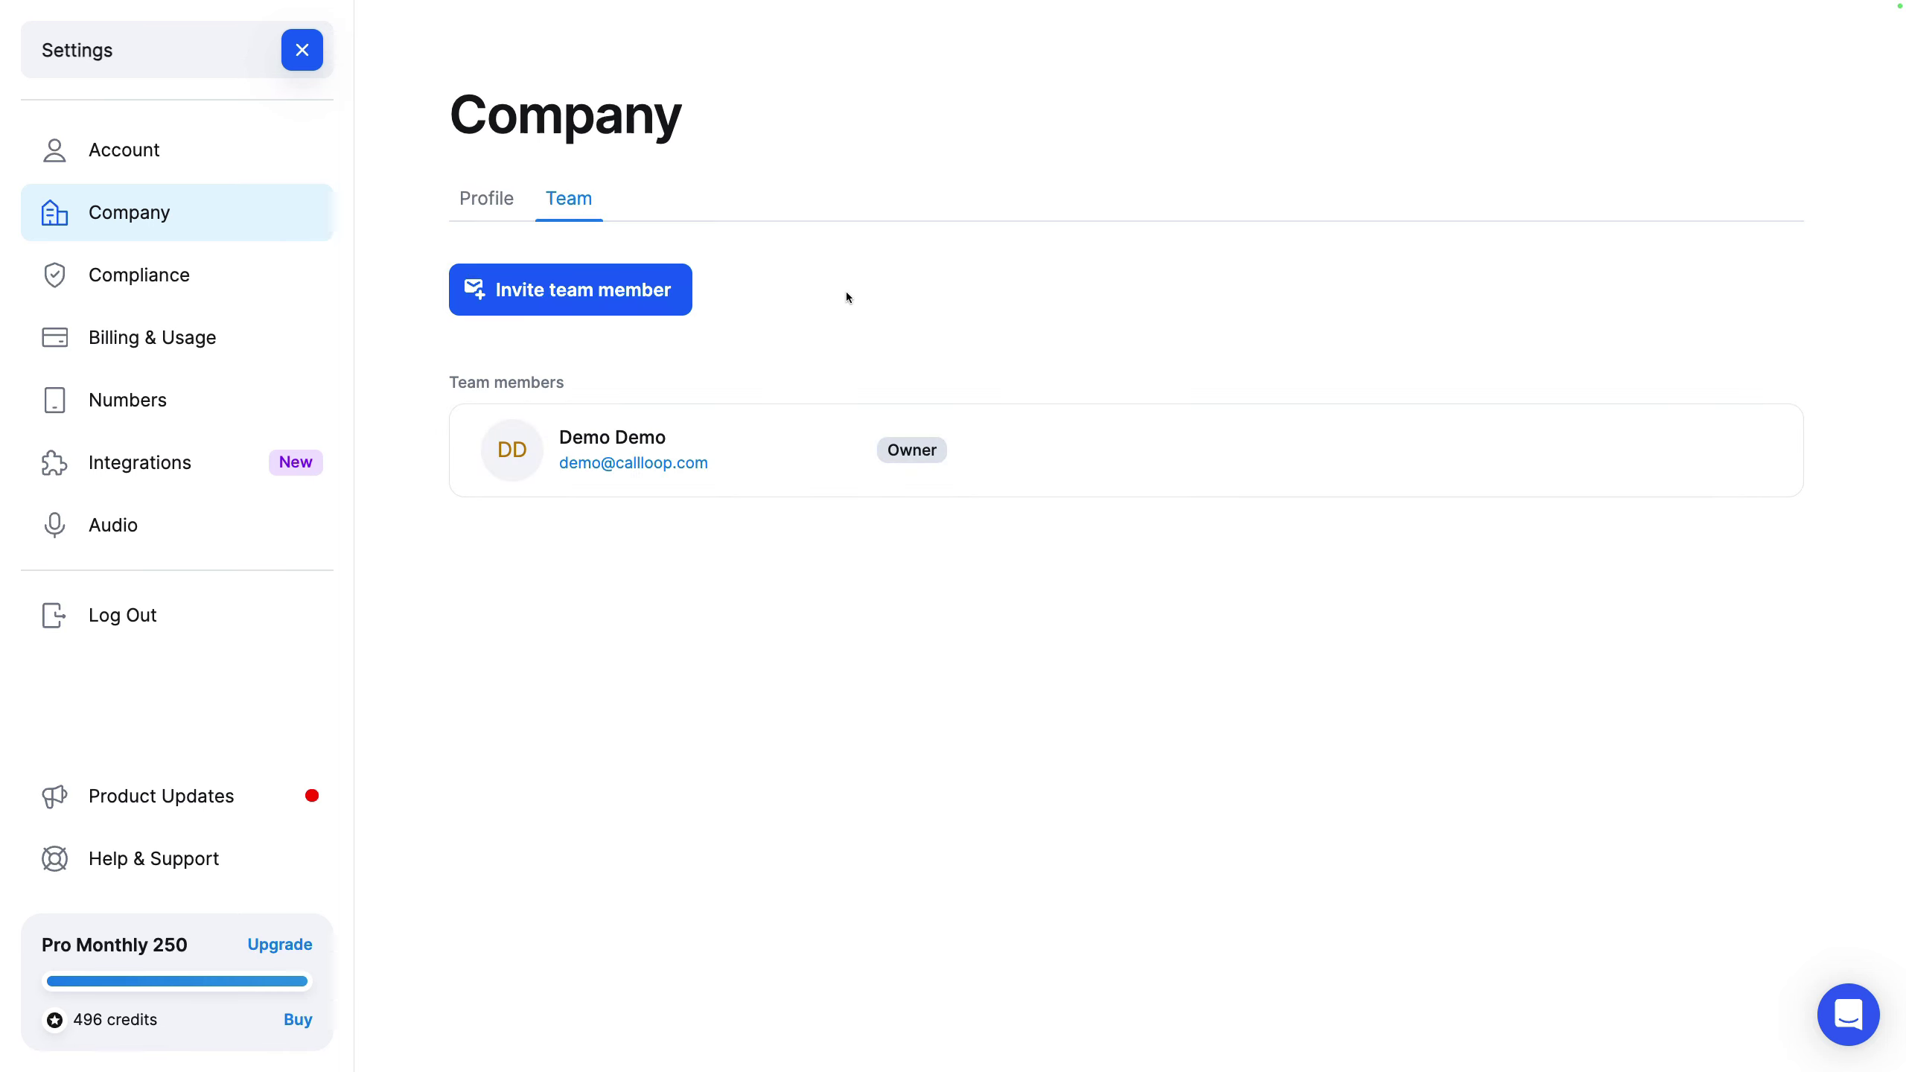
left_click(623, 289)
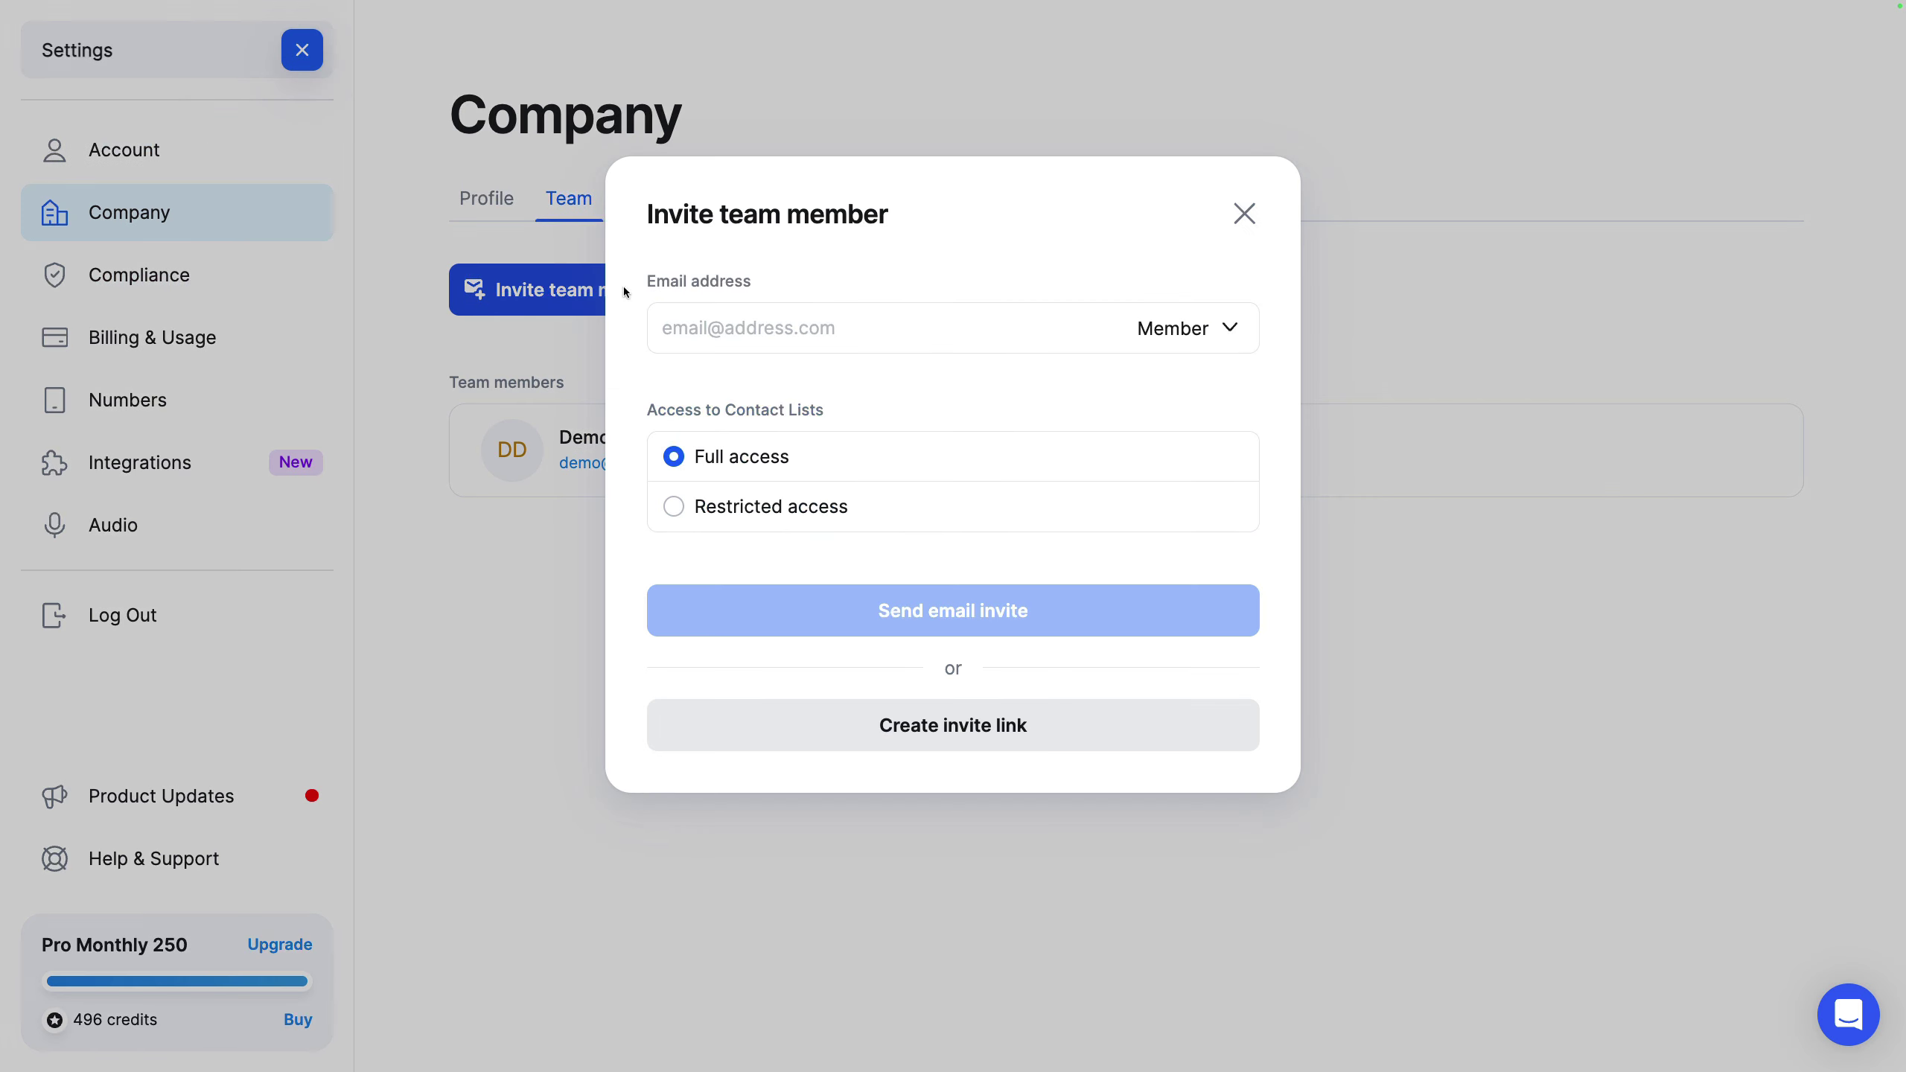
left_click(1229, 328)
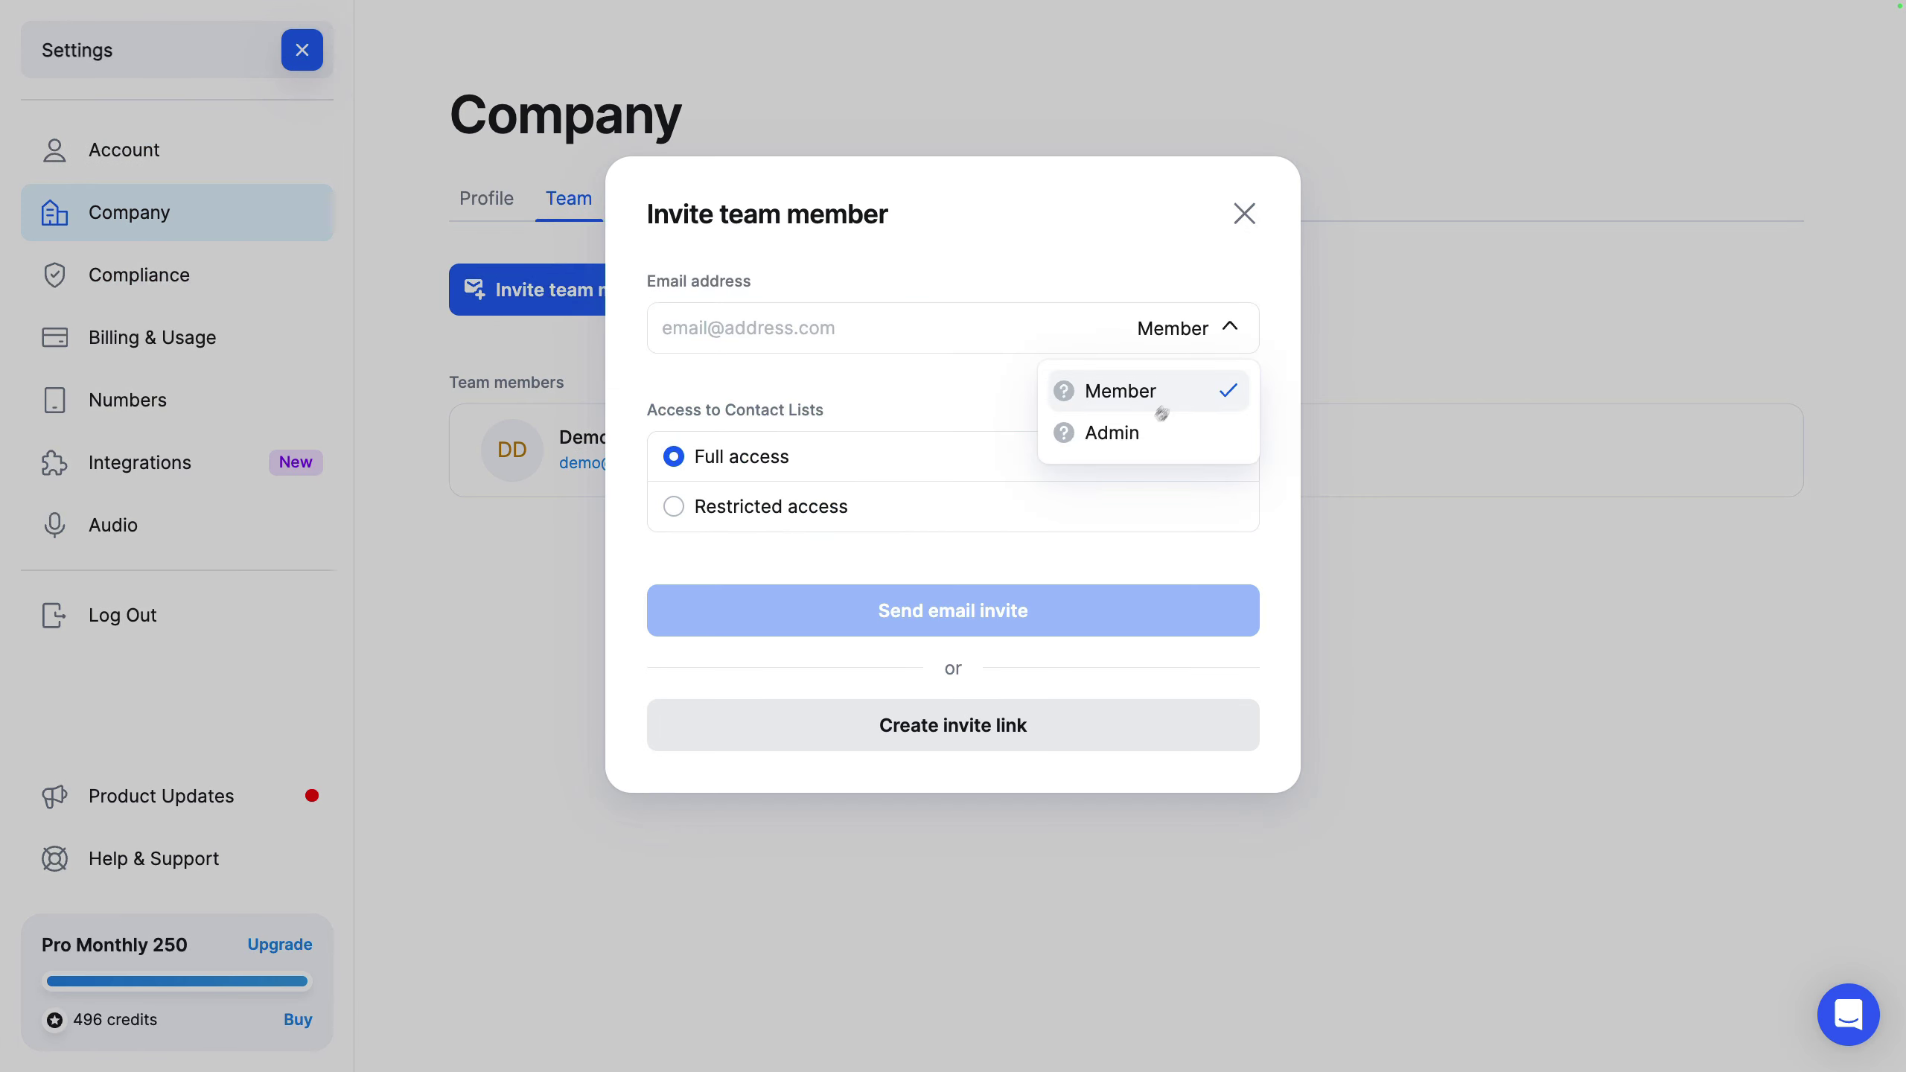
left_click(968, 222)
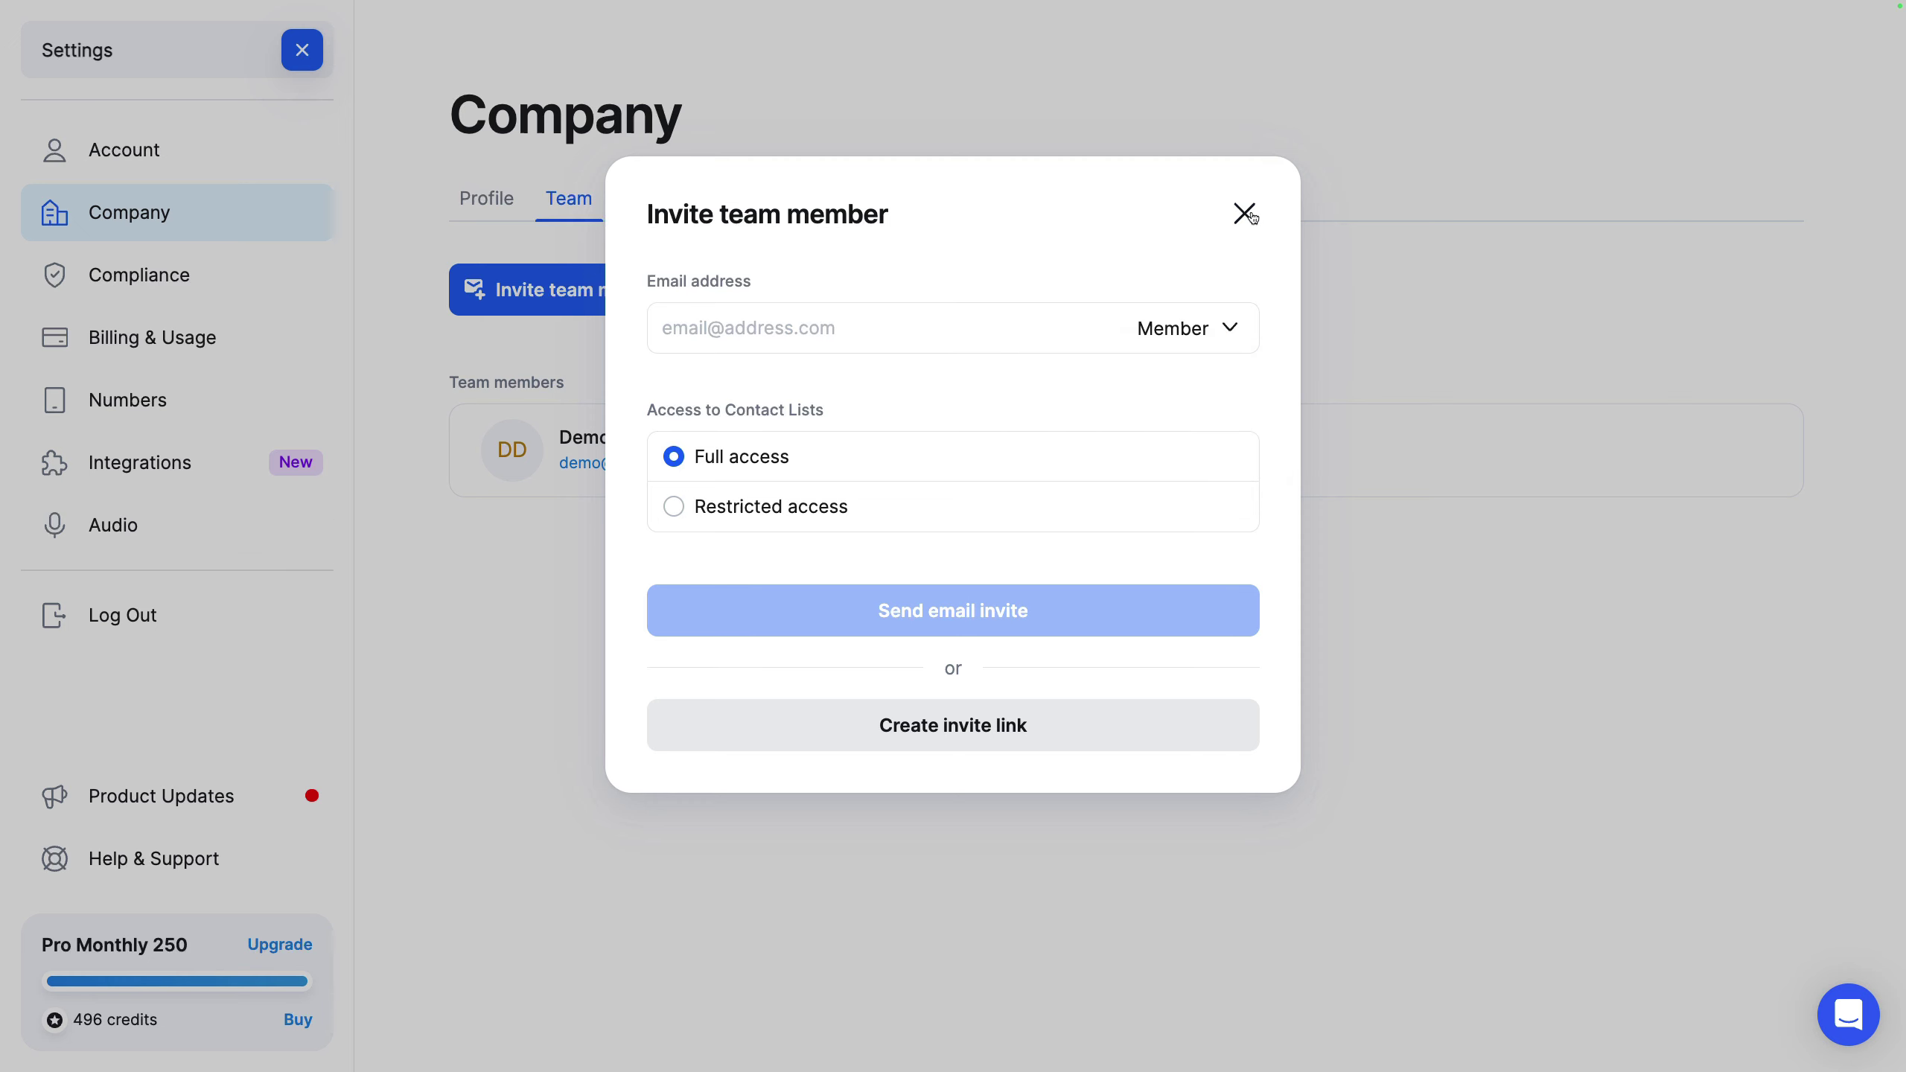
left_click(1244, 214)
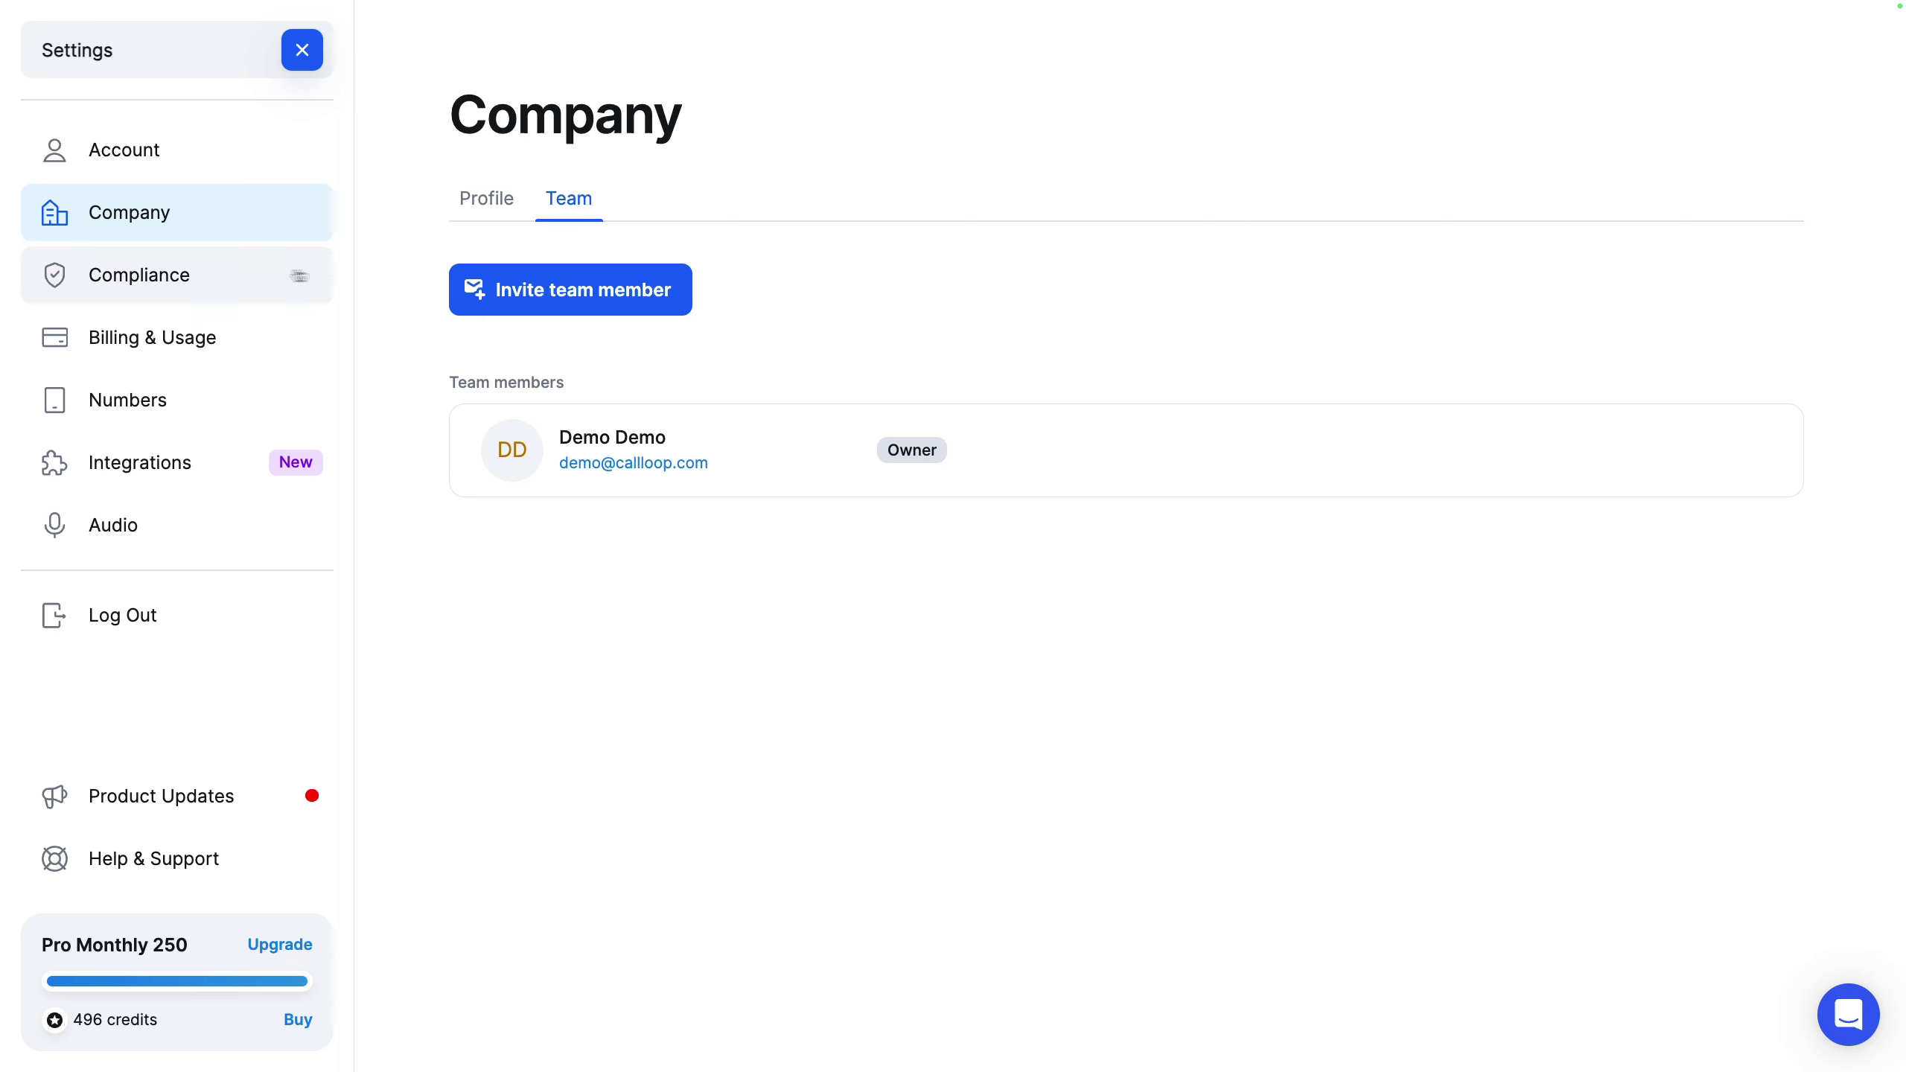
Step: Resume Toll-Free verification in Compliance, browse the Business info form, then close it unchanged
left_click(224, 278)
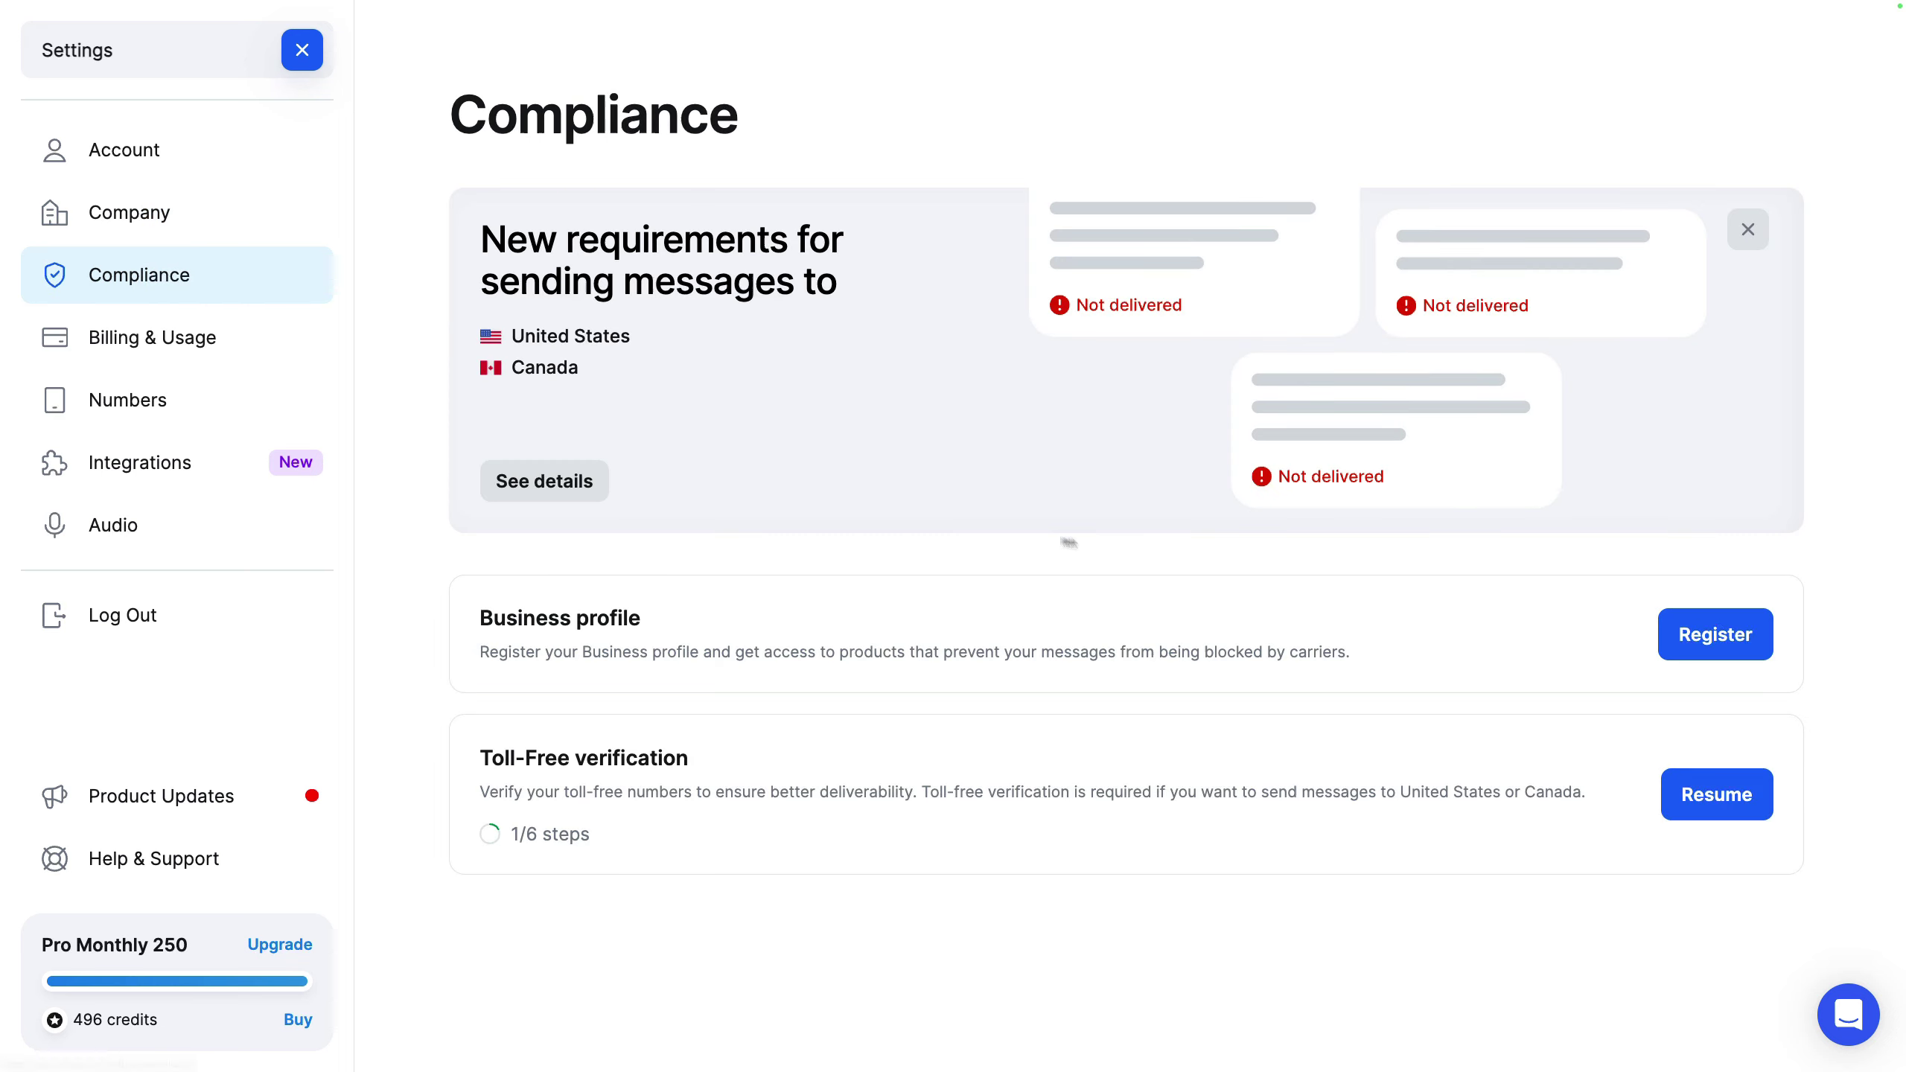
left_click(1728, 785)
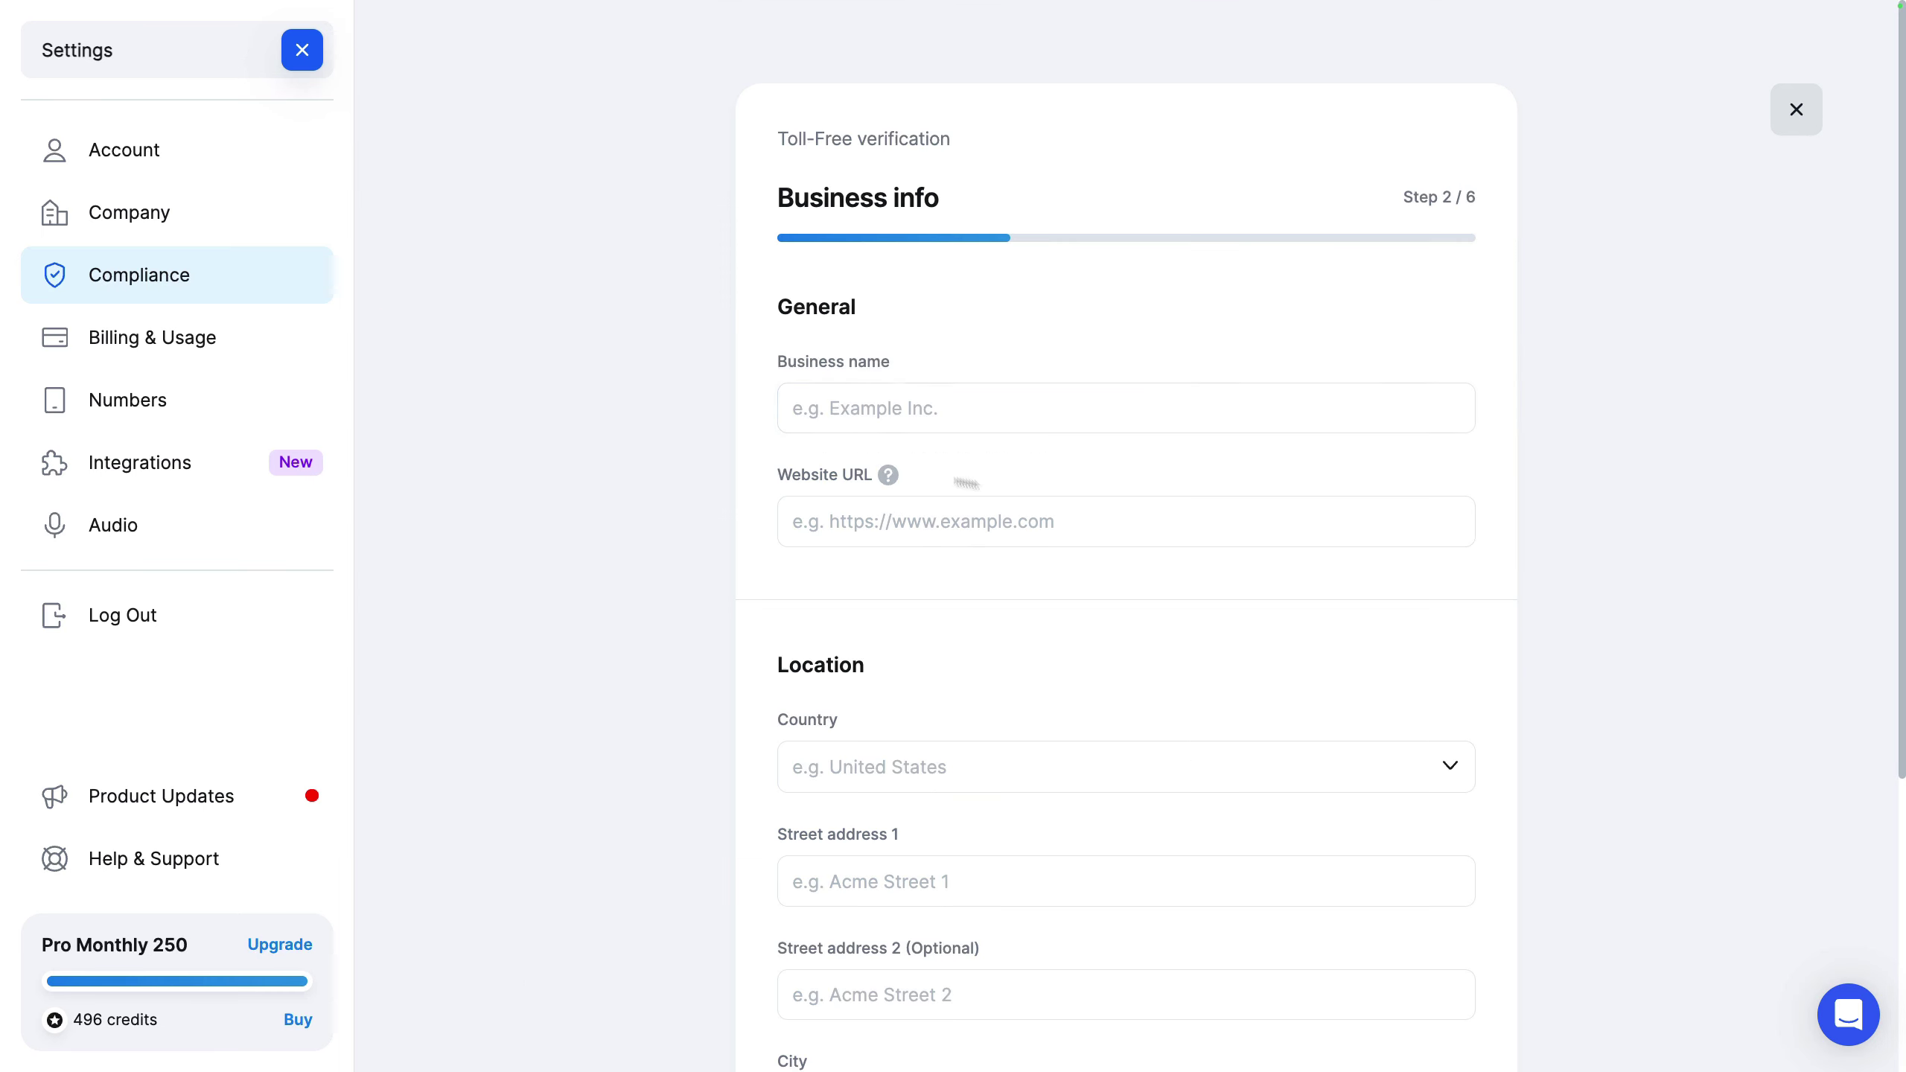
left_click(1035, 513)
scroll(1069, 530, "down", 5)
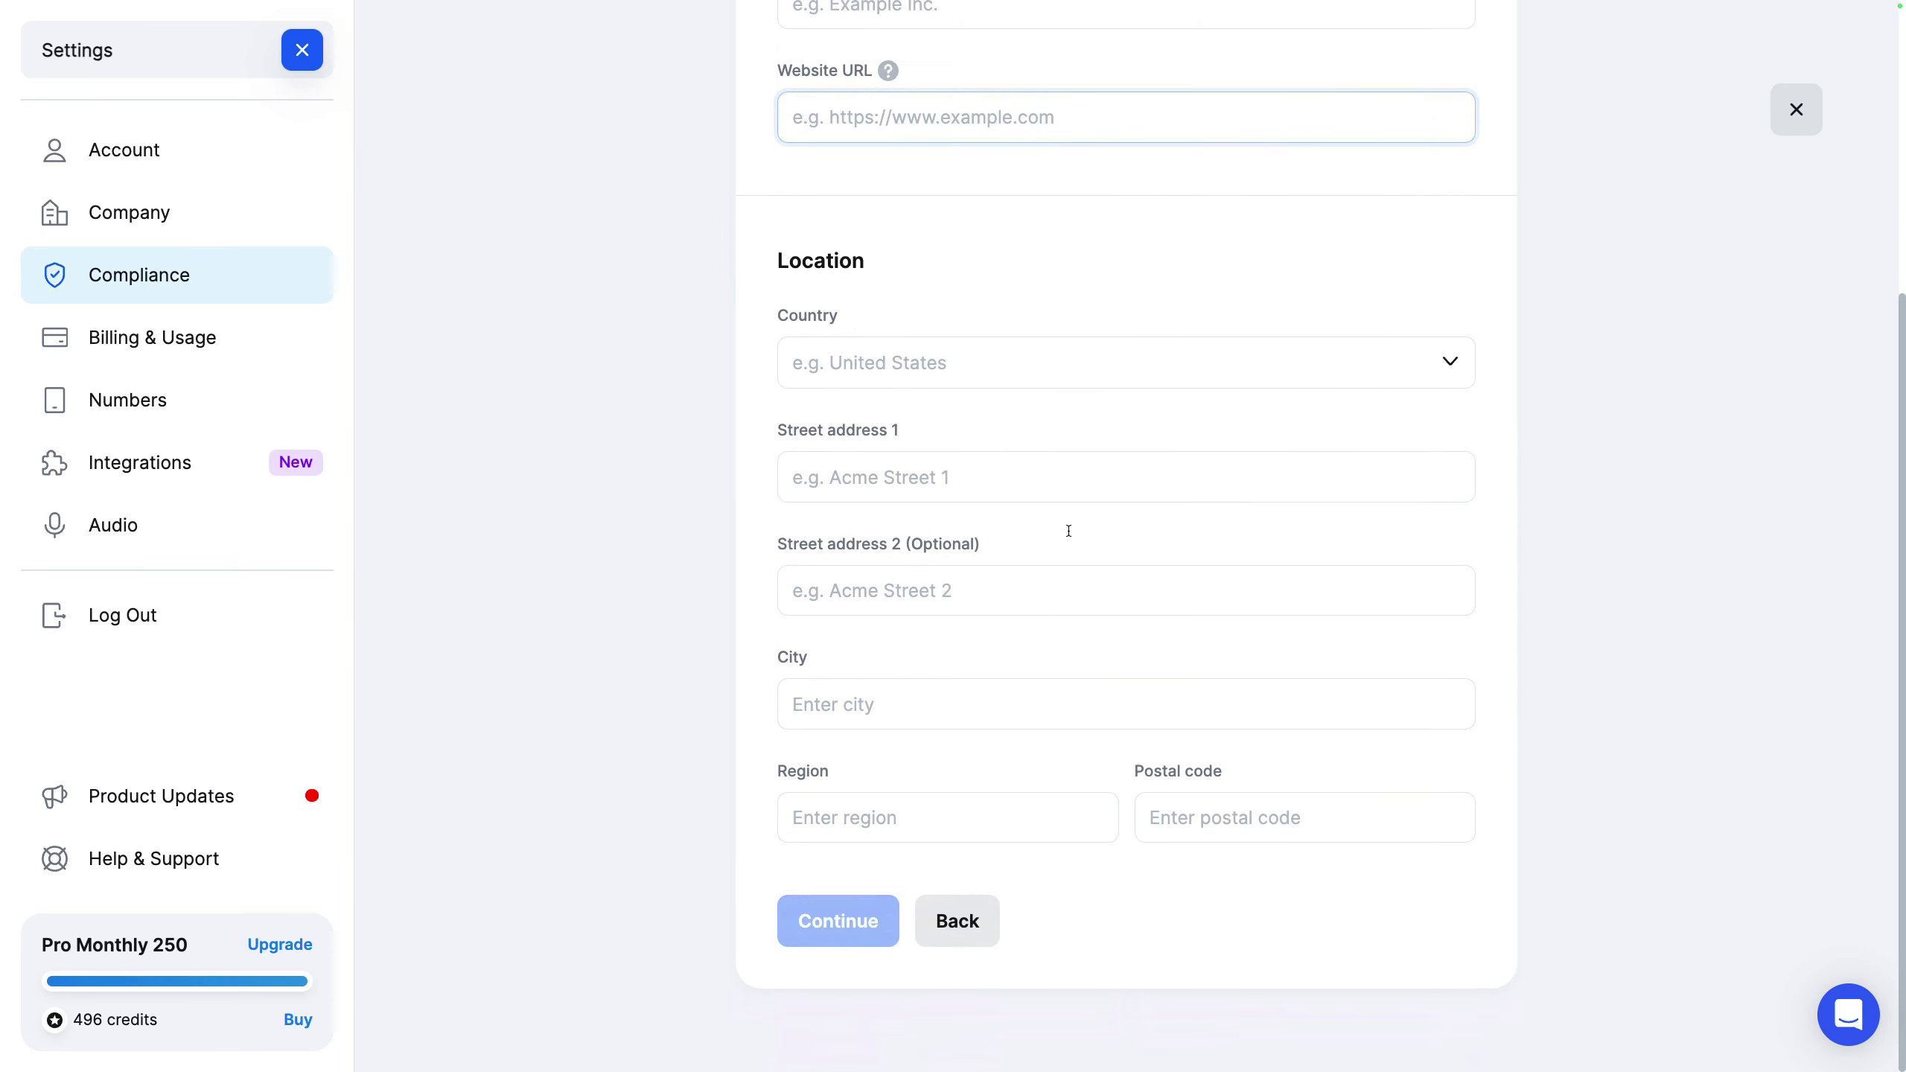
left_click(1070, 535)
scroll(1069, 535, "up", 5)
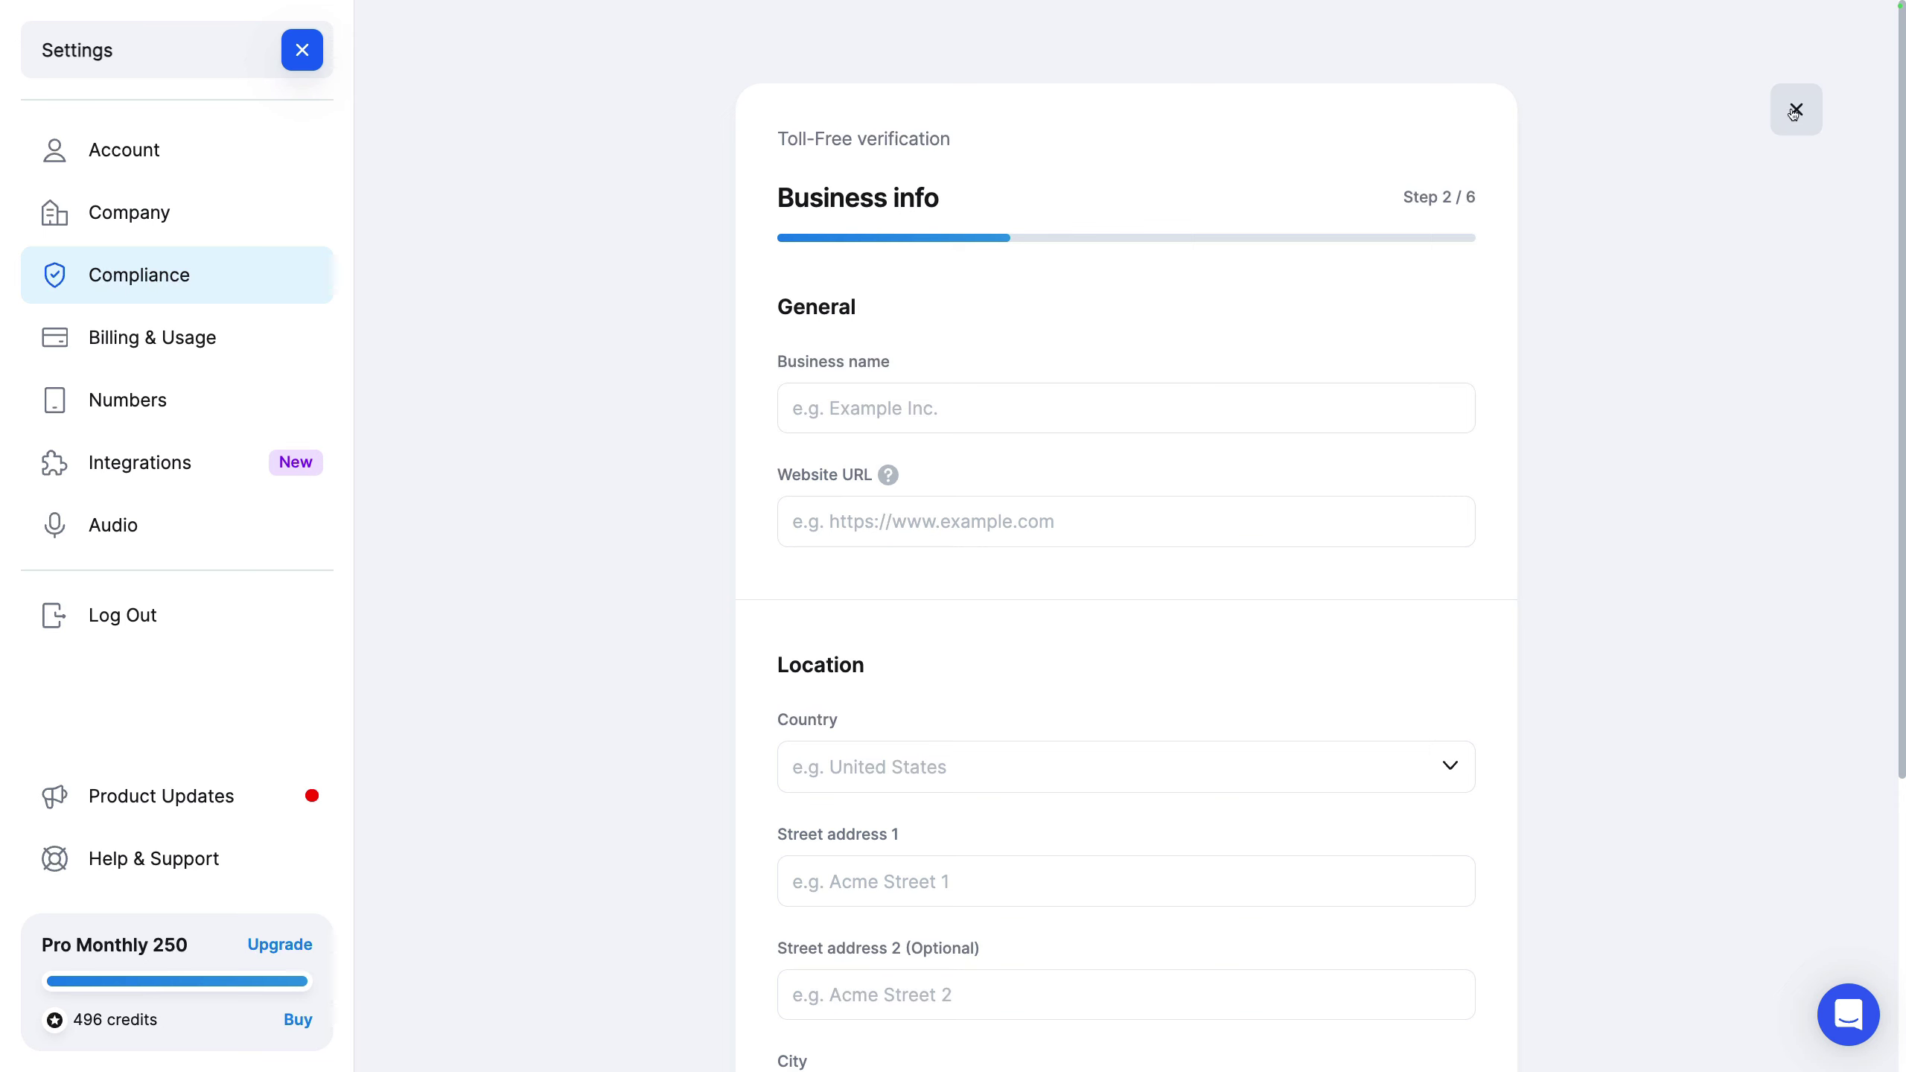
left_click(1794, 110)
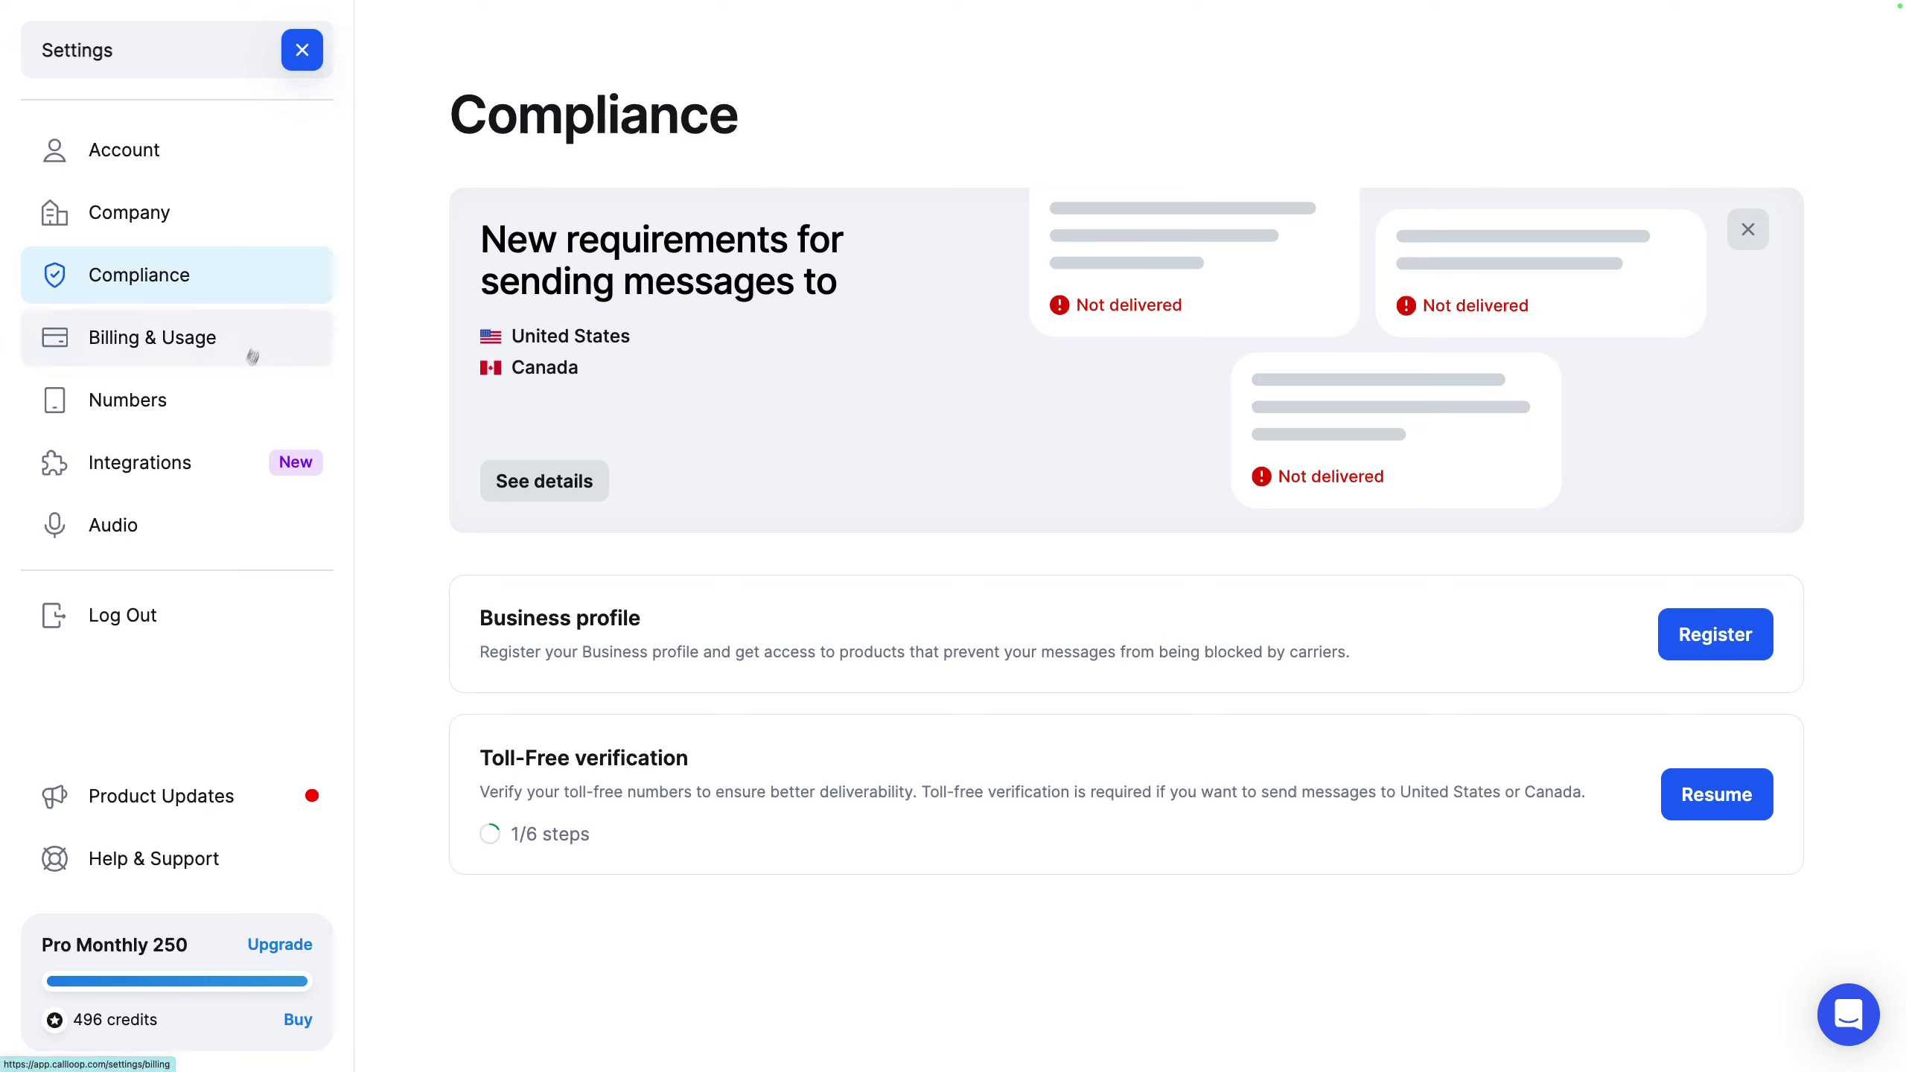
Step: Check the second toll-free number's Call forwarding dialog in Numbers and close it unsaved
left_click(239, 395)
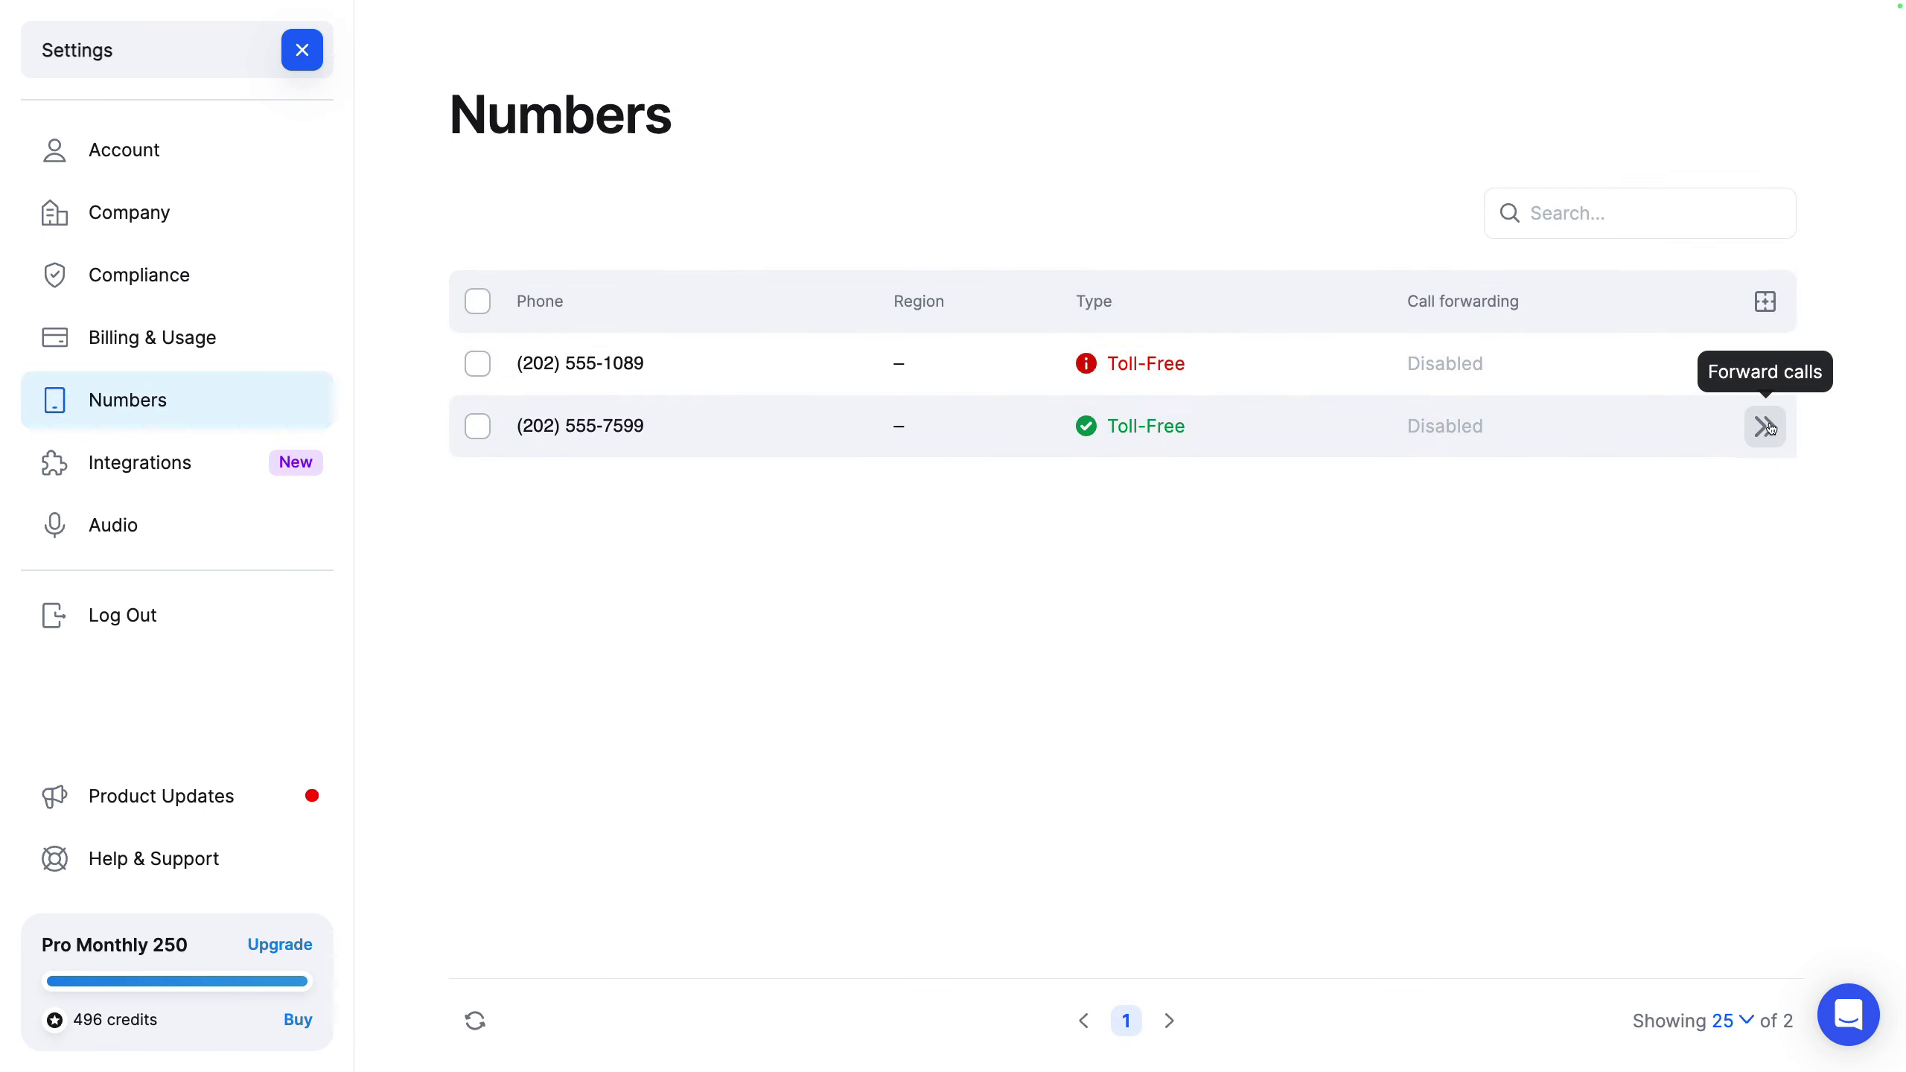
left_click(1768, 426)
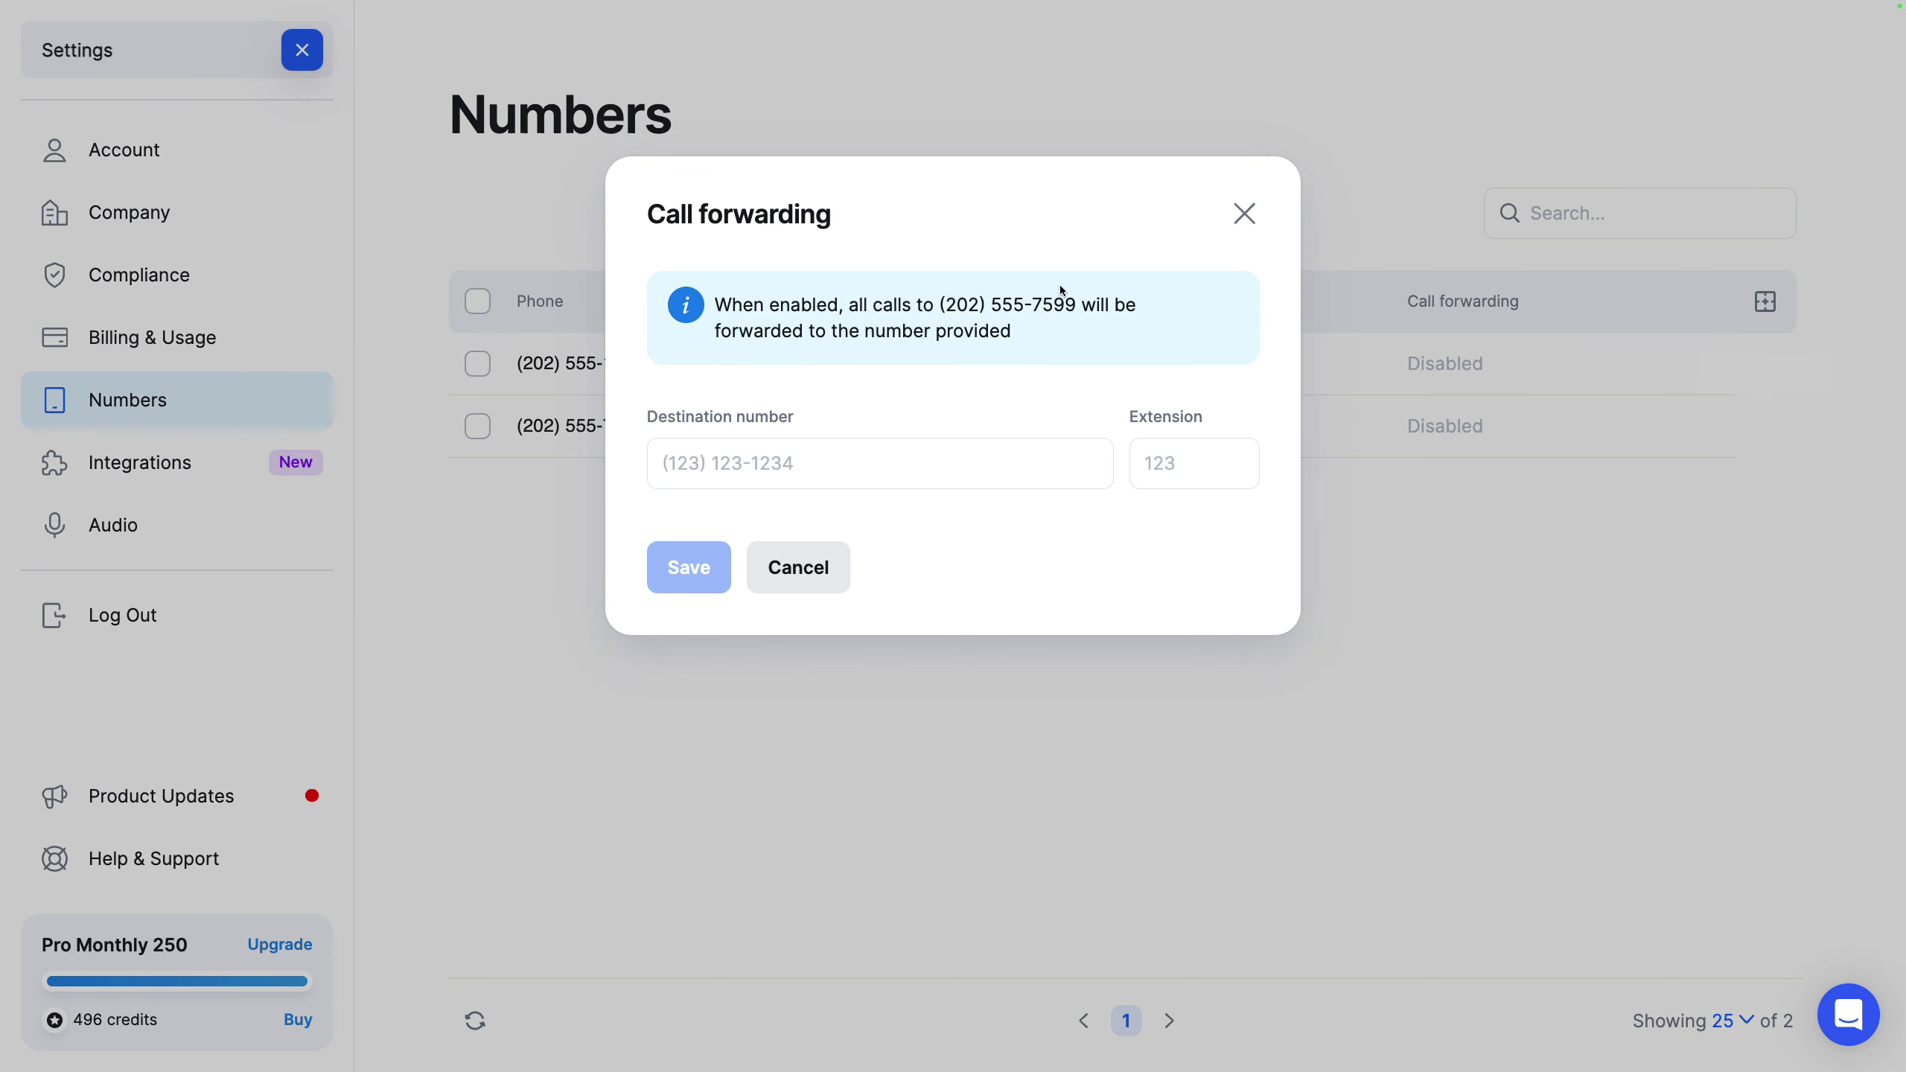
left_click(1245, 215)
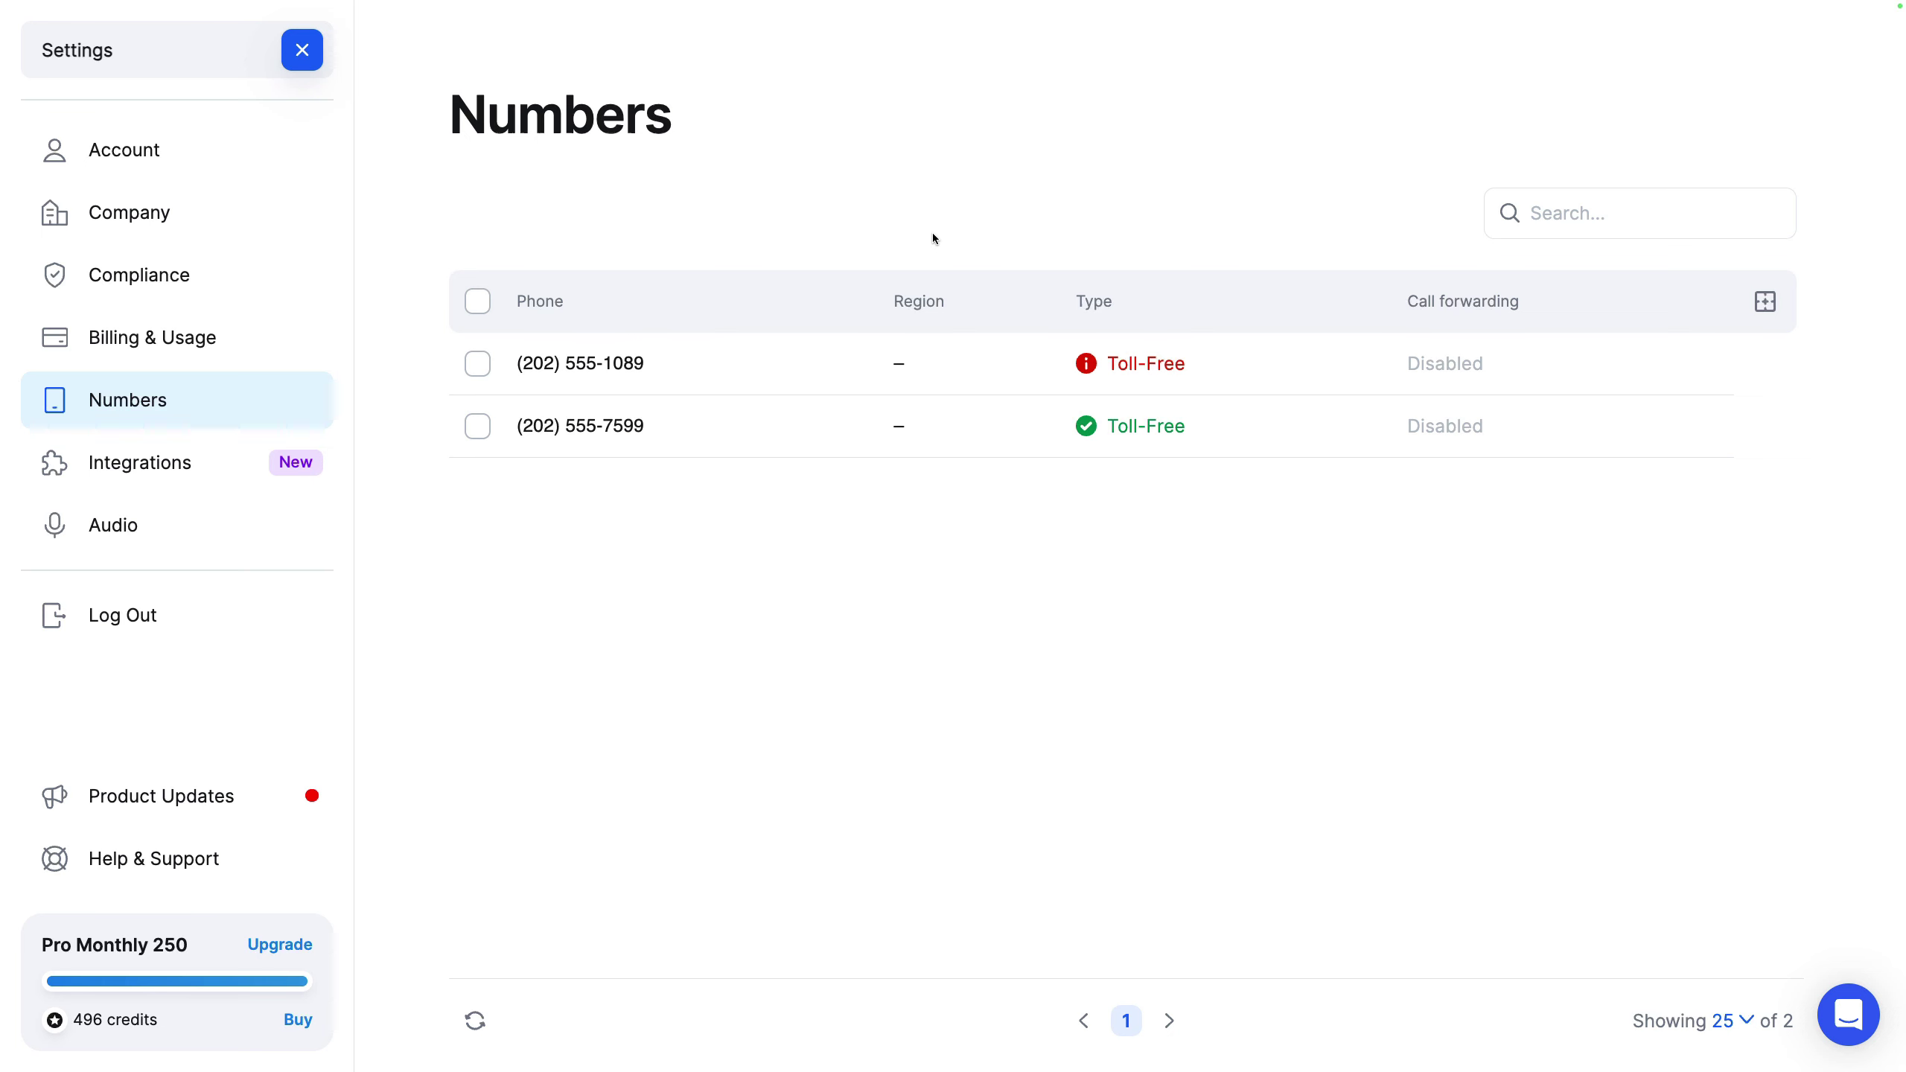
Step: Browse the Integrations page's connector cards, including HubSpot, ActiveCampaign, Keap and Zapier
left_click(232, 453)
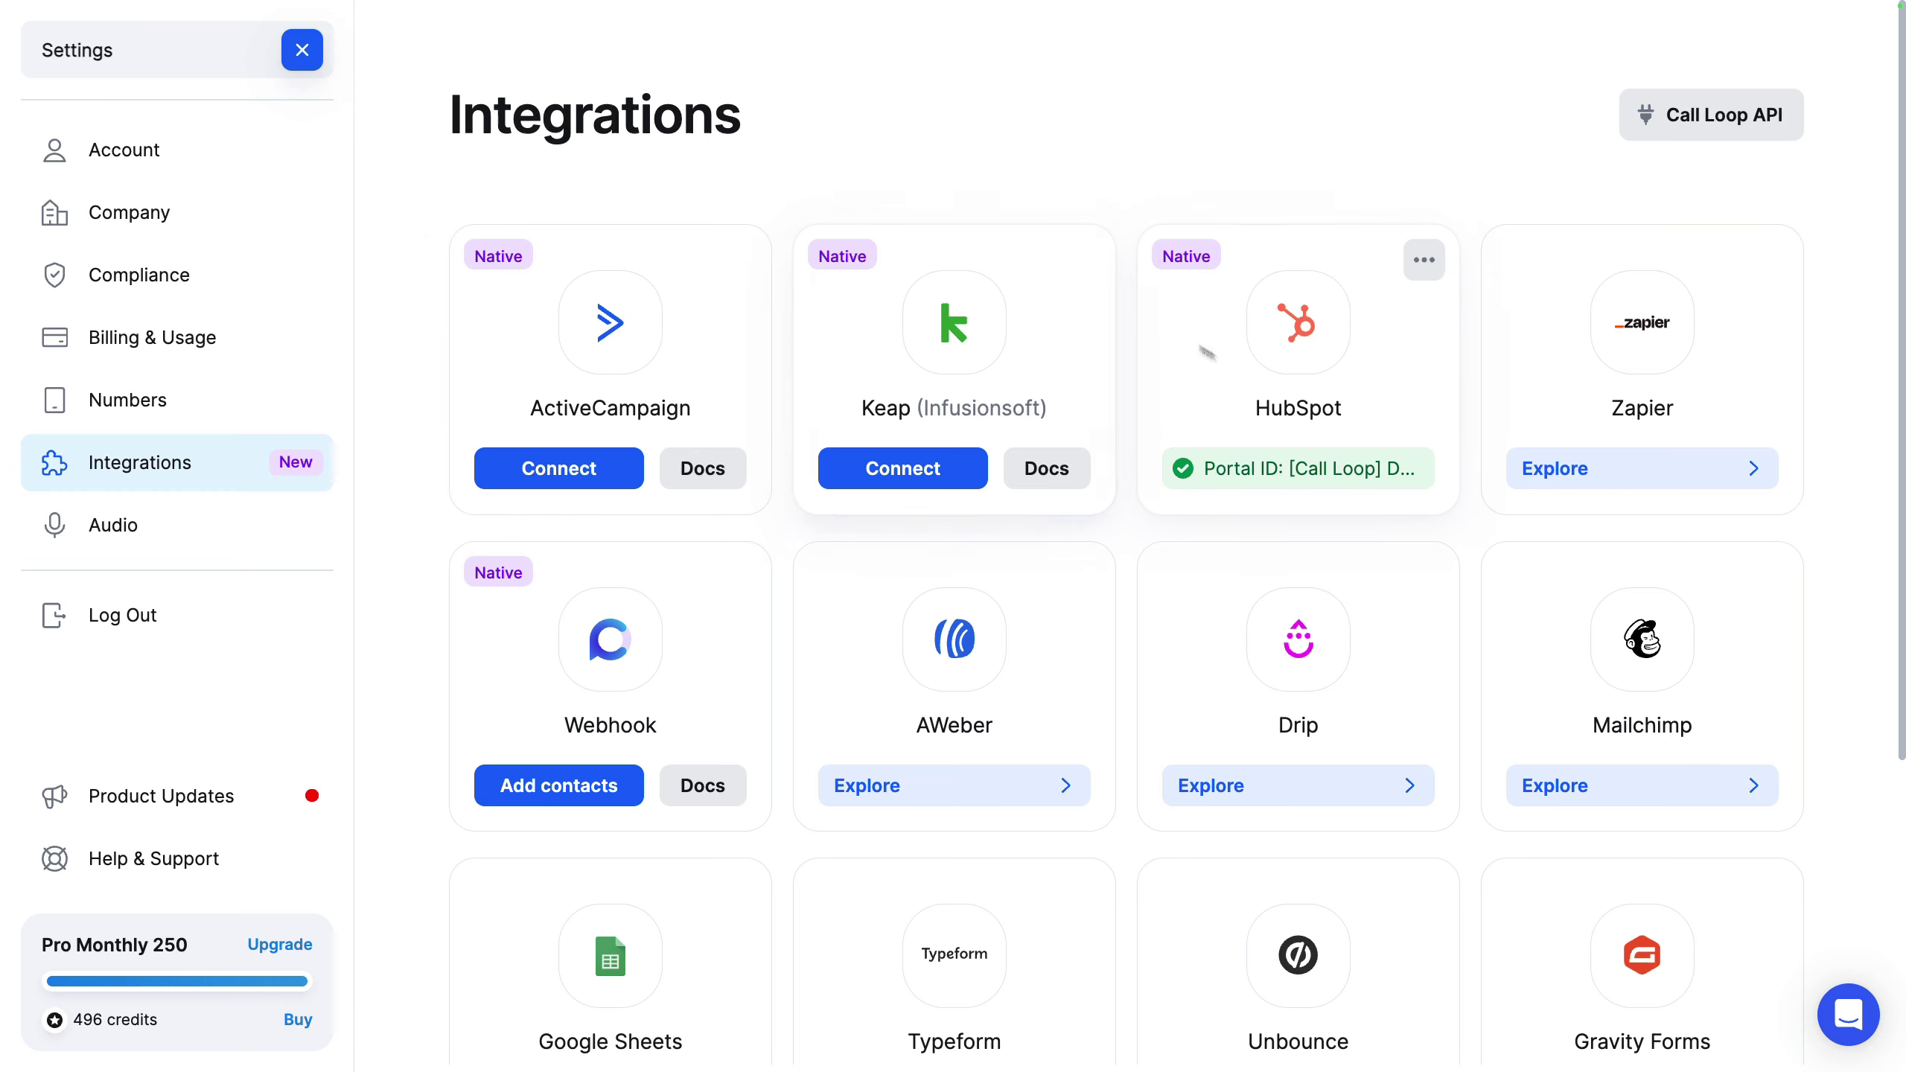
scroll(1602, 369, "down", 5)
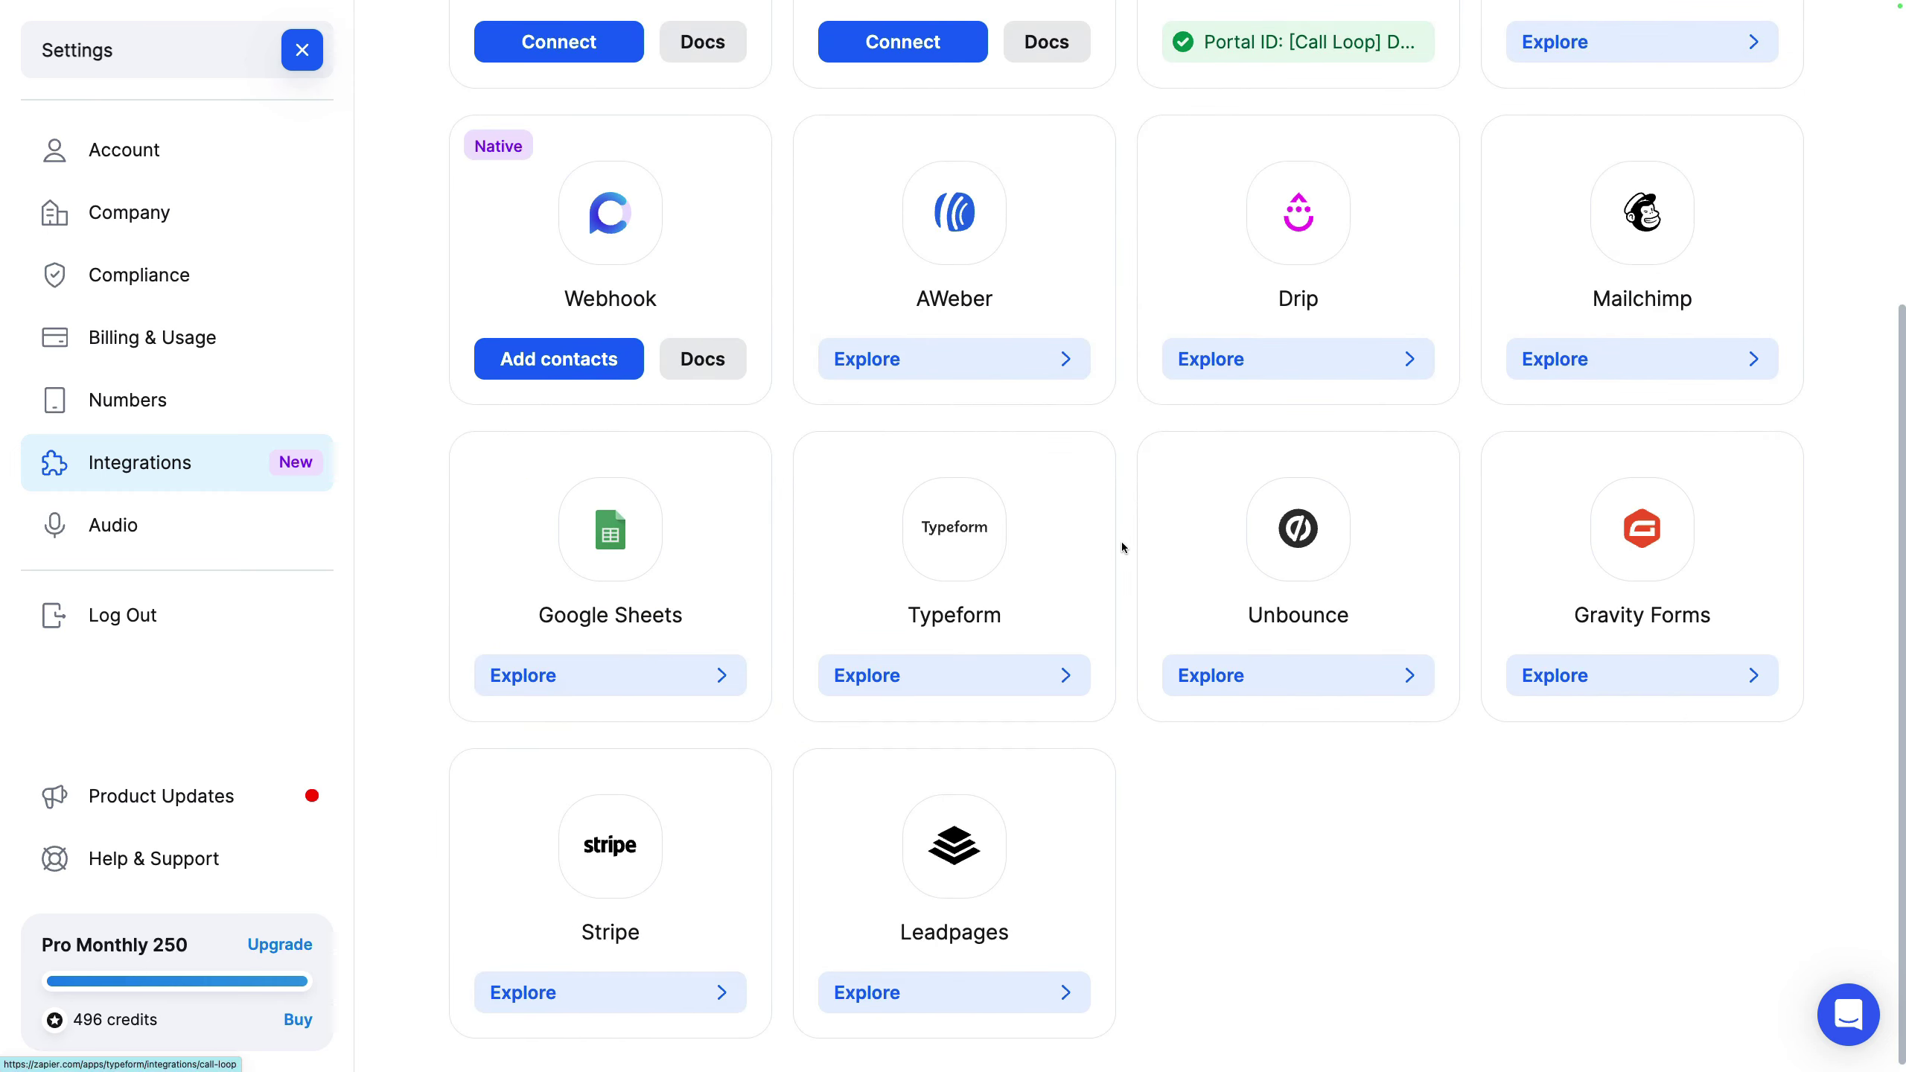
scroll(1124, 545, "up", 5)
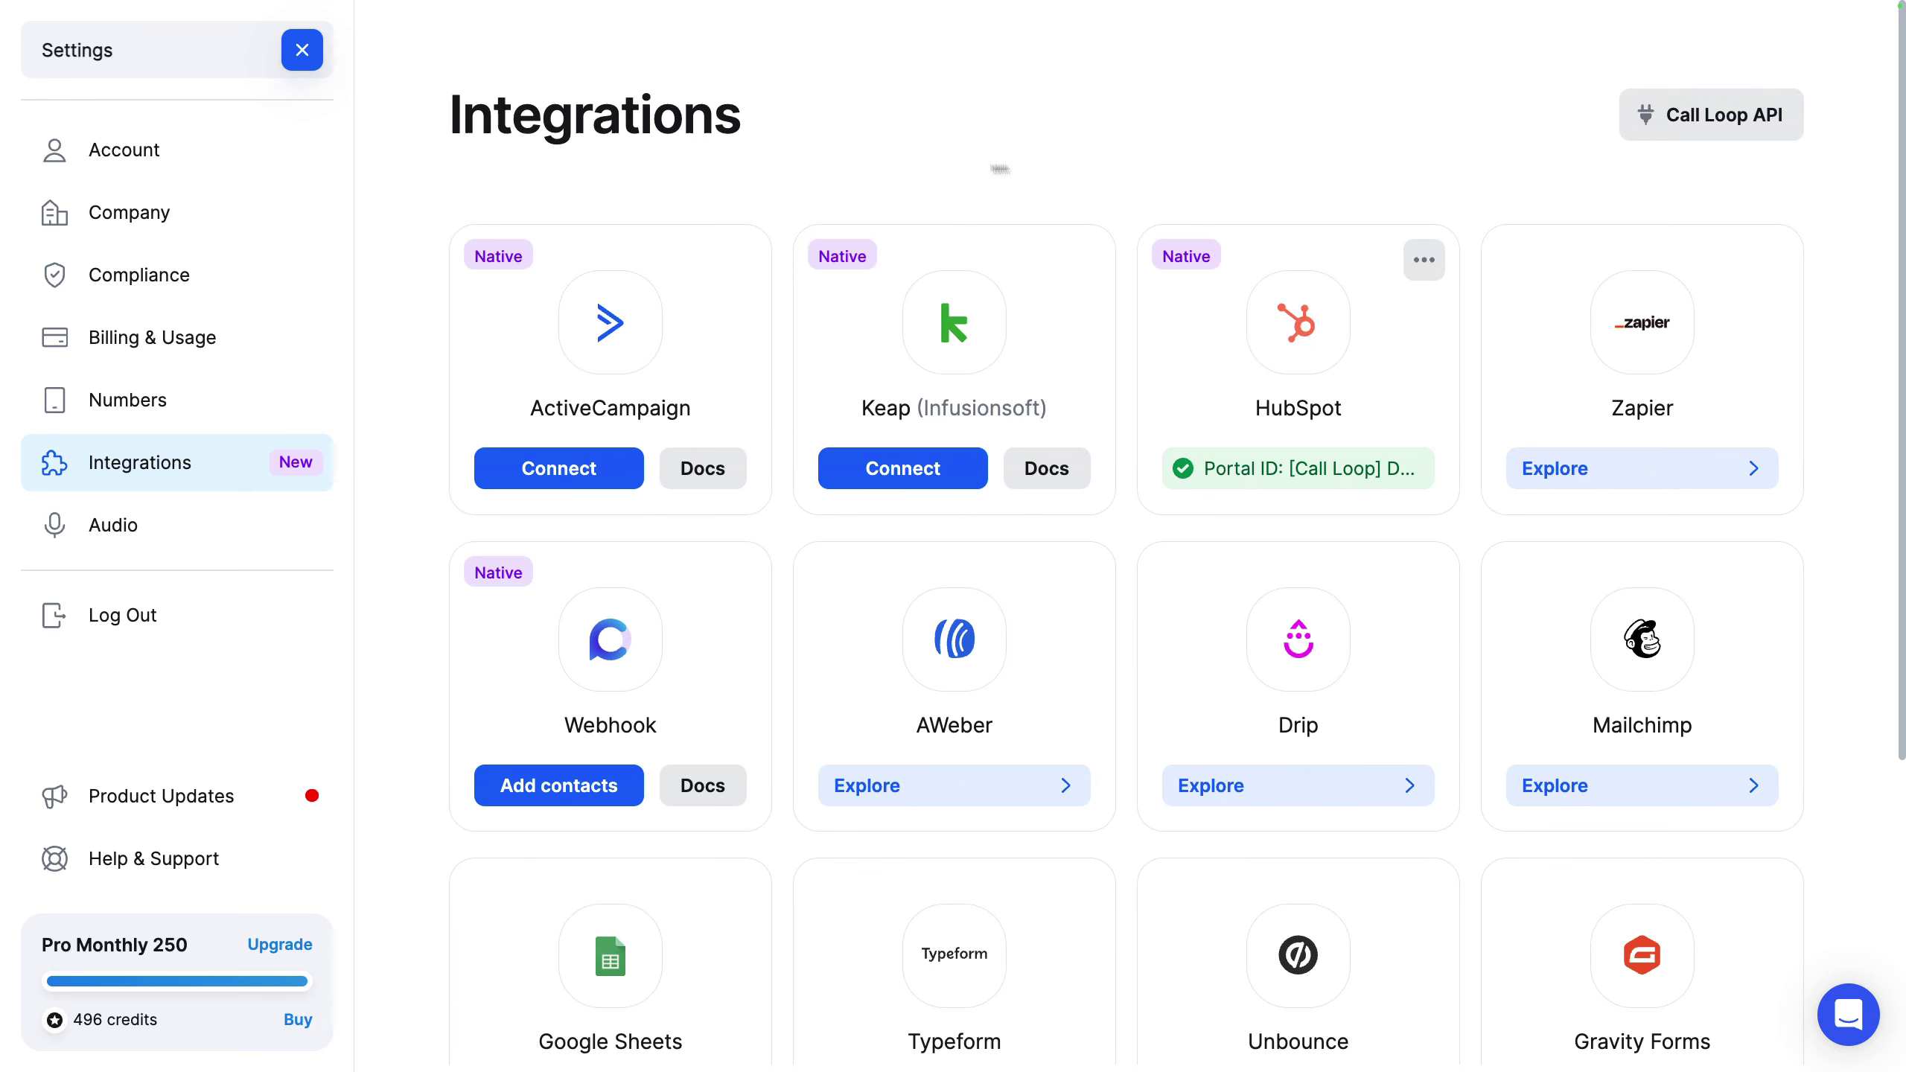
Step: Preview the 5K plan volume, keep Pro Monthly 250, and review the invoices
left_click(223, 345)
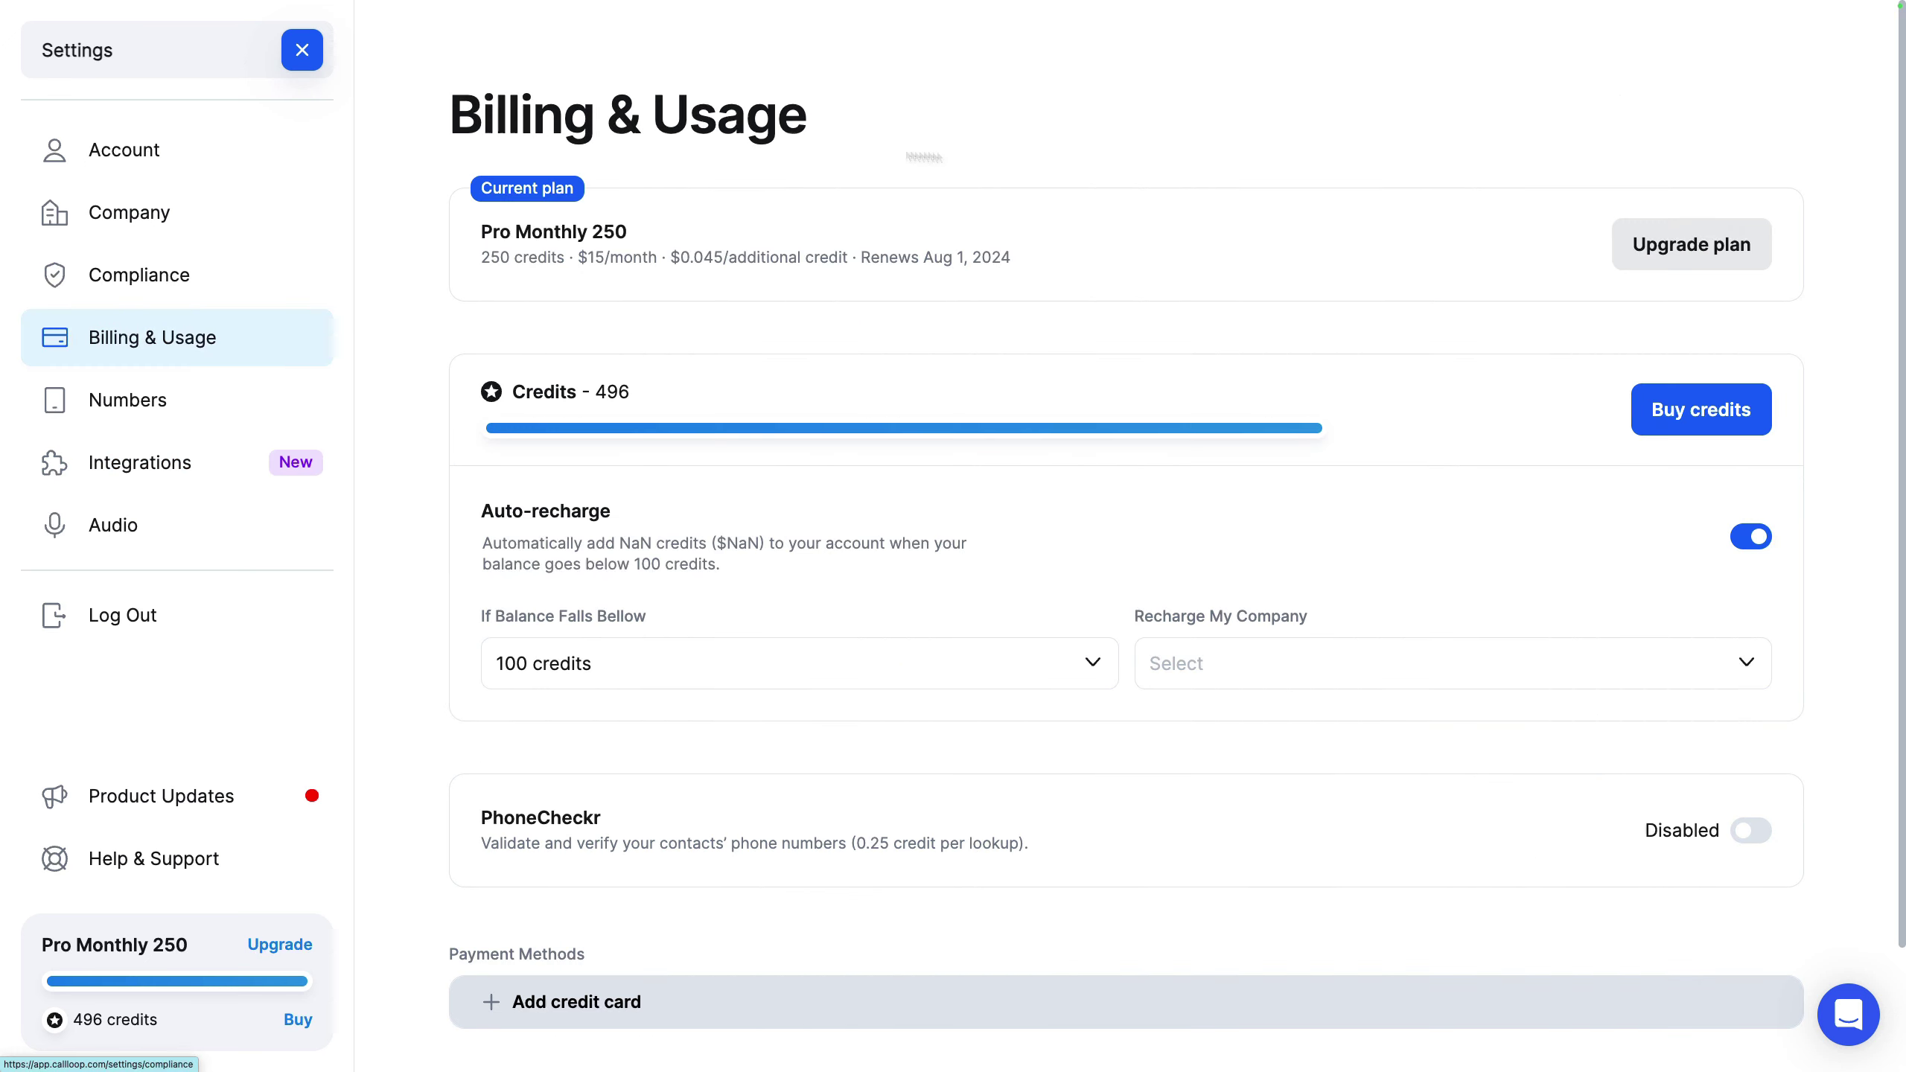
left_click(1691, 242)
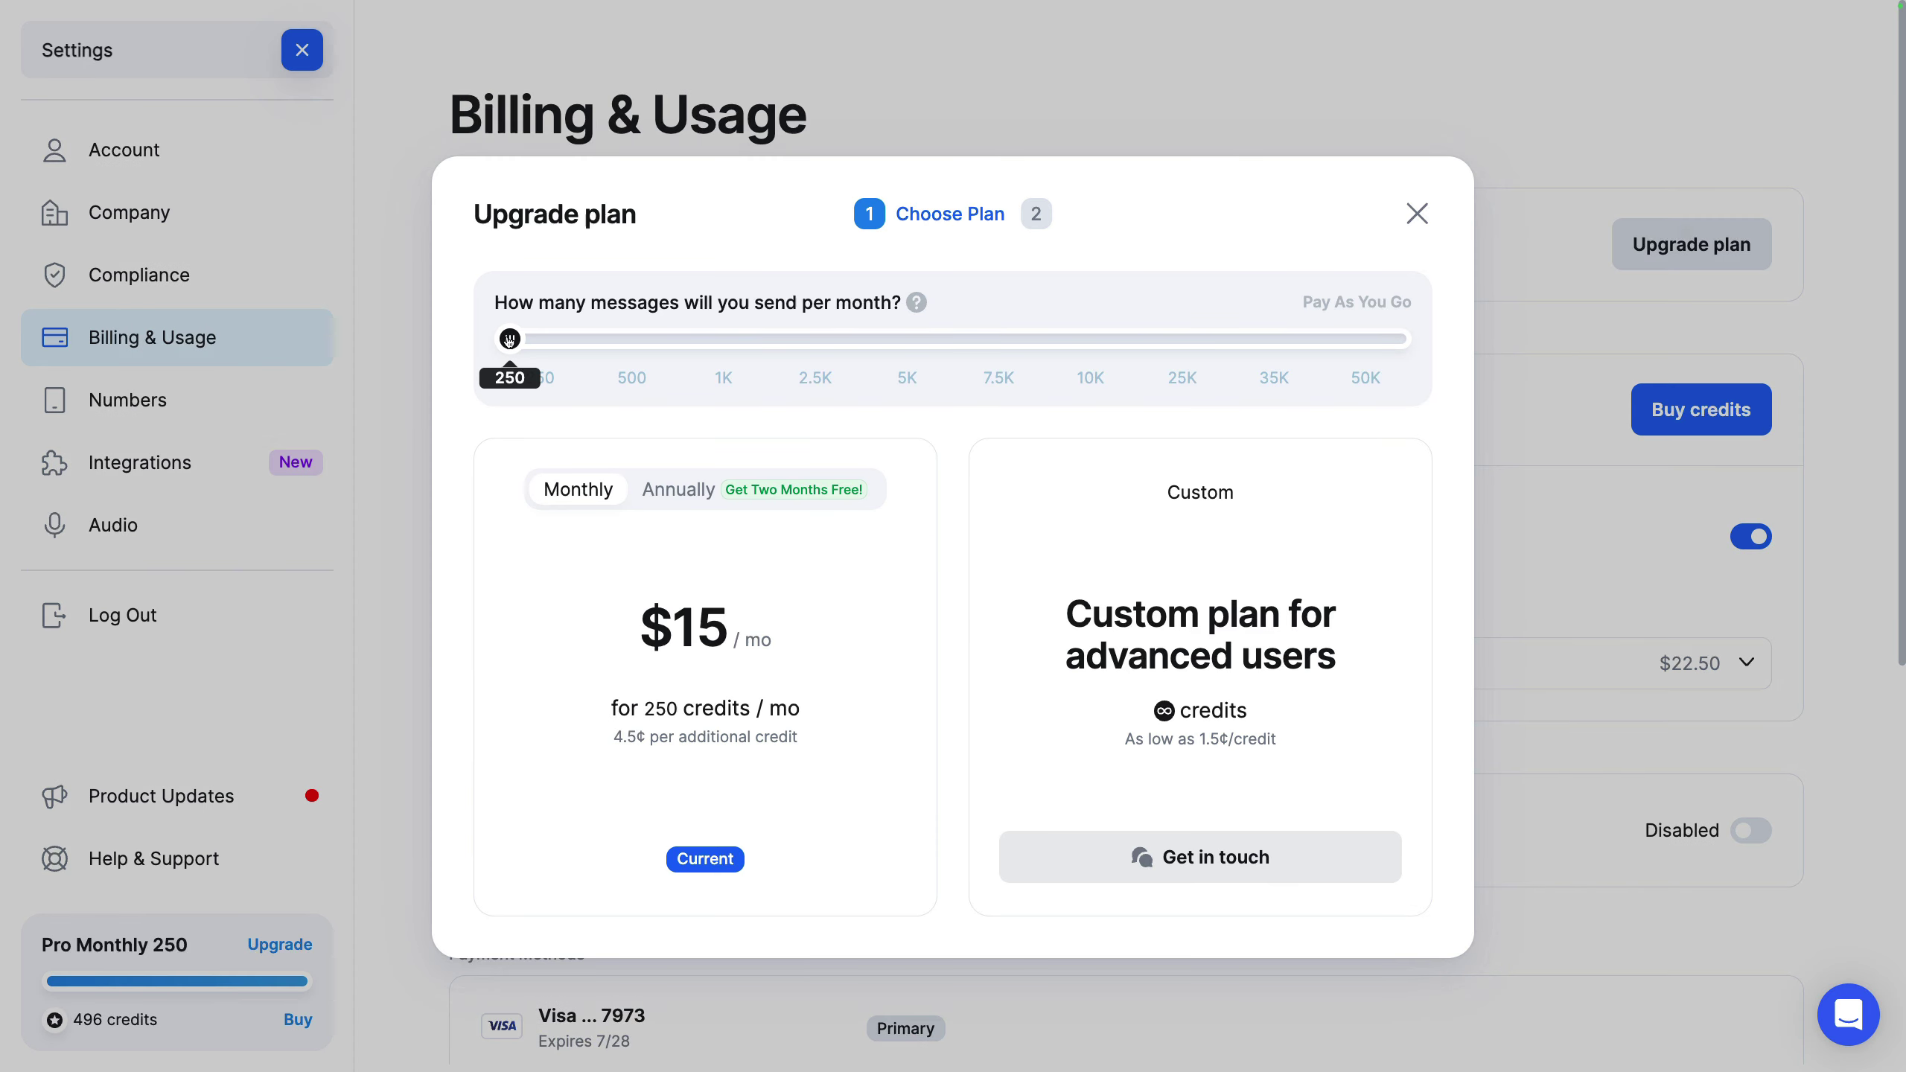
left_click_drag(510, 340, 904, 345)
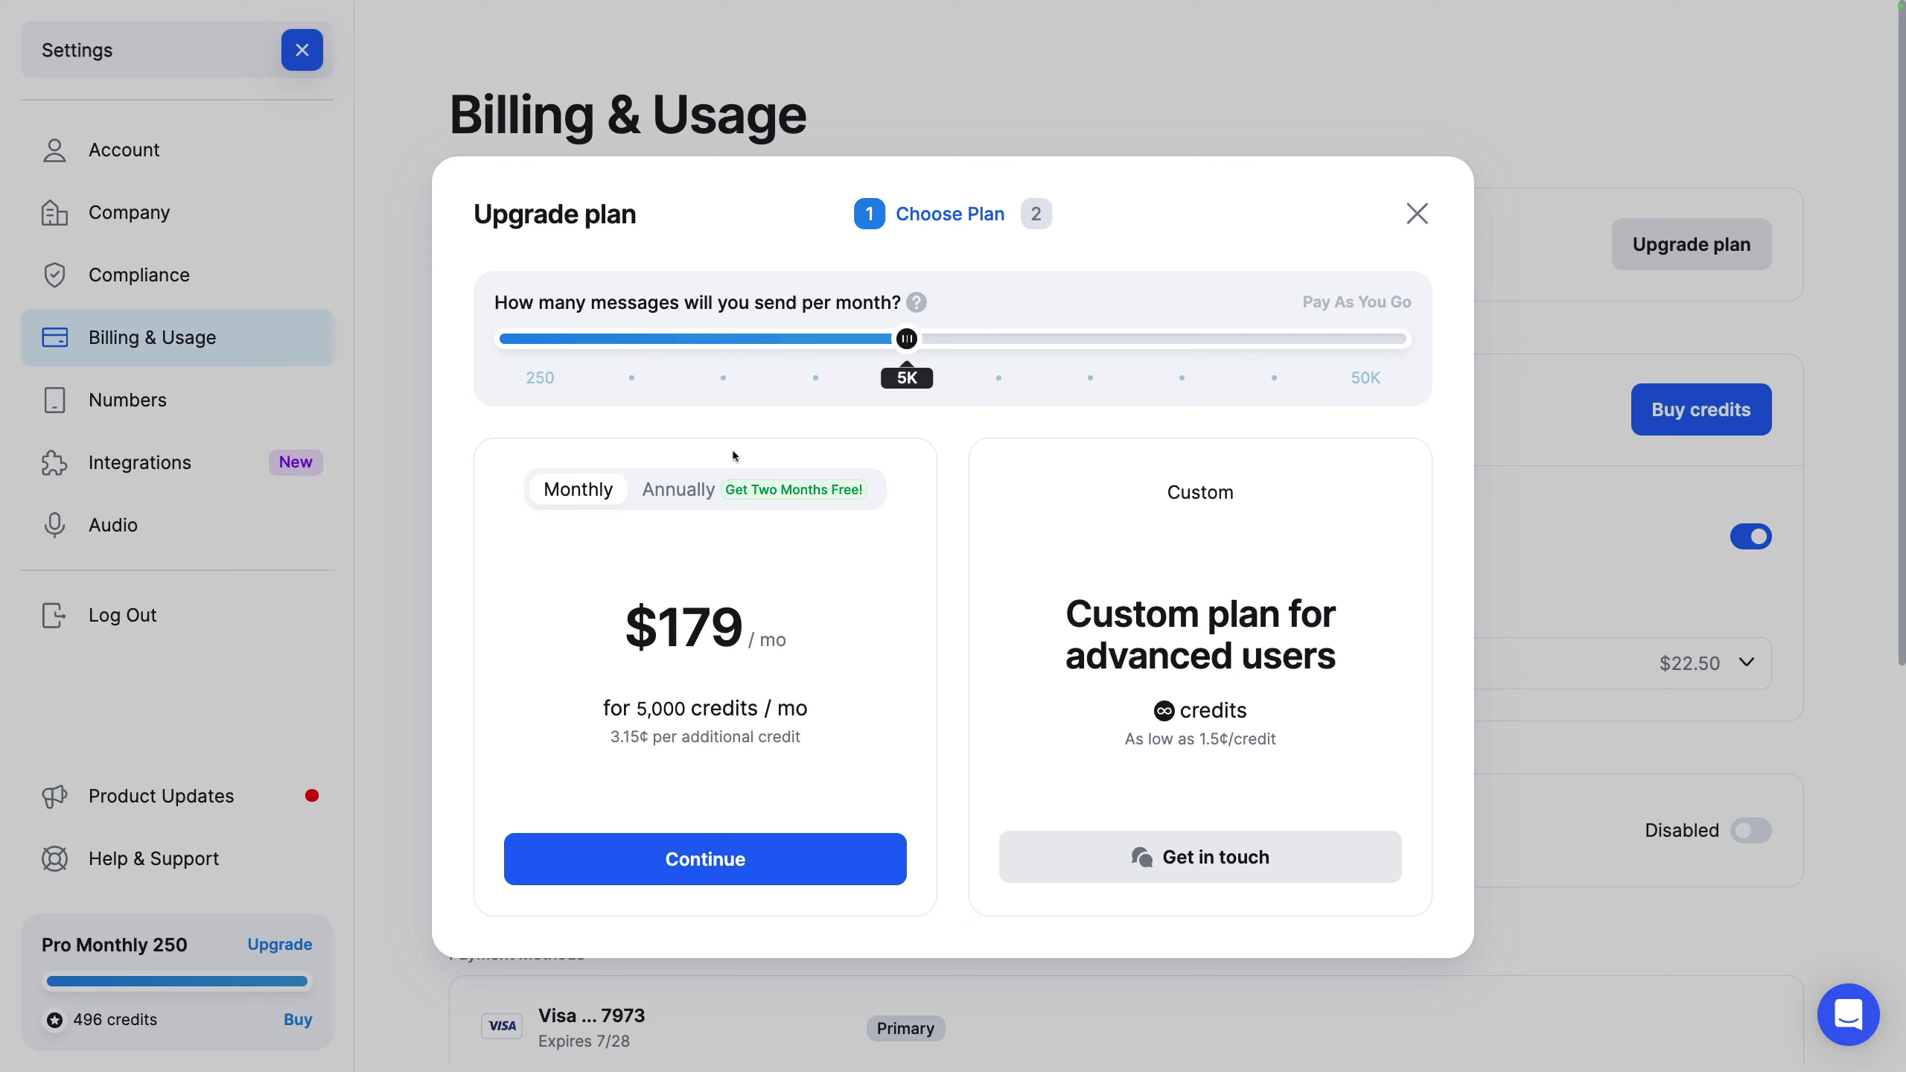
left_click(523, 347)
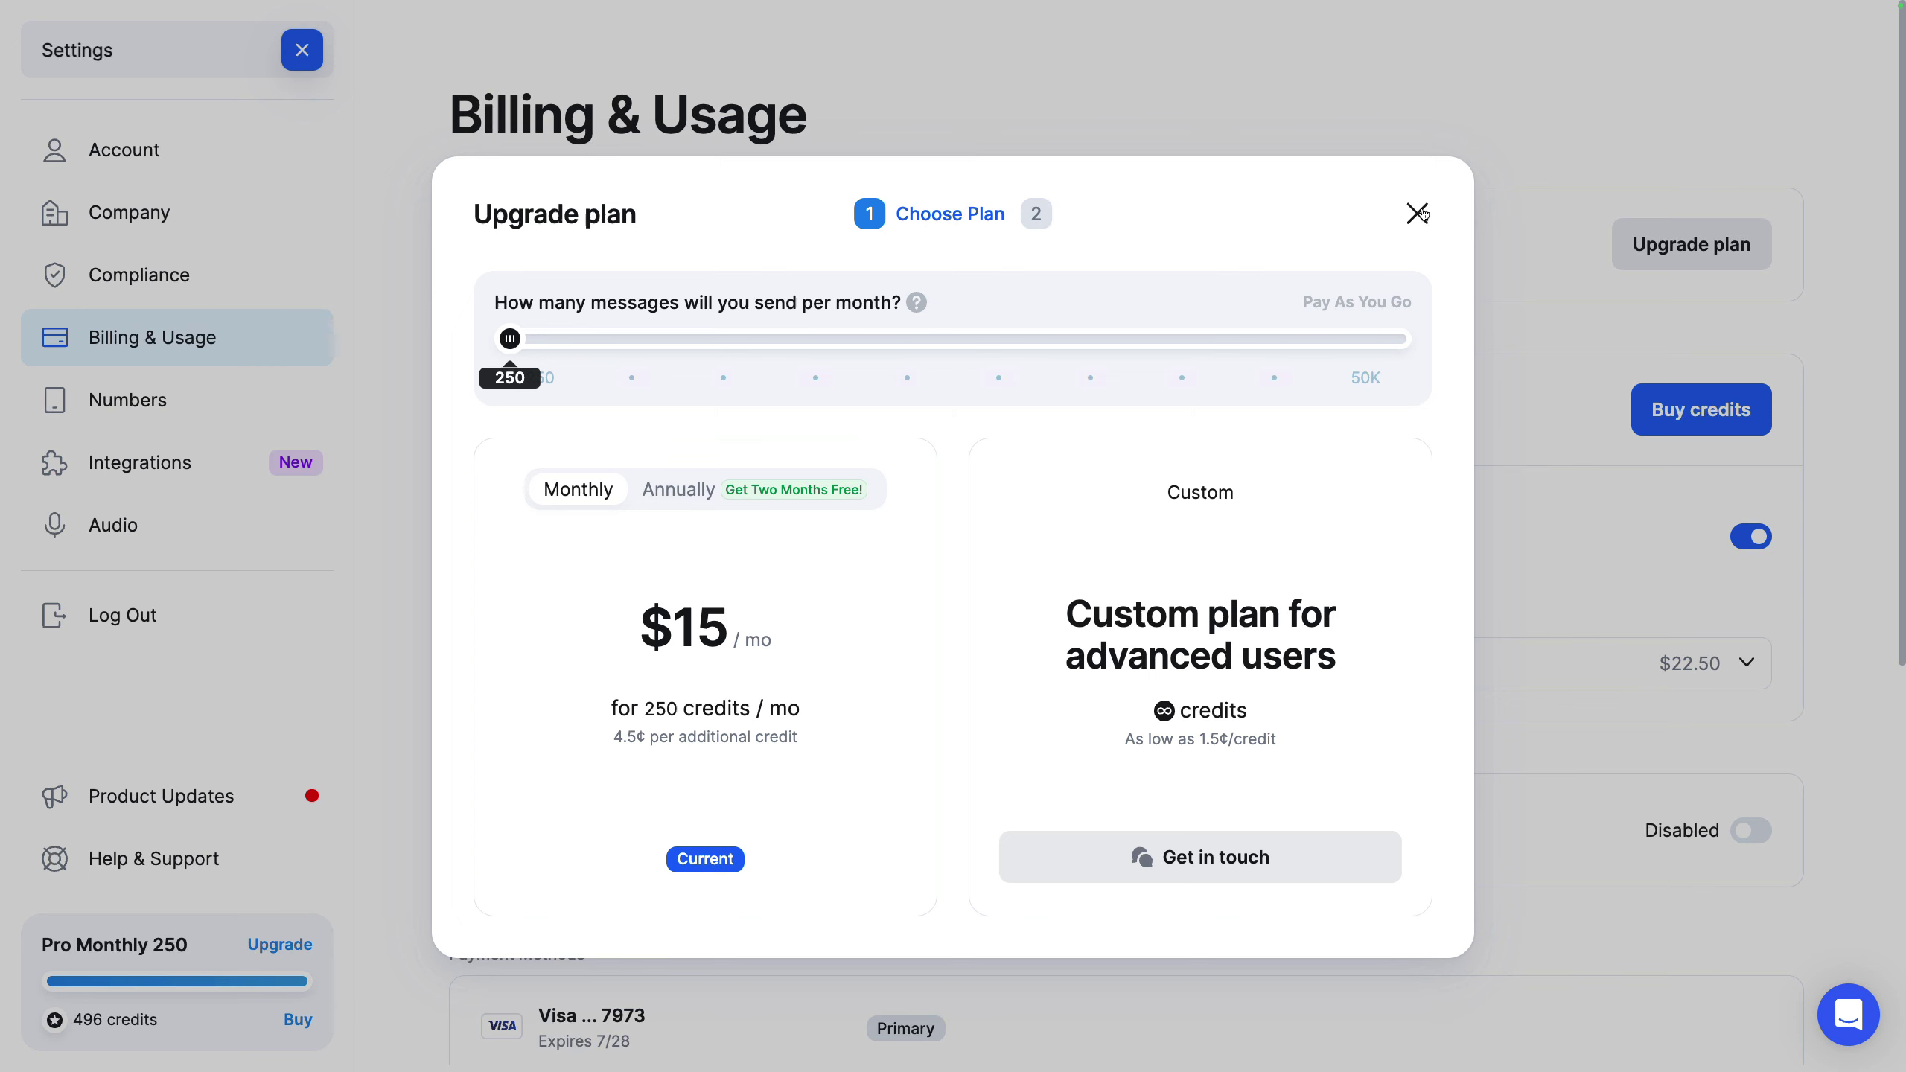
left_click(1418, 213)
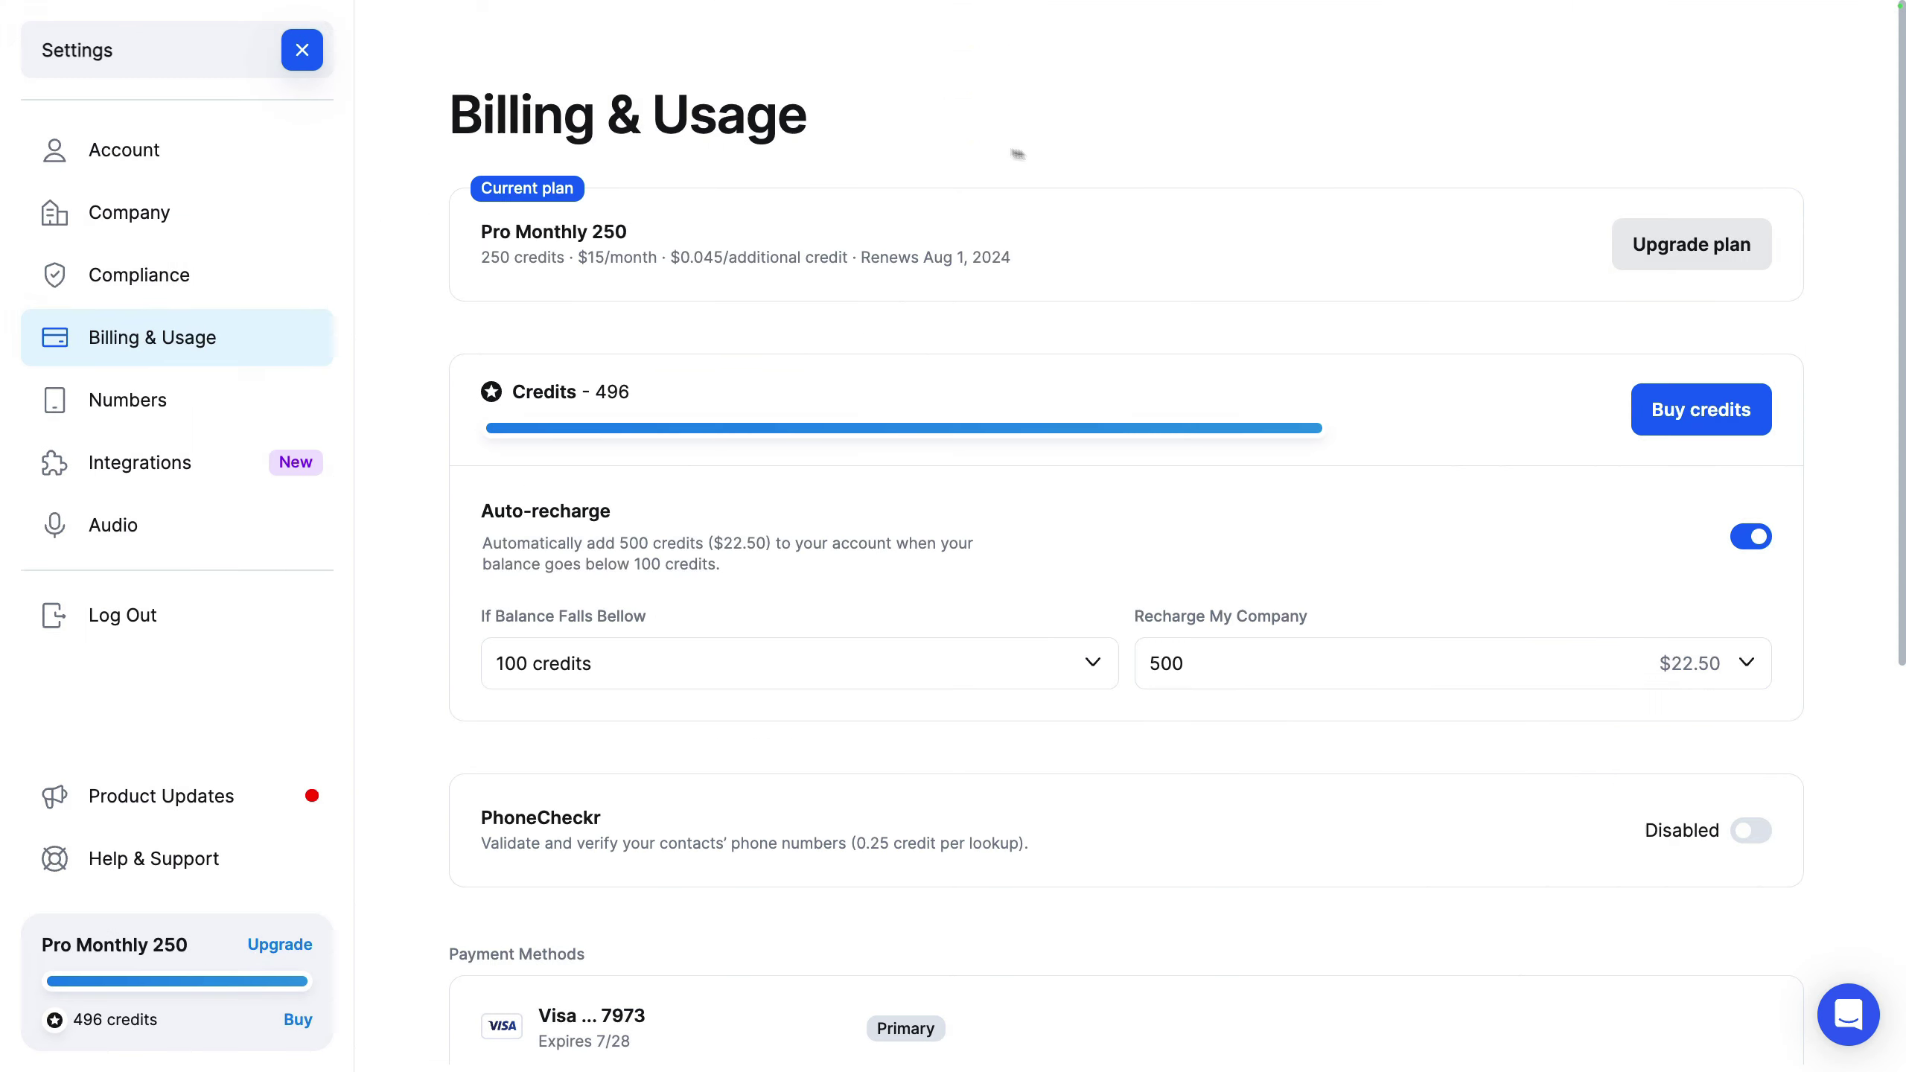
scroll(972, 491, "down", 8)
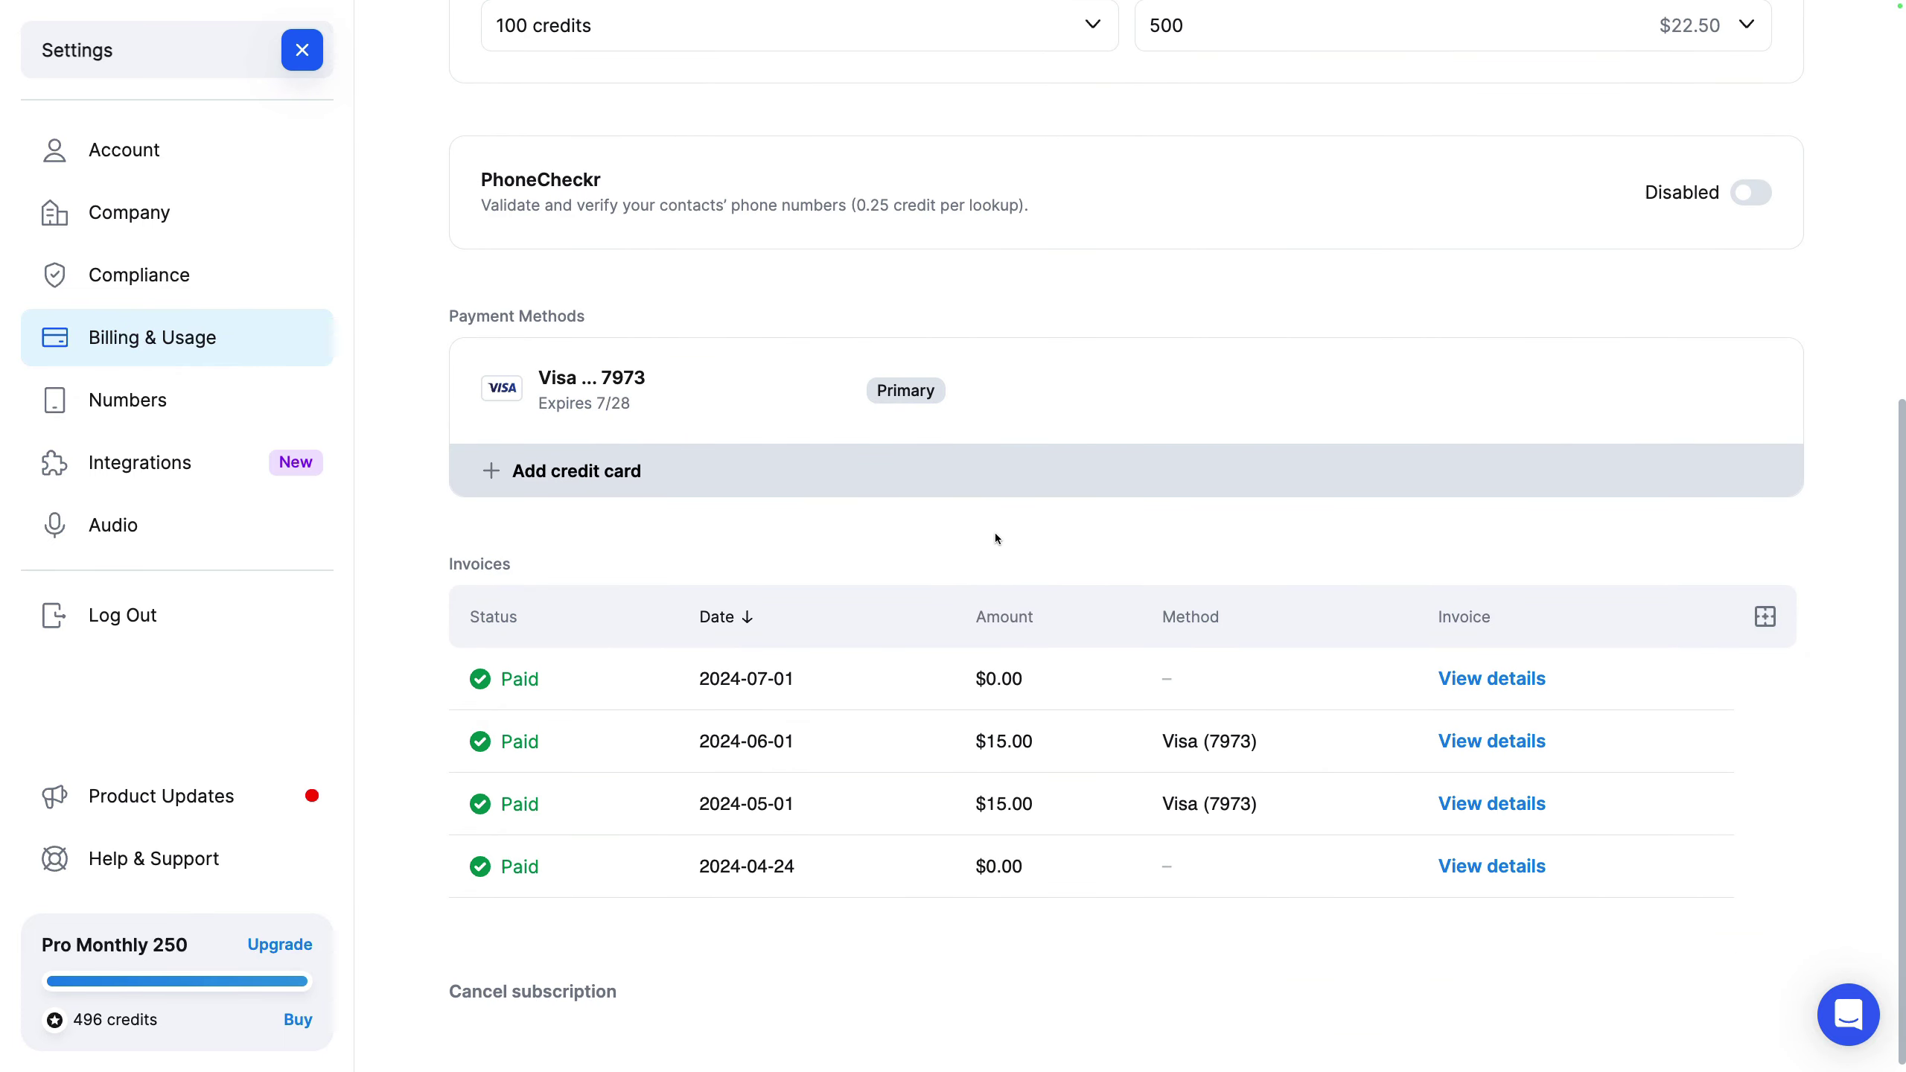
scroll(994, 539, "up", 8)
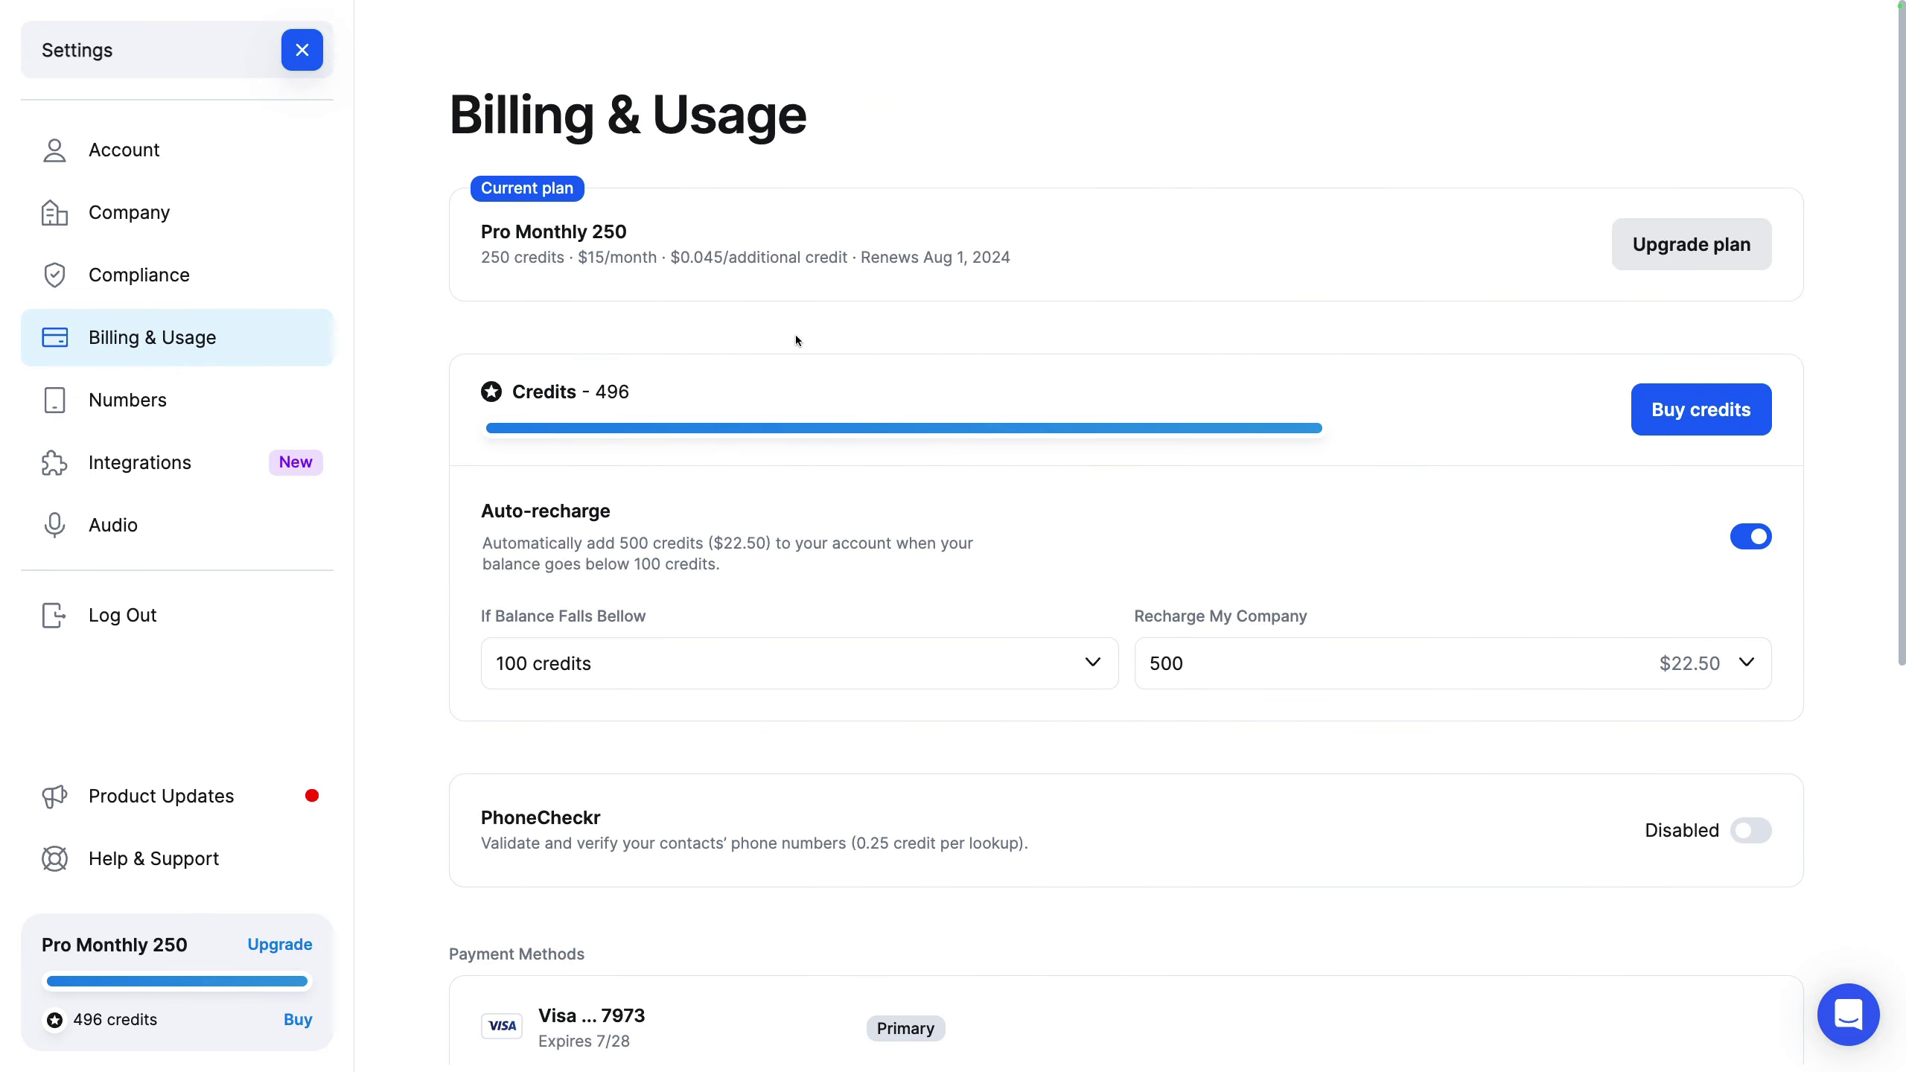
Step: Close Settings and return to the Broadcasts dashboard
left_click(302, 50)
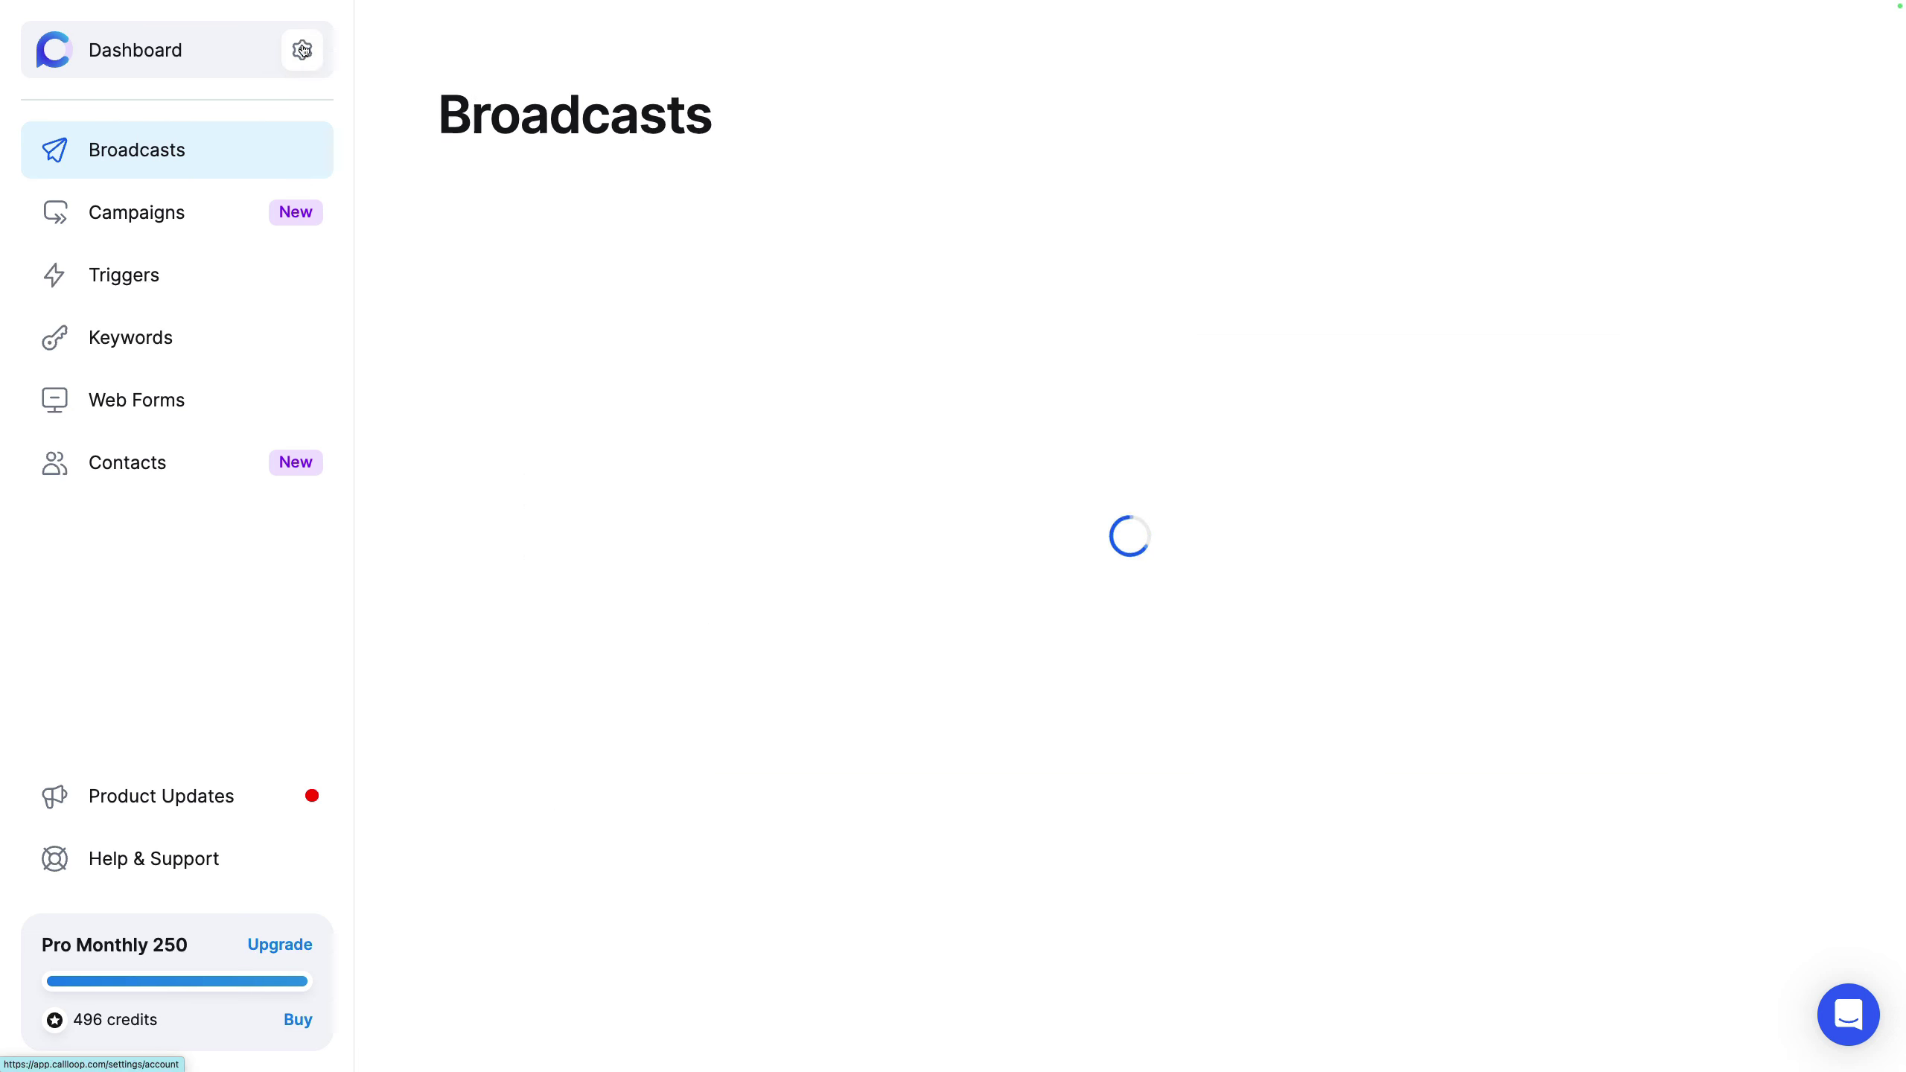